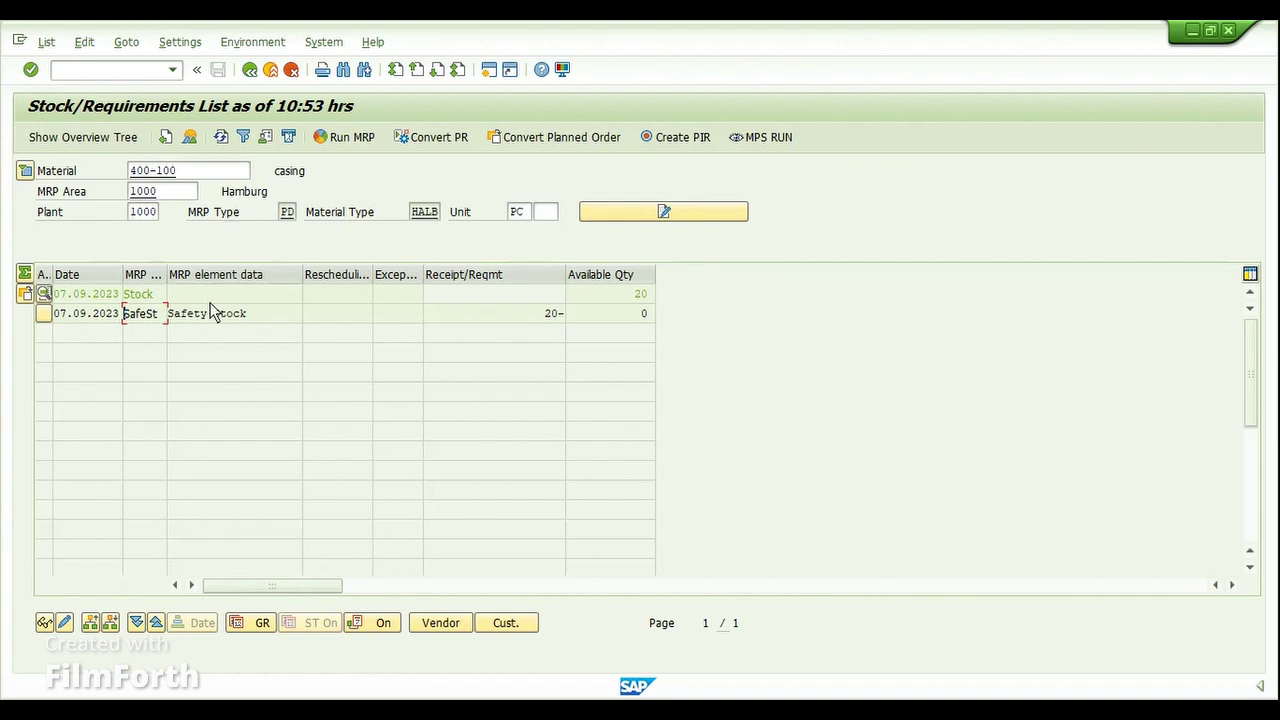
Display the production BOM of material 400-100 in plant 1000 from the stock/requirements list.
{"action": "left_click", "coordinate": [216, 170]}
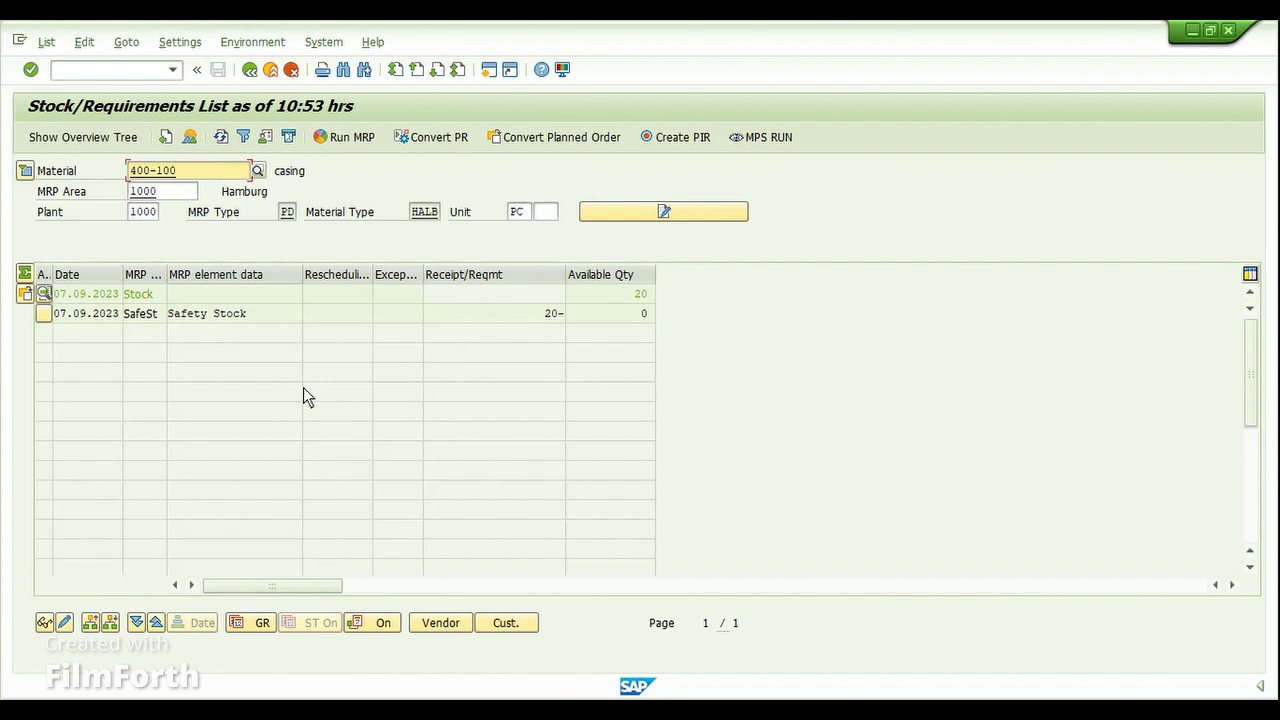
{"action": "left_click", "coordinate": [258, 315]}
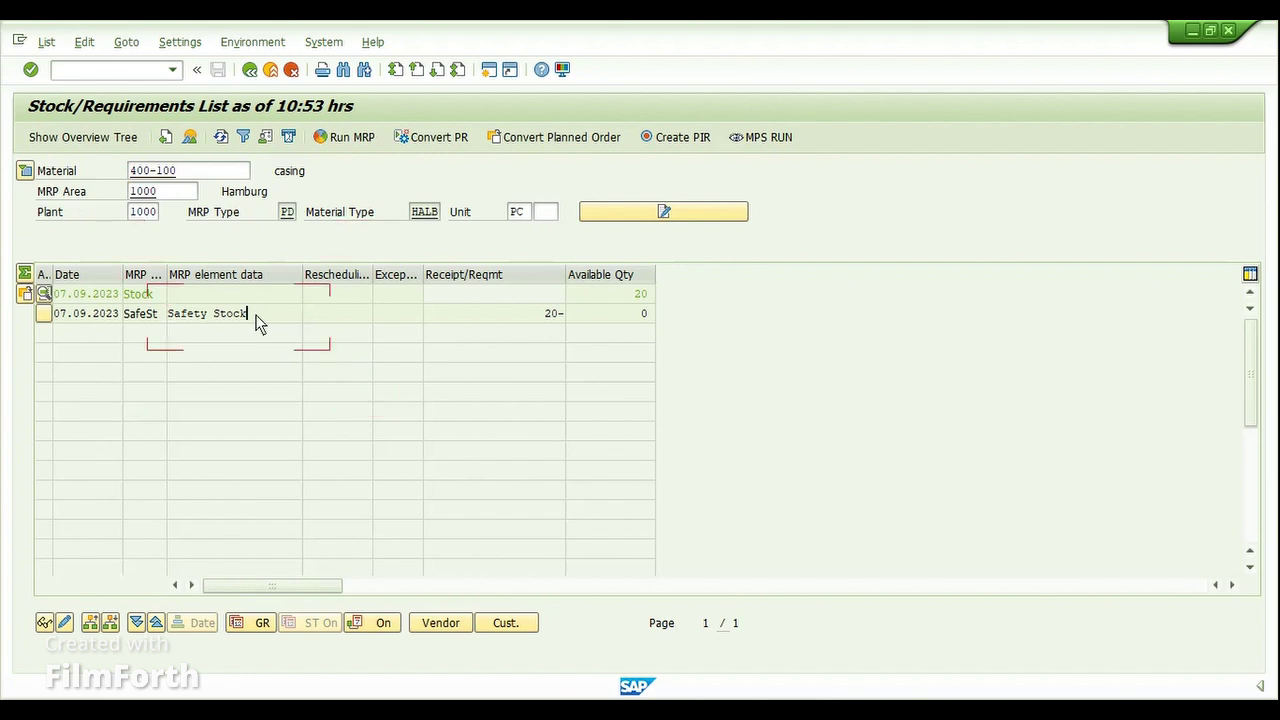
{"action": "key", "text": "ctrl+slash"}
{"action": "type", "text": "/"}
{"action": "type", "text": "nmd04"}
{"action": "key", "text": "Return"}
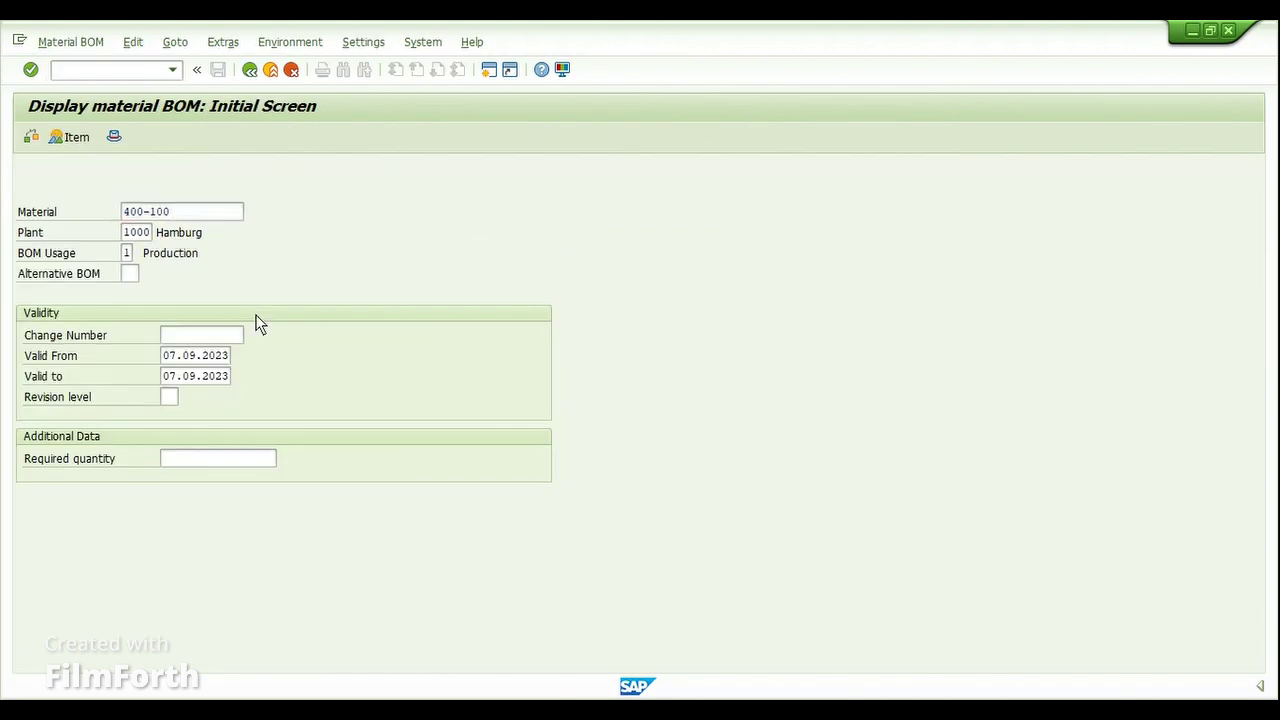
{"action": "key", "text": "Return"}
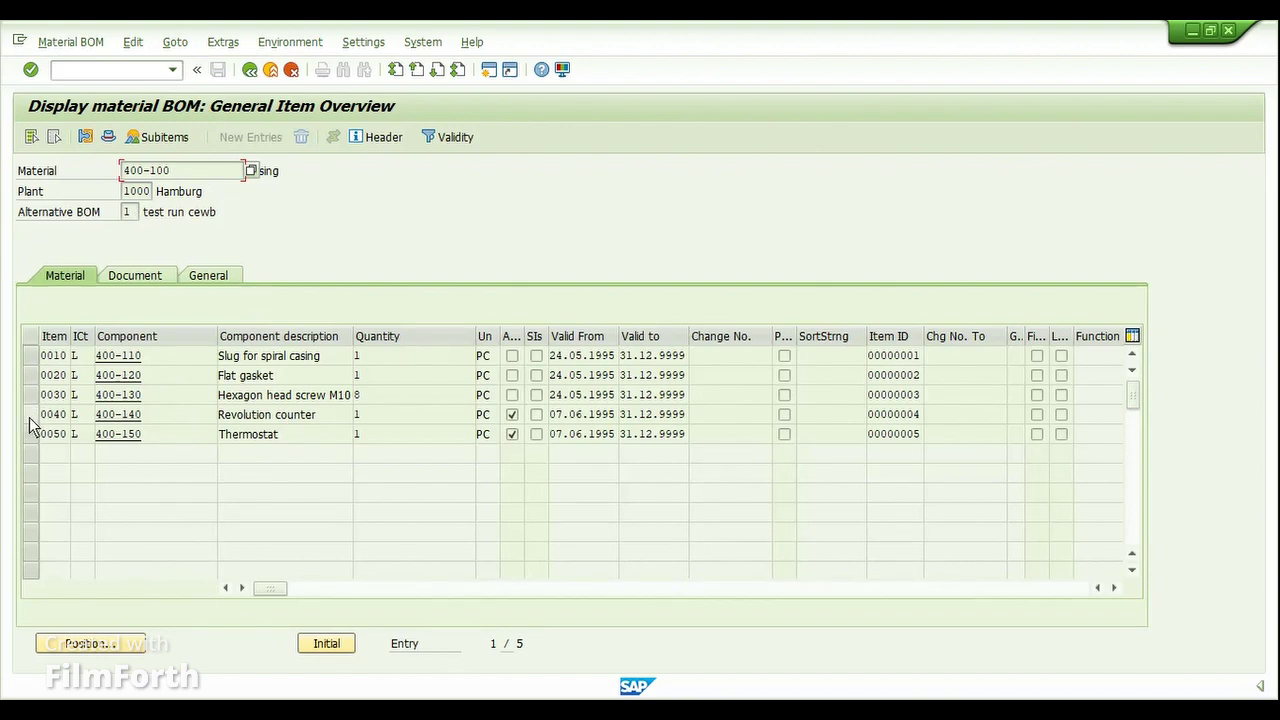
Widen the Asm column in the BOM item overview and check the indicator for components 400-140 and 400-150.
{"action": "left_click", "coordinate": [159, 418]}
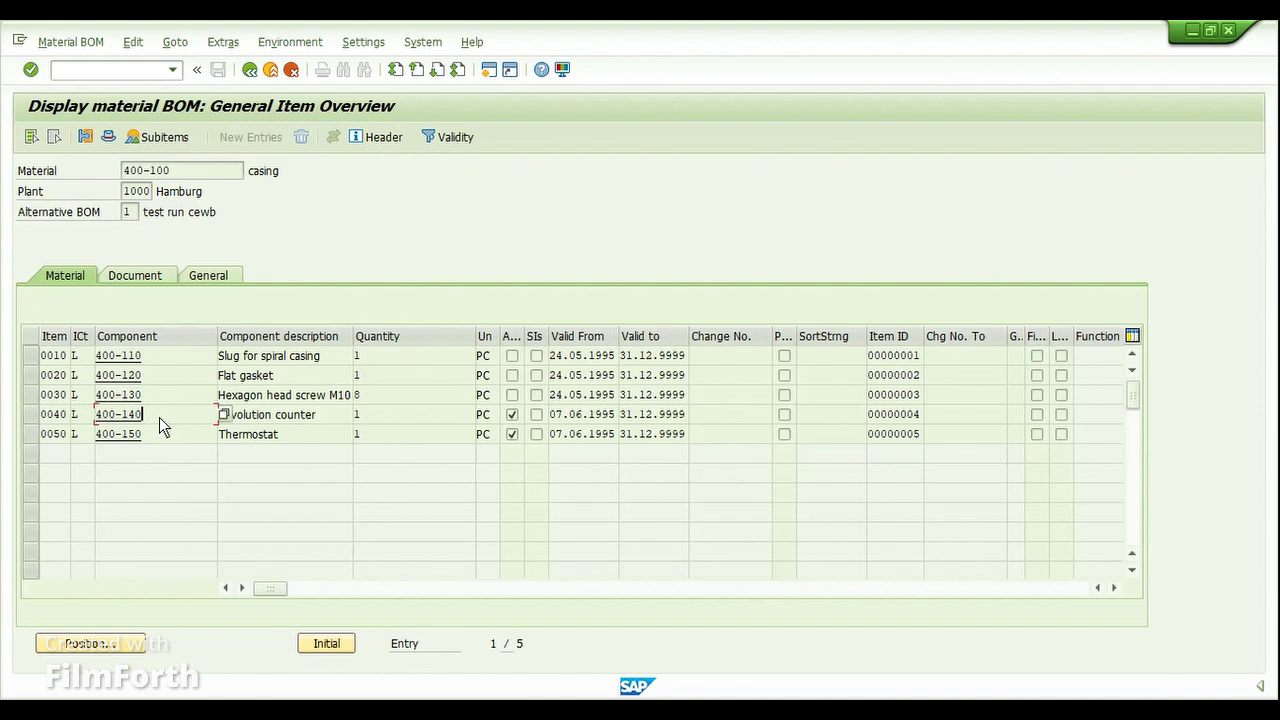
{"action": "left_click", "coordinate": [146, 436]}
{"action": "left_click_drag", "start_coordinate": [523, 337], "coordinate": [588, 350]}
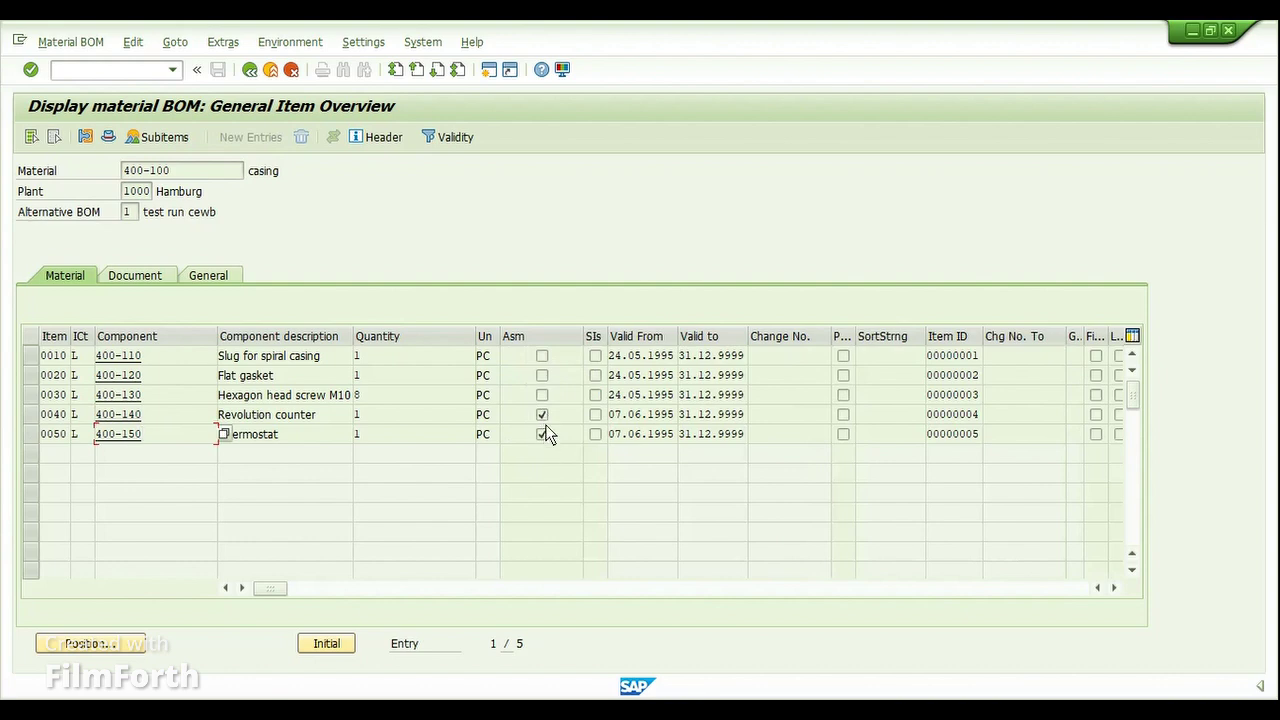
{"action": "left_click", "coordinate": [187, 411]}
Check the special procurement key of component 400-140 in its MRP 2 view for plant 1000, and return to the BOM.
{"action": "double_click", "coordinate": [127, 420]}
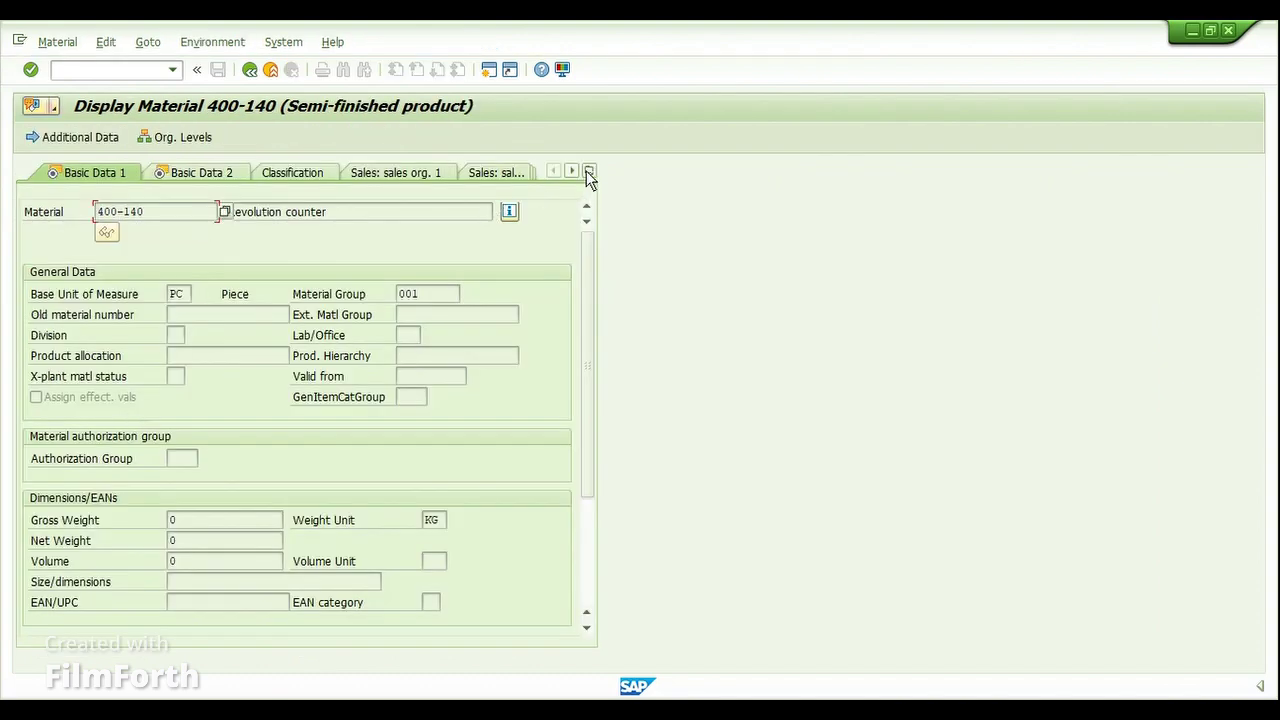
{"action": "left_click", "coordinate": [589, 171]}
{"action": "left_click", "coordinate": [656, 432]}
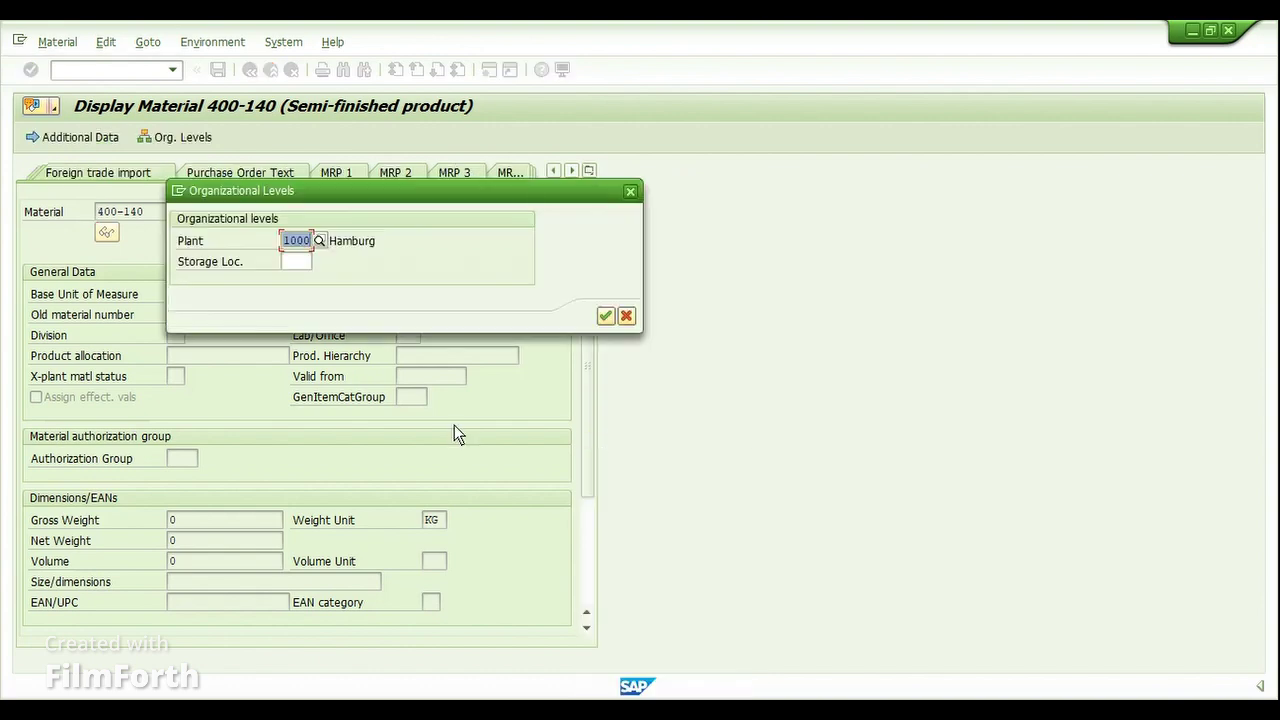
{"action": "key", "text": "Return"}
{"action": "left_click", "coordinate": [174, 336]}
{"action": "left_click", "coordinate": [182, 337]}
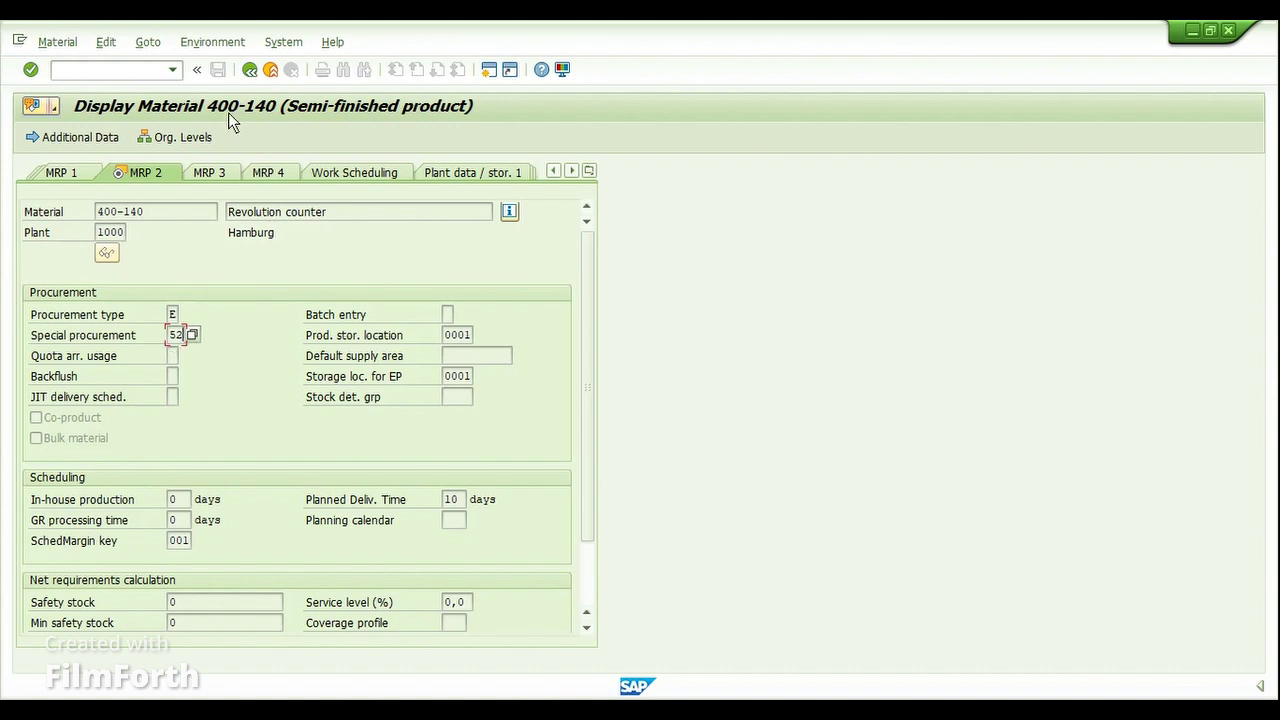
{"action": "left_click", "coordinate": [250, 70]}
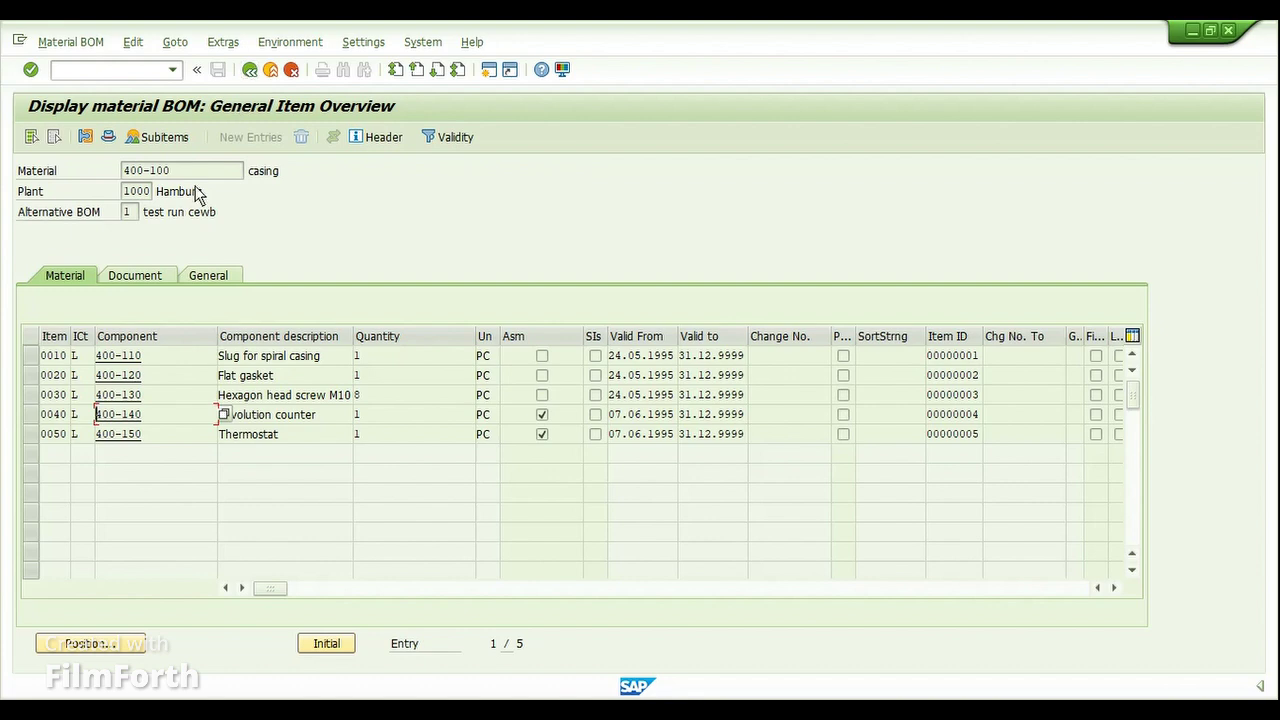
Check the special procurement key of BOM component 400-150 in its MRP 2 view for plant 1000, and return to the BOM.
{"action": "left_click_drag", "start_coordinate": [184, 177], "coordinate": [115, 177]}
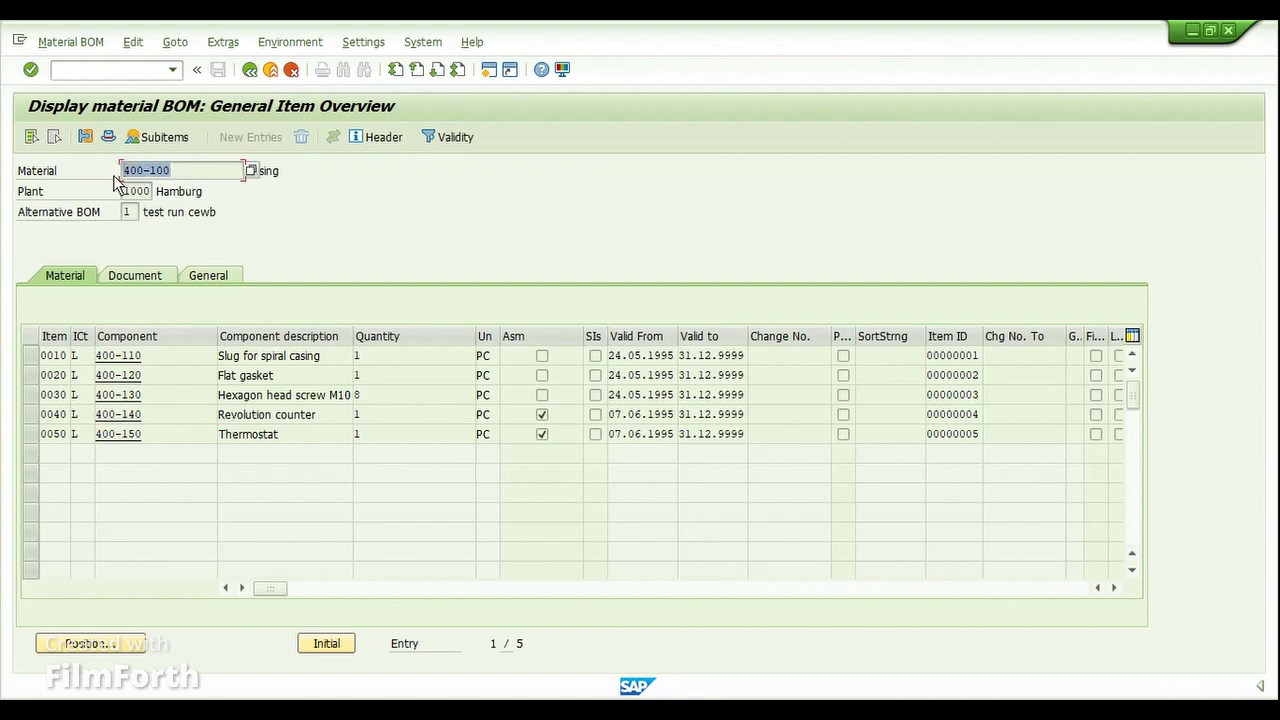
{"action": "left_click", "coordinate": [121, 179]}
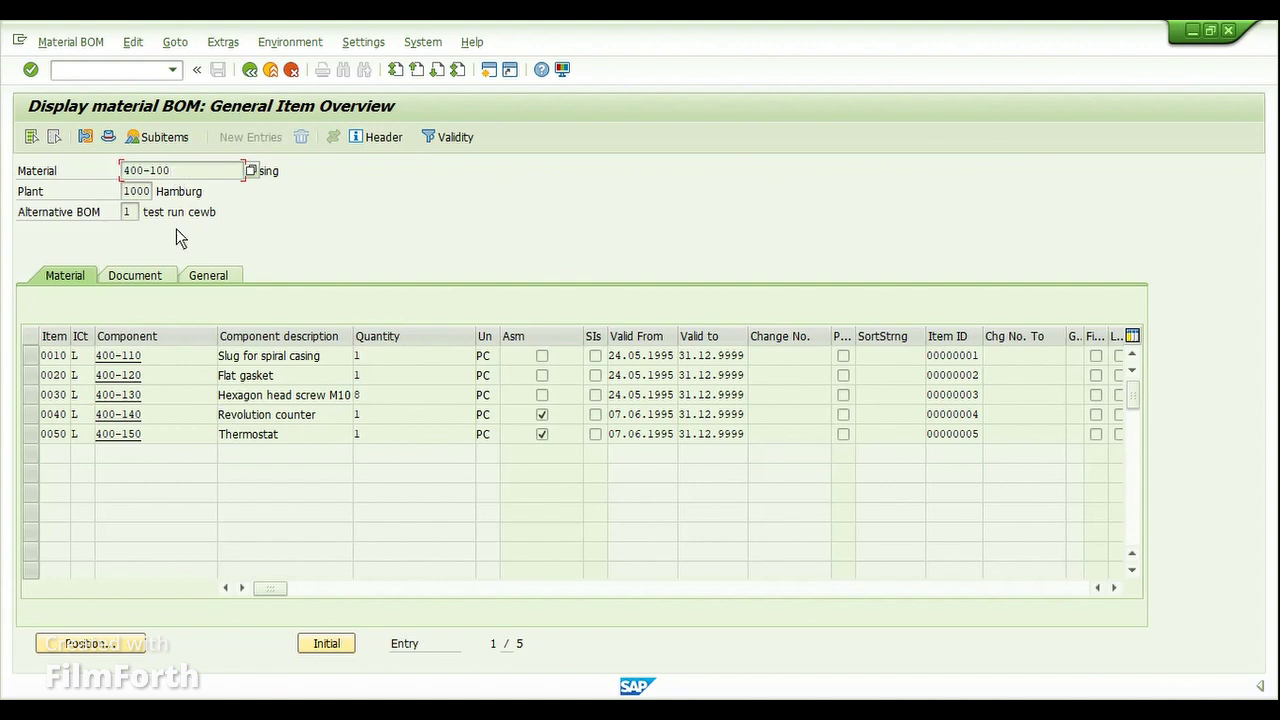
{"action": "left_click", "coordinate": [157, 419]}
{"action": "left_click", "coordinate": [157, 432]}
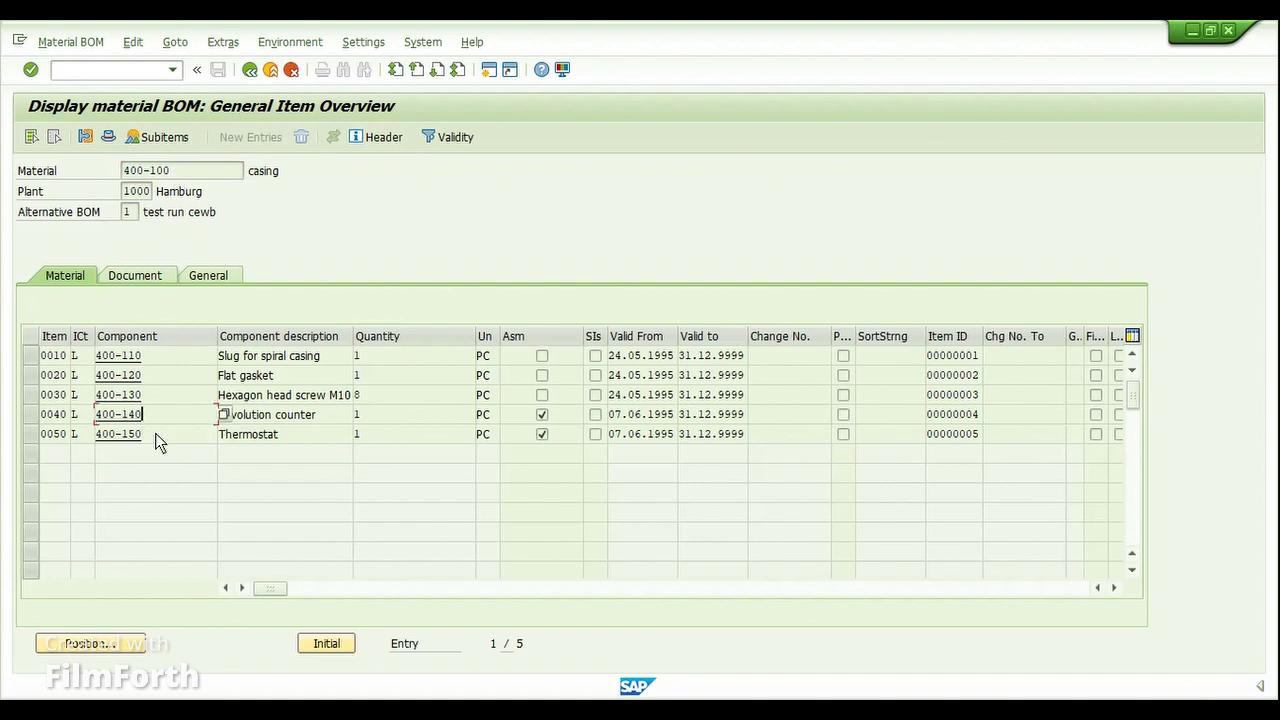
{"action": "left_click", "coordinate": [155, 433]}
{"action": "double_click", "coordinate": [130, 440]}
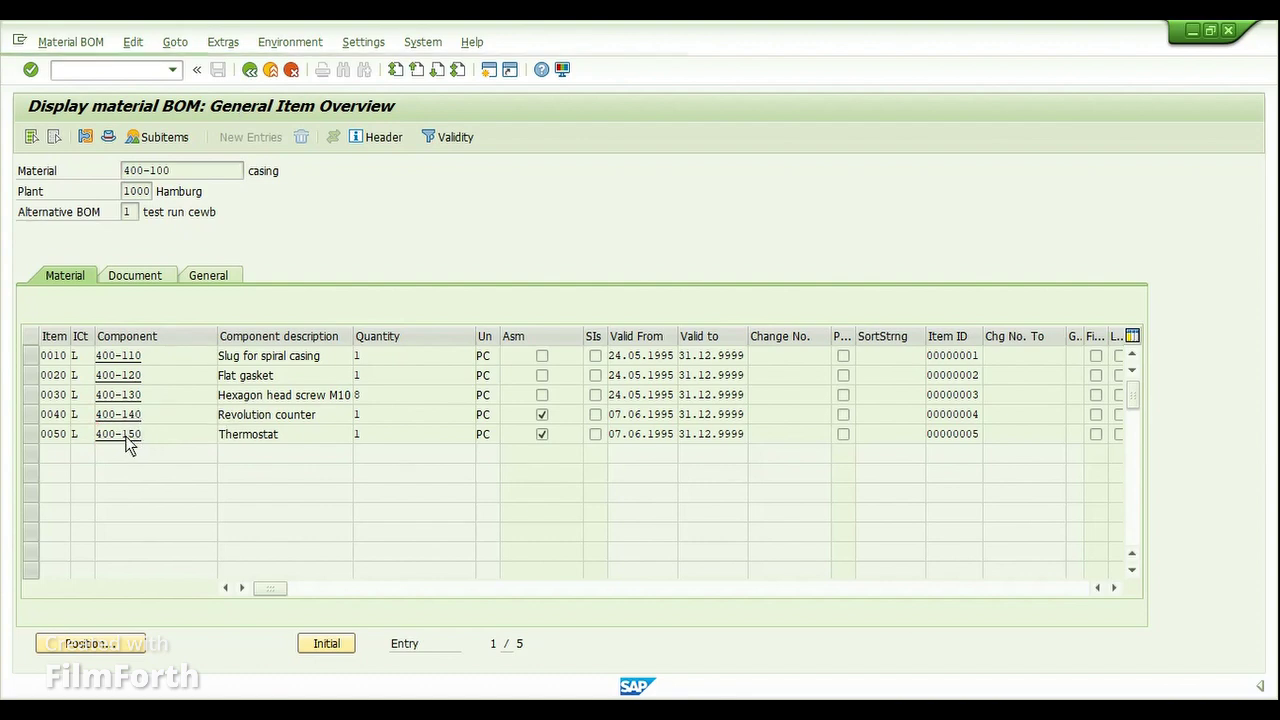
{"action": "left_click", "coordinate": [589, 171]}
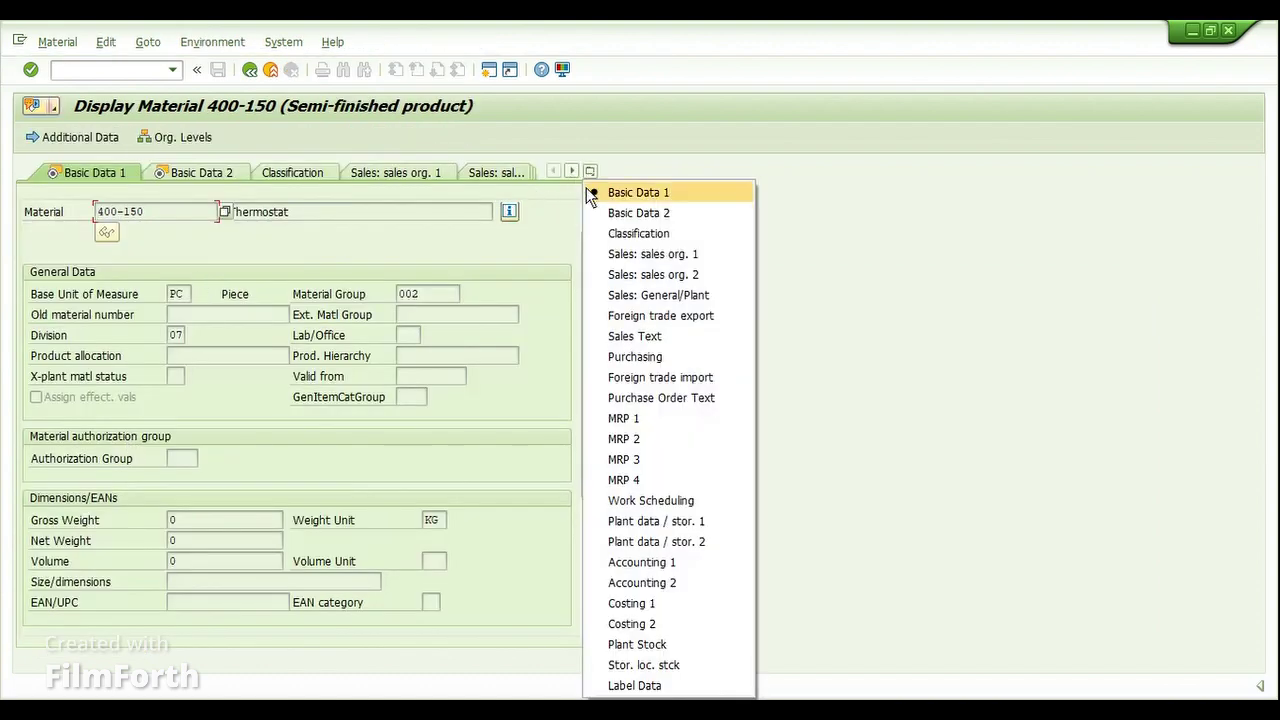
{"action": "left_click", "coordinate": [622, 439]}
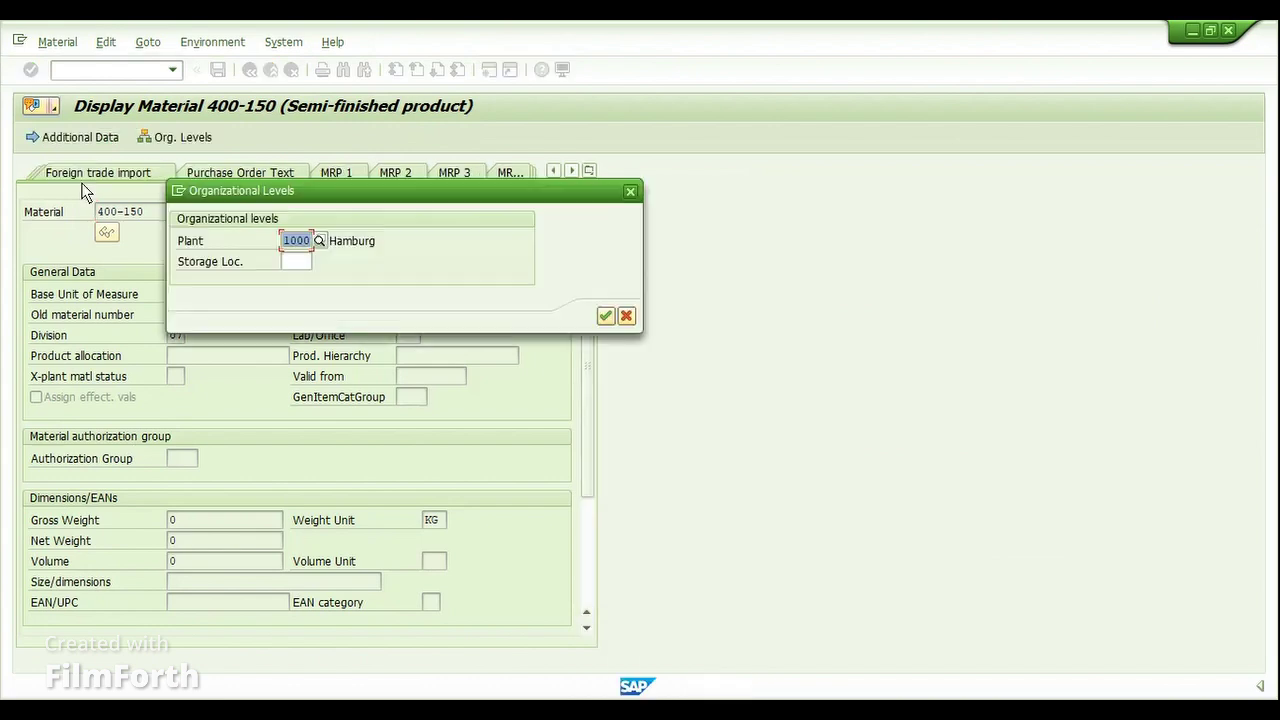
{"action": "left_click", "coordinate": [604, 318]}
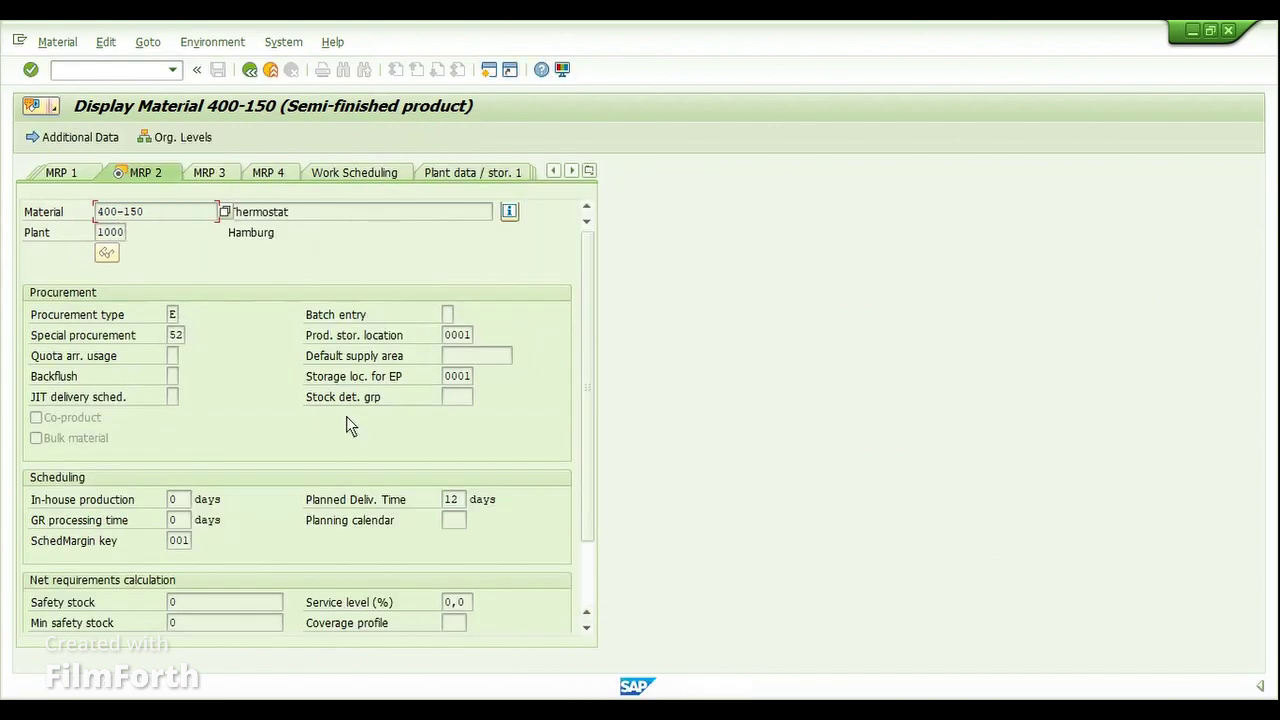
{"action": "double_click", "coordinate": [175, 336]}
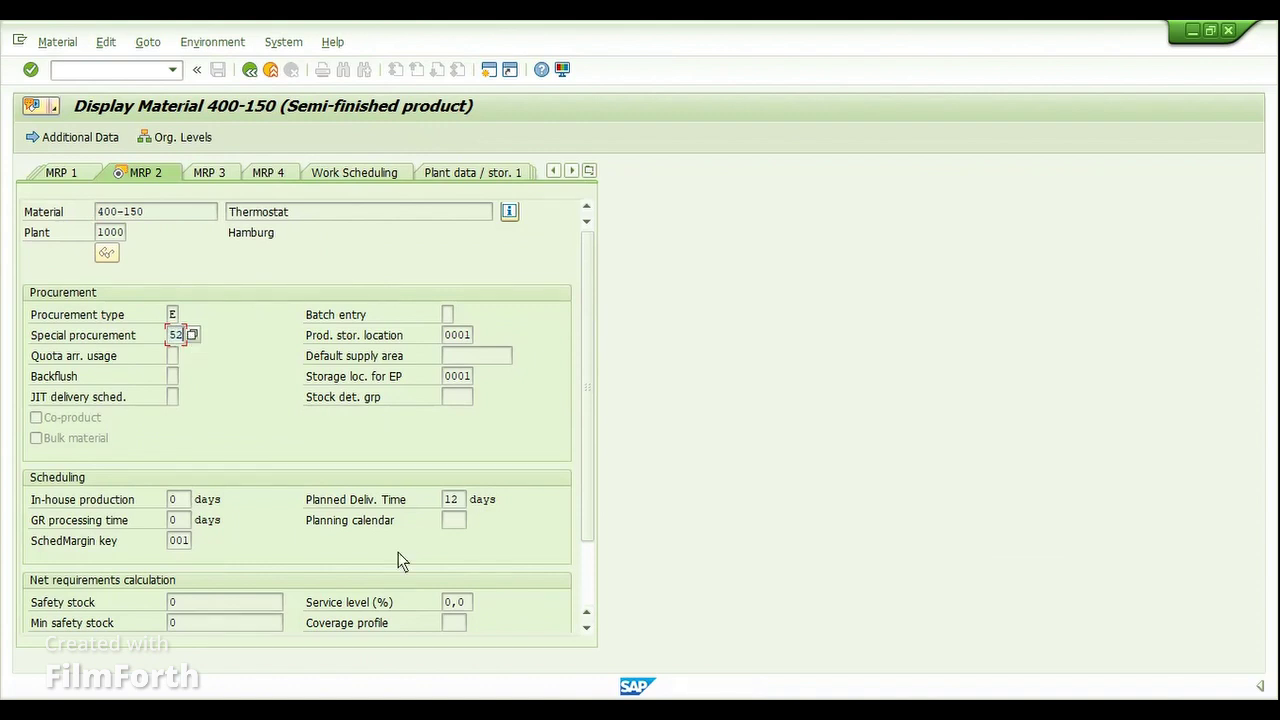
{"action": "left_click", "coordinate": [249, 70]}
Open the stock/requirements list (MD04) for material 400-100 in plant 1000 and examine the stock and safety stock quantities.
{"action": "left_click", "coordinate": [249, 72]}
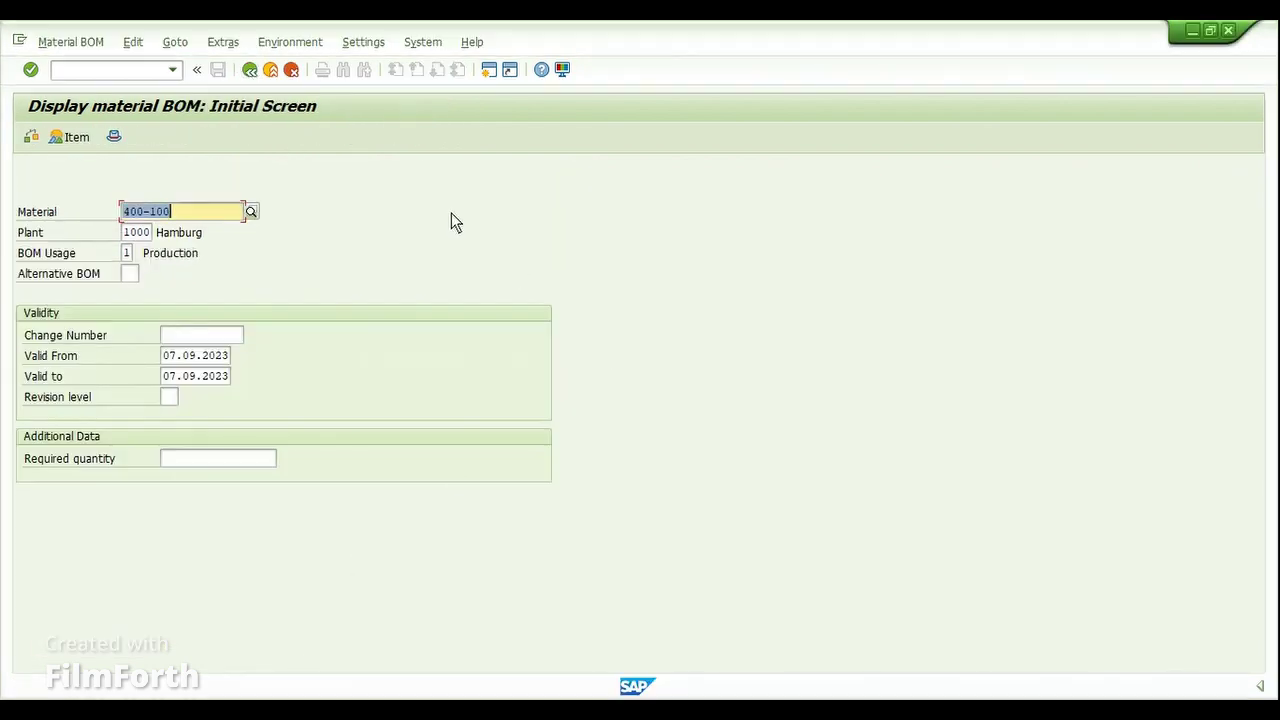
{"action": "key", "text": "ctrl+slash"}
{"action": "type", "text": "/NMD04"}
{"action": "key", "text": "Return"}
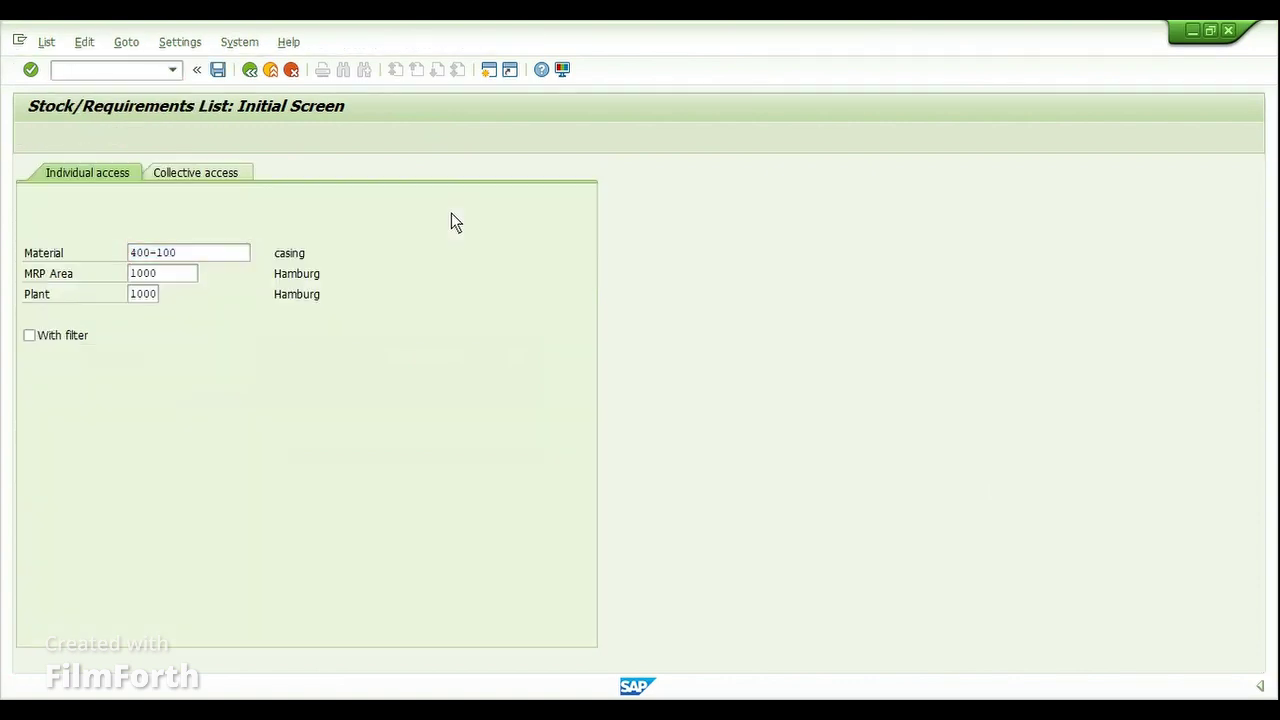
{"action": "key", "text": "Return"}
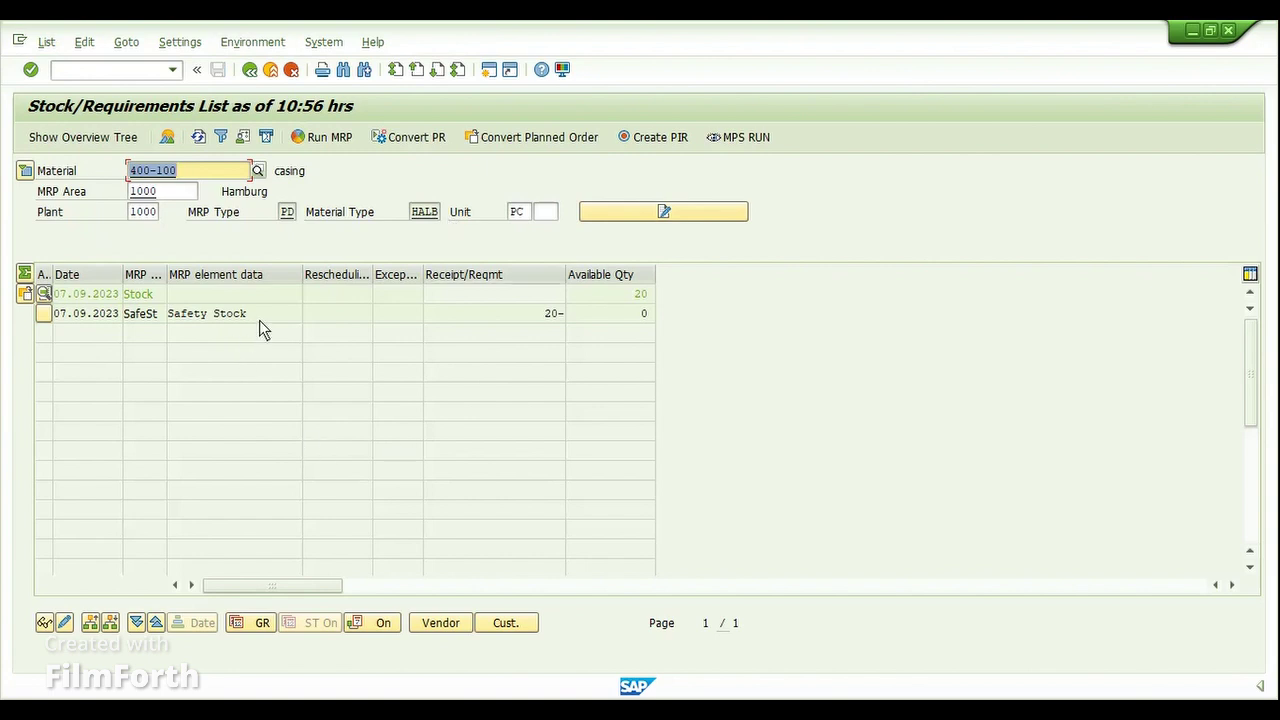
{"action": "left_click", "coordinate": [634, 296]}
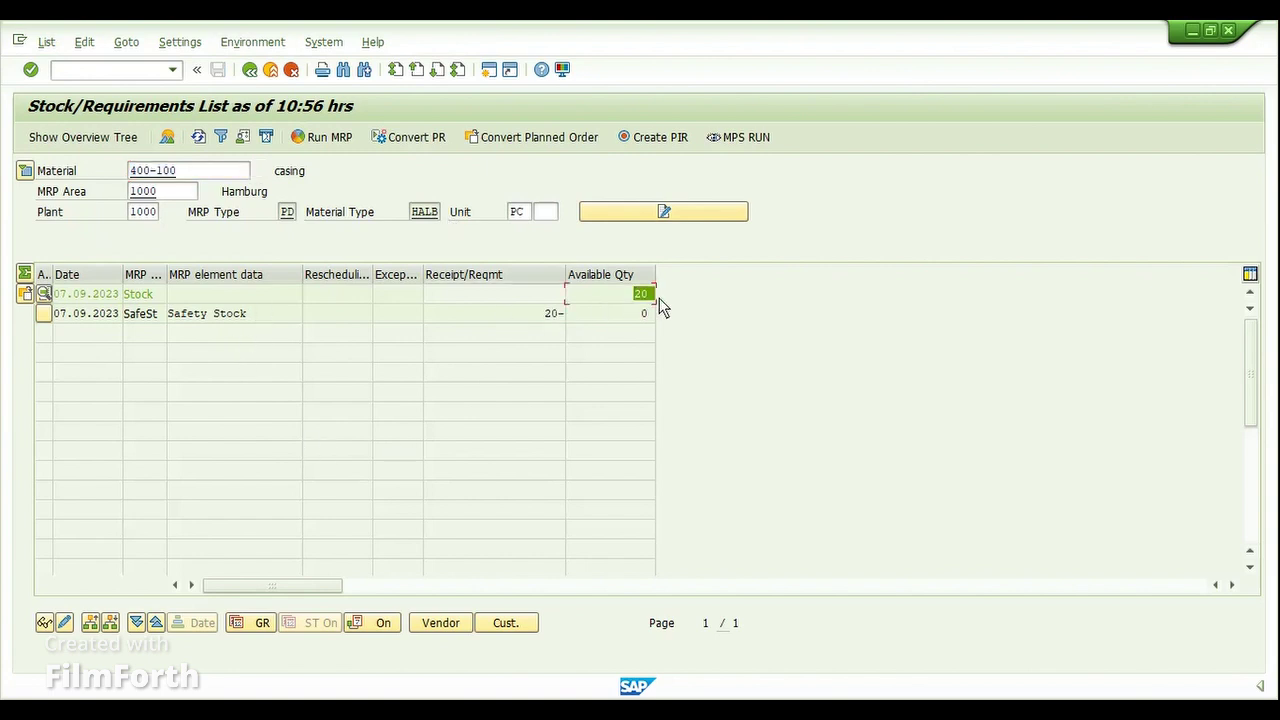
{"action": "left_click", "coordinate": [525, 318]}
{"action": "left_click", "coordinate": [612, 318]}
Open material 400-100 for changing (MM02) in a new session, with the MRP 2 view for plant 1000.
{"action": "key", "text": "ctrl+slash"}
{"action": "type", "text": "/OMM02"}
{"action": "key", "text": "Return"}
{"action": "key", "text": "Return"}
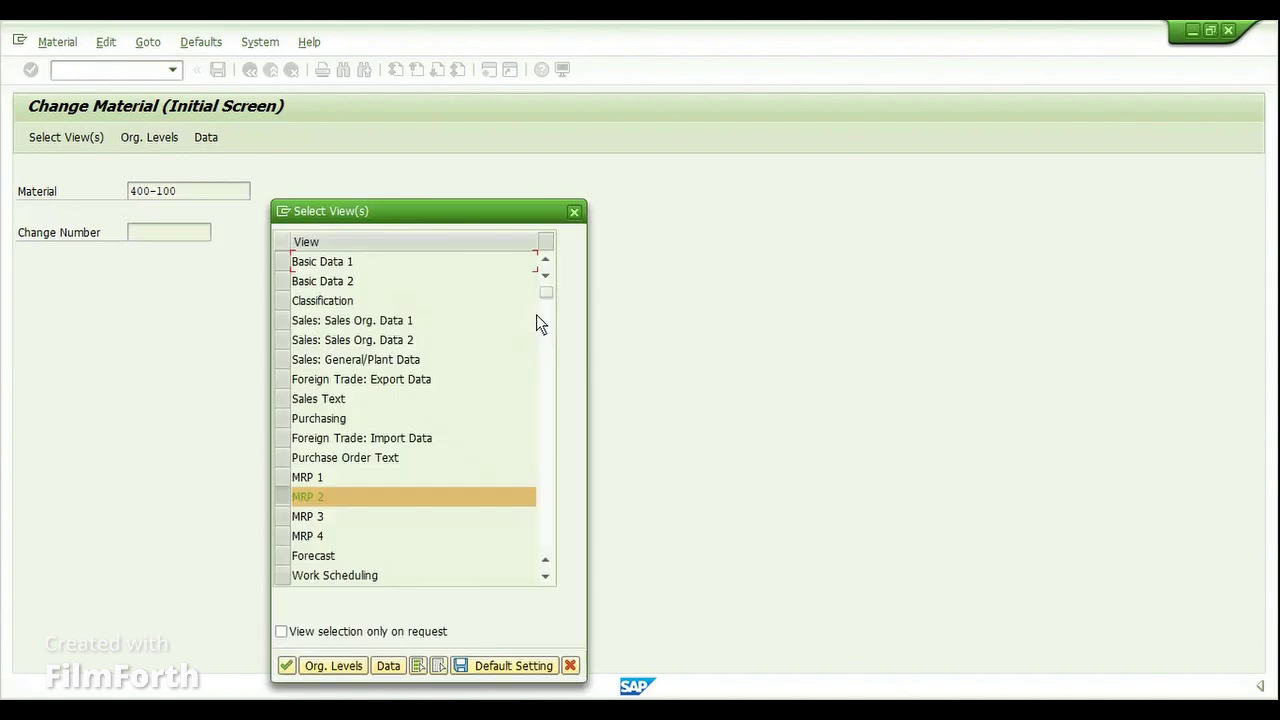
{"action": "key", "text": "Return"}
{"action": "key", "text": "Return"}
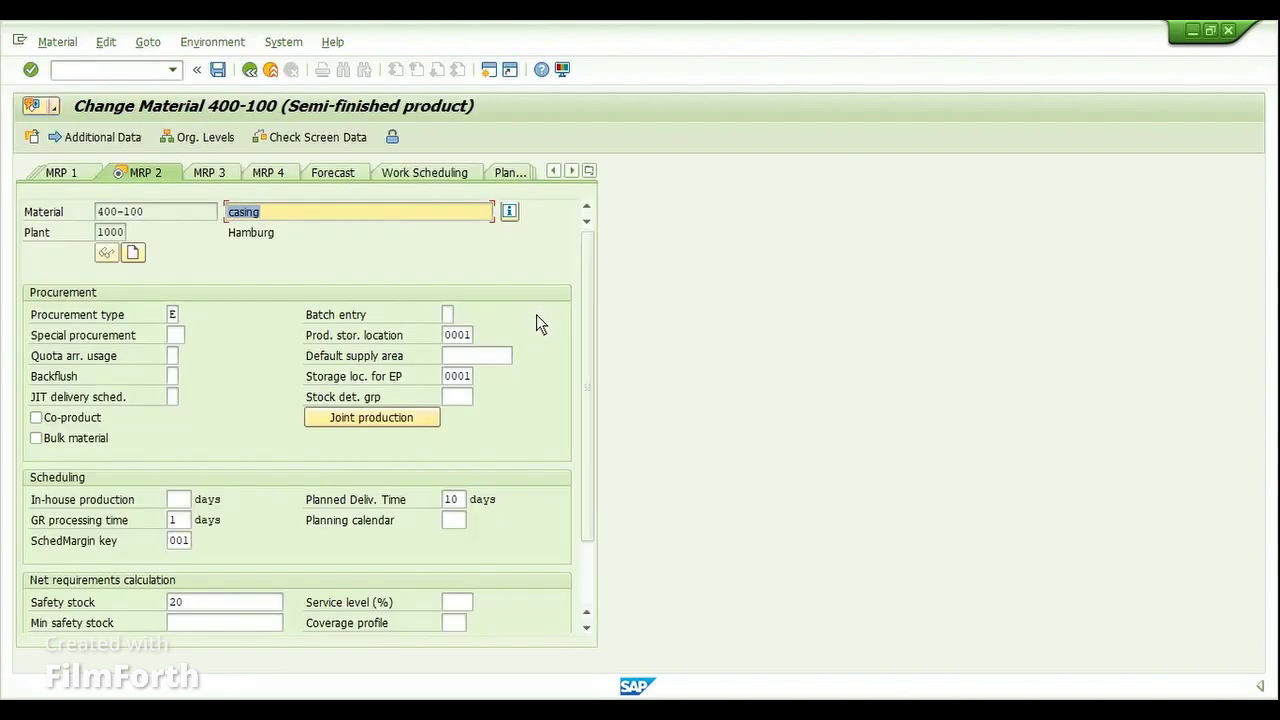
Set the safety stock of material 400-100 to 25 and save the material master.
{"action": "left_click", "coordinate": [228, 601]}
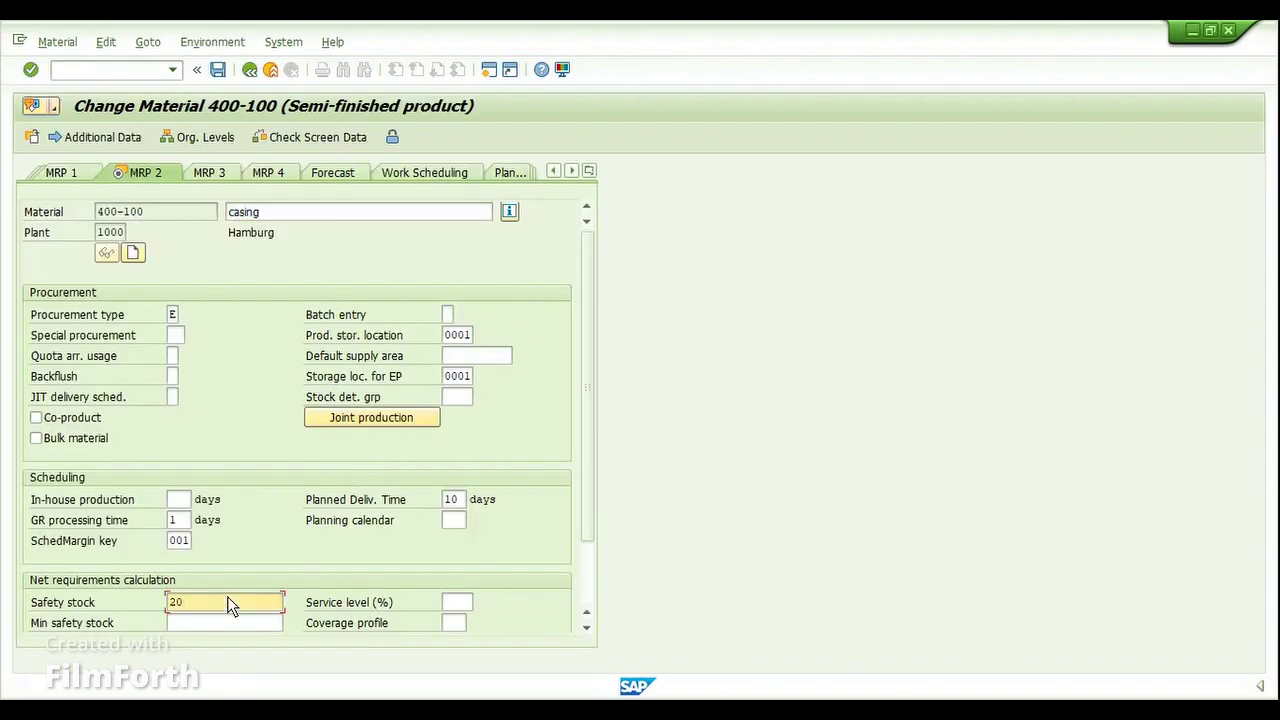
{"action": "key", "text": "BackSpace"}
{"action": "type", "text": "5"}
{"action": "key", "text": "ctrl+s"}
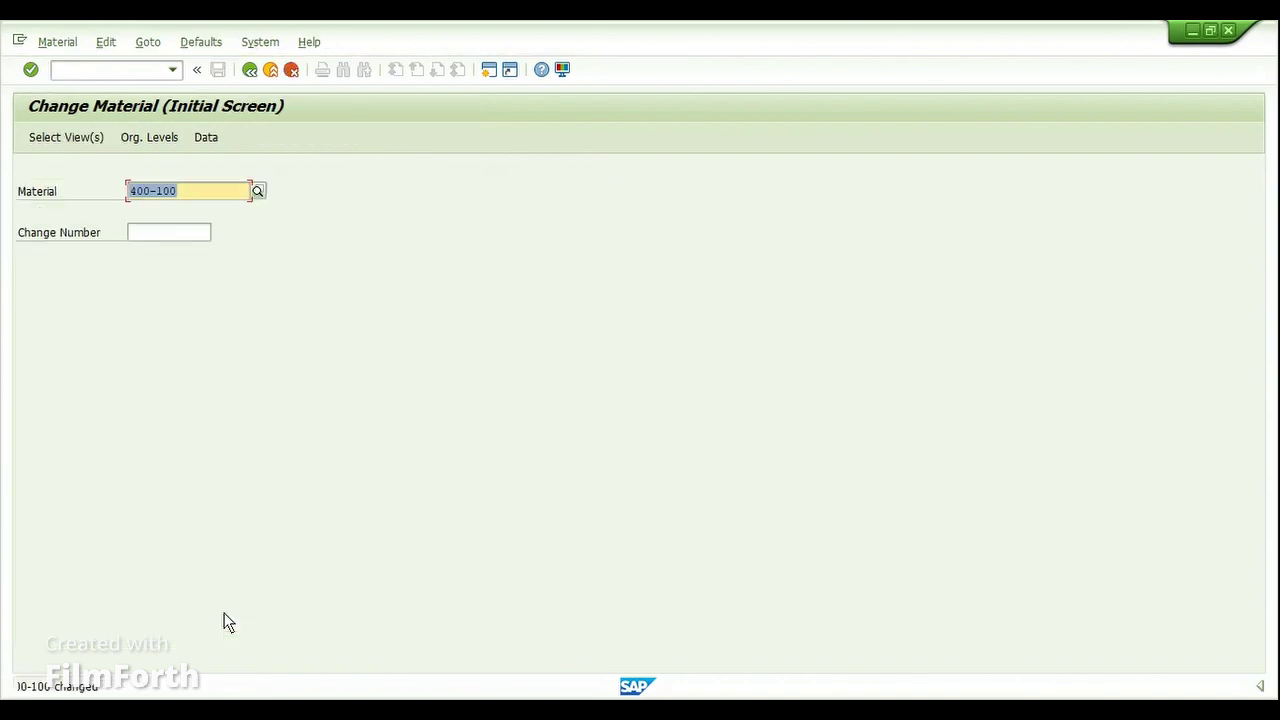
Switch back to the stock/requirements list of 400-100, refresh it and check the available quantity after safety stock.
{"action": "key", "text": "alt+Tab"}
{"action": "left_click", "coordinate": [198, 137]}
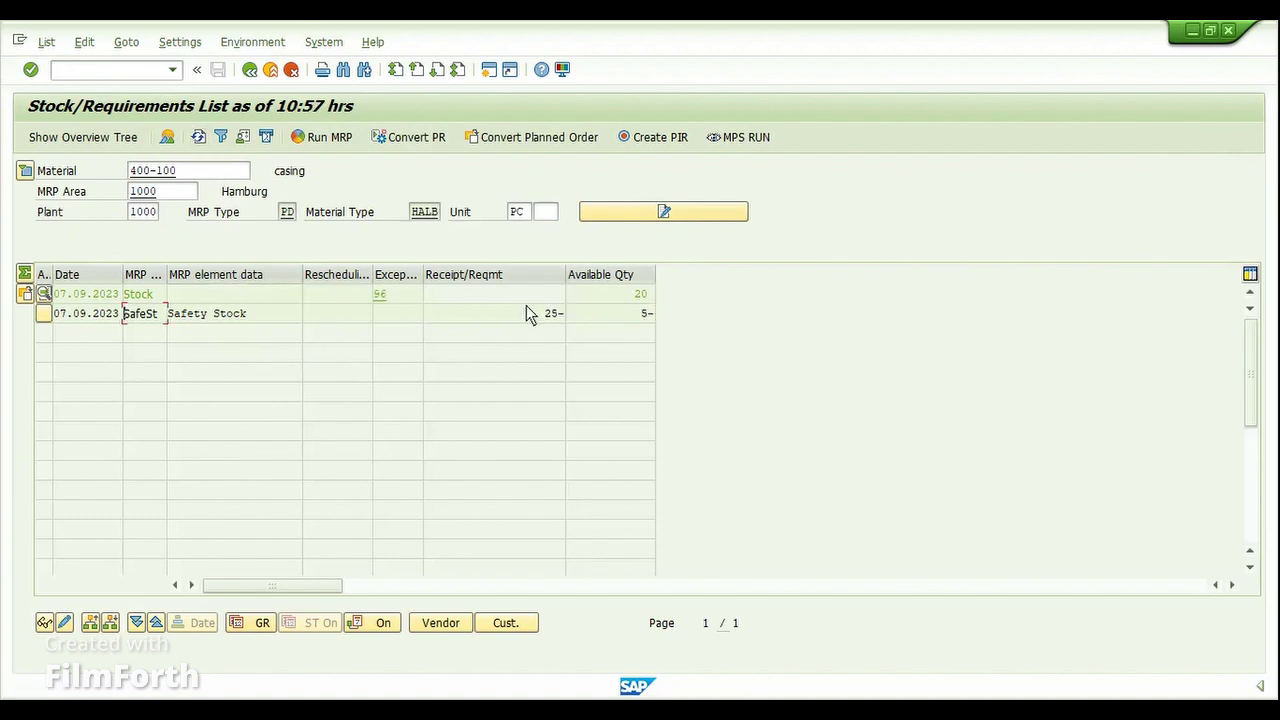
{"action": "left_click", "coordinate": [638, 314]}
{"action": "left_click", "coordinate": [685, 316]}
Open the stock/requirements list (MD04) for material 400-140 in plant 1000 and check its available stock quantity.
{"action": "type", "text": "/nmd04"}
{"action": "key", "text": "Return"}
{"action": "key", "text": "BackSpace"}
{"action": "key", "text": "BackSpace"}
{"action": "key", "text": "BackSpace"}
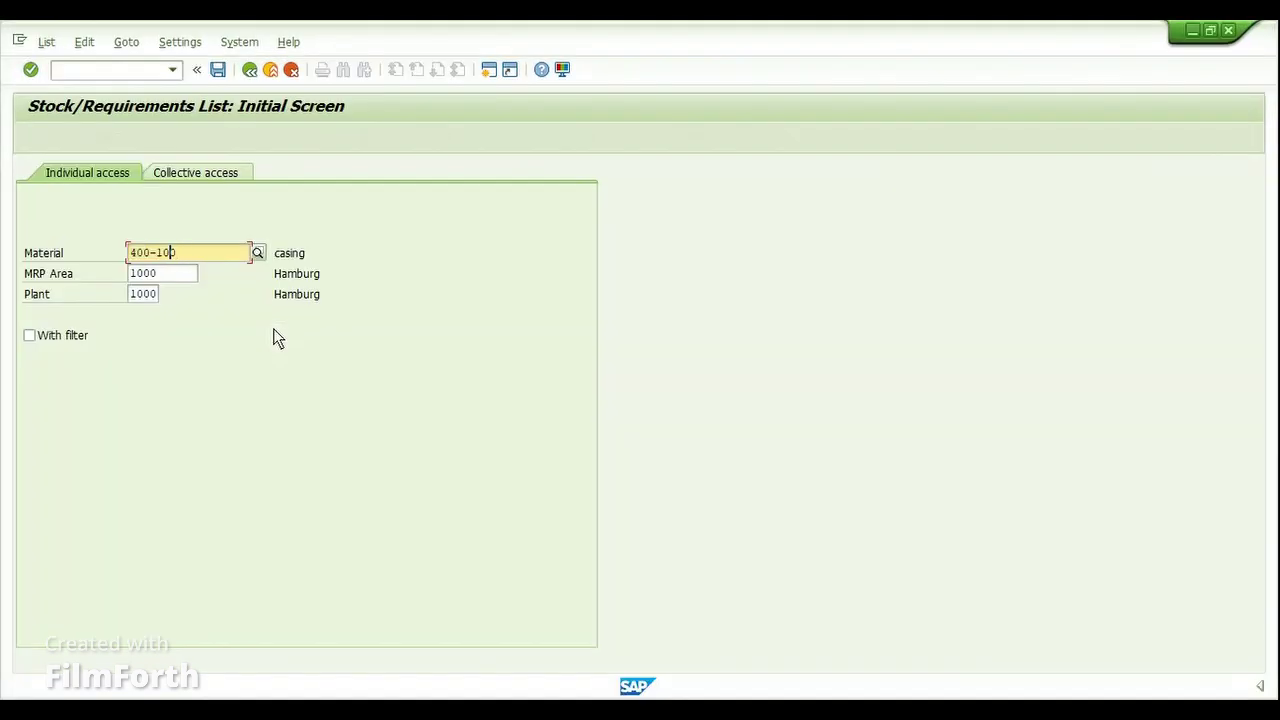
{"action": "type", "text": "40"}
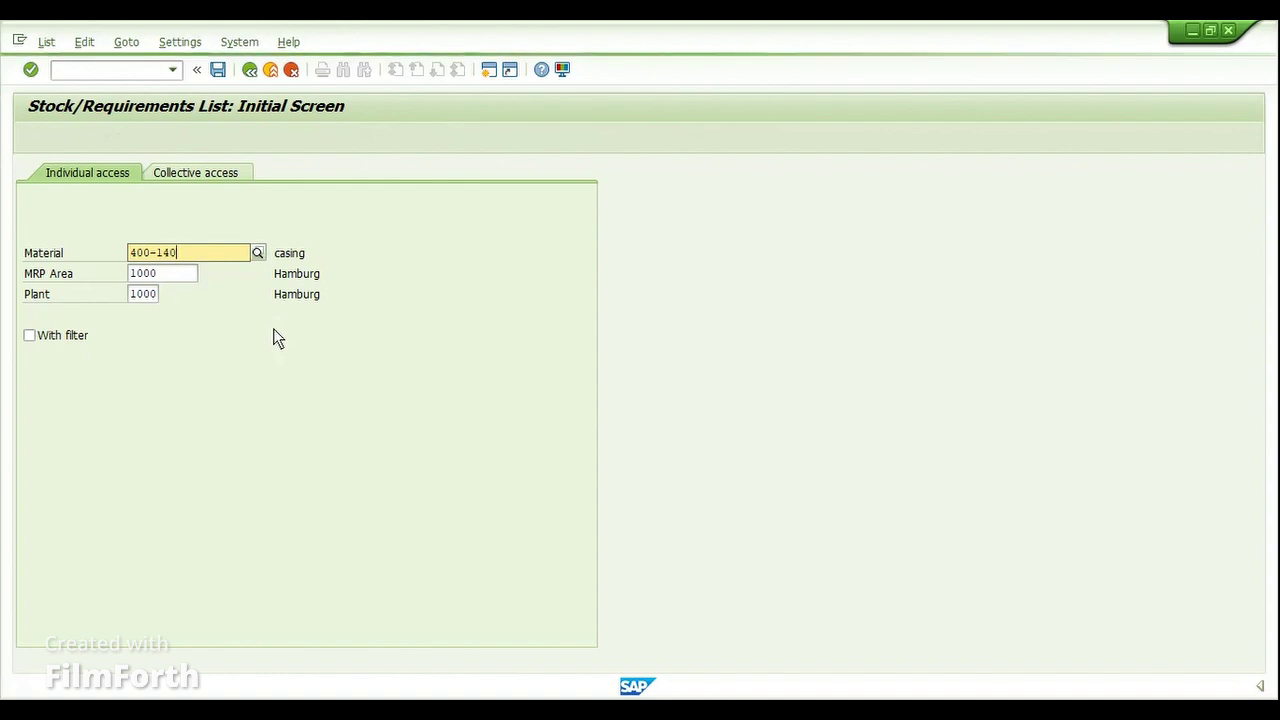
{"action": "key", "text": "Return"}
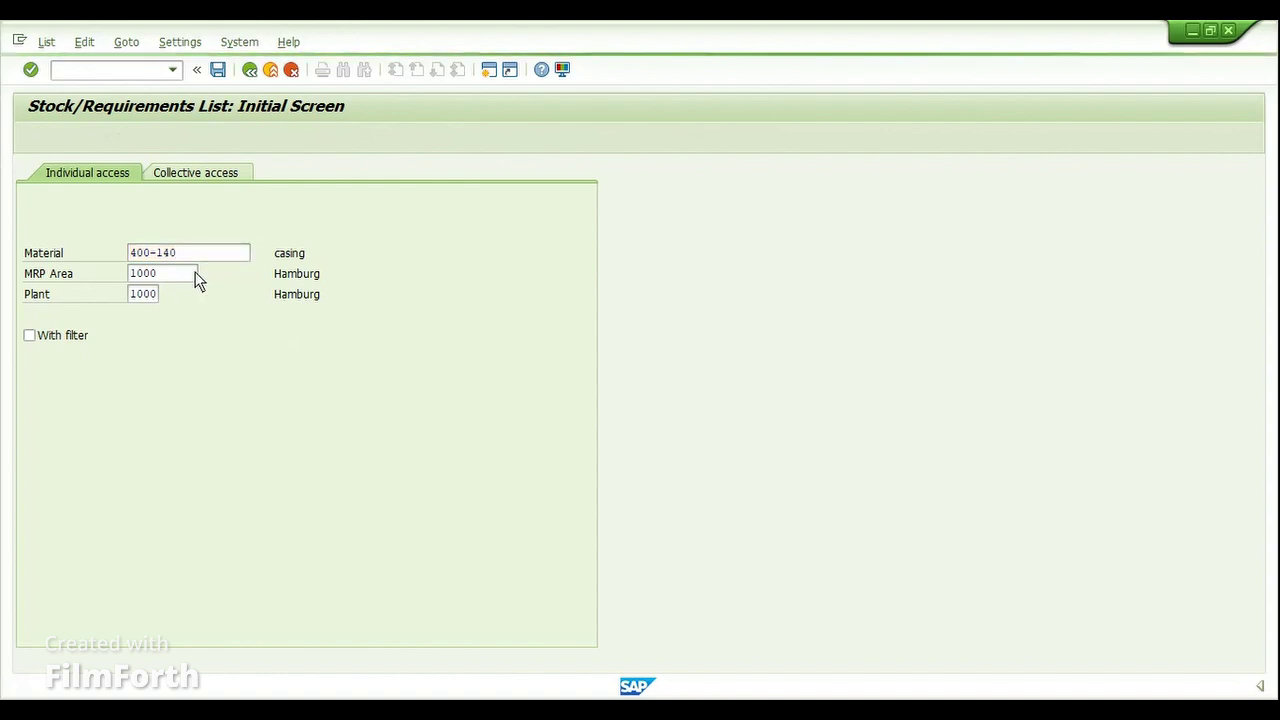
{"action": "key", "text": "Return"}
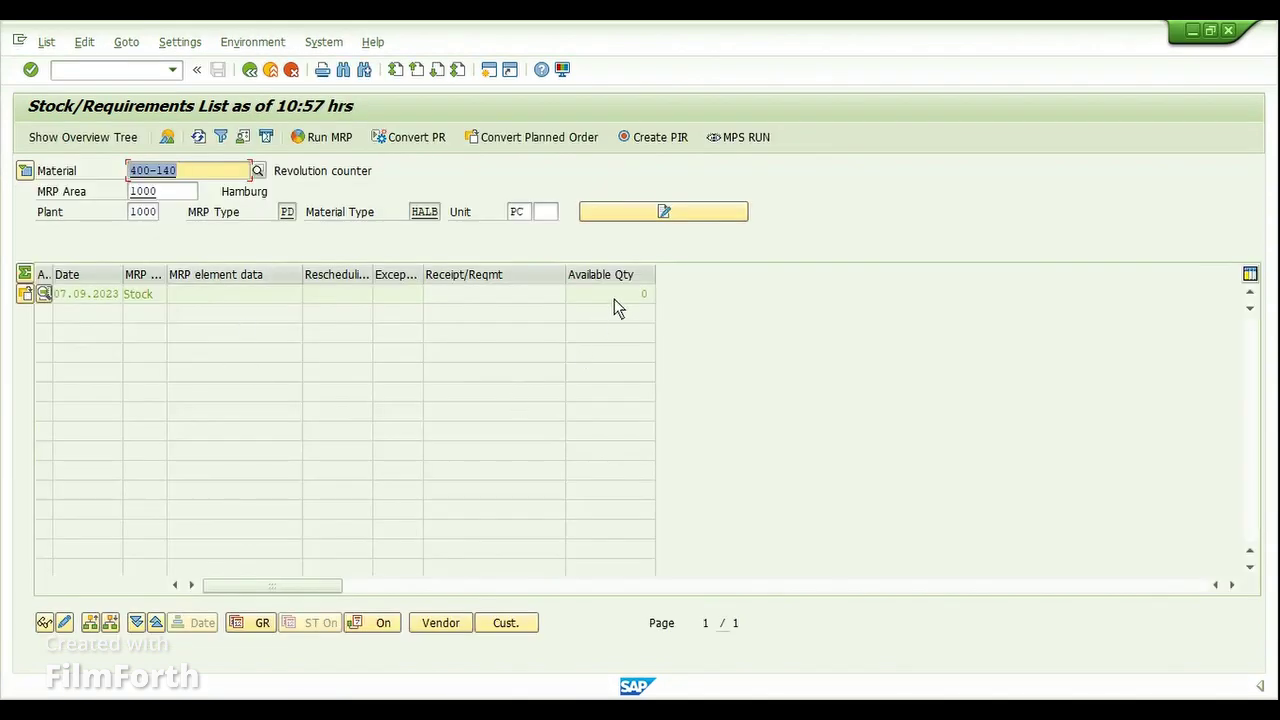
{"action": "left_click", "coordinate": [615, 294]}
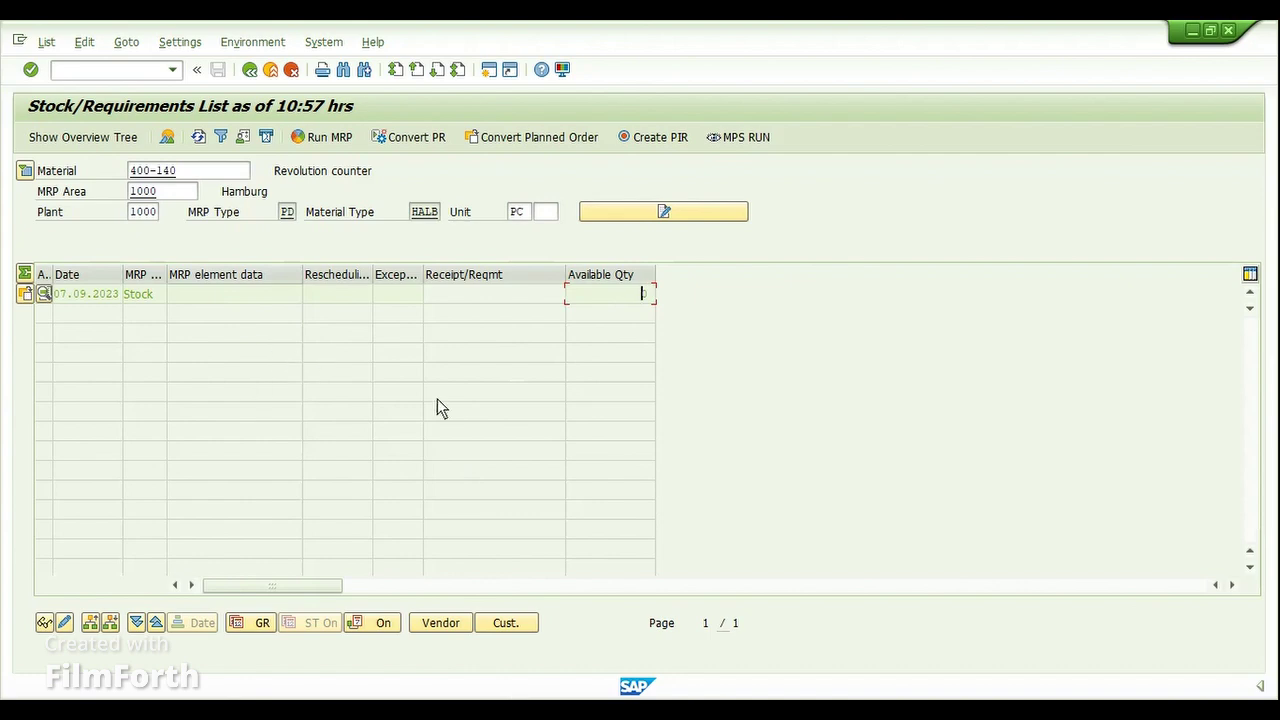
Switch to the stock/requirements list of 400-100, run single-item multi-level MRP for it and refresh the list.
{"action": "mouse_move", "coordinate": [543, 633]}
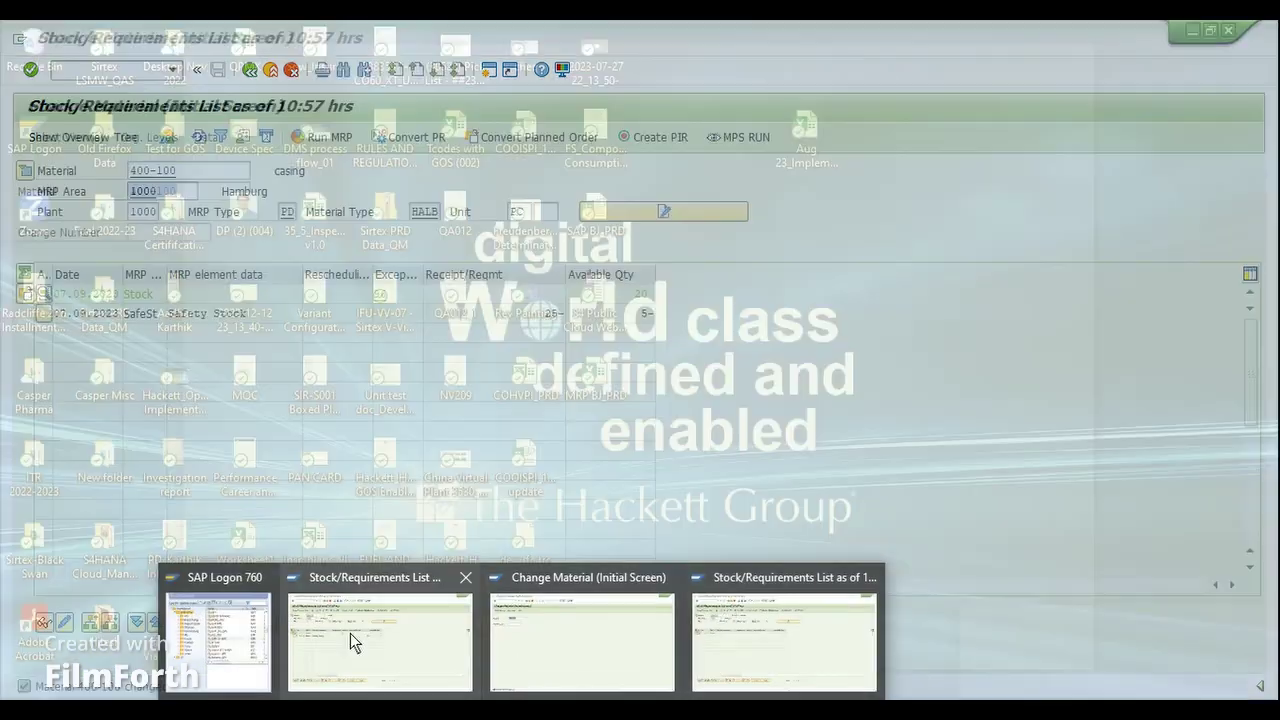
{"action": "left_click", "coordinate": [352, 640]}
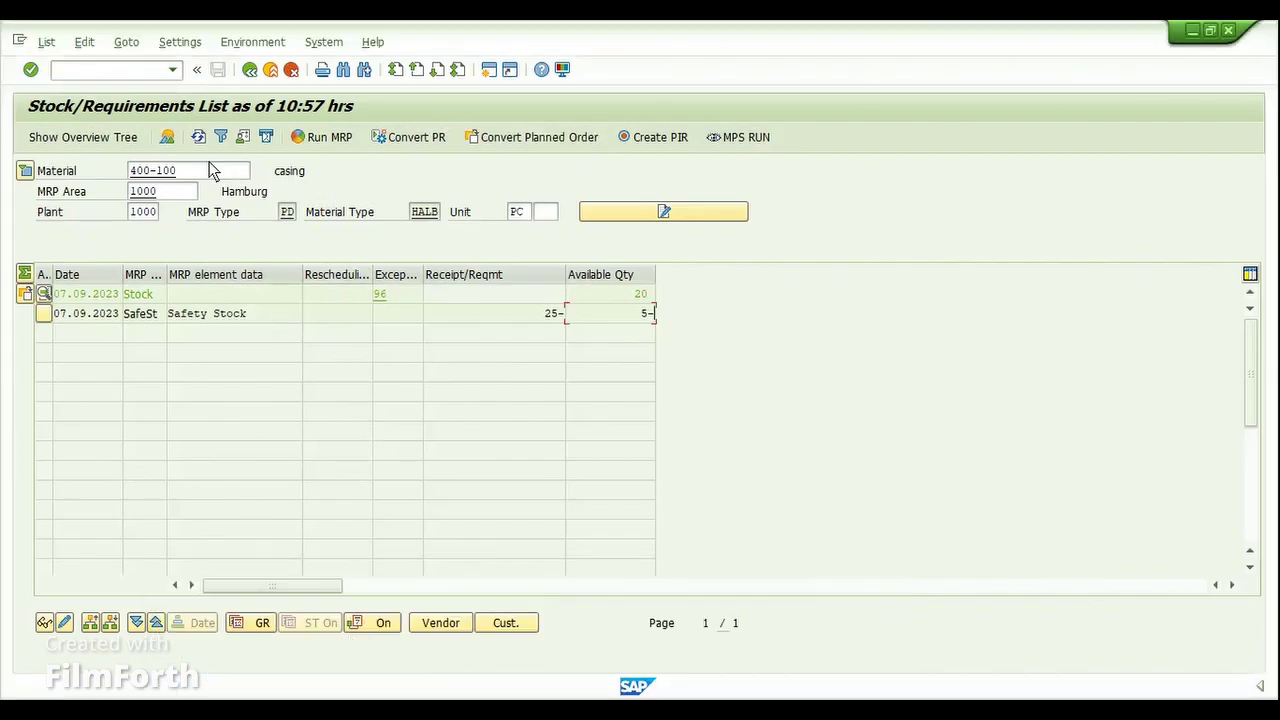
{"action": "left_click", "coordinate": [330, 138]}
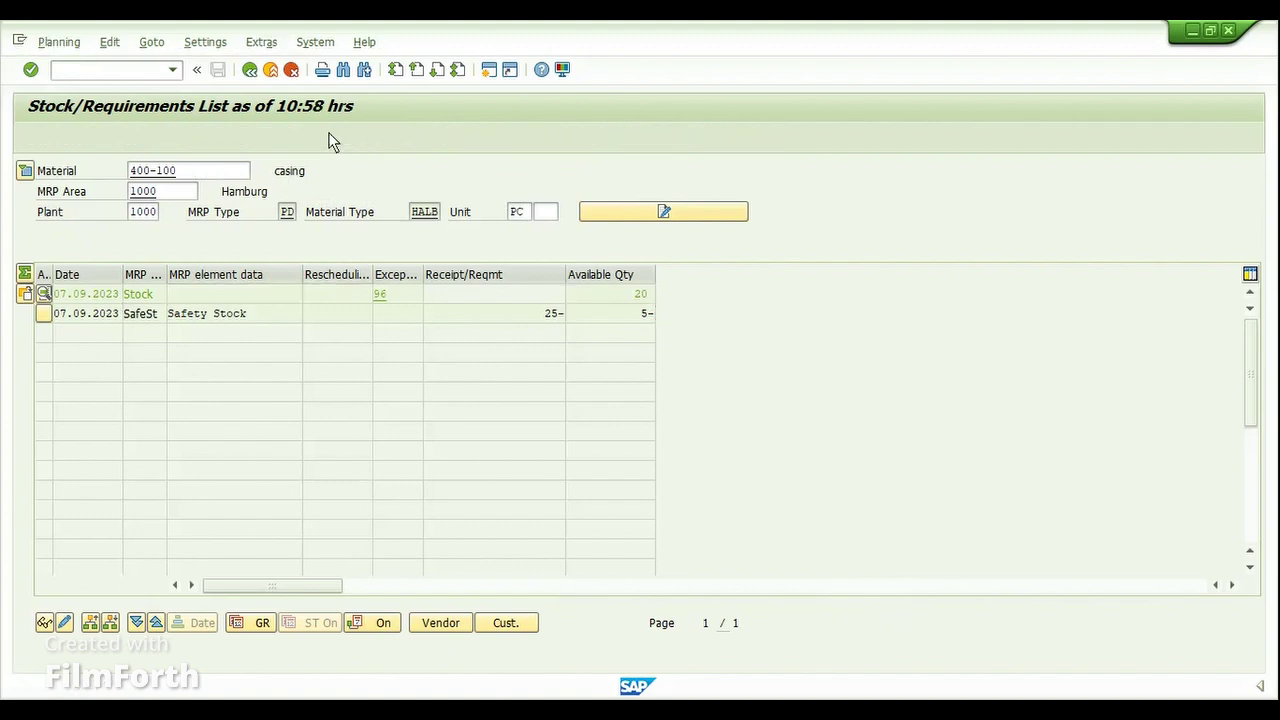
{"action": "key", "text": "Return"}
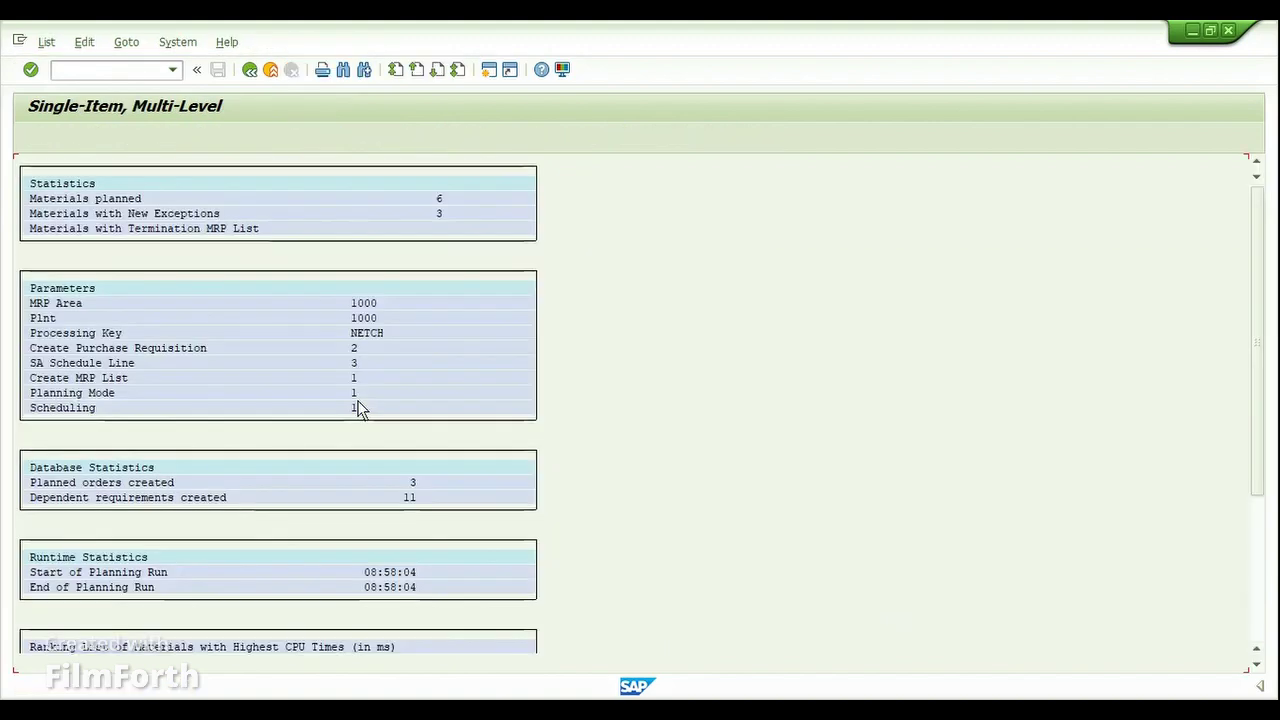
{"action": "left_click", "coordinate": [252, 70]}
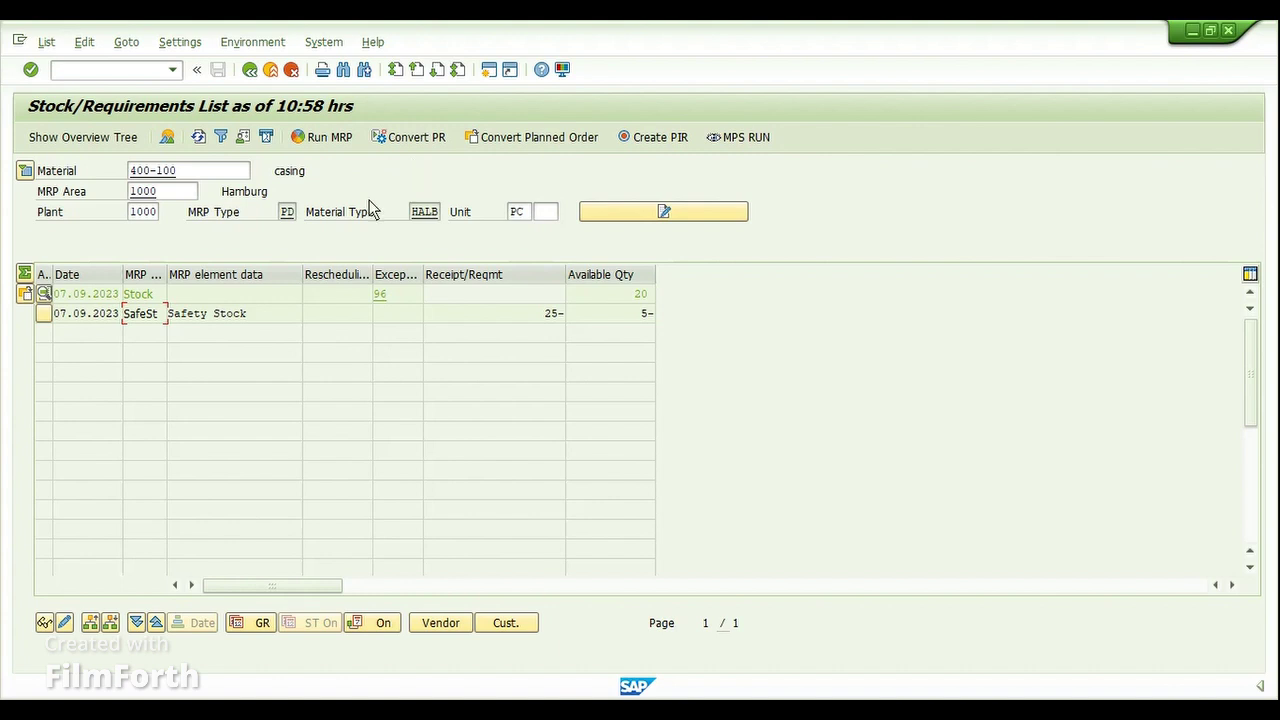
{"action": "left_click", "coordinate": [199, 139]}
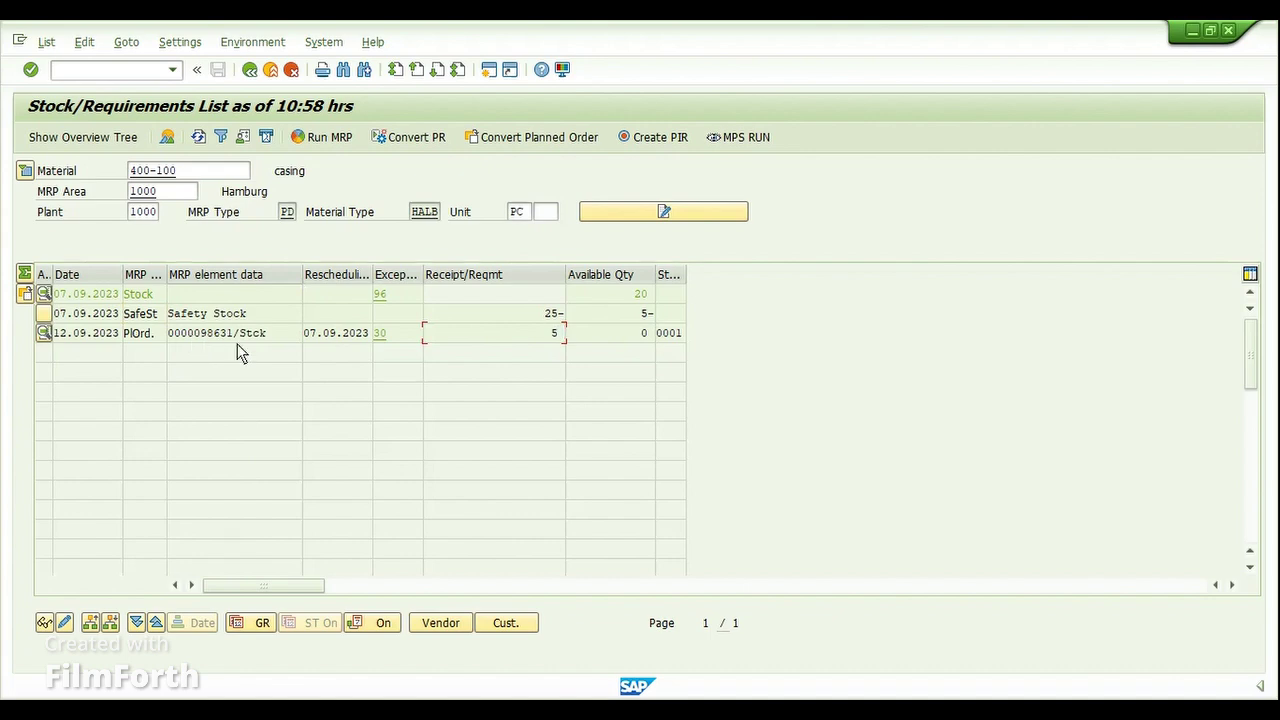
Refresh the stock/requirements list of 400-140 and examine its direct production segment, the dependent requirement from 400-100 and the planned order.
{"action": "mouse_move", "coordinate": [528, 697]}
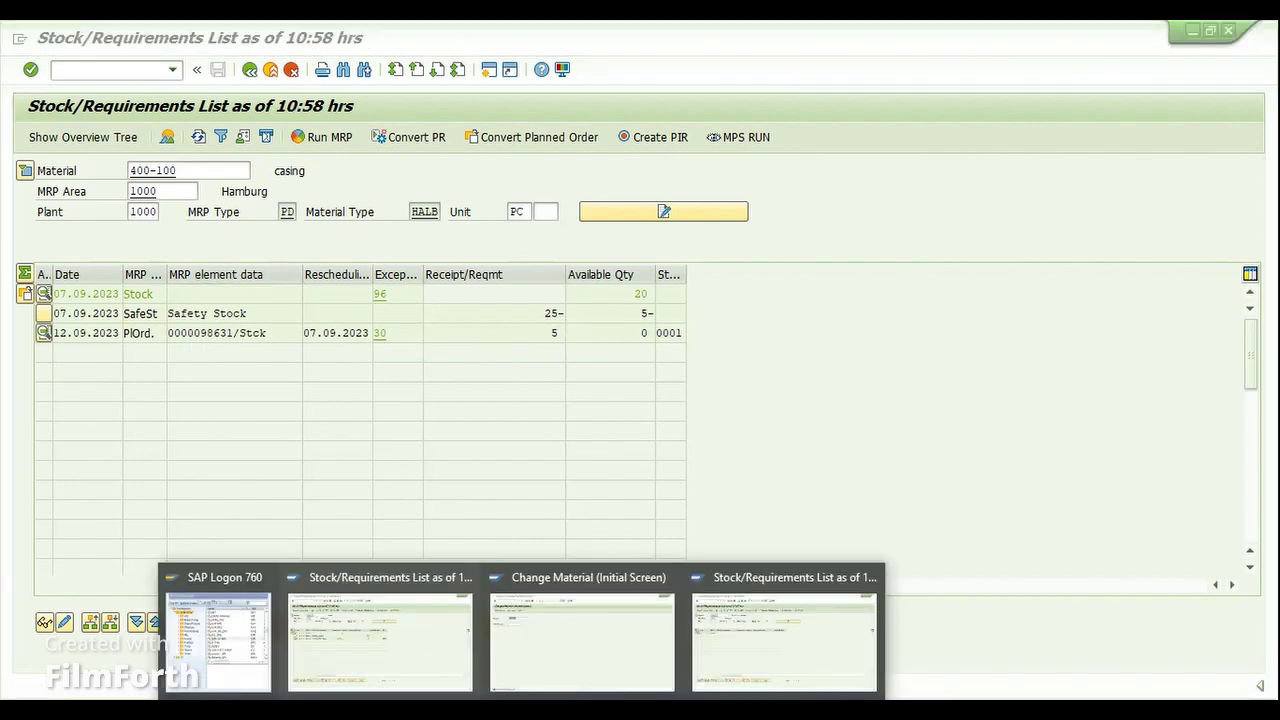
{"action": "left_click", "coordinate": [800, 645]}
{"action": "left_click", "coordinate": [210, 172]}
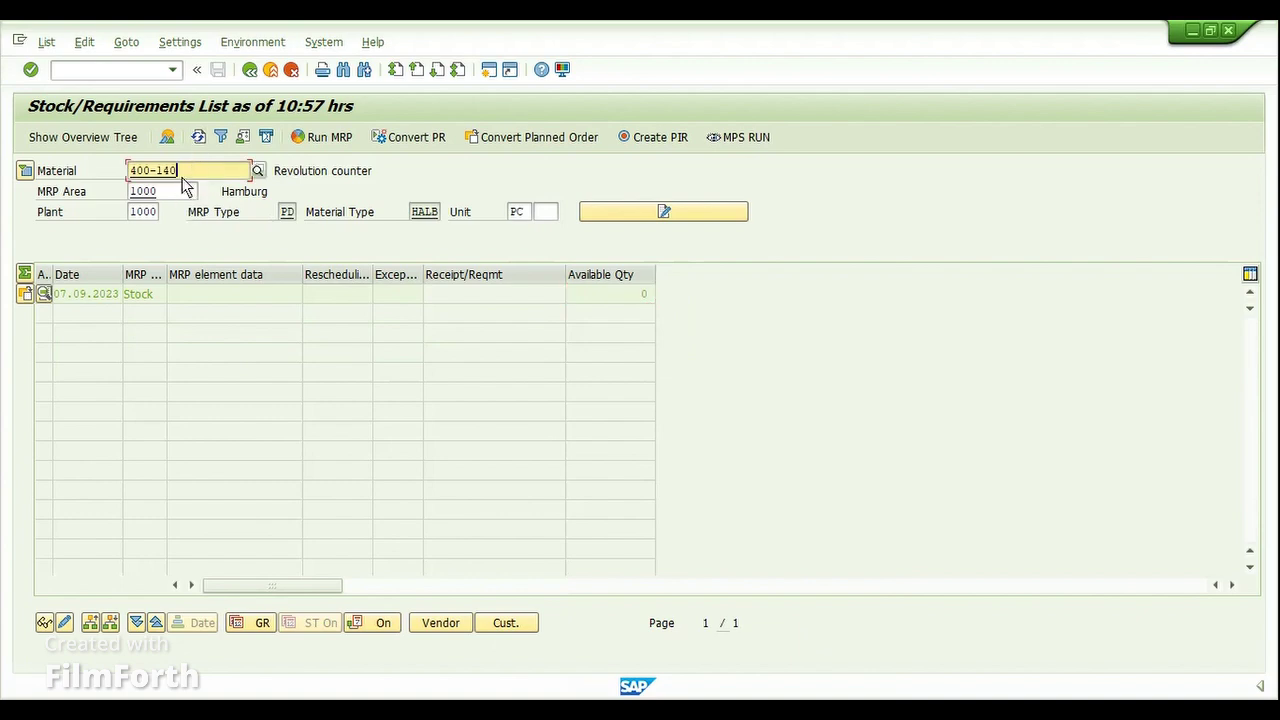
{"action": "left_click", "coordinate": [198, 138]}
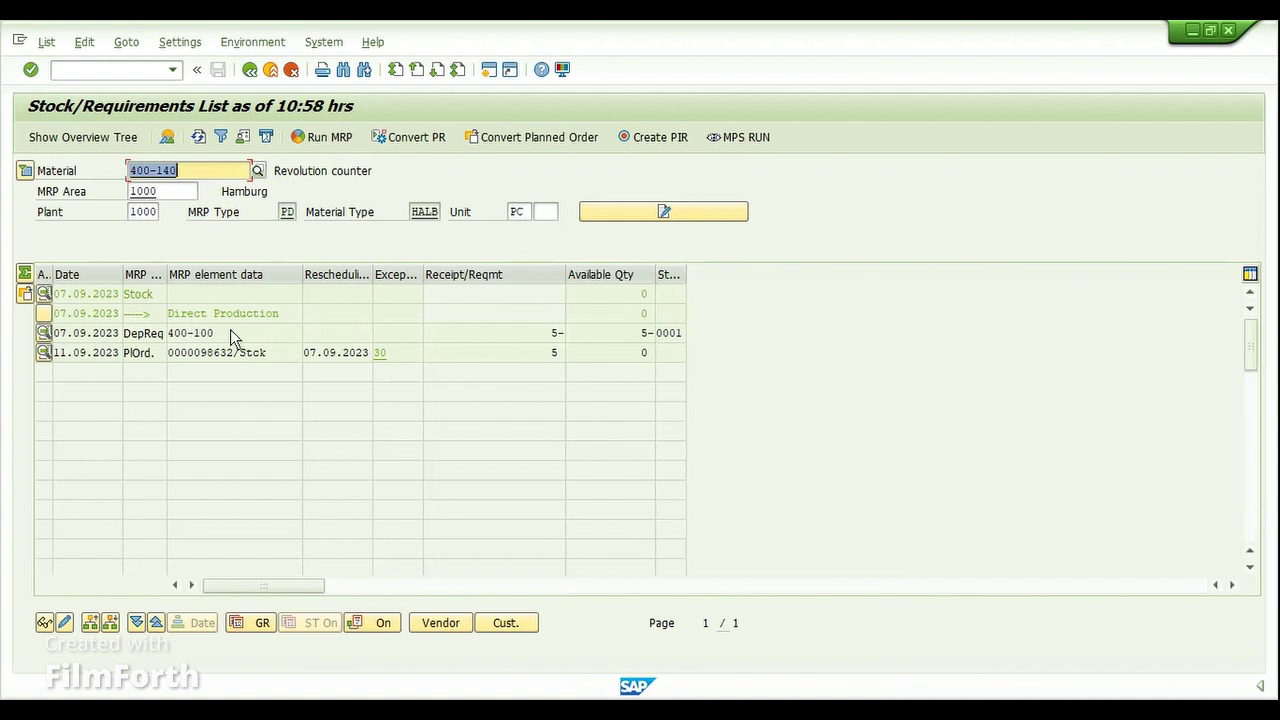
{"action": "left_click", "coordinate": [223, 338]}
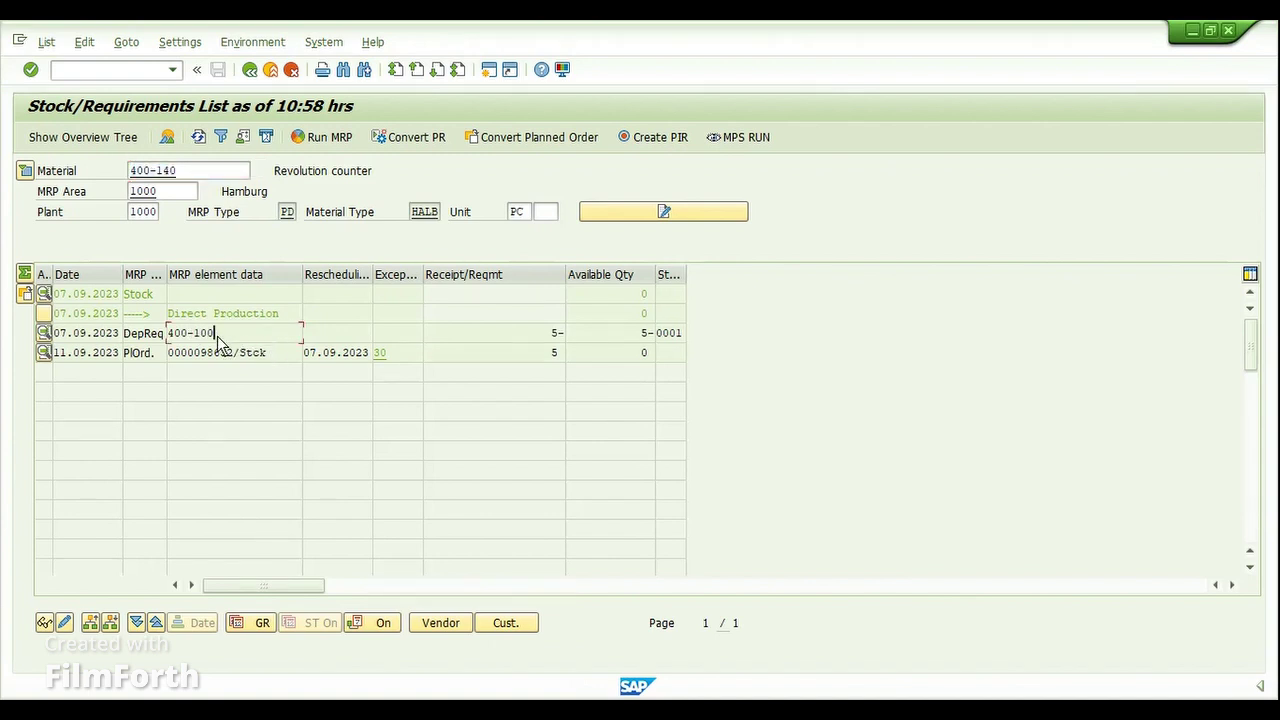
{"action": "left_click_drag", "start_coordinate": [204, 340], "coordinate": [172, 345]}
{"action": "left_click_drag", "start_coordinate": [288, 315], "coordinate": [157, 330]}
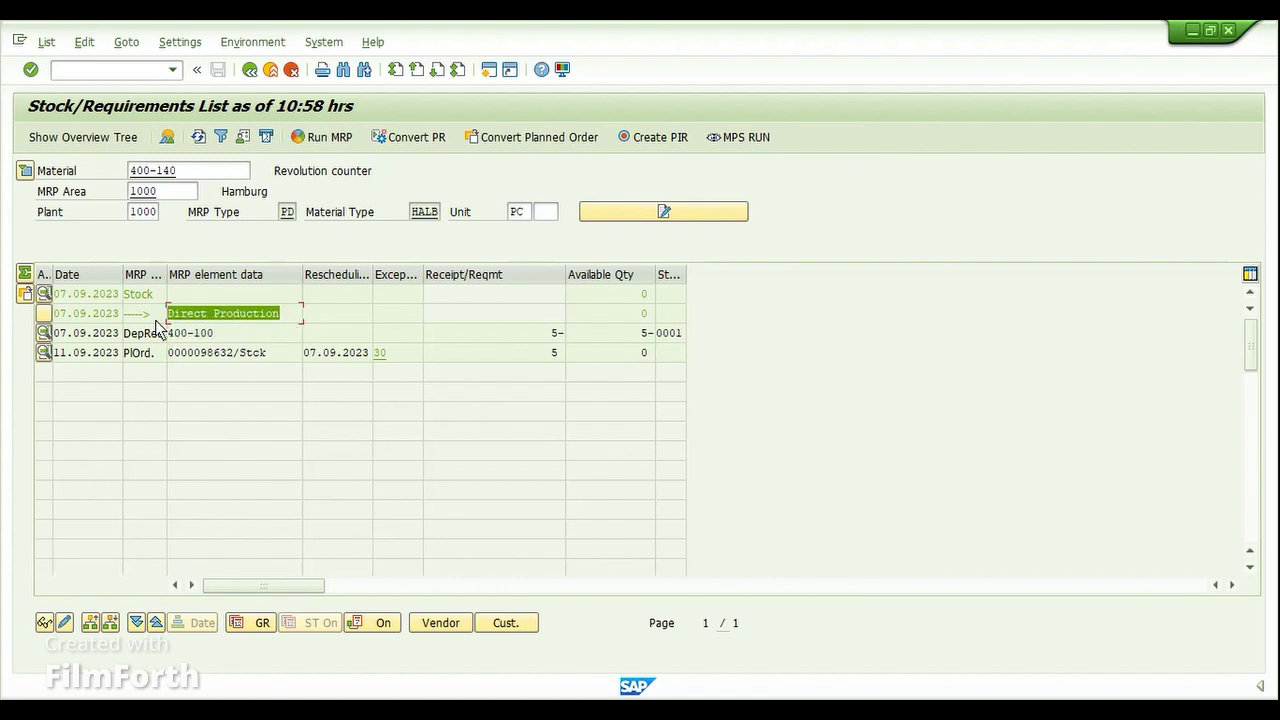
{"action": "left_click", "coordinate": [195, 317]}
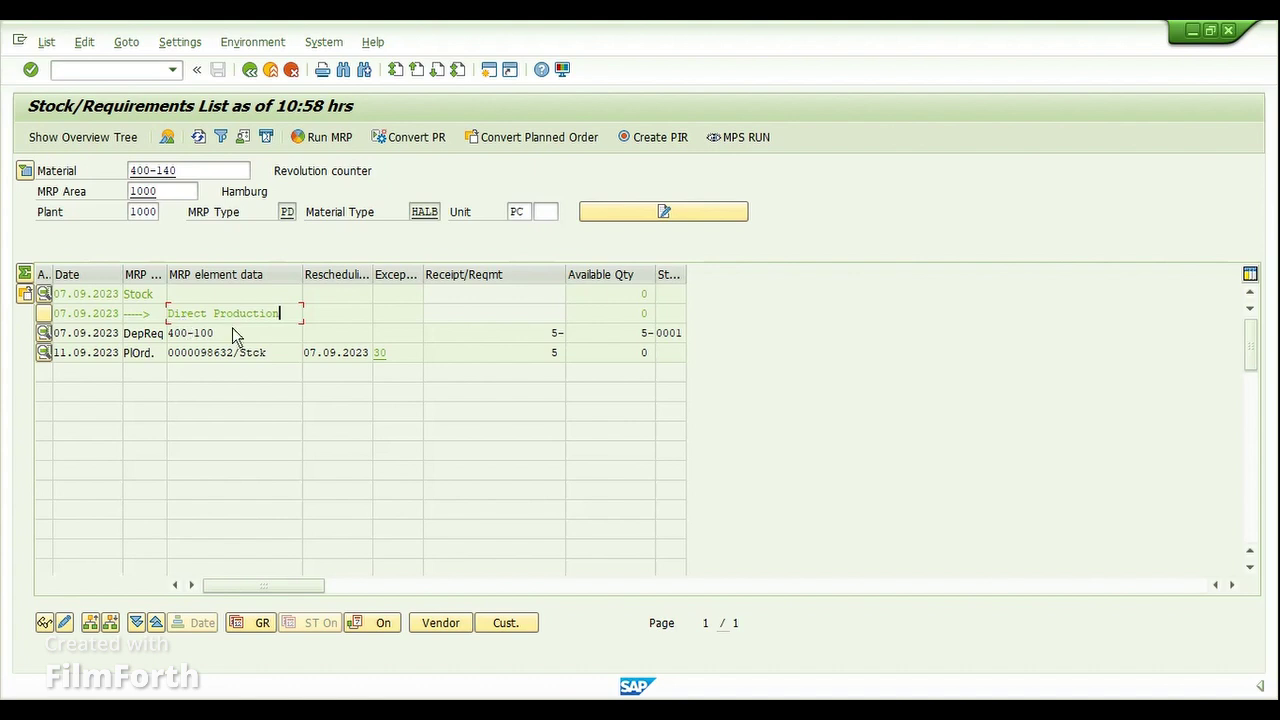
{"action": "left_click_drag", "start_coordinate": [280, 363], "coordinate": [148, 363]}
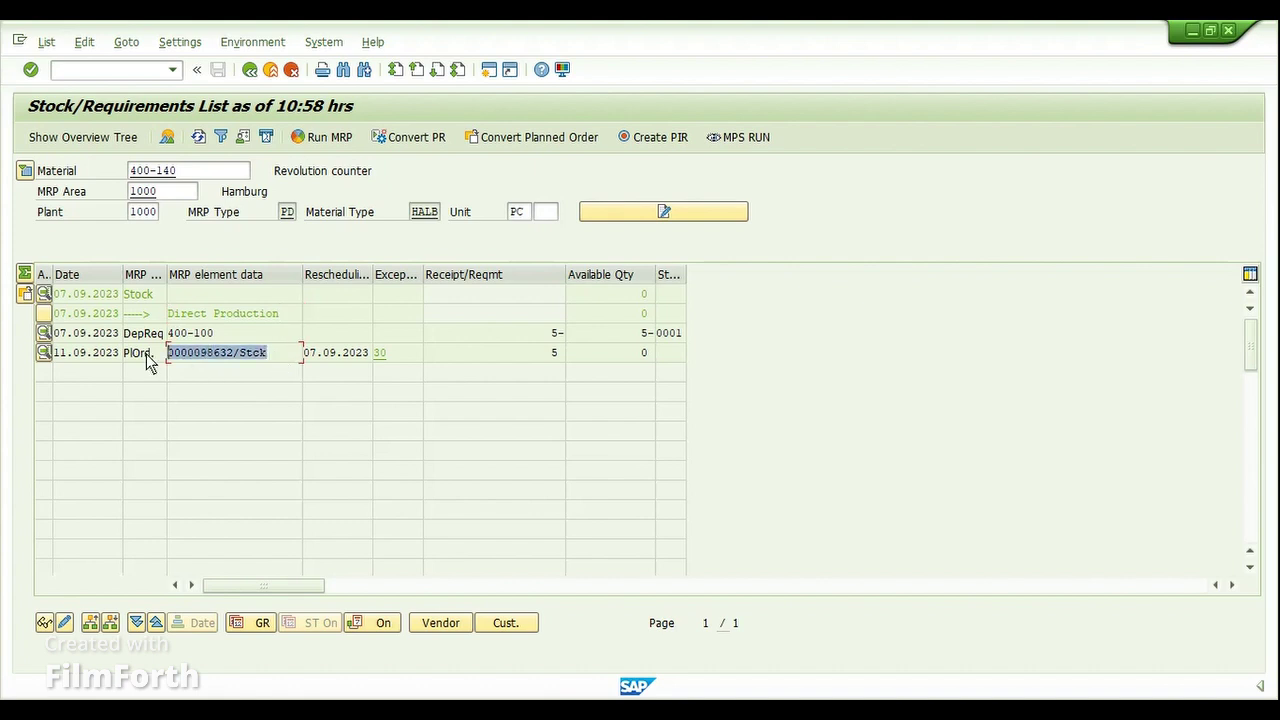
{"action": "left_click", "coordinate": [191, 360]}
Open the order report of the 400-100 planned order and check the receipt elements of components 400-140 and 400-150.
{"action": "left_click", "coordinate": [521, 706]}
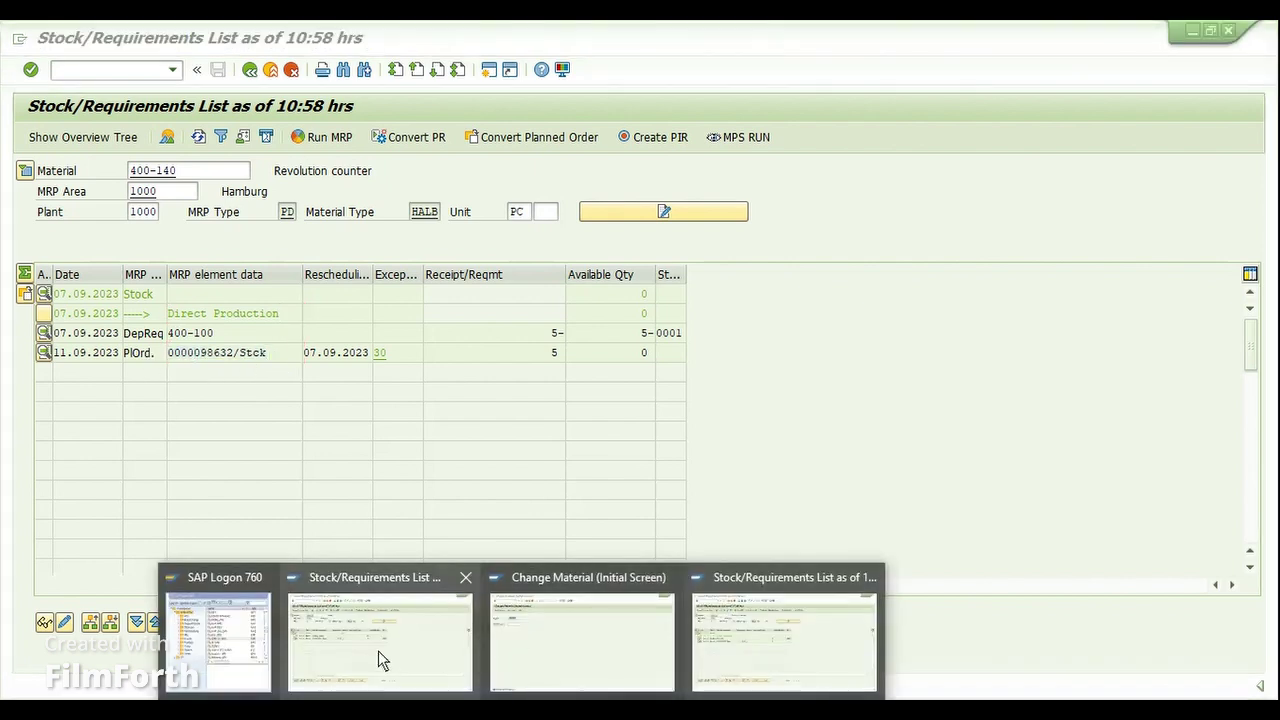
{"action": "left_click", "coordinate": [438, 655]}
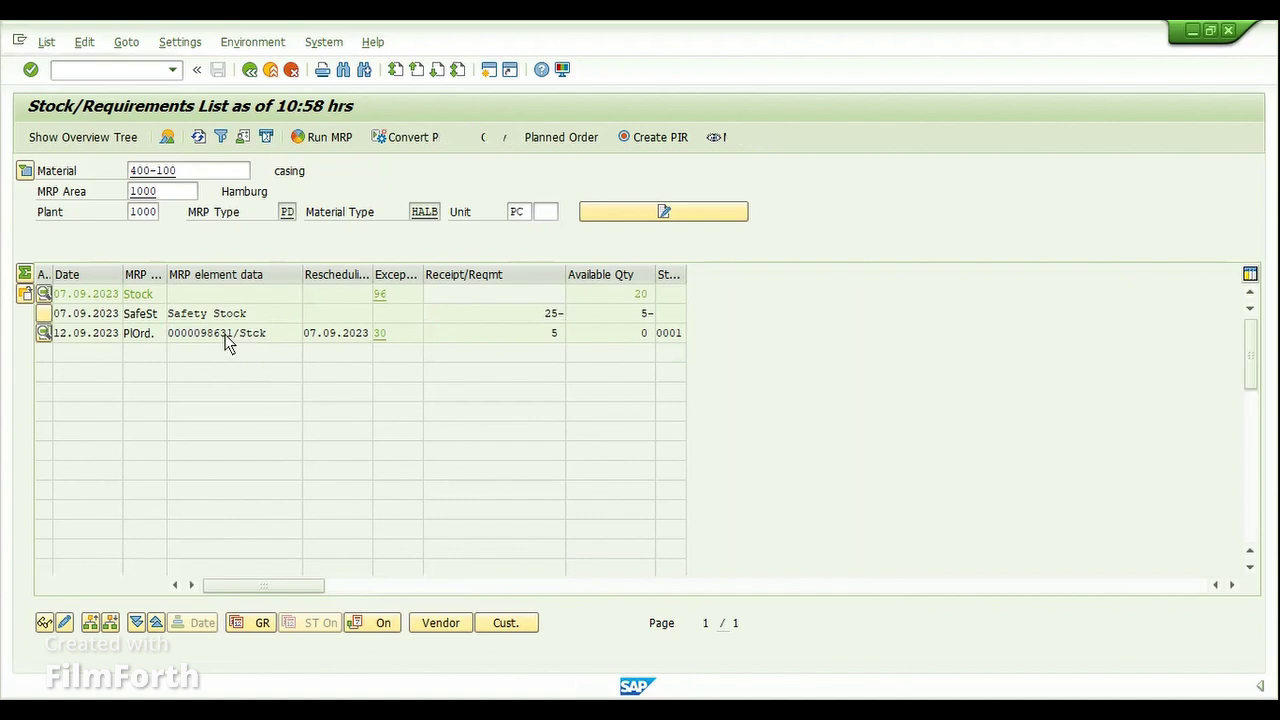
{"action": "double_click", "coordinate": [227, 335]}
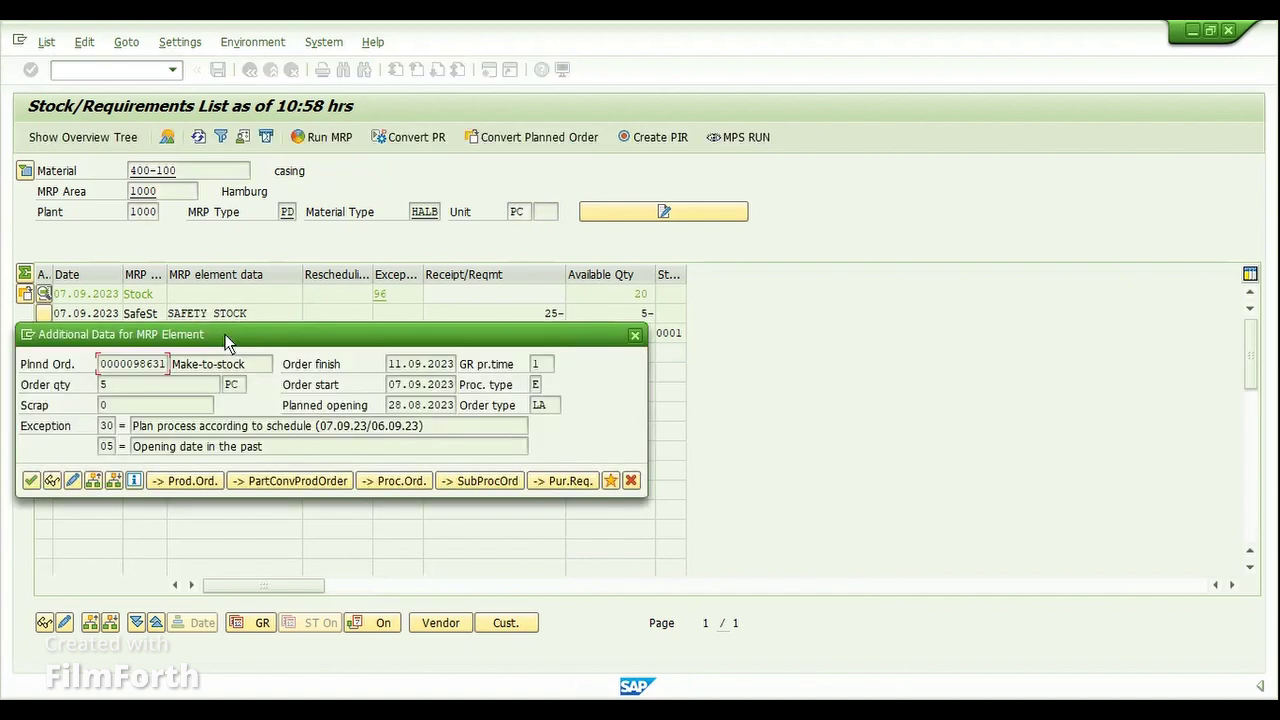
{"action": "left_click", "coordinate": [115, 481]}
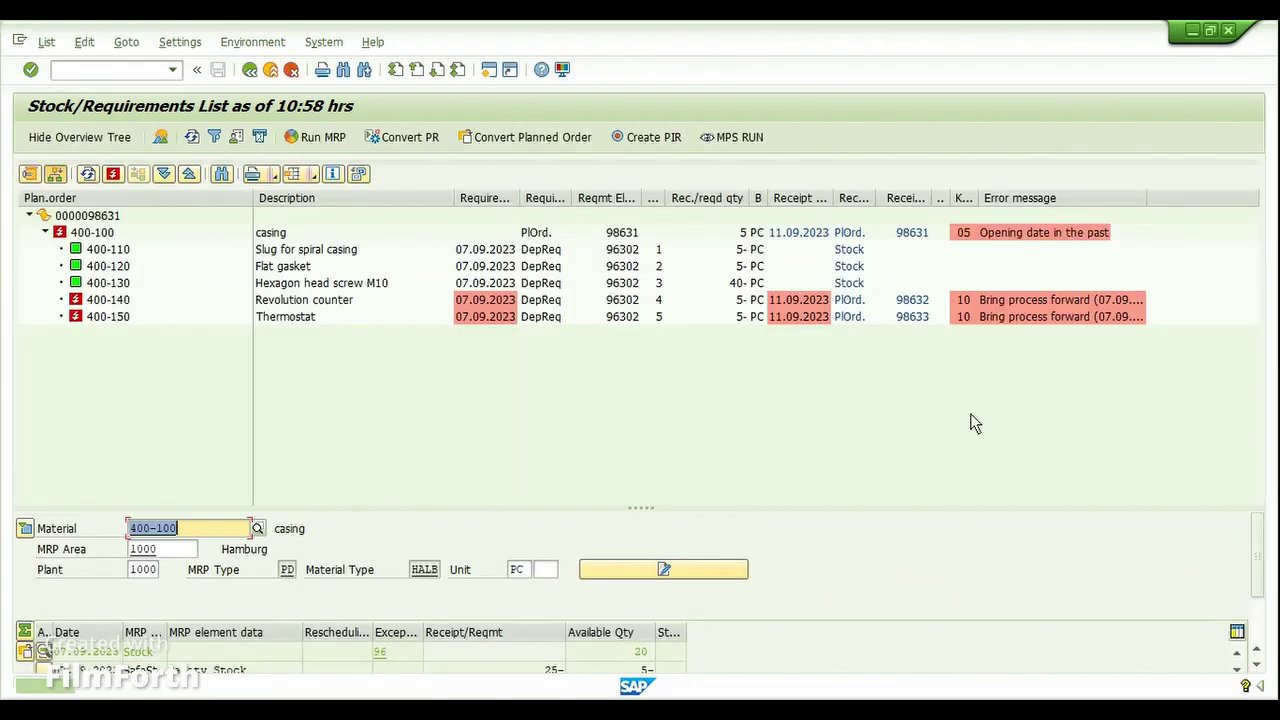
{"action": "left_click", "coordinate": [977, 210]}
{"action": "left_click_drag", "start_coordinate": [977, 210], "coordinate": [978, 210]}
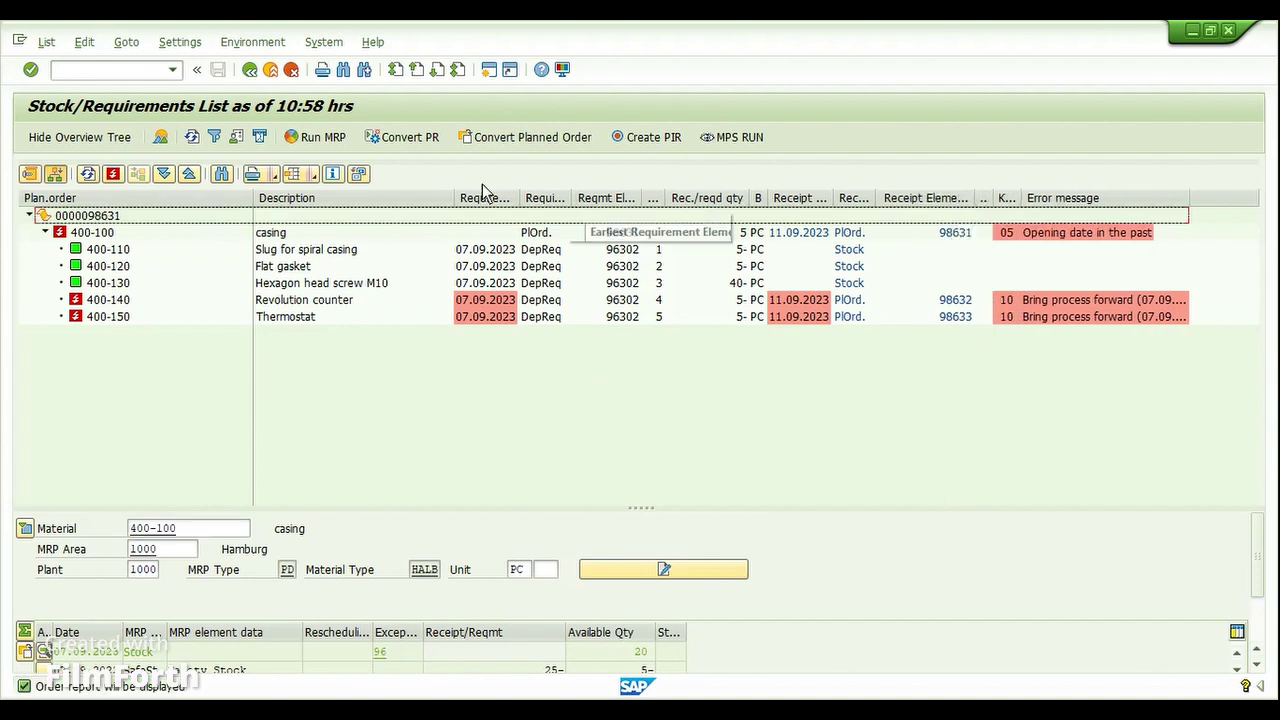
{"action": "left_click", "coordinate": [83, 236]}
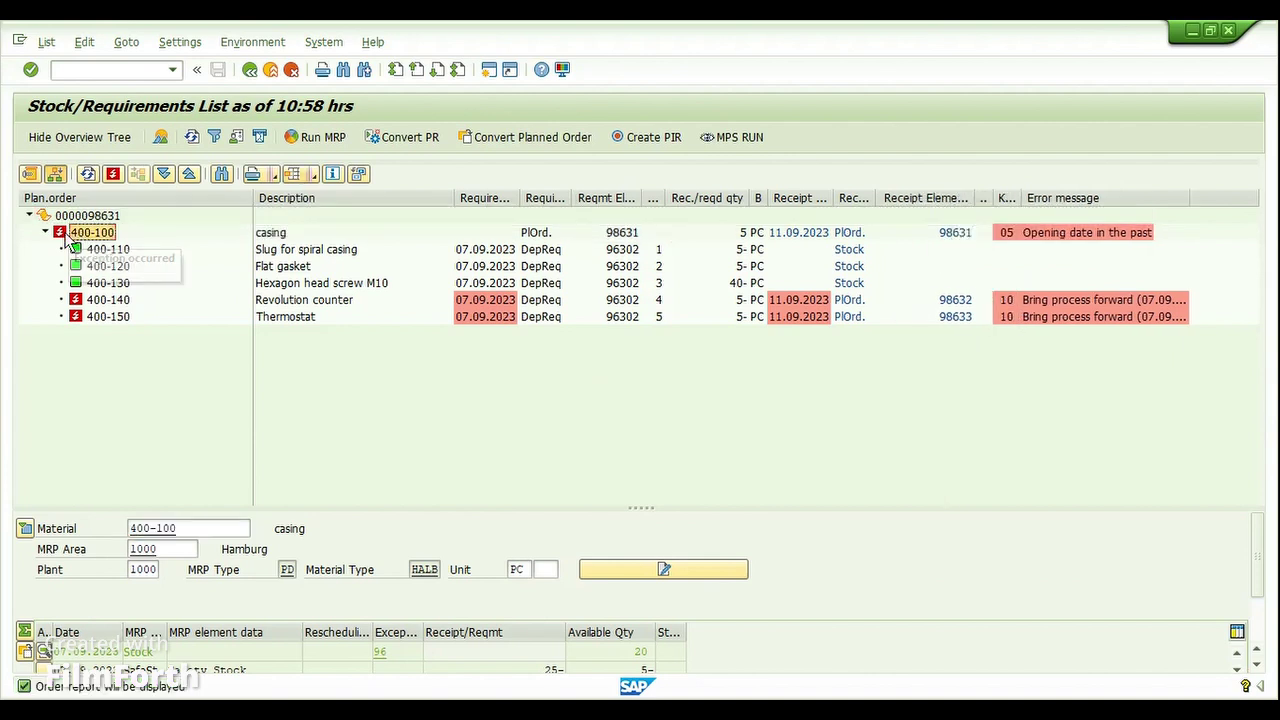
{"action": "left_click", "coordinate": [960, 302]}
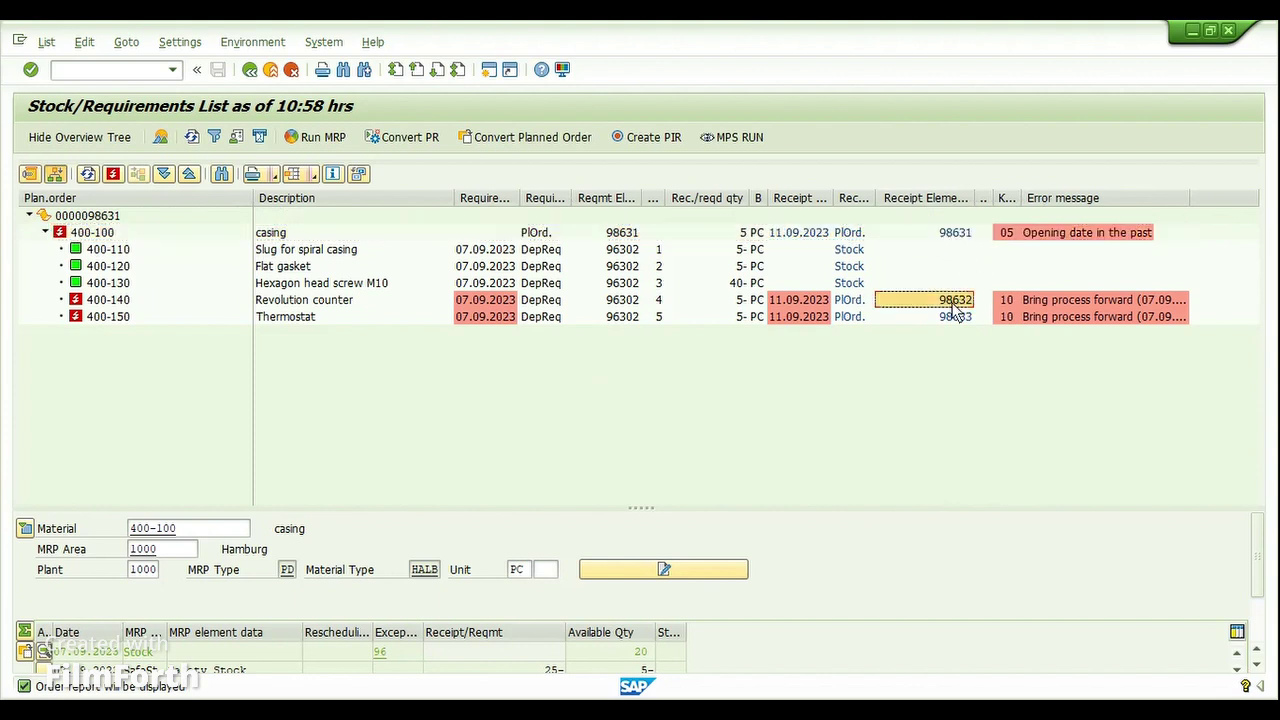
{"action": "left_click", "coordinate": [956, 320]}
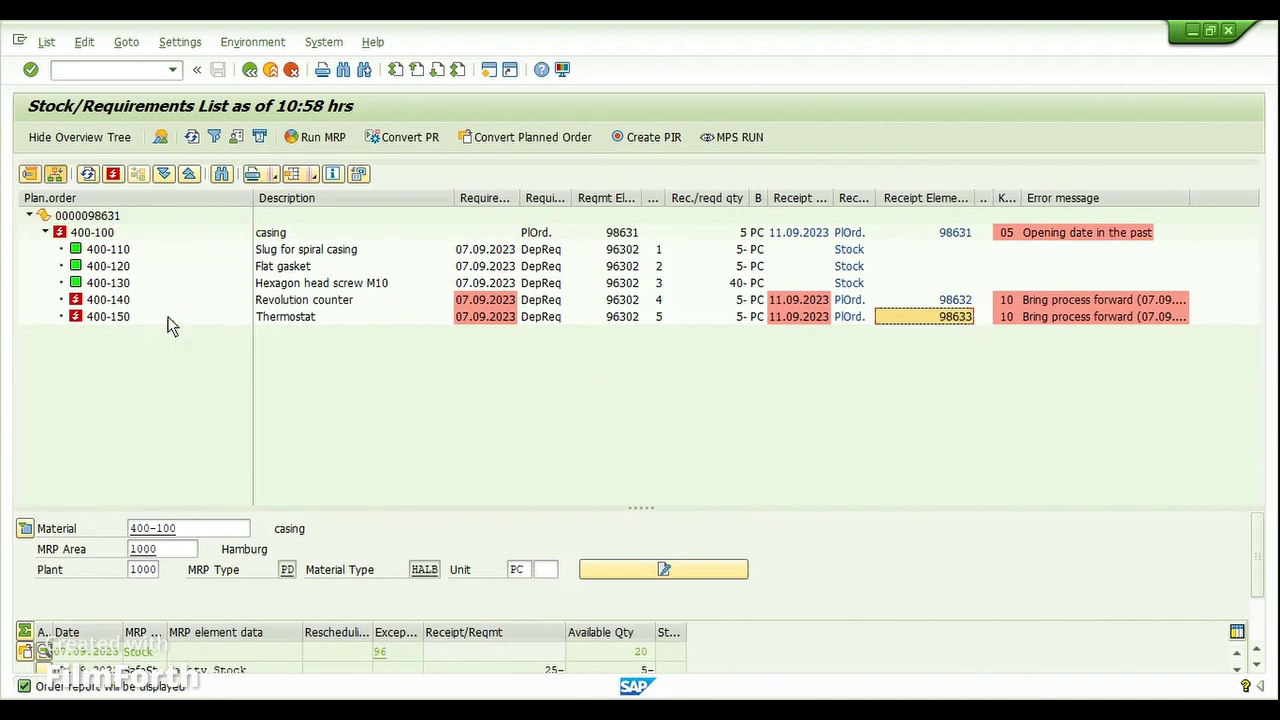
Close the overview tree, refresh the list and convert the planned order of 400-100 into a production order.
{"action": "left_click", "coordinate": [128, 137]}
{"action": "left_click", "coordinate": [197, 137]}
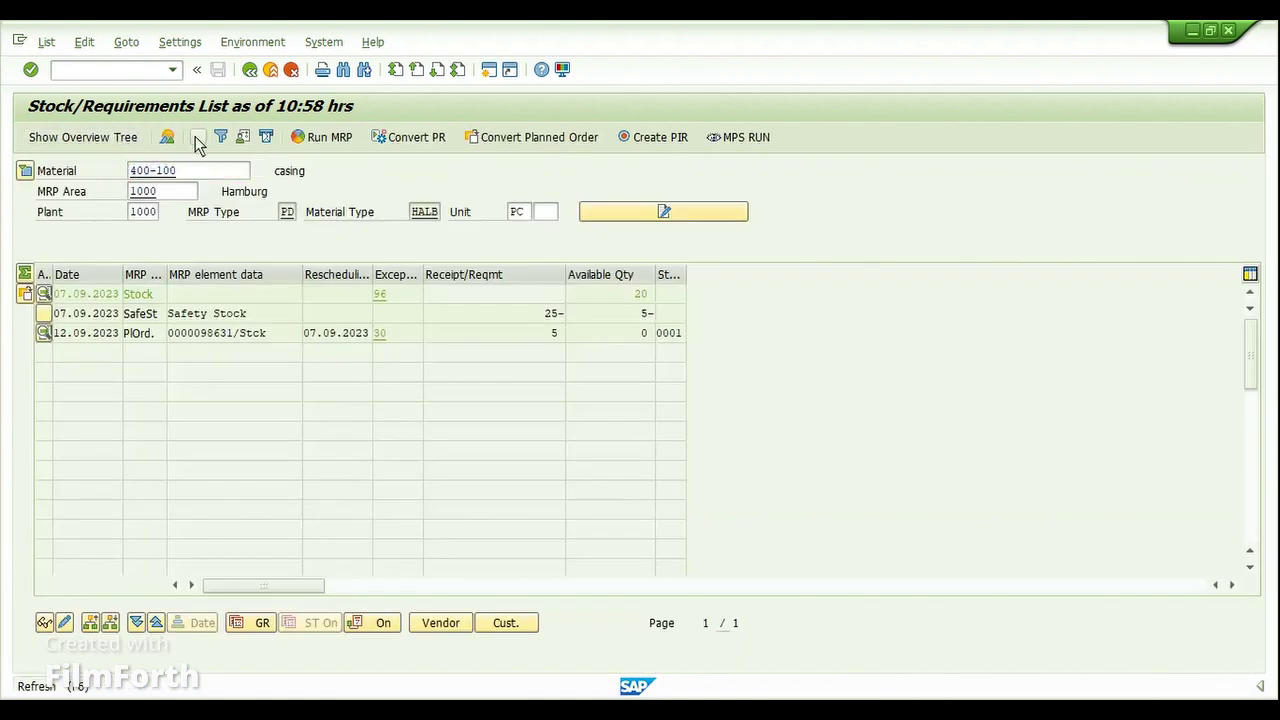
{"action": "double_click", "coordinate": [213, 339]}
{"action": "left_click_drag", "start_coordinate": [231, 331], "coordinate": [469, 383]}
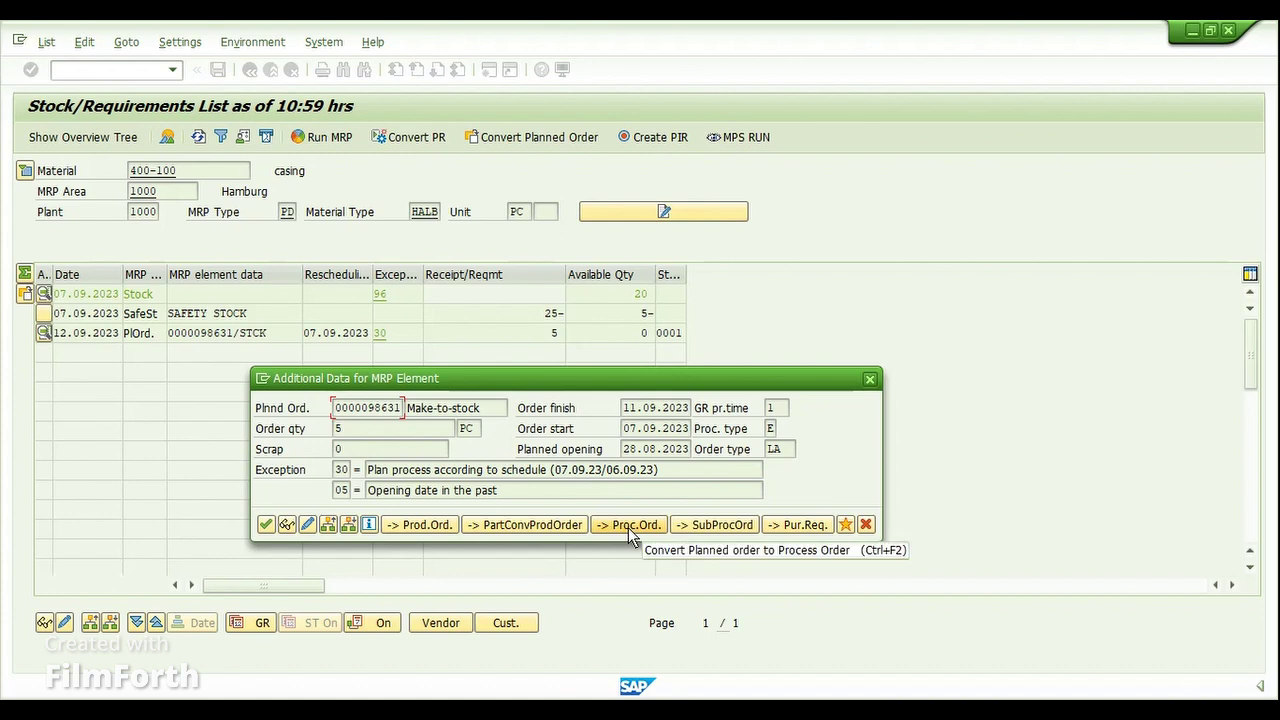
{"action": "left_click", "coordinate": [422, 523]}
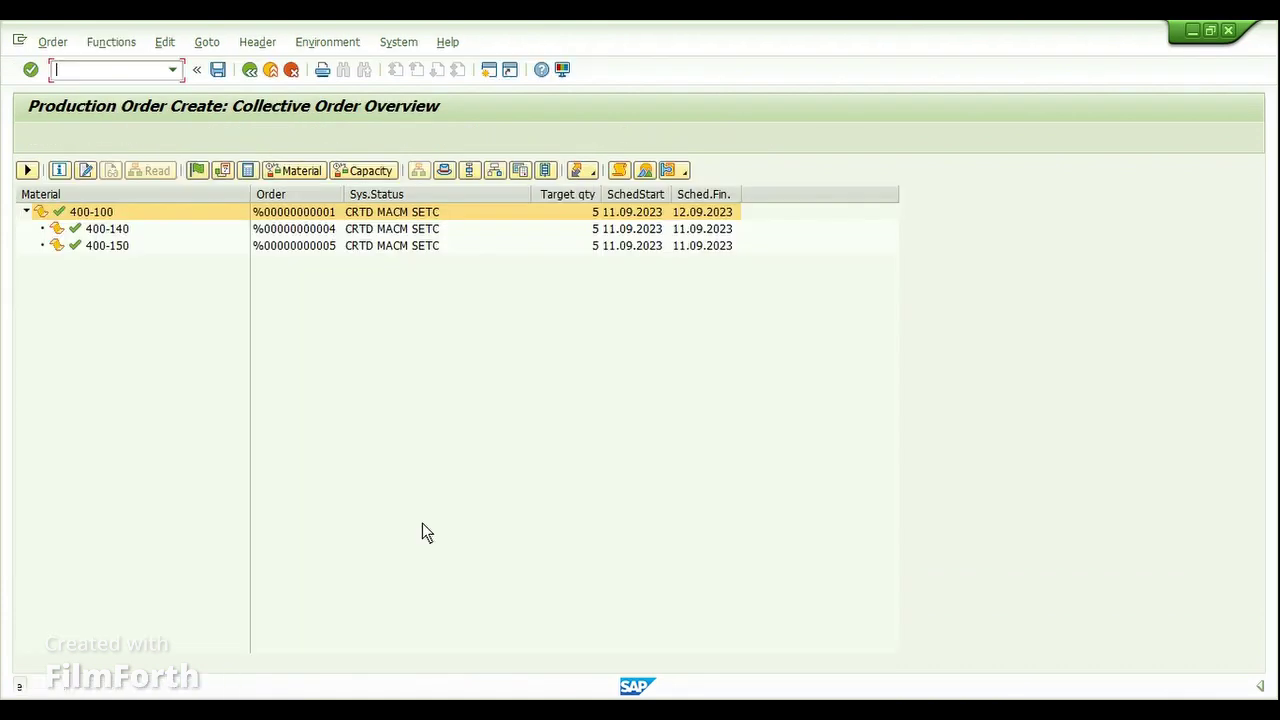
Widen the Order column in the collective order overview and review the component orders for 400-140 and 400-150.
{"action": "left_click_drag", "start_coordinate": [348, 200], "coordinate": [389, 200]}
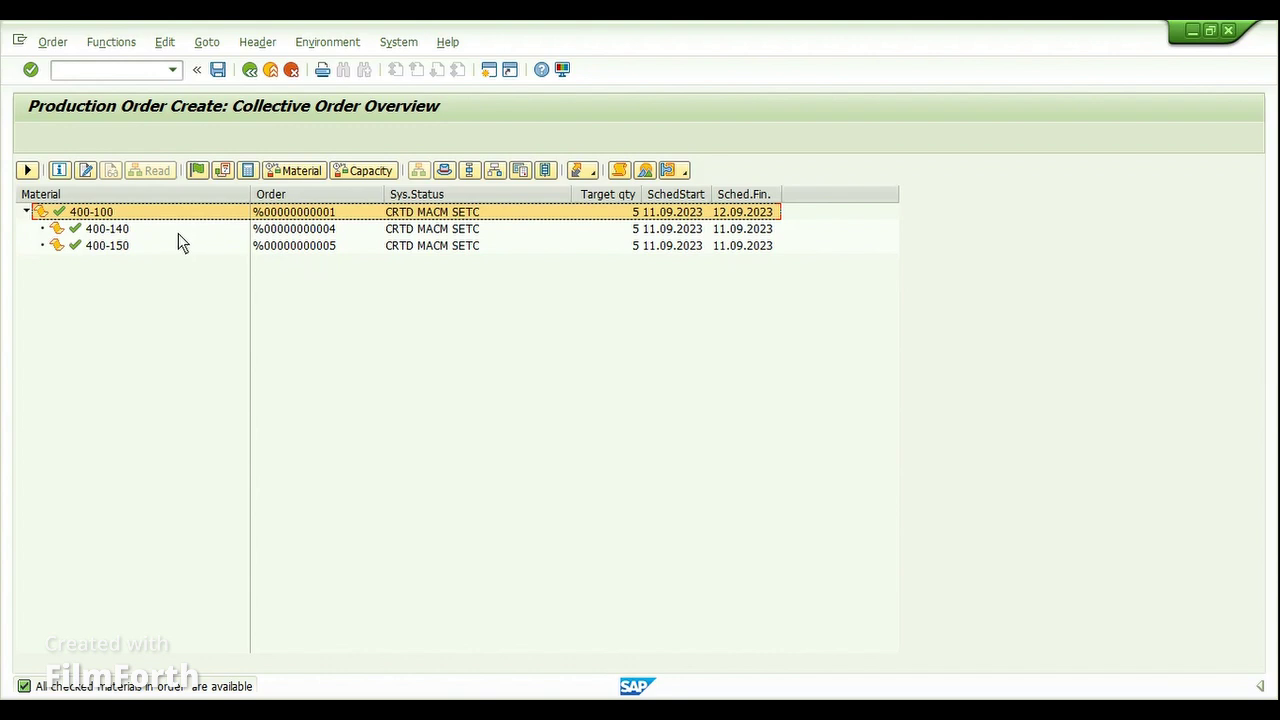
{"action": "left_click", "coordinate": [118, 234]}
{"action": "left_click", "coordinate": [118, 247]}
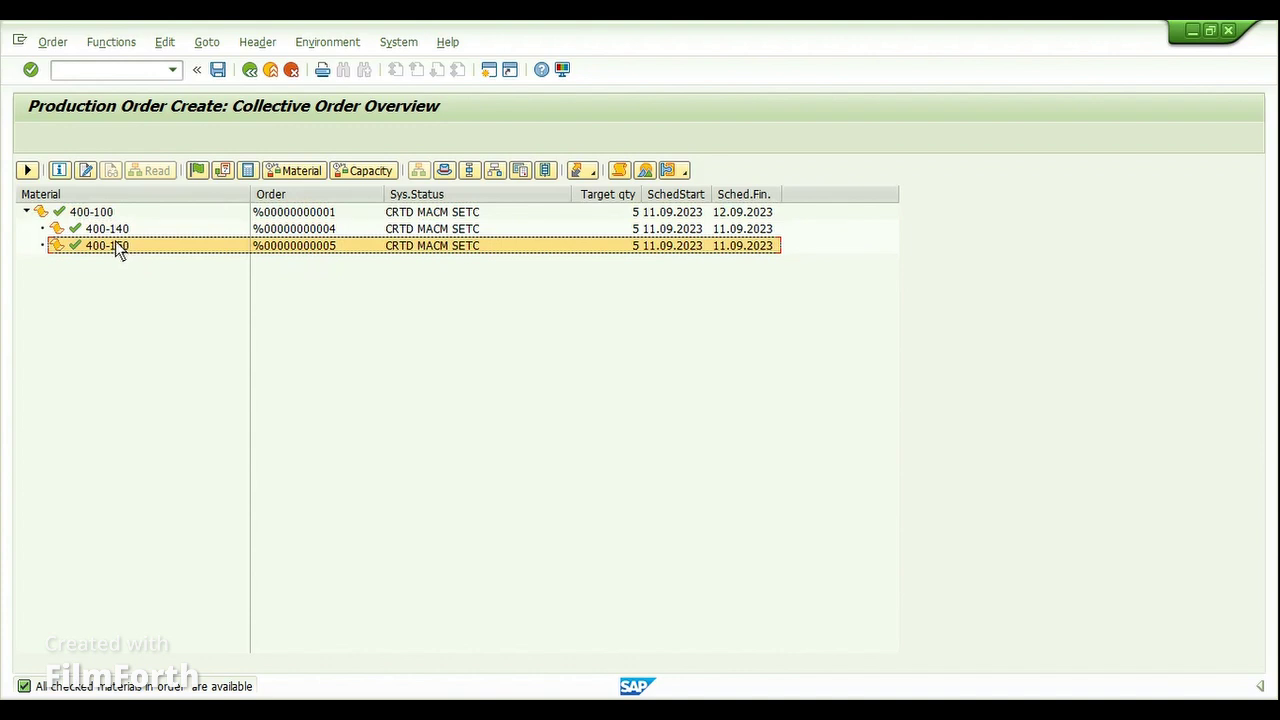
{"action": "key", "text": "Up"}
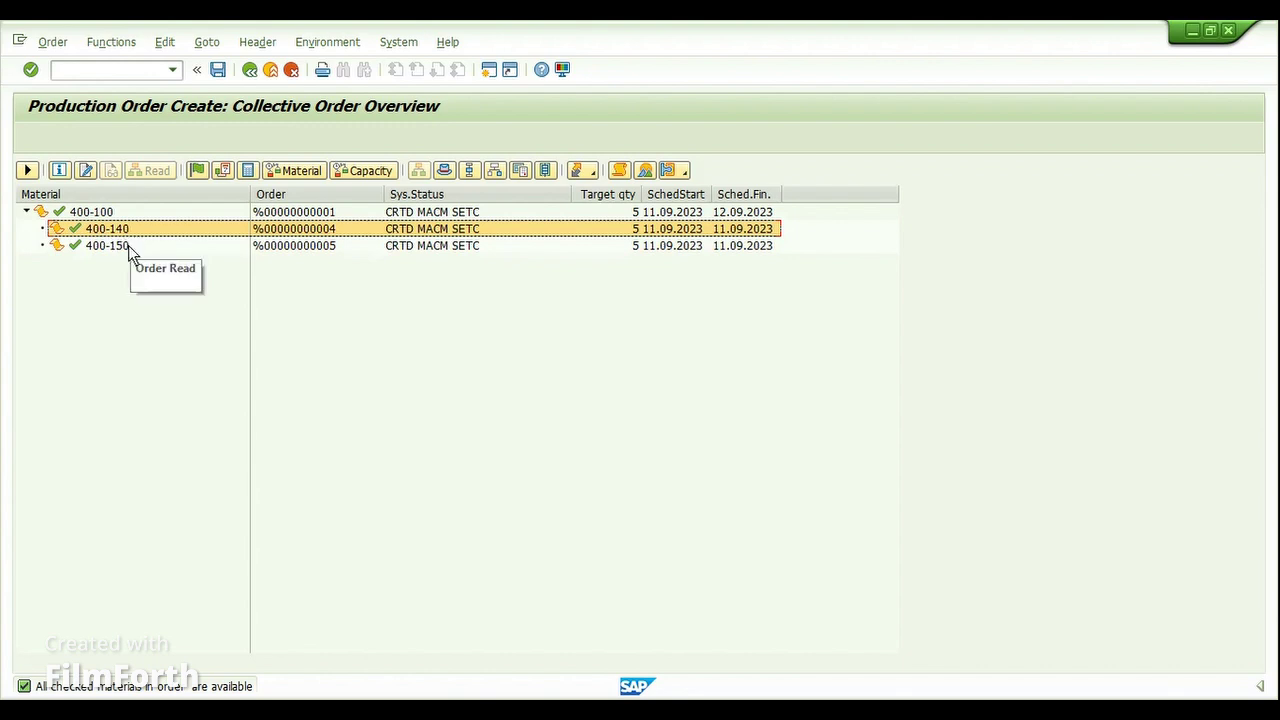
{"action": "left_click", "coordinate": [110, 246]}
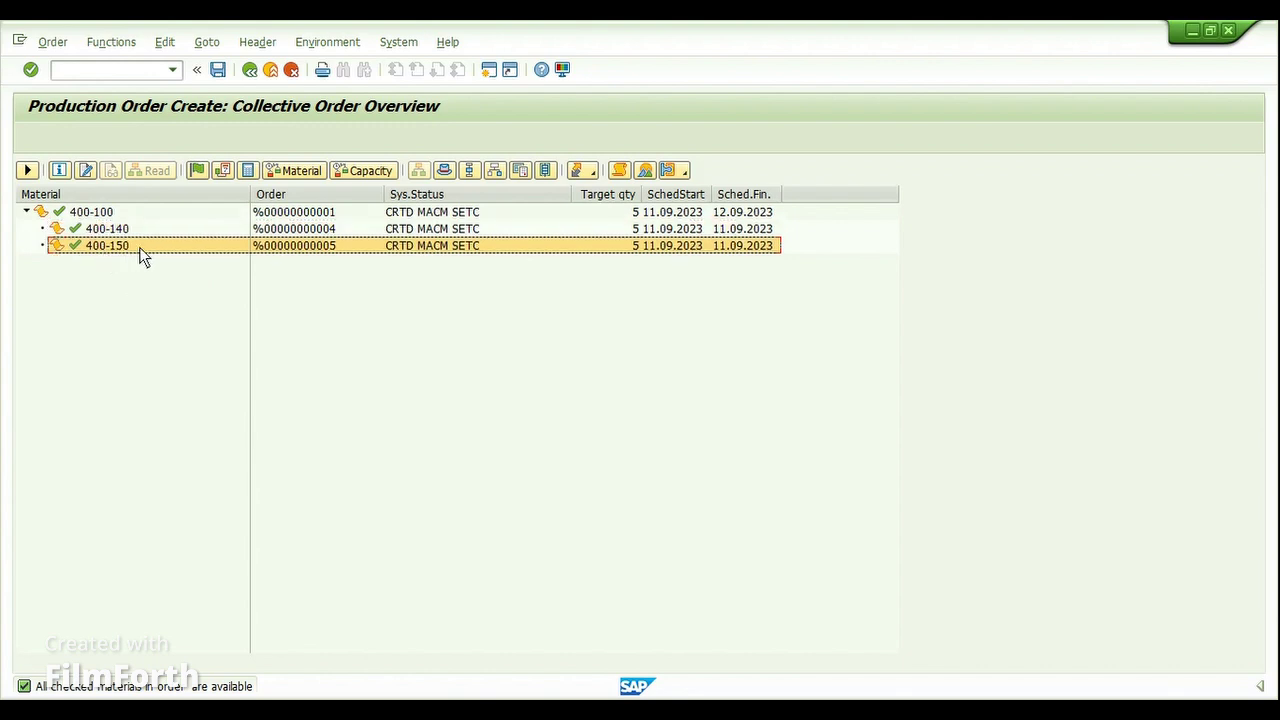
Save the collective production order despite the cost calculation errors and refresh the stock/requirements list of 400-100.
{"action": "left_click", "coordinate": [222, 71]}
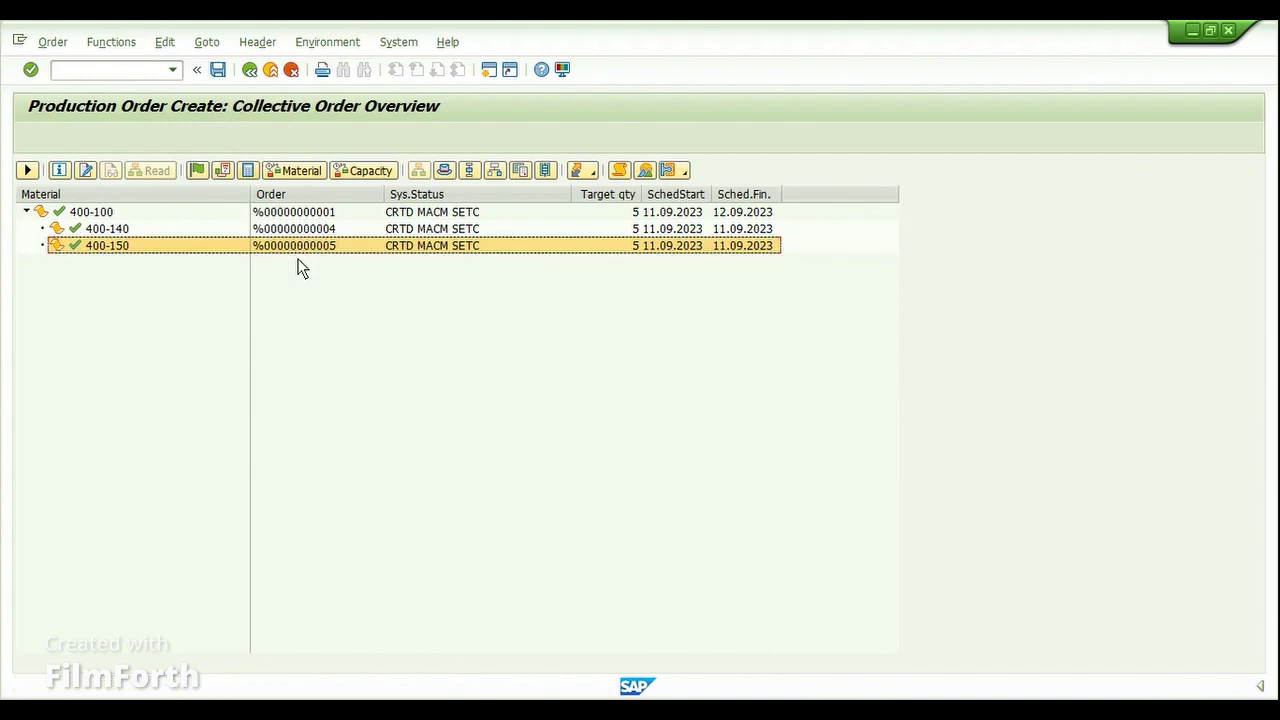
{"action": "left_click", "coordinate": [218, 70]}
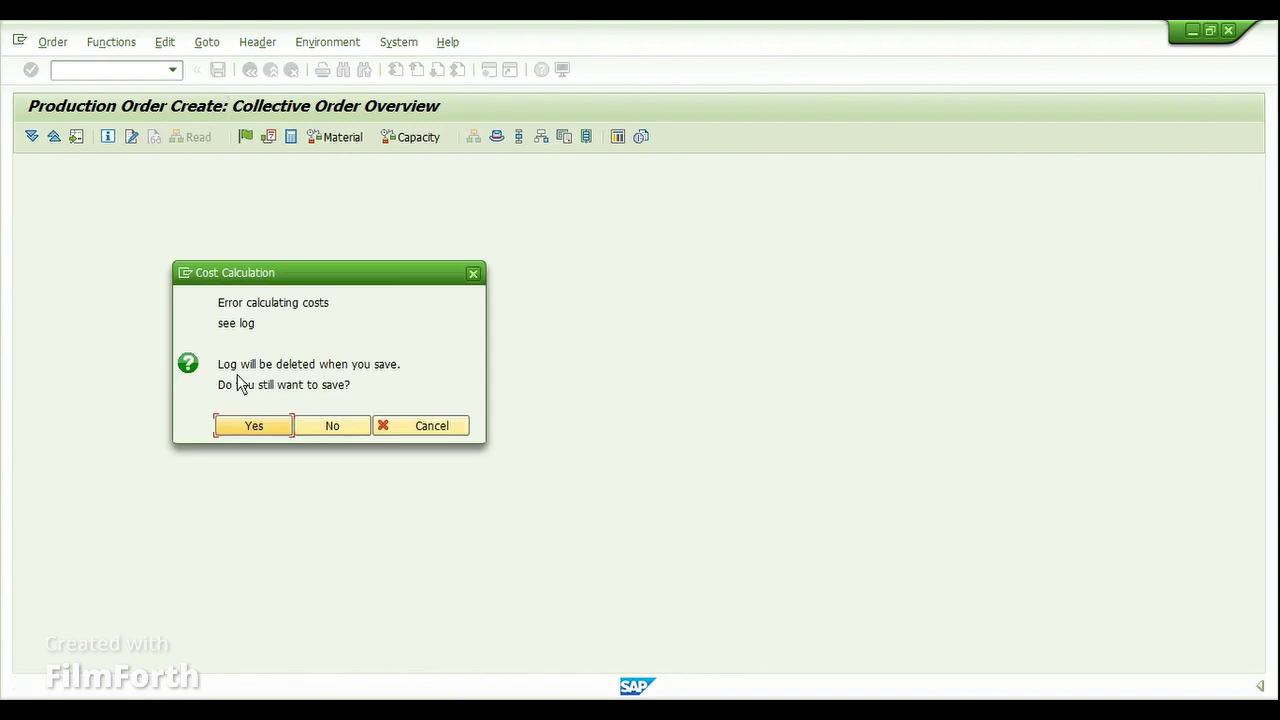
{"action": "left_click", "coordinate": [231, 428]}
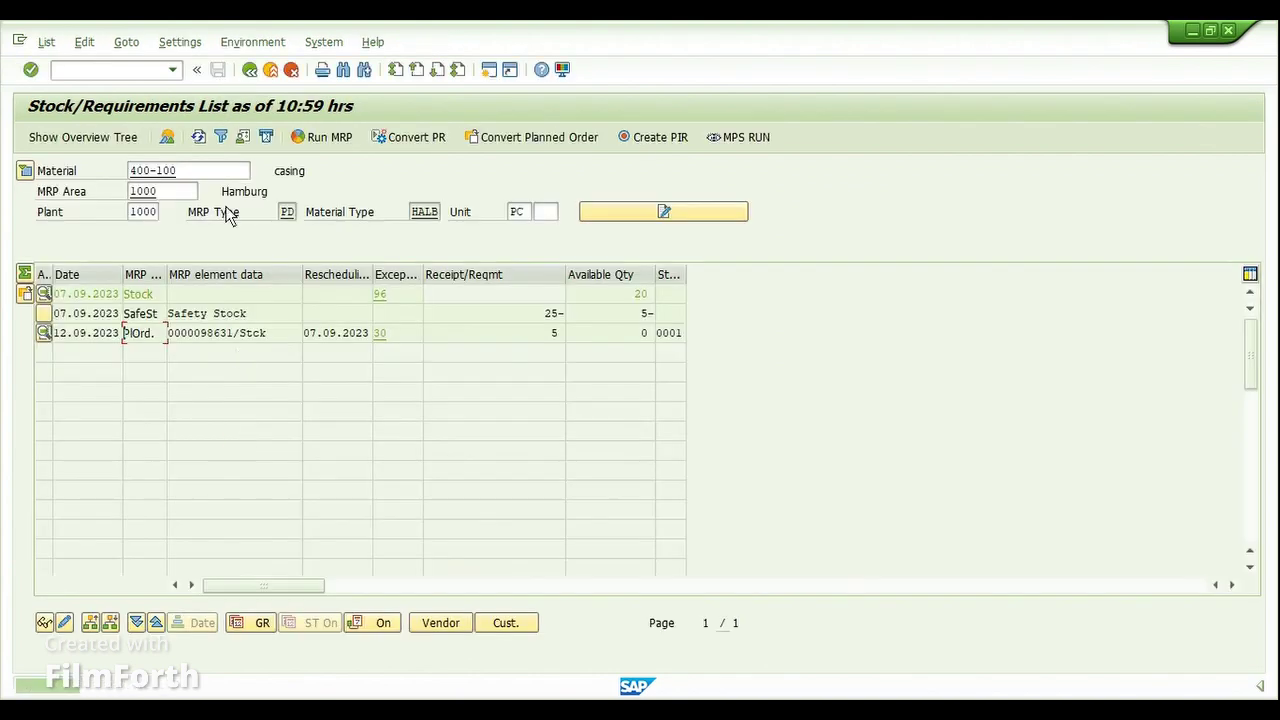
{"action": "left_click", "coordinate": [198, 137]}
{"action": "left_click", "coordinate": [255, 336]}
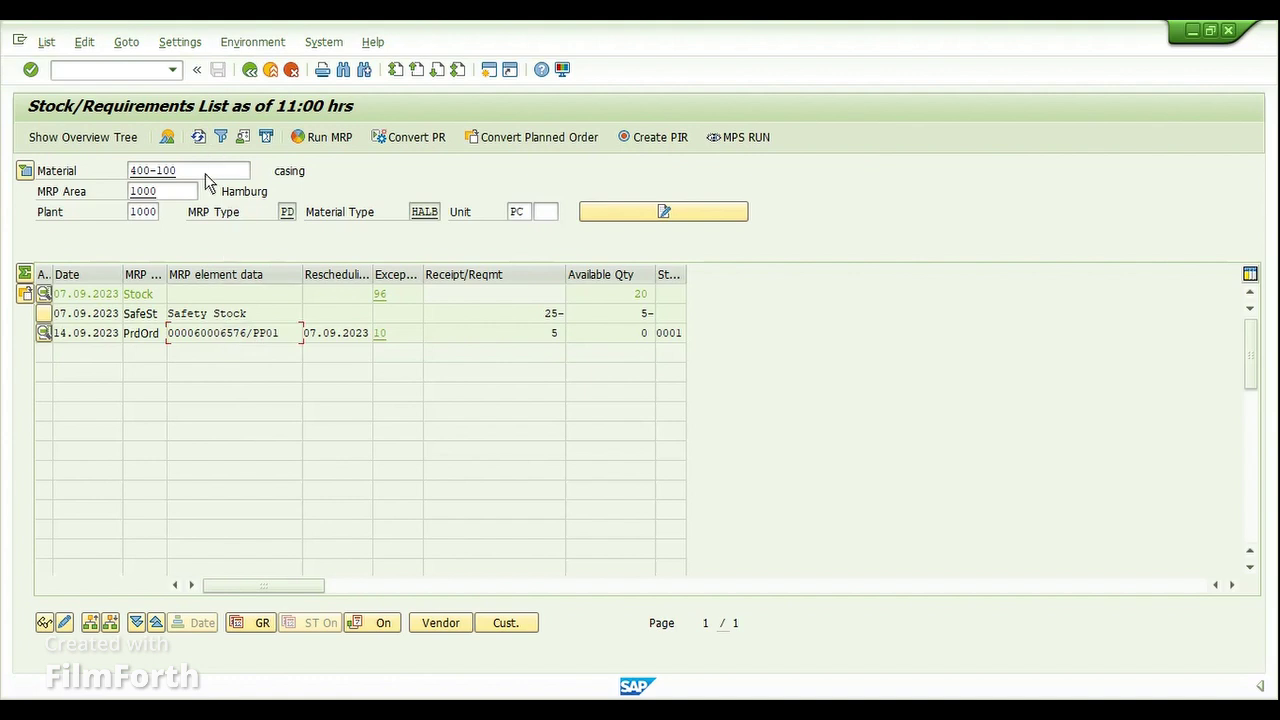
Open the collective order structure from the 400-100 production order and check the component order for 400-140.
{"action": "left_click", "coordinate": [207, 173]}
{"action": "double_click", "coordinate": [215, 333]}
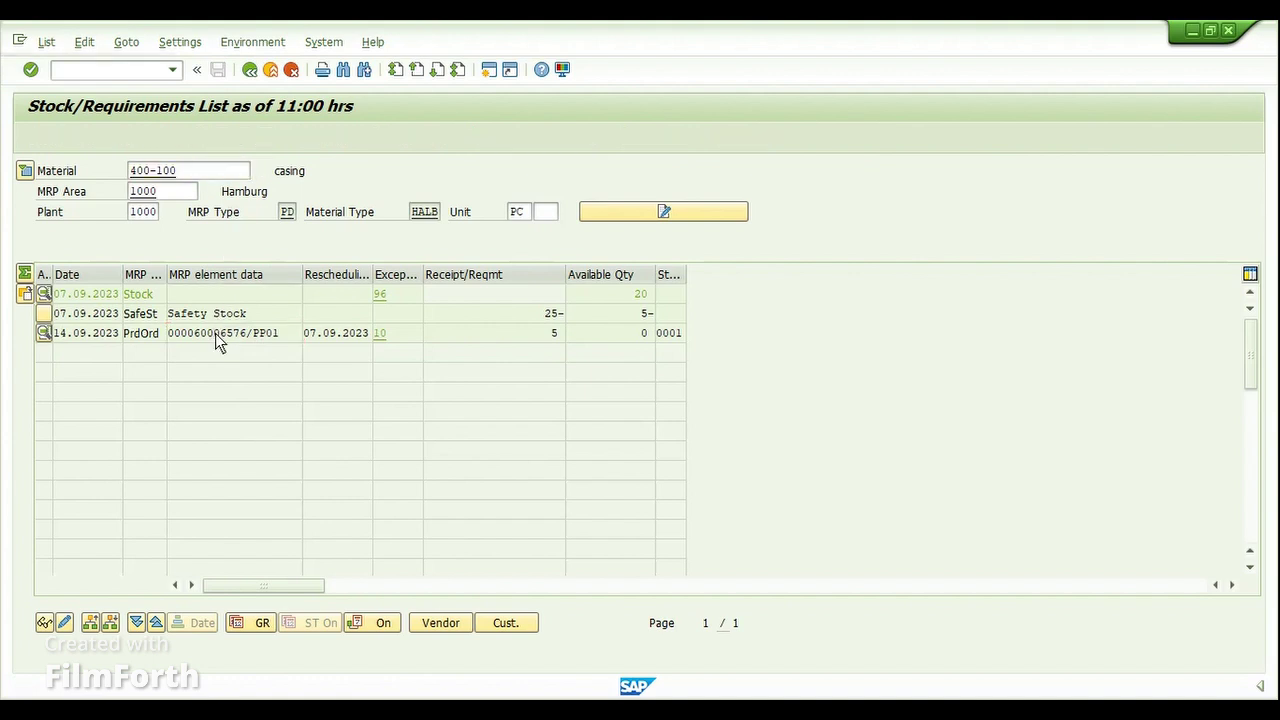
{"action": "left_click", "coordinate": [424, 459]}
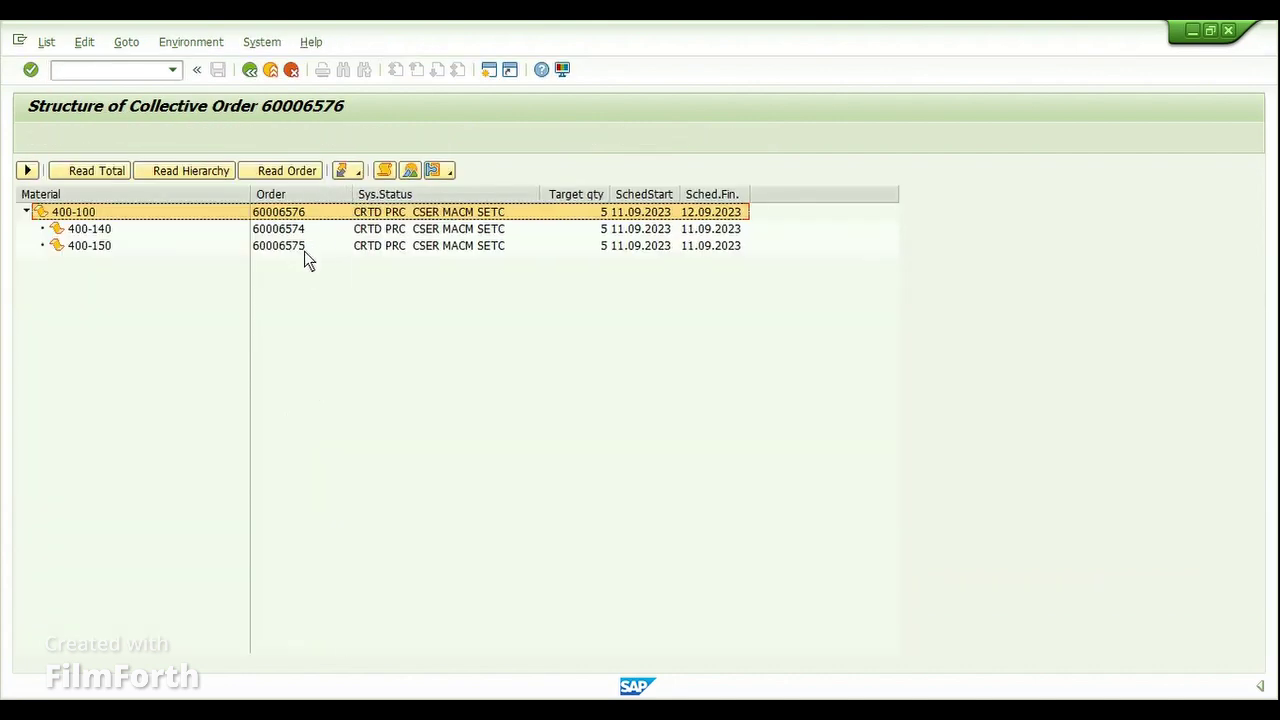
{"action": "left_click", "coordinate": [107, 230]}
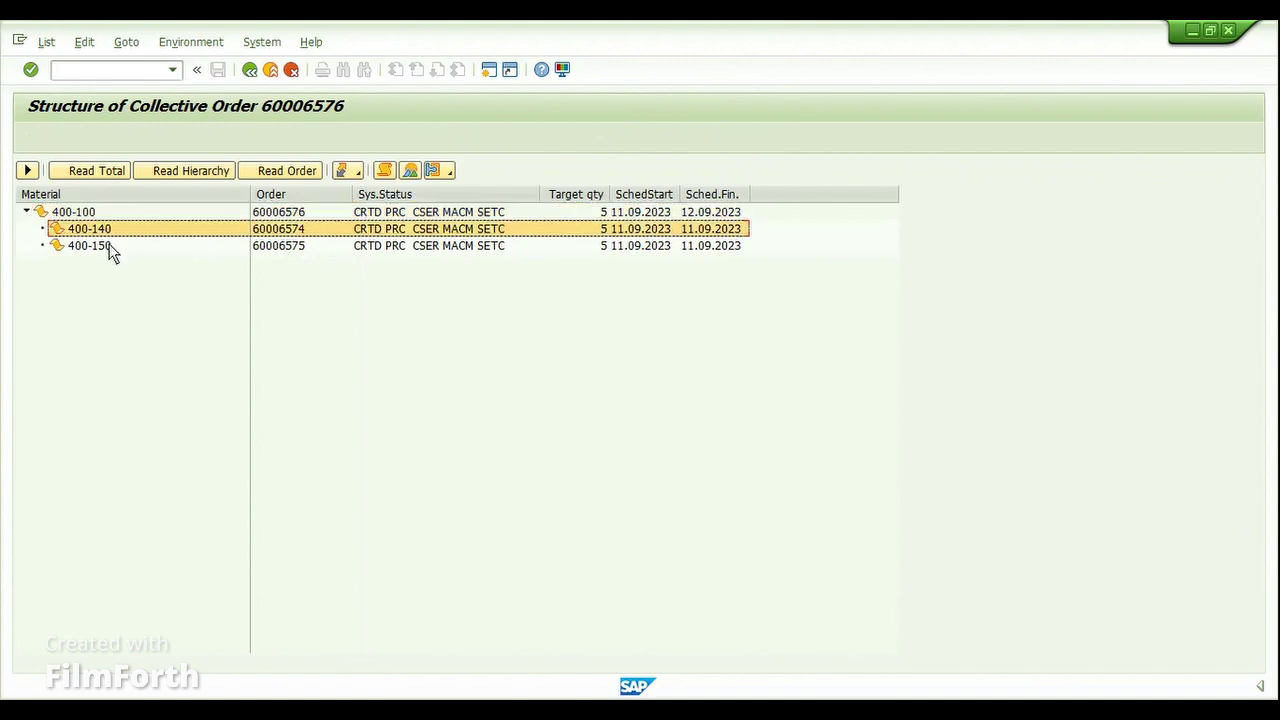
Compare the component orders for 400-140 and 400-150 with the leading 400-100 order in the collective order structure.
{"action": "left_click", "coordinate": [284, 251]}
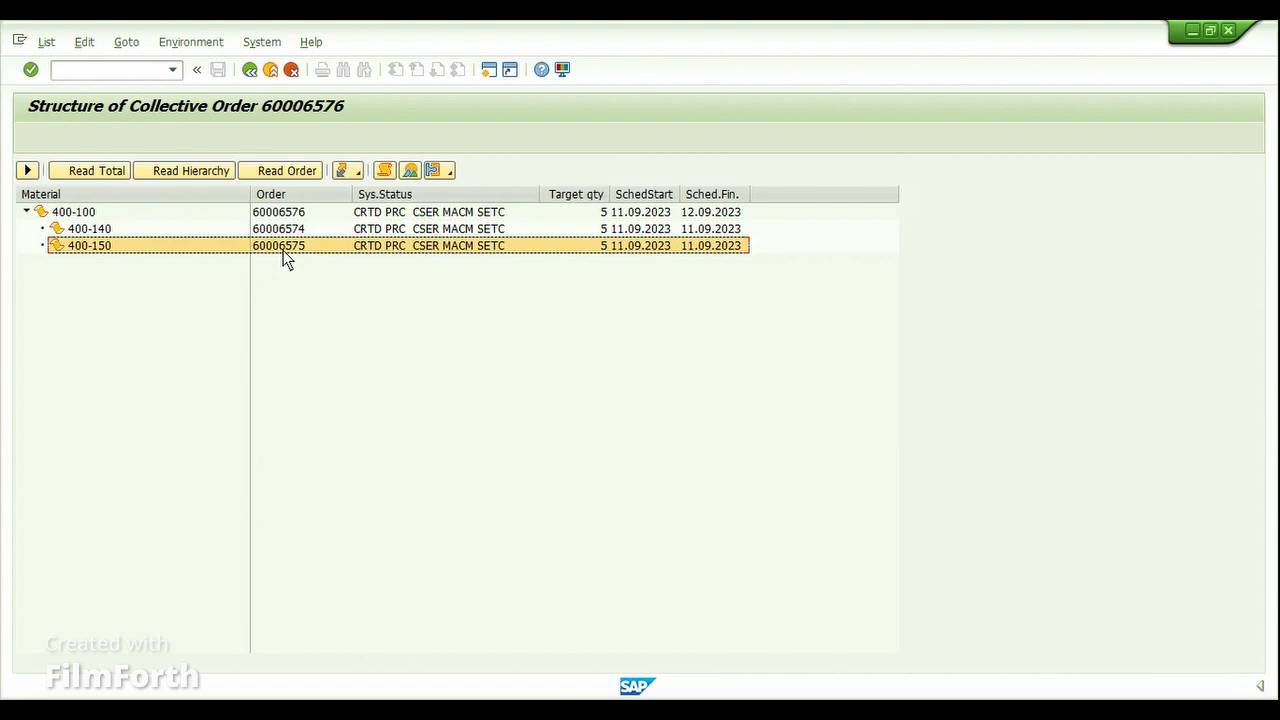
{"action": "left_click", "coordinate": [288, 214]}
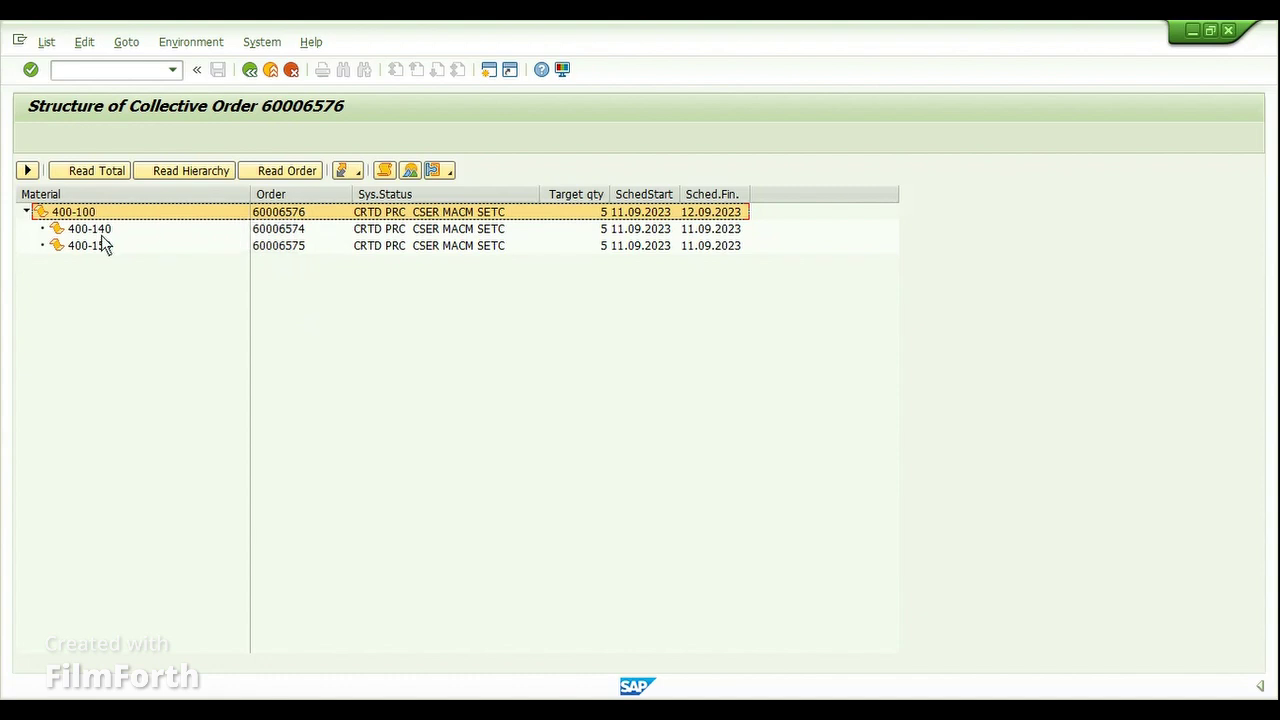
{"action": "key", "text": "Down"}
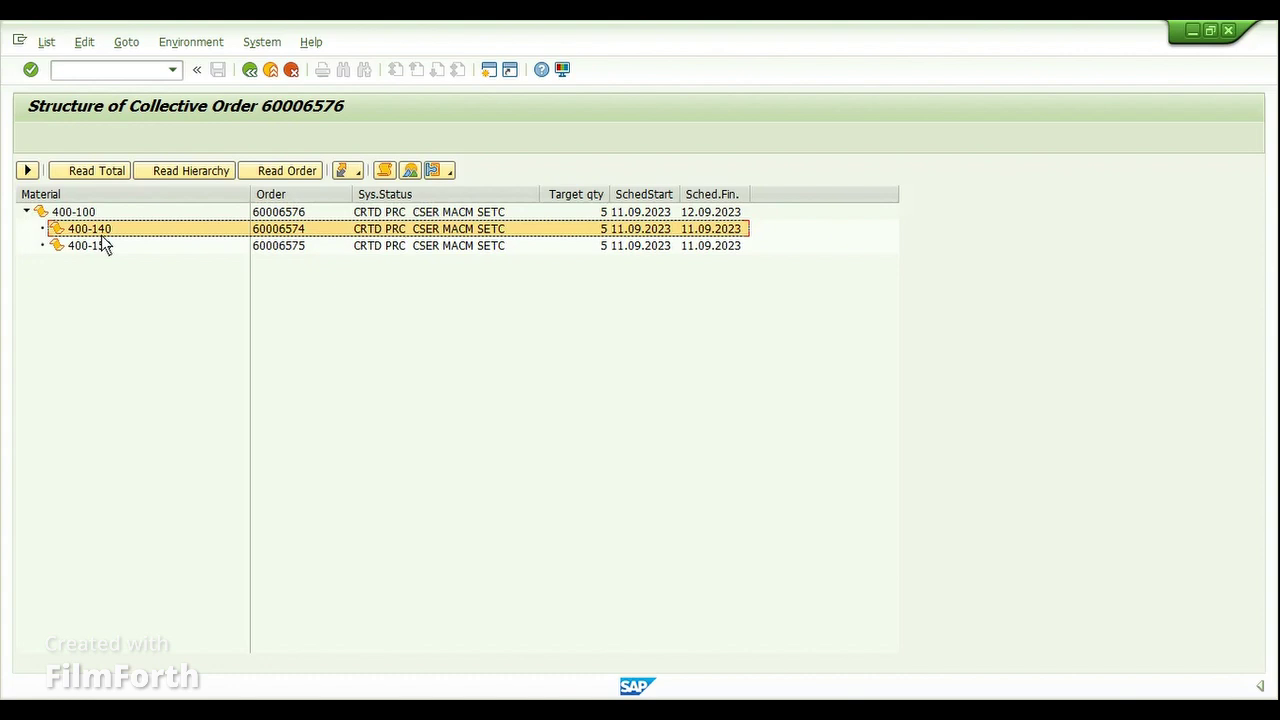
{"action": "key", "text": "Up"}
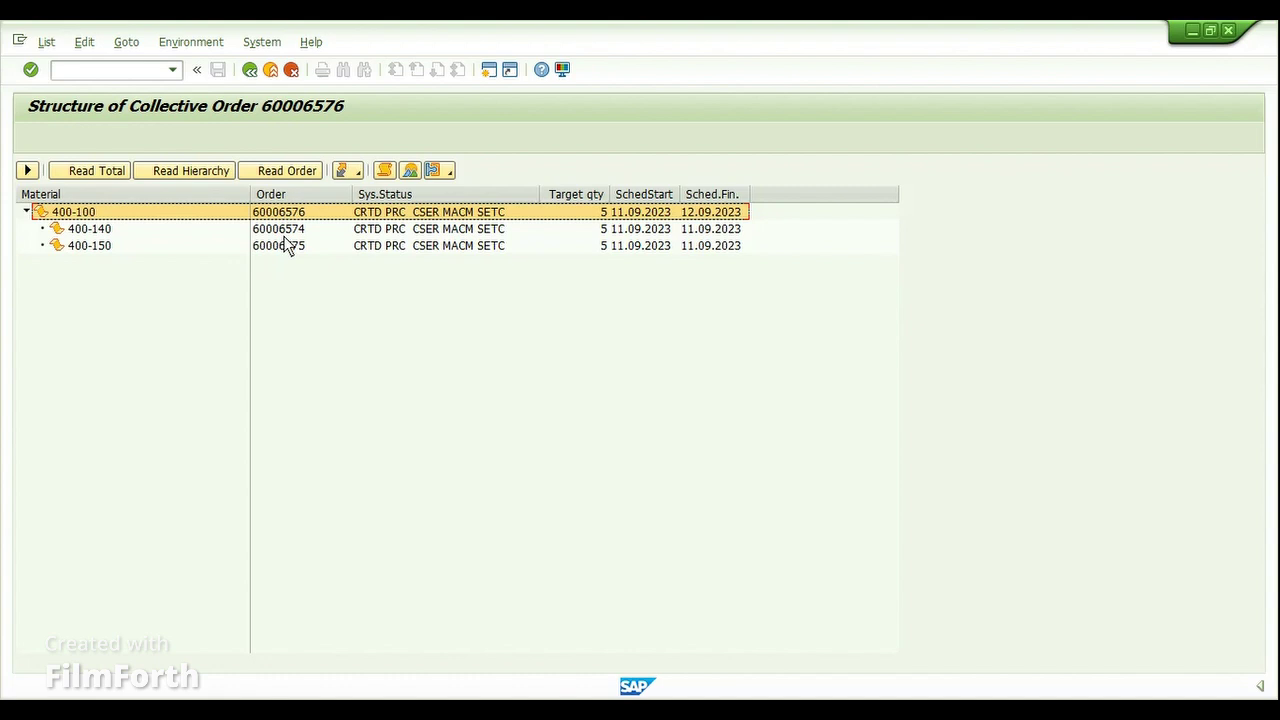
{"action": "left_click", "coordinate": [286, 250]}
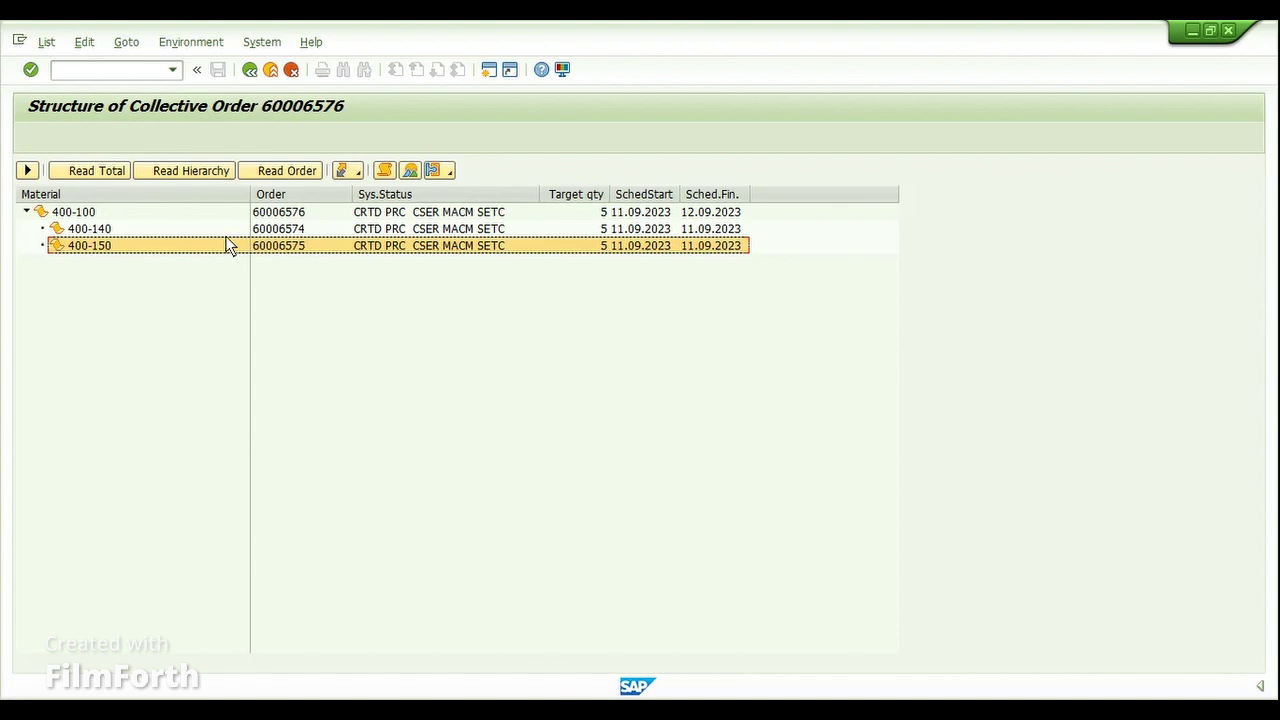
Read the complete collective order in display mode, check its available functions and return to the stock/requirements list.
{"action": "left_click", "coordinate": [96, 171]}
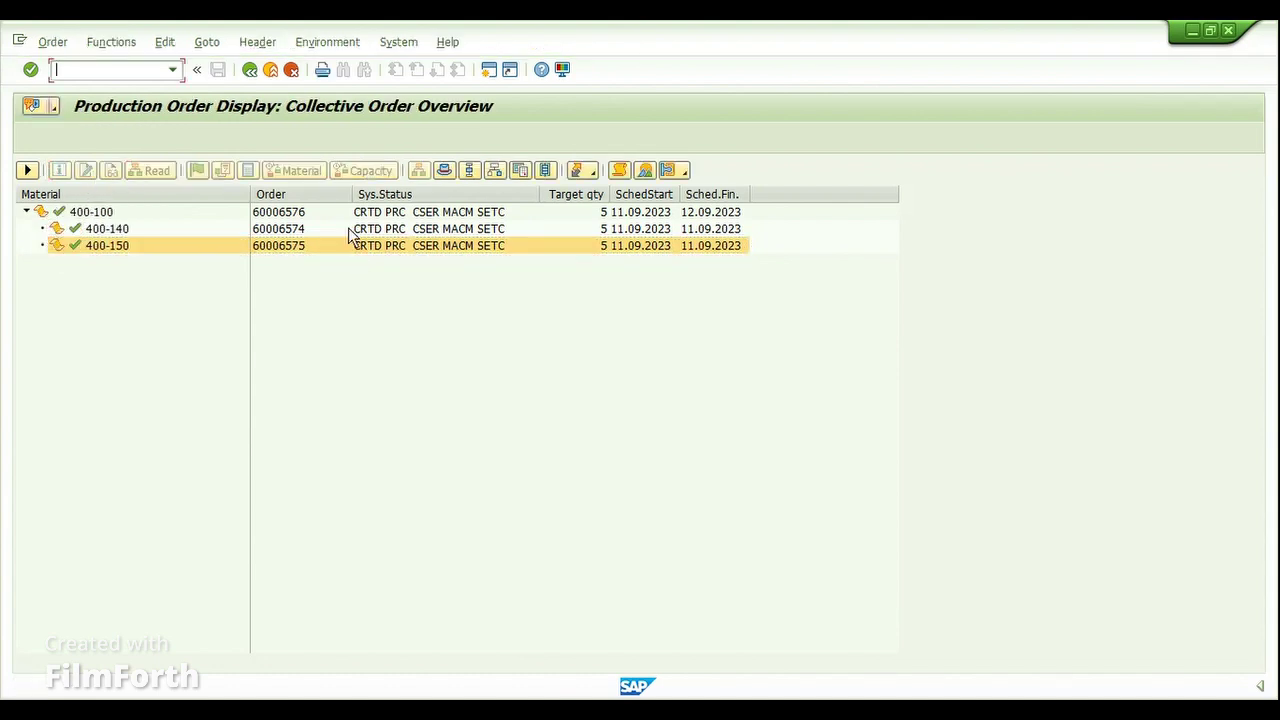
{"action": "left_click", "coordinate": [57, 214]}
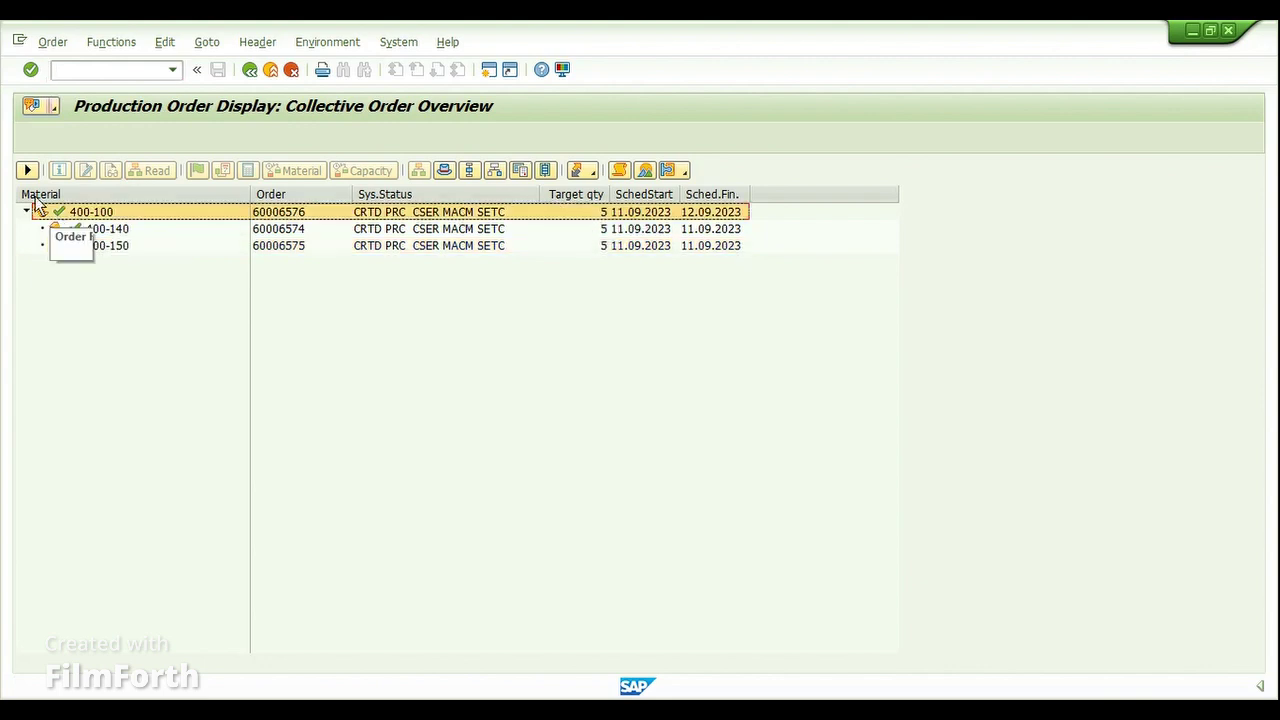
{"action": "left_click", "coordinate": [26, 171]}
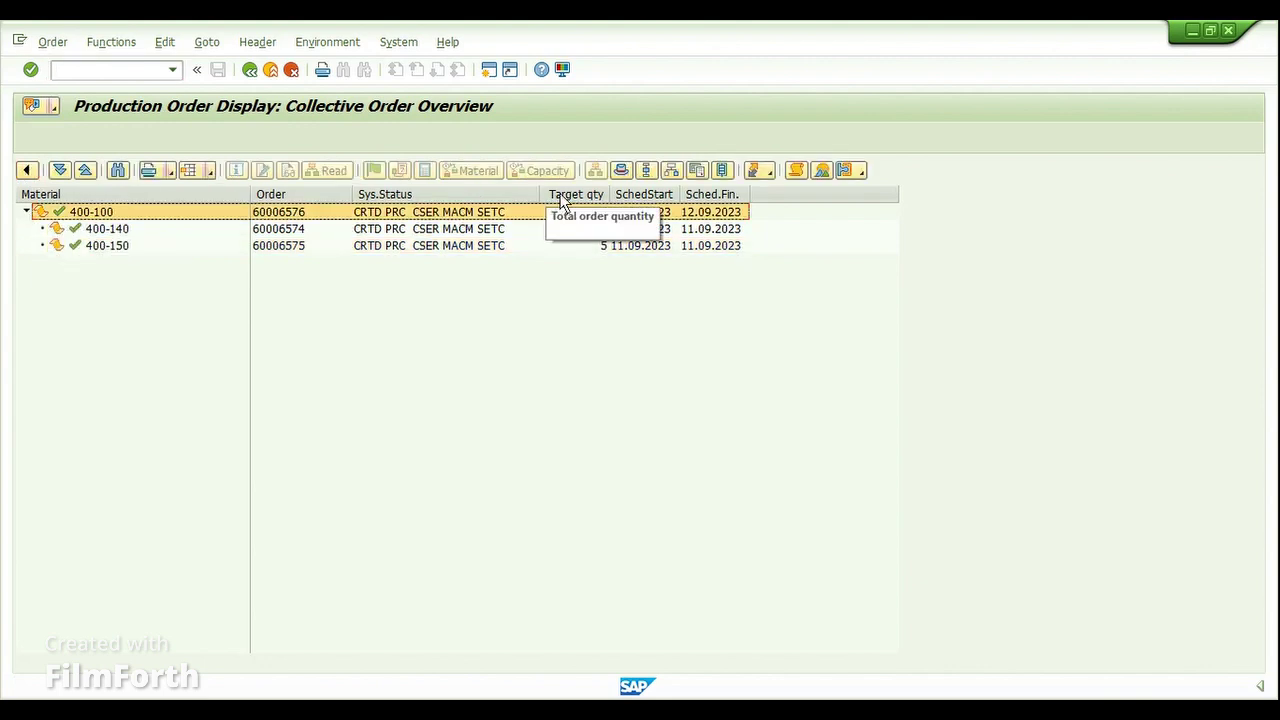
{"action": "left_click", "coordinate": [249, 71]}
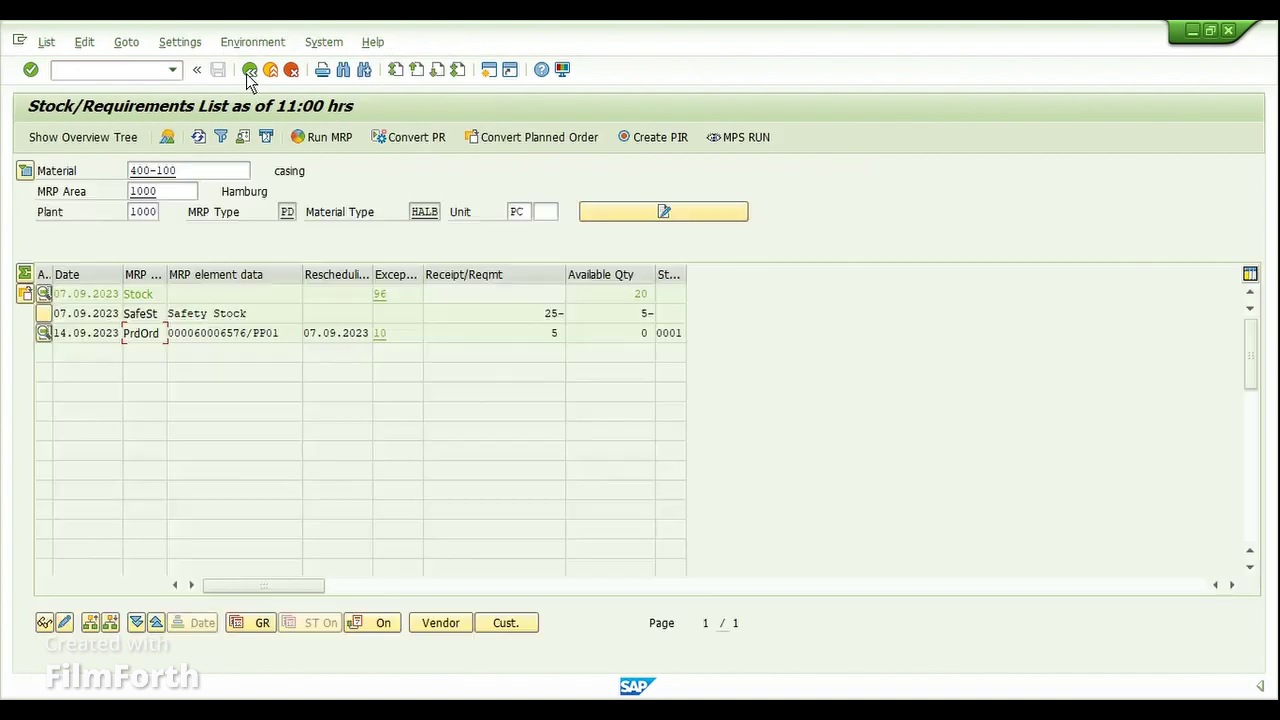
Open the 400-100 production order for changing and read the complete collective order.
{"action": "double_click", "coordinate": [213, 332]}
{"action": "left_click", "coordinate": [527, 457]}
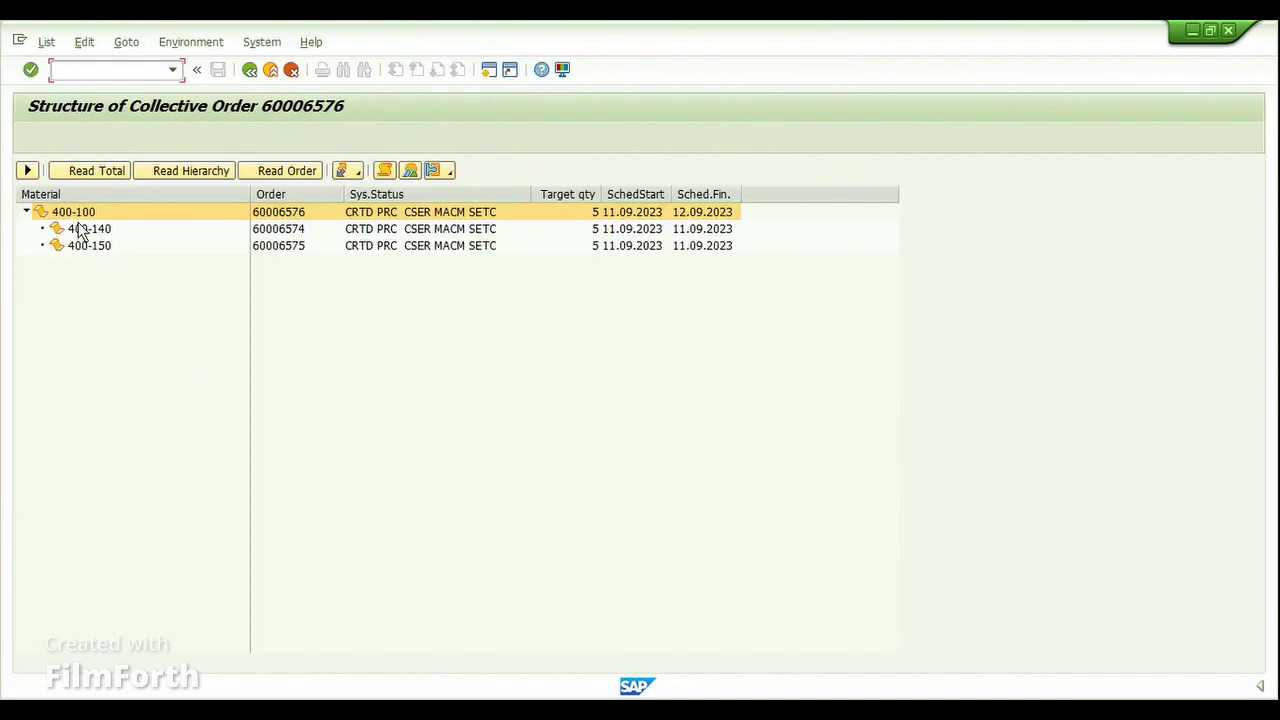
{"action": "left_click", "coordinate": [69, 170]}
{"action": "key", "text": "F3"}
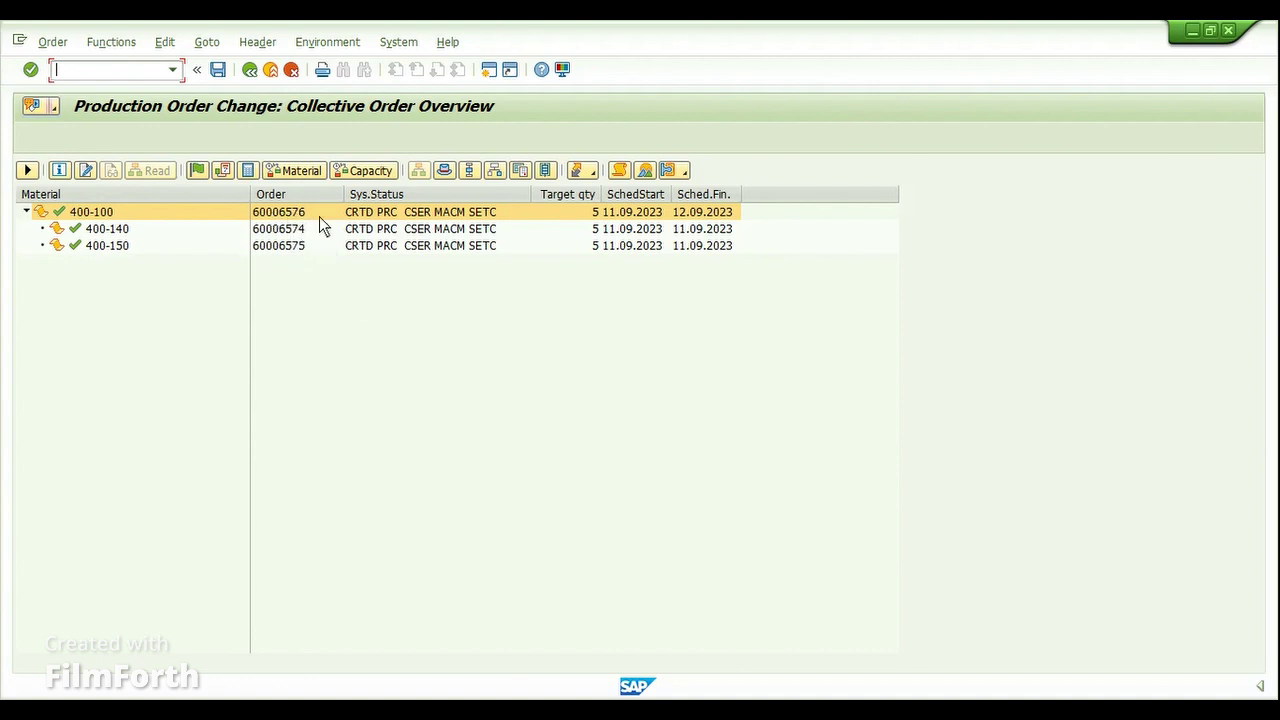
Release the complete collective order from 400-100 and check the system status of 400-140 and 400-150.
{"action": "left_click", "coordinate": [197, 172]}
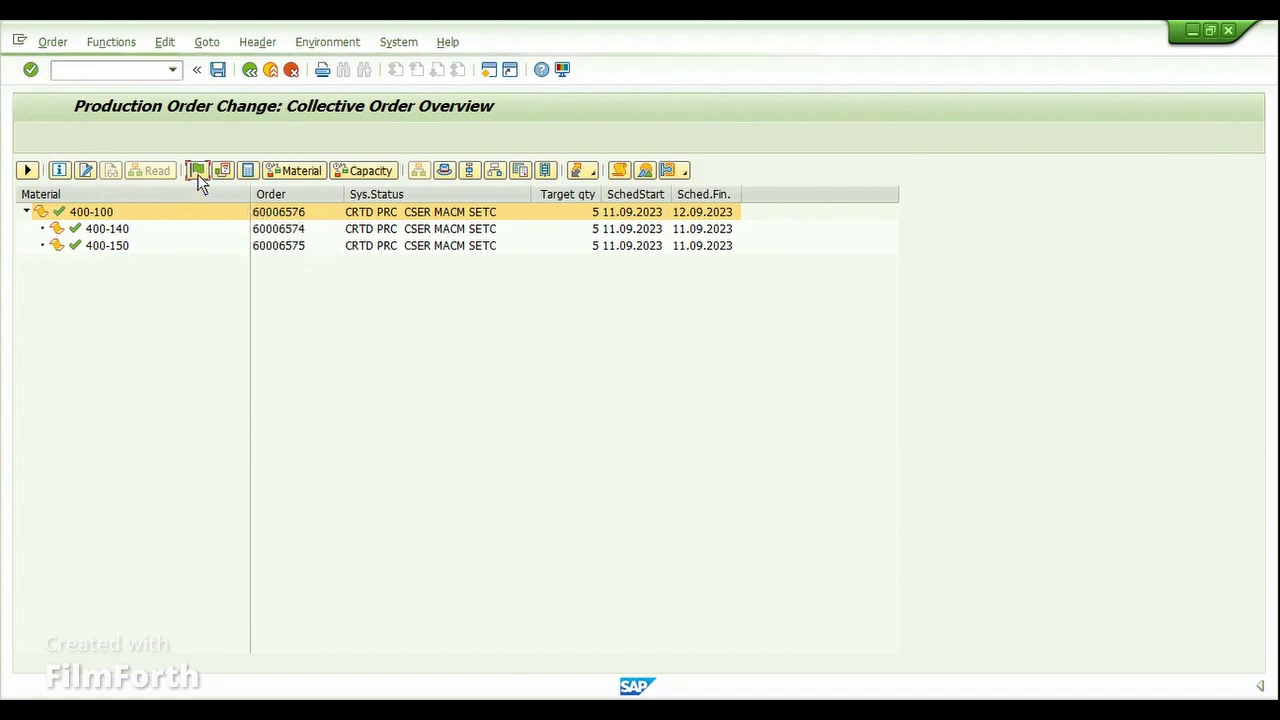
{"action": "left_click", "coordinate": [374, 229]}
{"action": "left_click", "coordinate": [371, 246]}
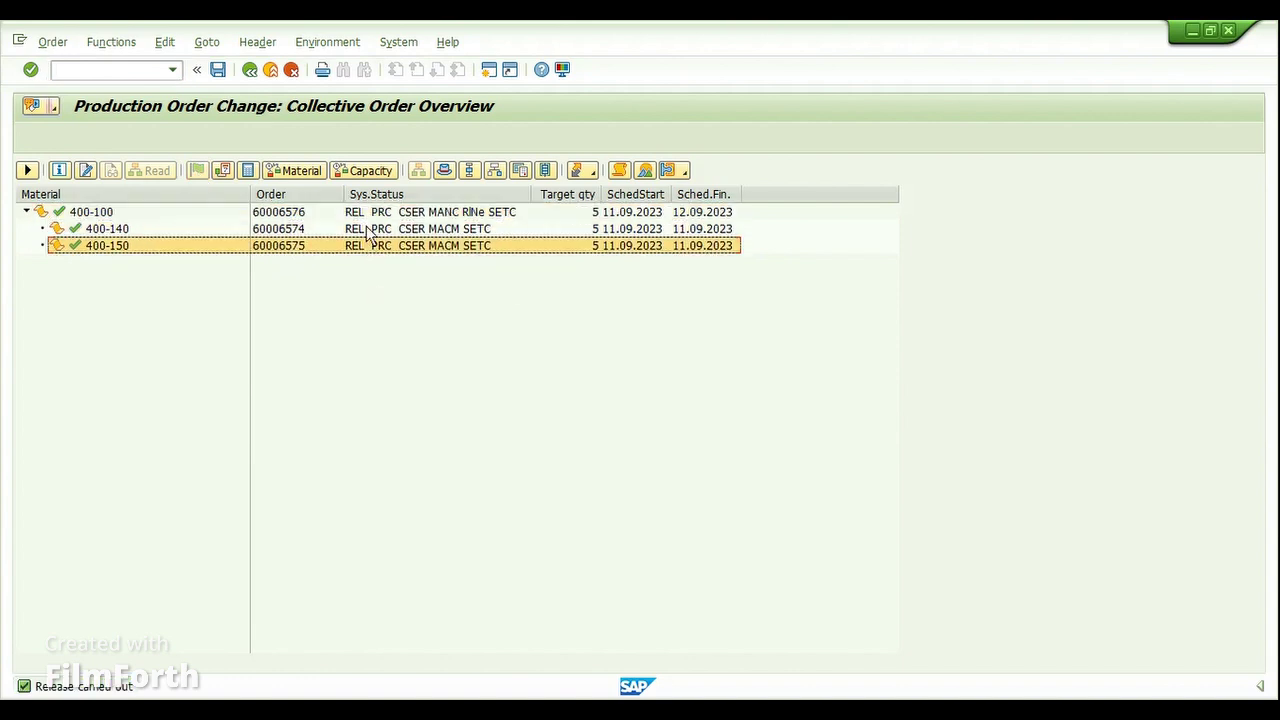
Save the released collective order despite the cost calculation error and refresh the stock/requirements list, widening the MRP element data column.
{"action": "left_click", "coordinate": [217, 74]}
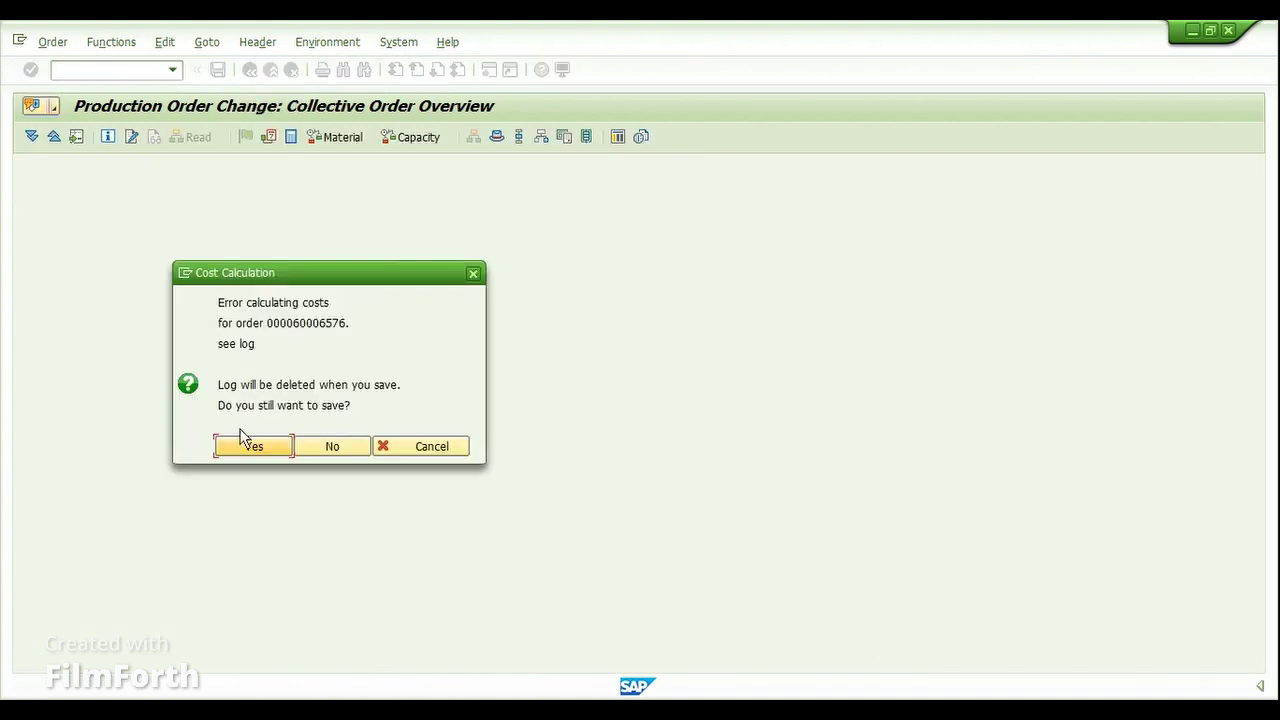
{"action": "left_click", "coordinate": [237, 446]}
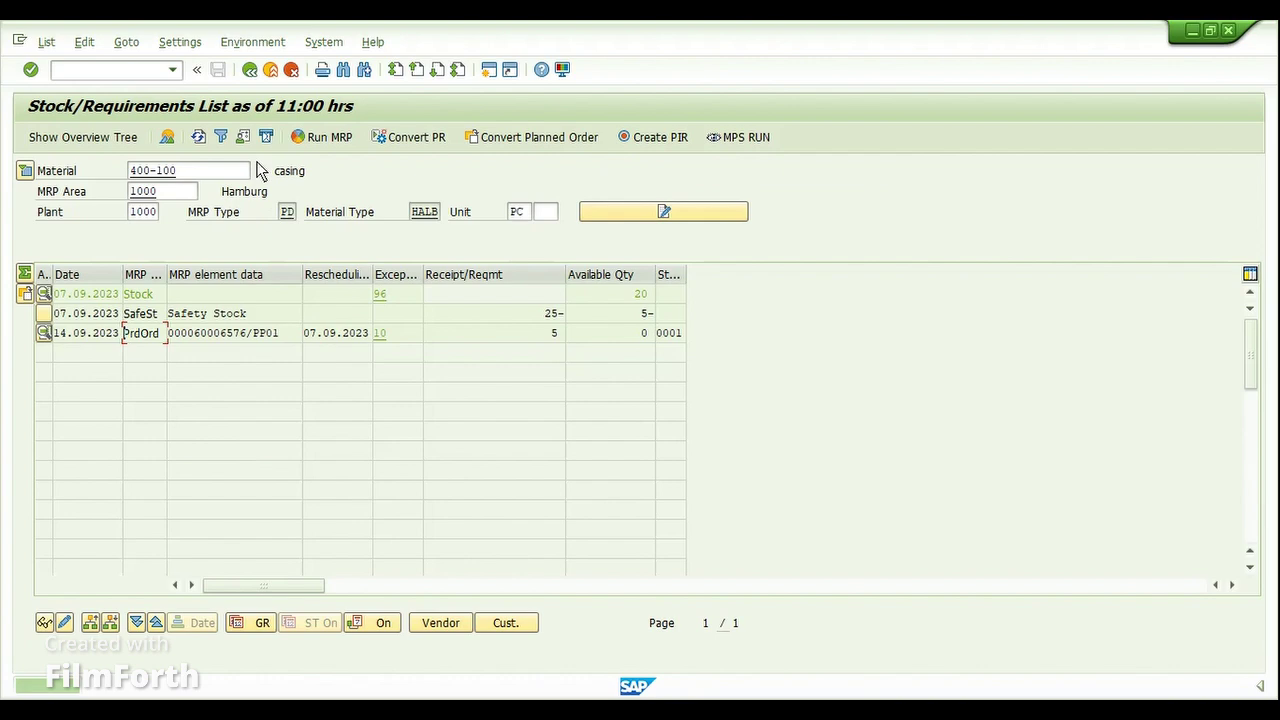
{"action": "left_click", "coordinate": [205, 141]}
{"action": "left_click_drag", "start_coordinate": [303, 276], "coordinate": [331, 300]}
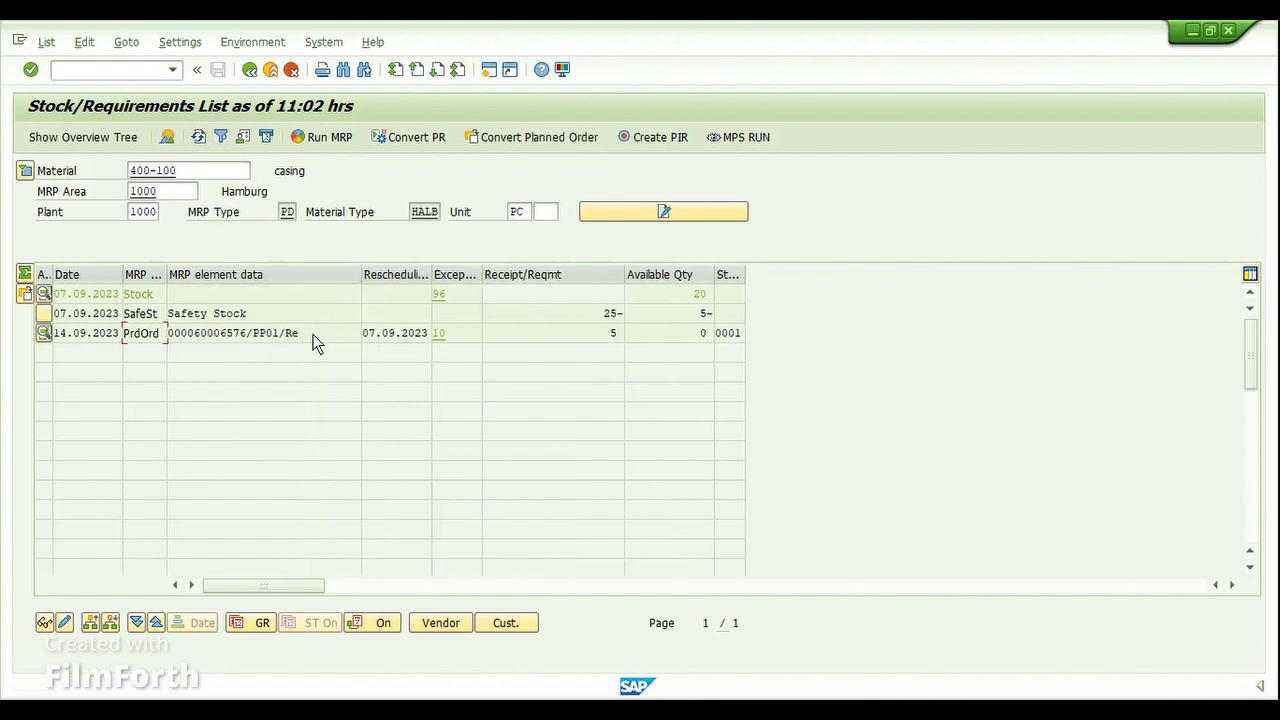
Display the collective order structure from the 400-100 production order and select the component order for 400-140.
{"action": "double_click", "coordinate": [261, 337]}
{"action": "left_click", "coordinate": [444, 463]}
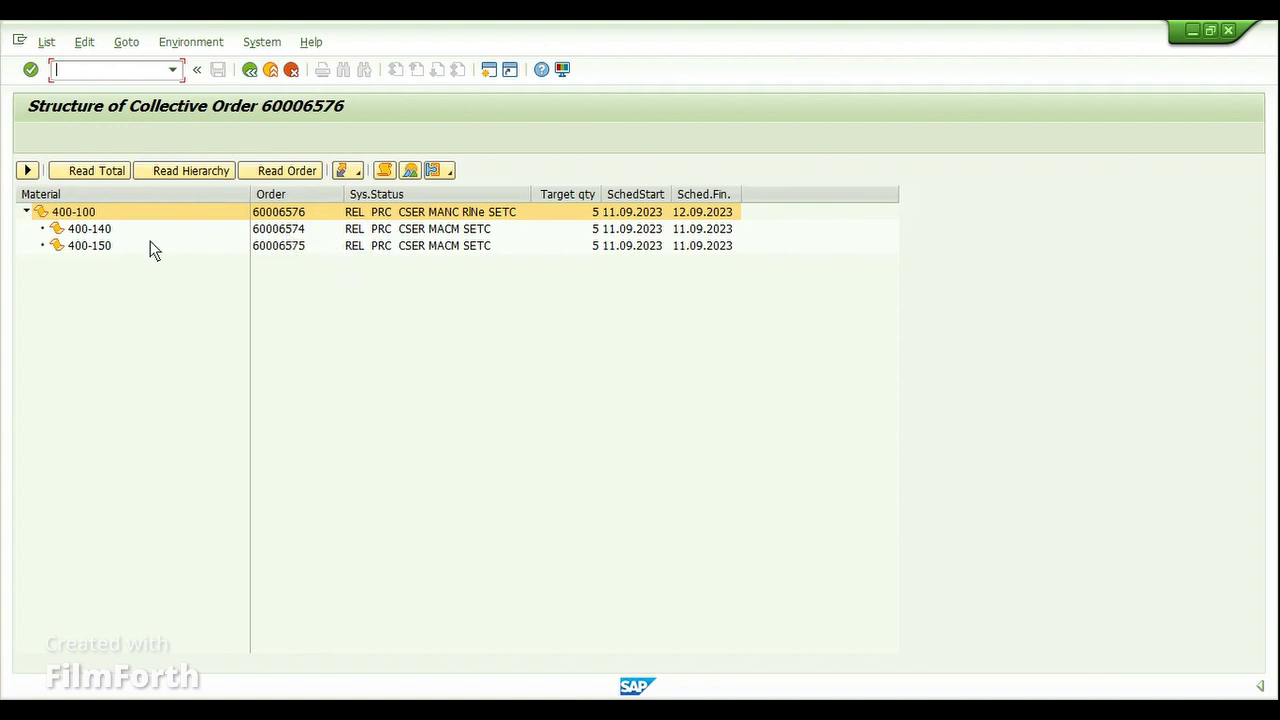
{"action": "left_click", "coordinate": [271, 234]}
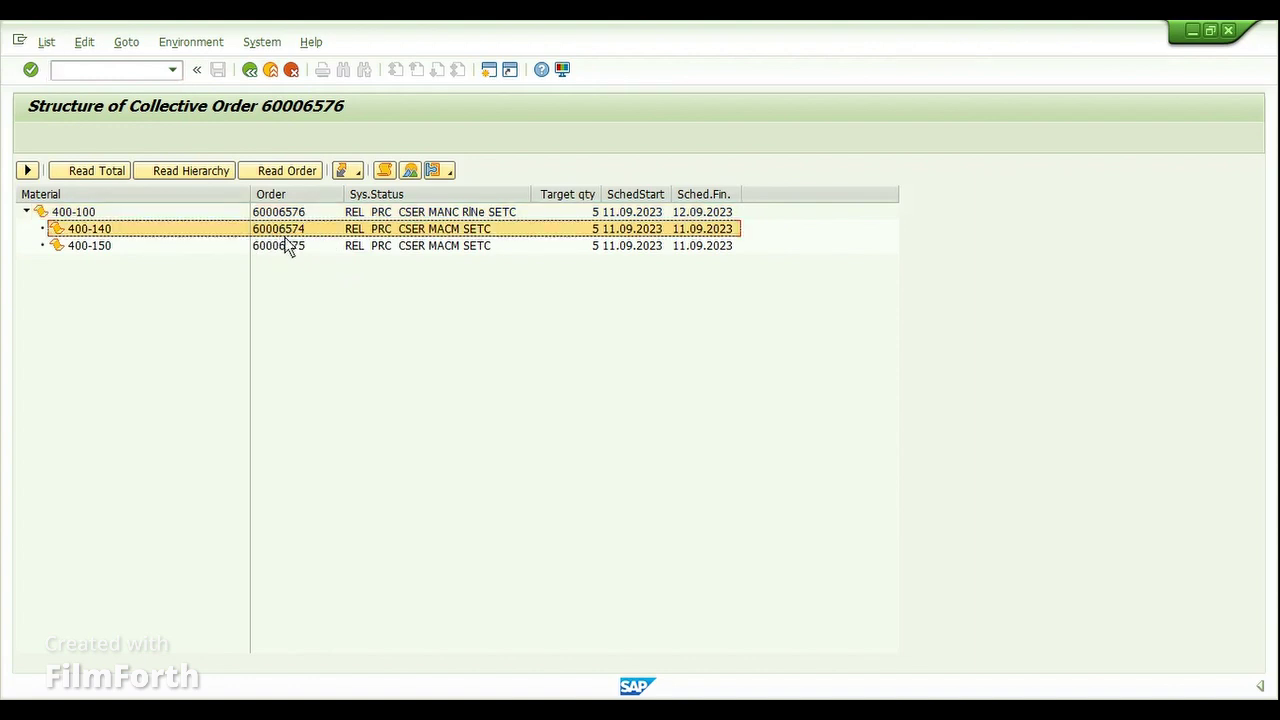
Switch to the Change Material session and start the time ticket confirmation with transaction /NCO11N.
{"action": "mouse_move", "coordinate": [530, 688]}
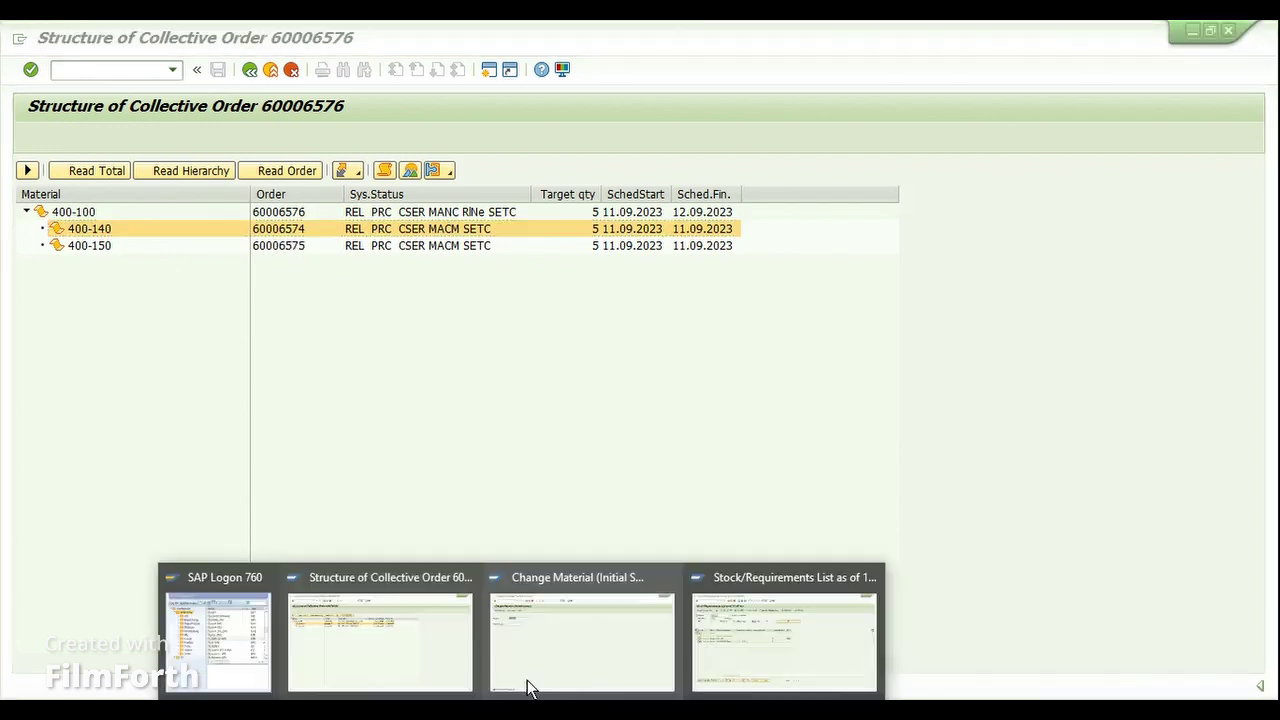
{"action": "left_click", "coordinate": [584, 642]}
{"action": "key", "text": "ctrl+slash"}
{"action": "type", "text": "/N"}
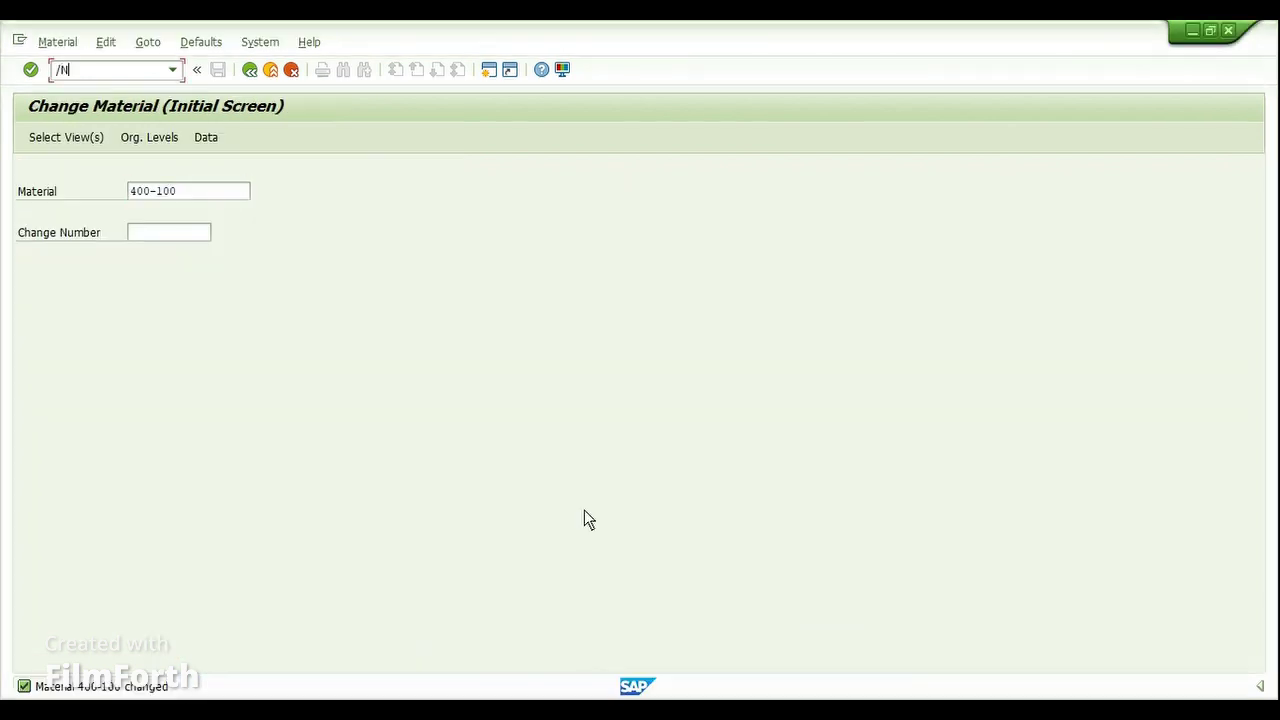
{"action": "type", "text": "CO11N"}
{"action": "key", "text": "Return"}
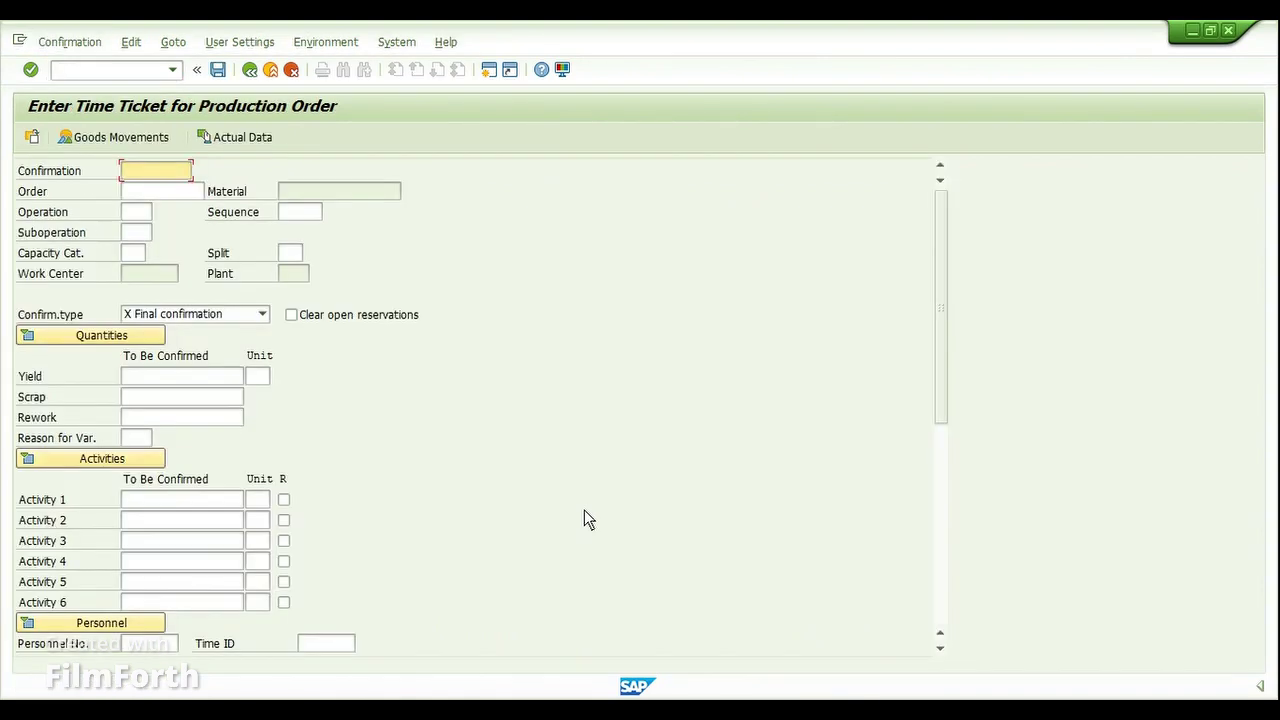
Enter the 400-140 production order in the time ticket and try to load it without an operation.
{"action": "left_click", "coordinate": [198, 192]}
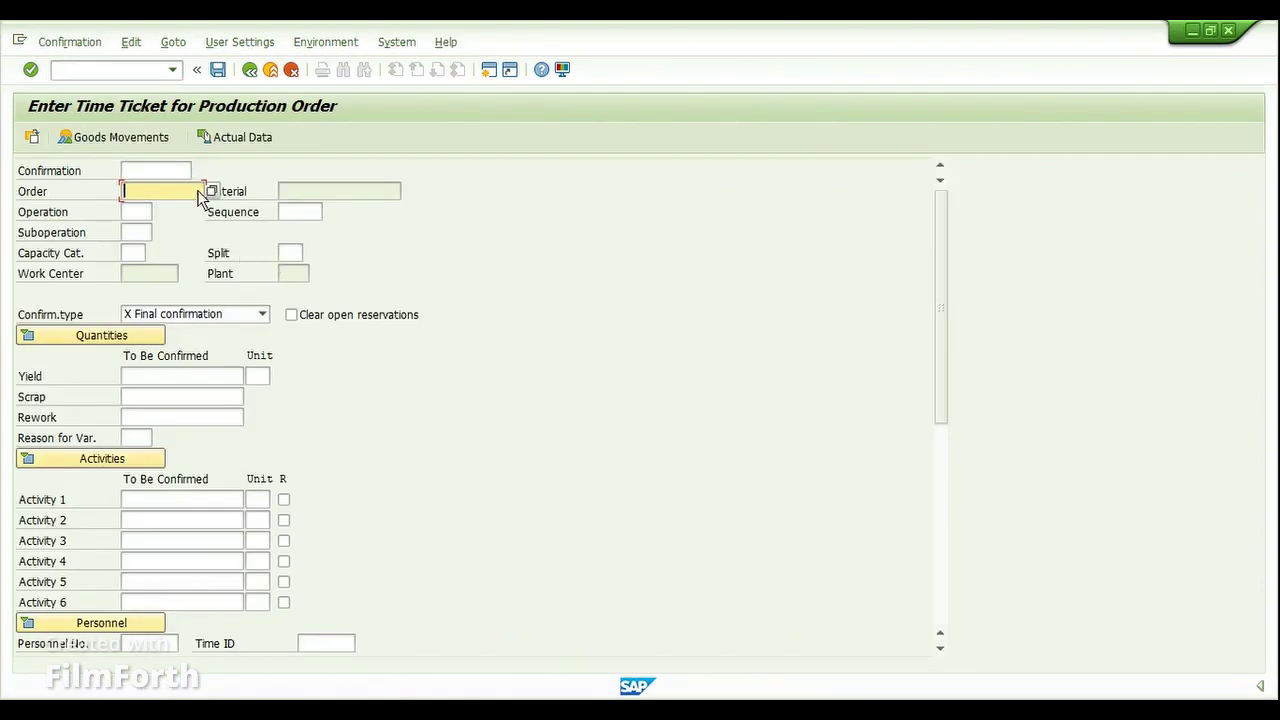
{"action": "key", "text": "Down"}
{"action": "key", "text": "Down"}
{"action": "key", "text": "Return"}
{"action": "key", "text": "Return"}
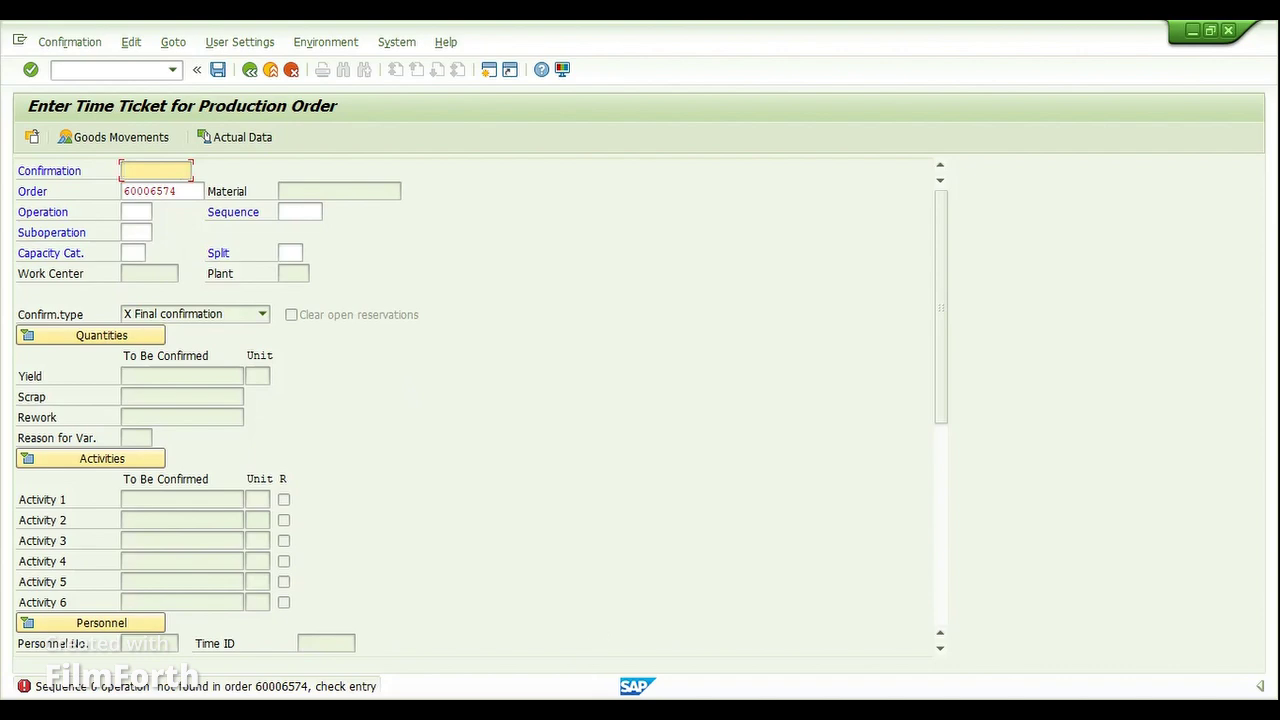
Switch to the collective order structure, display the 400-140 order's component overview and widen the Backflush column.
{"action": "left_click", "coordinate": [372, 650]}
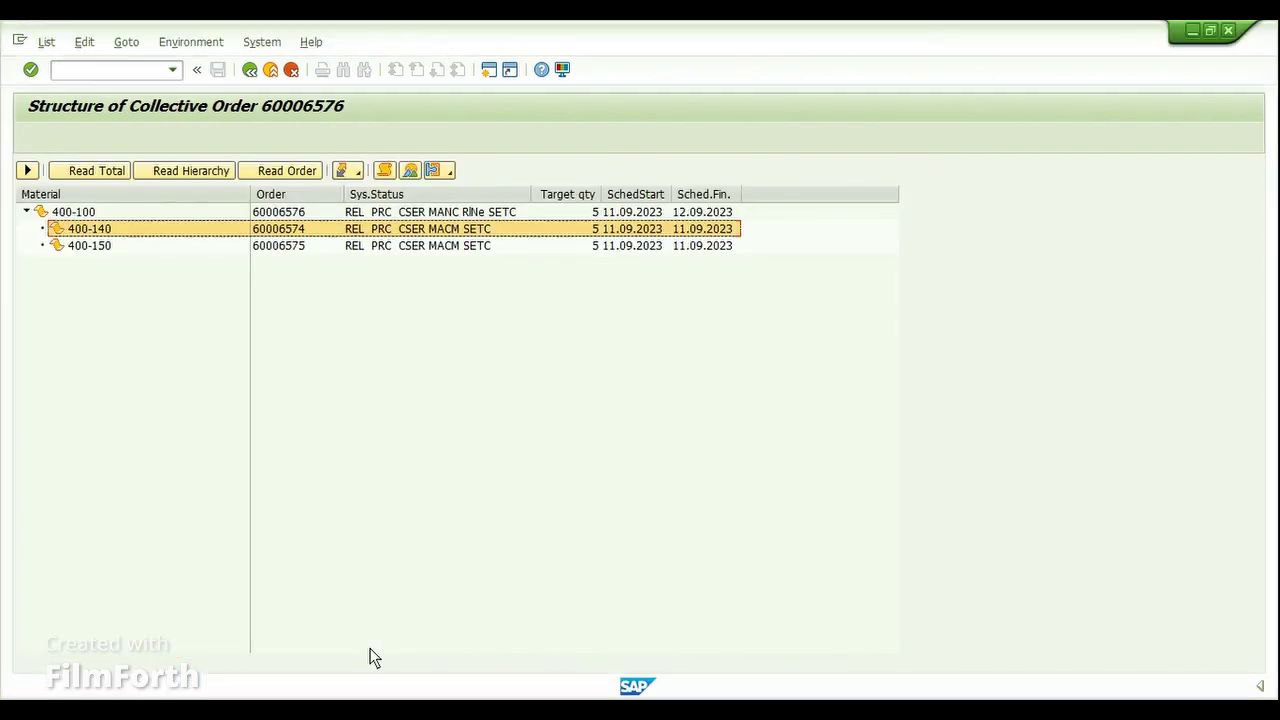
{"action": "double_click", "coordinate": [294, 229]}
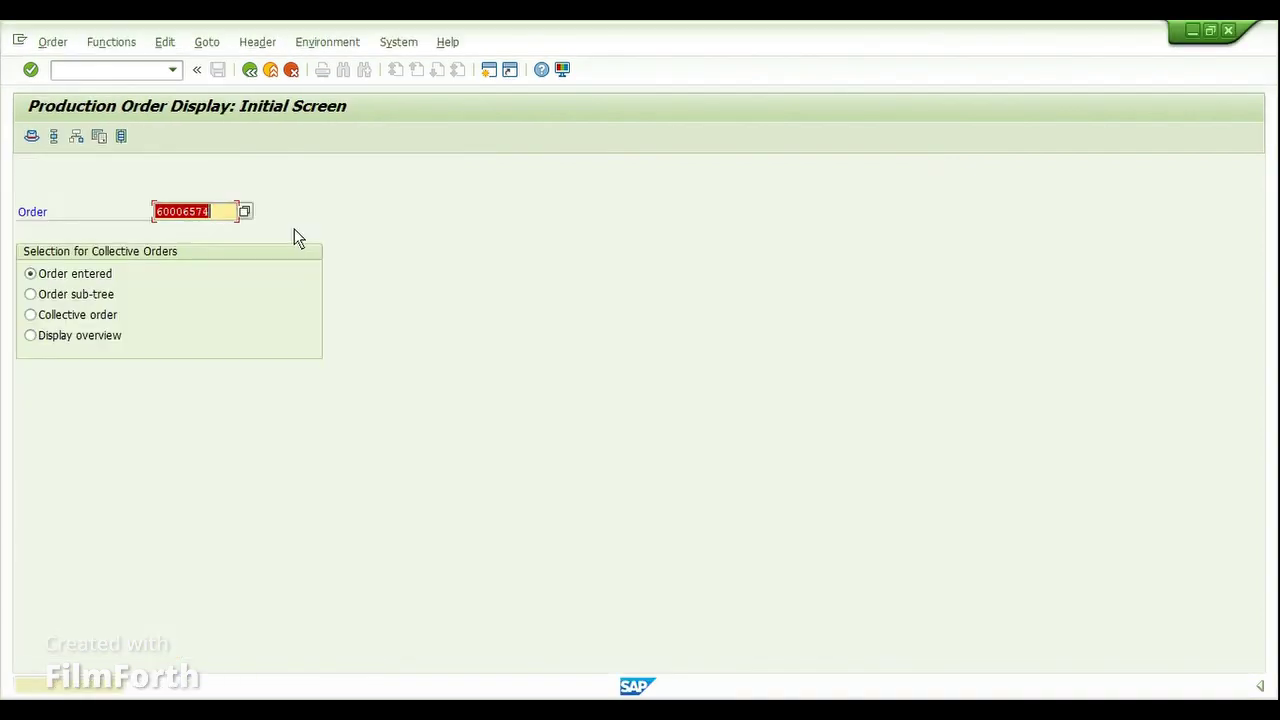
{"action": "key", "text": "Return"}
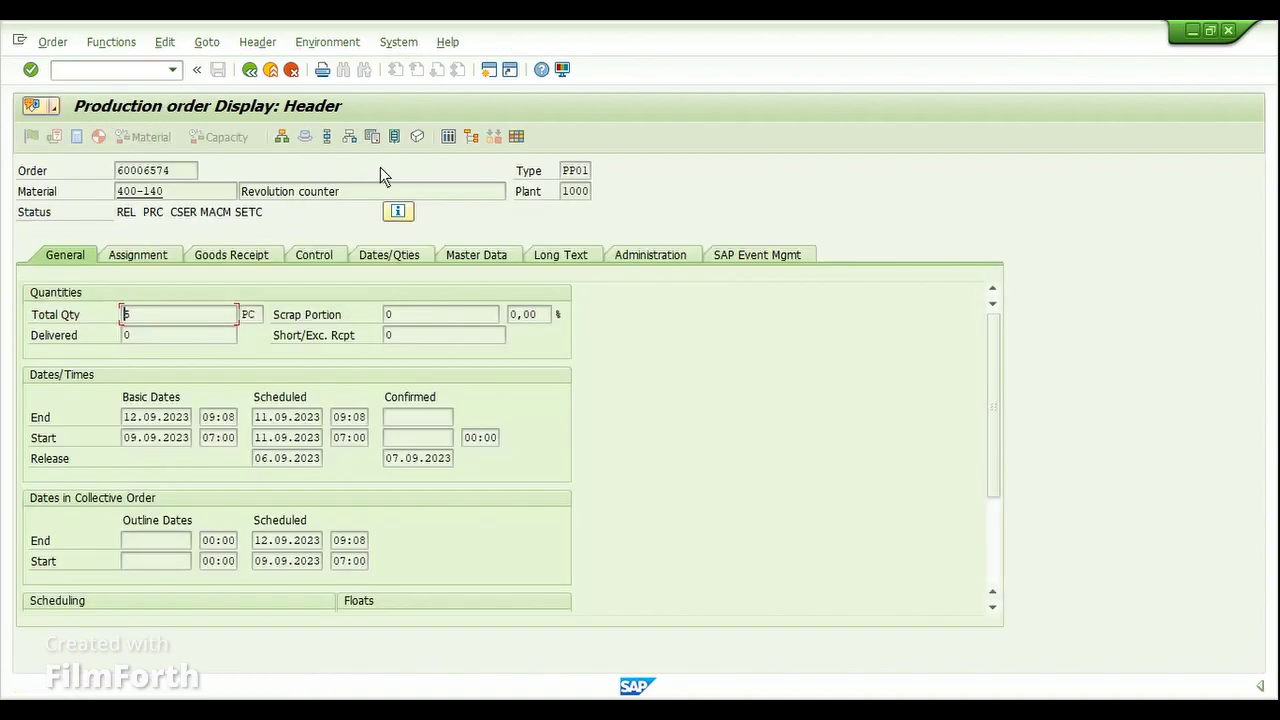
{"action": "left_click", "coordinate": [350, 140]}
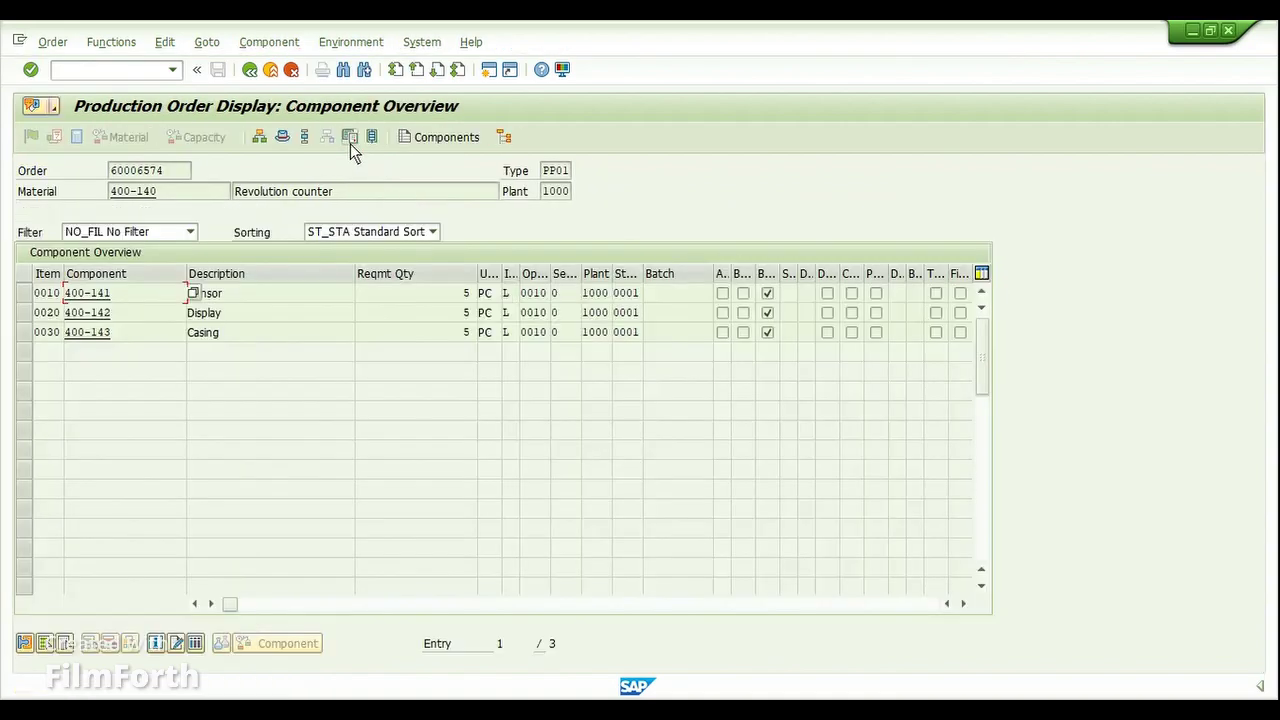
{"action": "left_click_drag", "start_coordinate": [779, 270], "coordinate": [838, 272]}
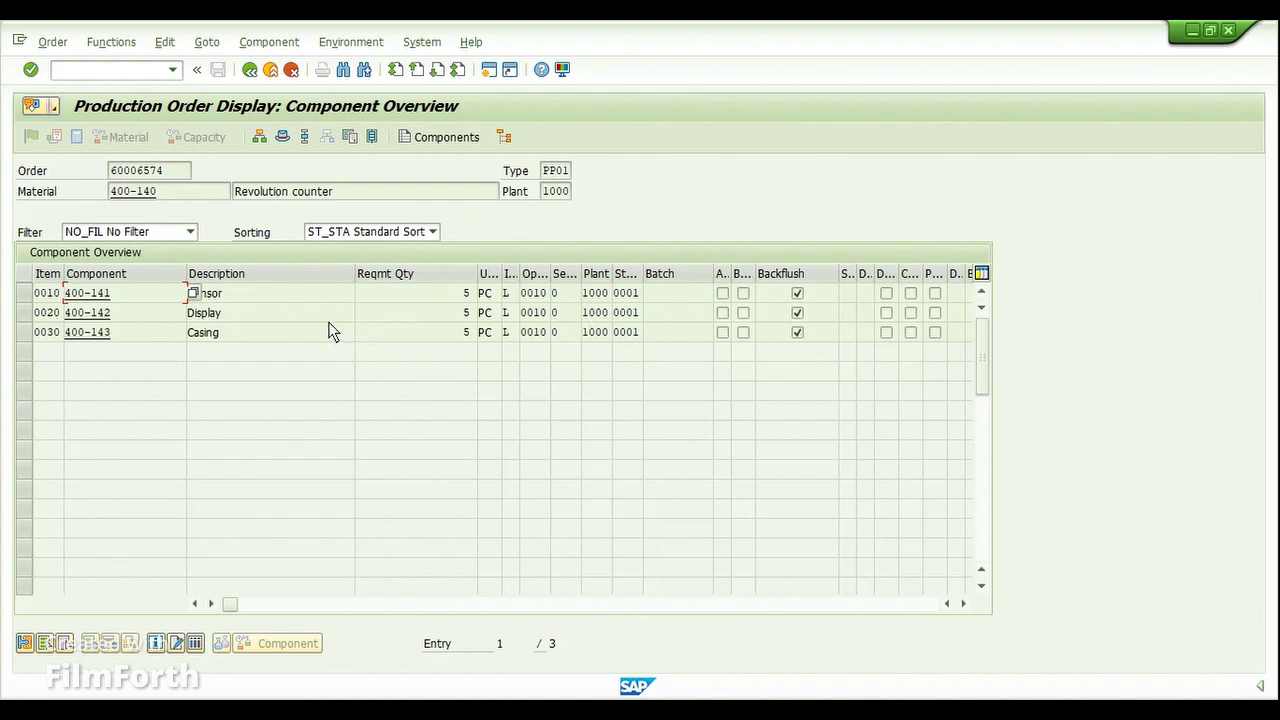
Show the operation overview of the 400-140 order and widen the COMP column to check which operation has components.
{"action": "left_click", "coordinate": [305, 137]}
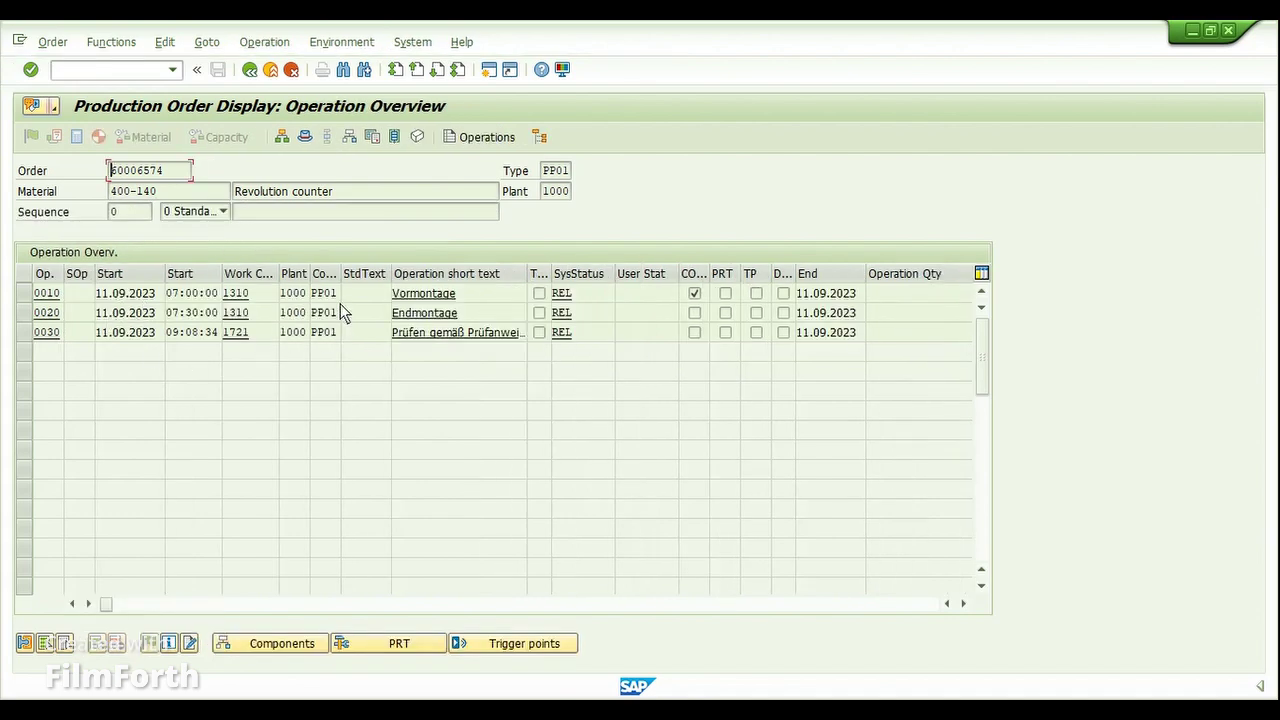
{"action": "double_click", "coordinate": [711, 273]}
{"action": "left_click", "coordinate": [710, 293]}
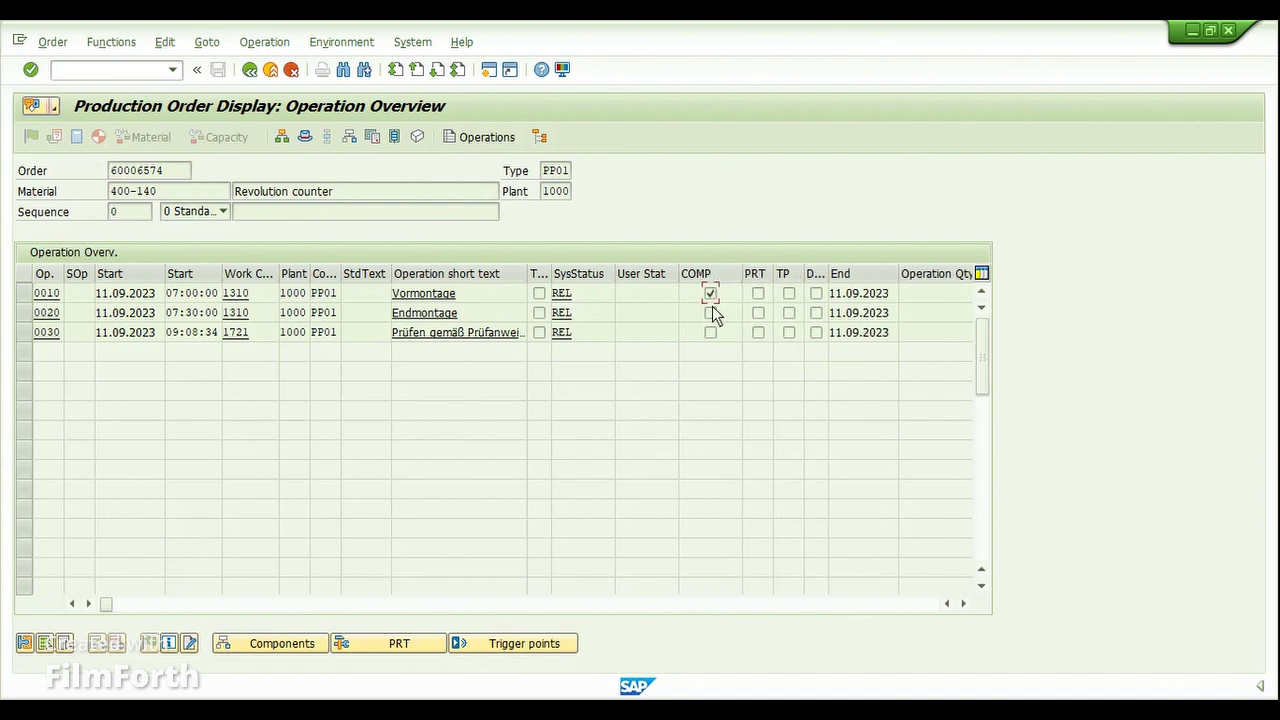
Save the final confirmation for operation 0010 of the 400-140 order in the time ticket after reviewing its goods movements.
{"action": "left_click", "coordinate": [521, 710]}
{"action": "left_click", "coordinate": [610, 637]}
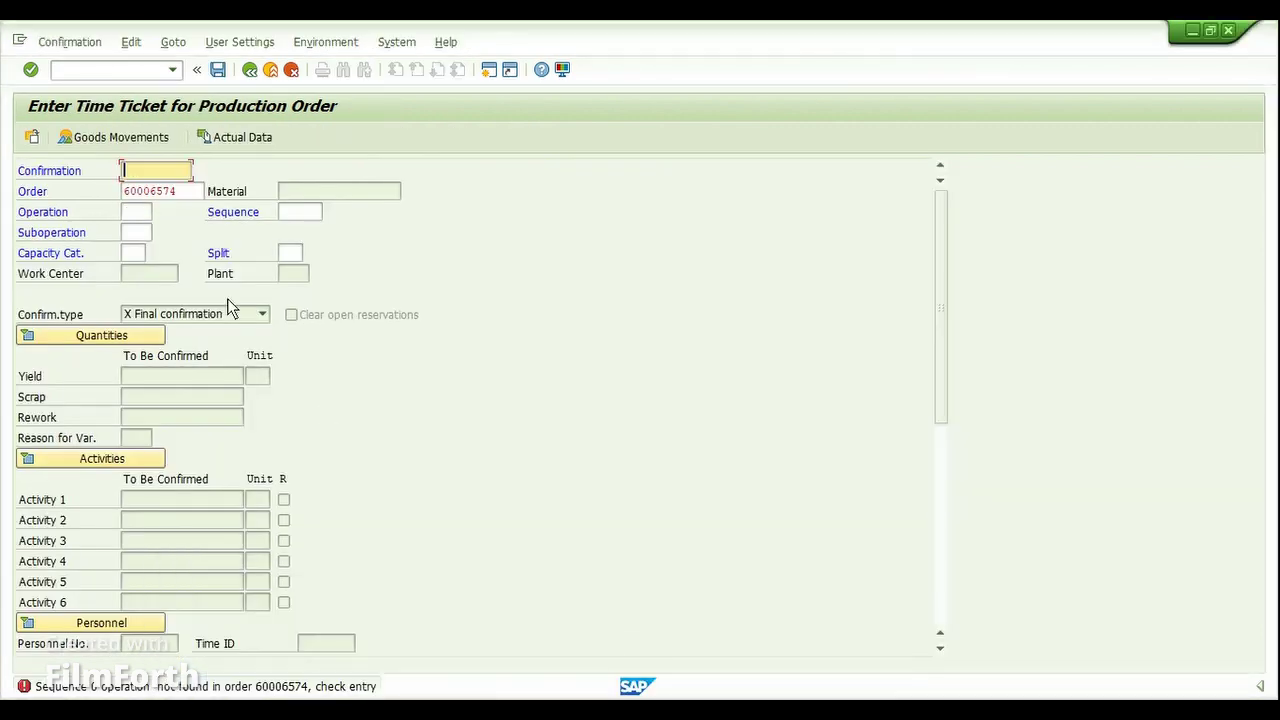
{"action": "left_click", "coordinate": [145, 214]}
{"action": "left_click", "coordinate": [161, 211]}
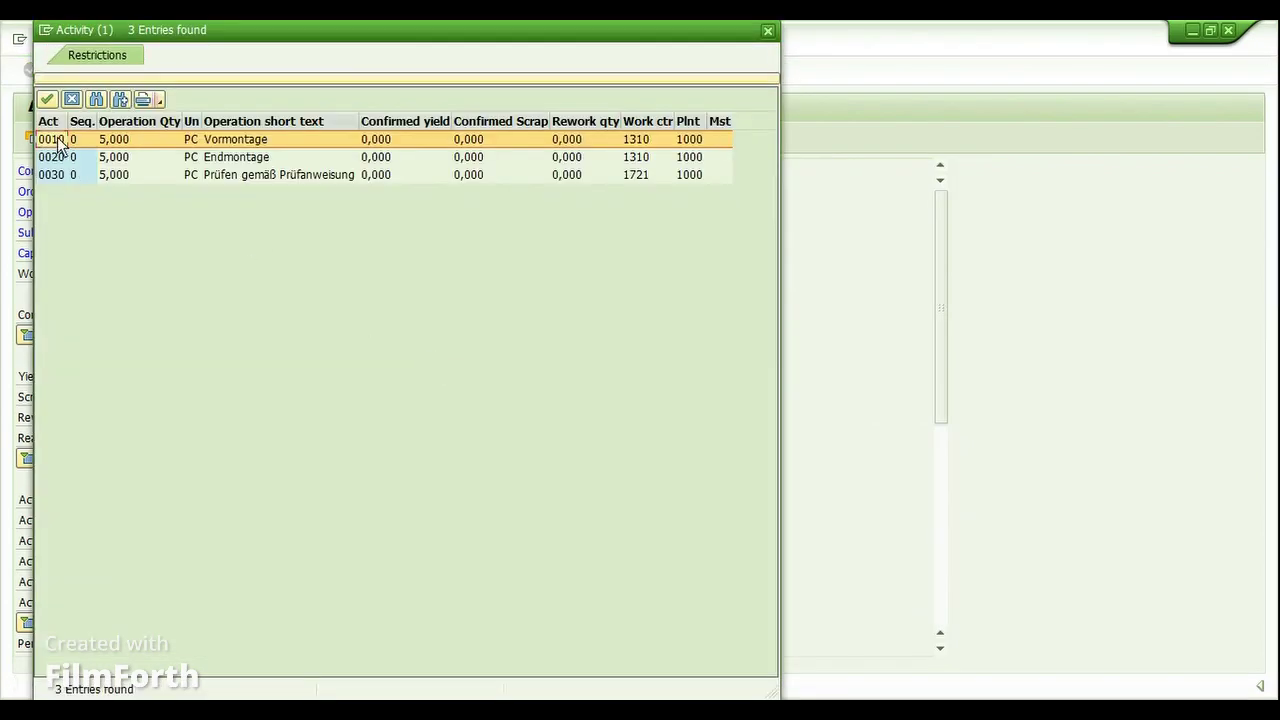
{"action": "double_click", "coordinate": [55, 139]}
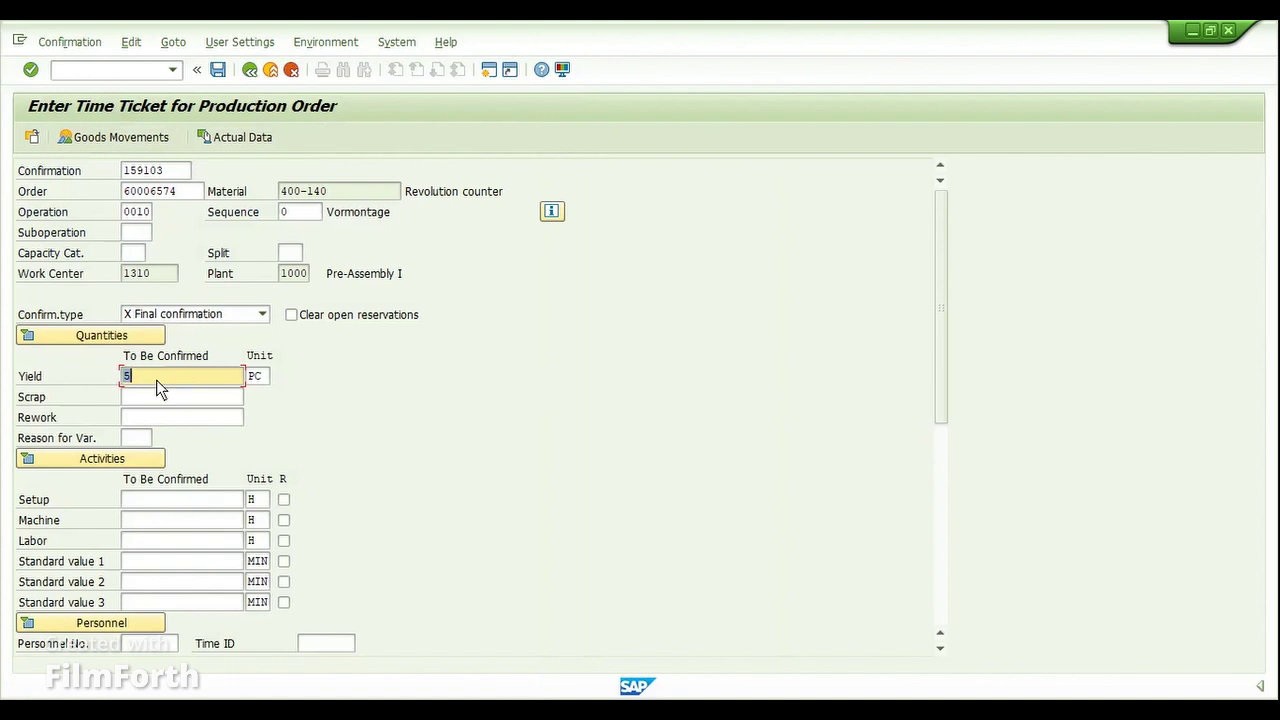
{"action": "left_click", "coordinate": [148, 144]}
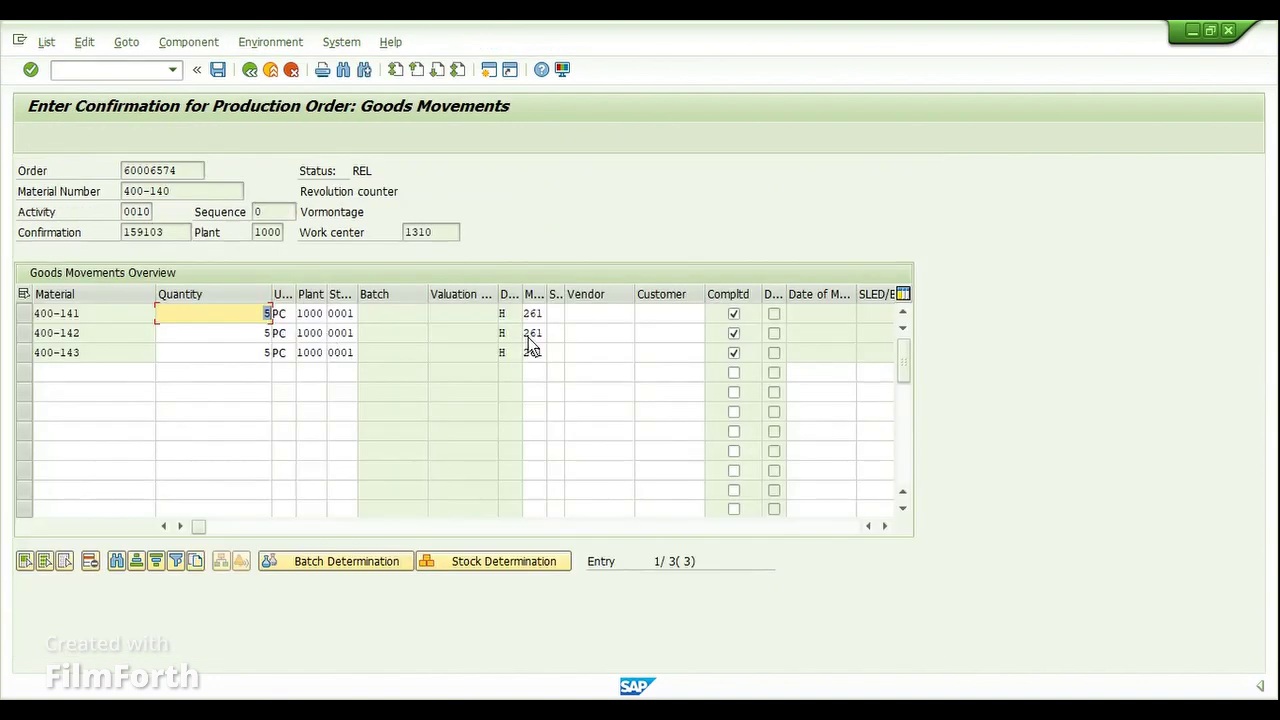
{"action": "left_click", "coordinate": [218, 70]}
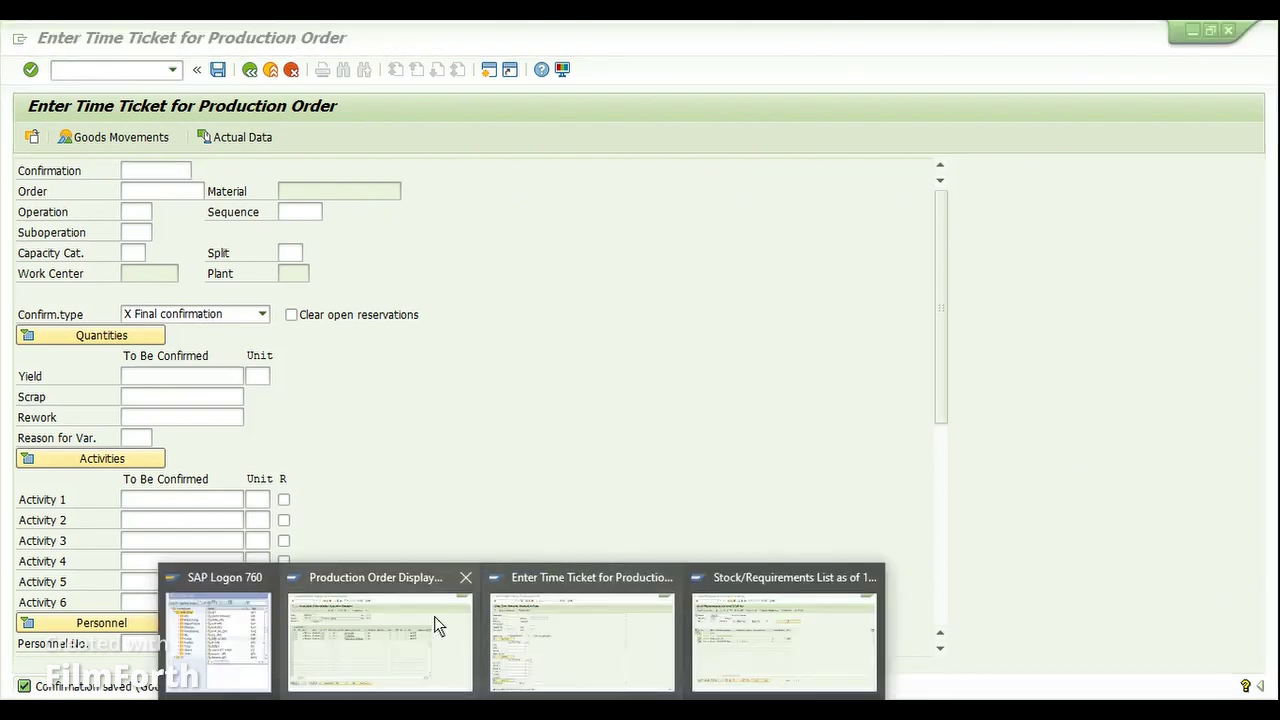
Switch back to the production order display and return from the 400-140 operation overview to the collective order overview.
{"action": "left_click", "coordinate": [349, 622]}
{"action": "left_click", "coordinate": [247, 70]}
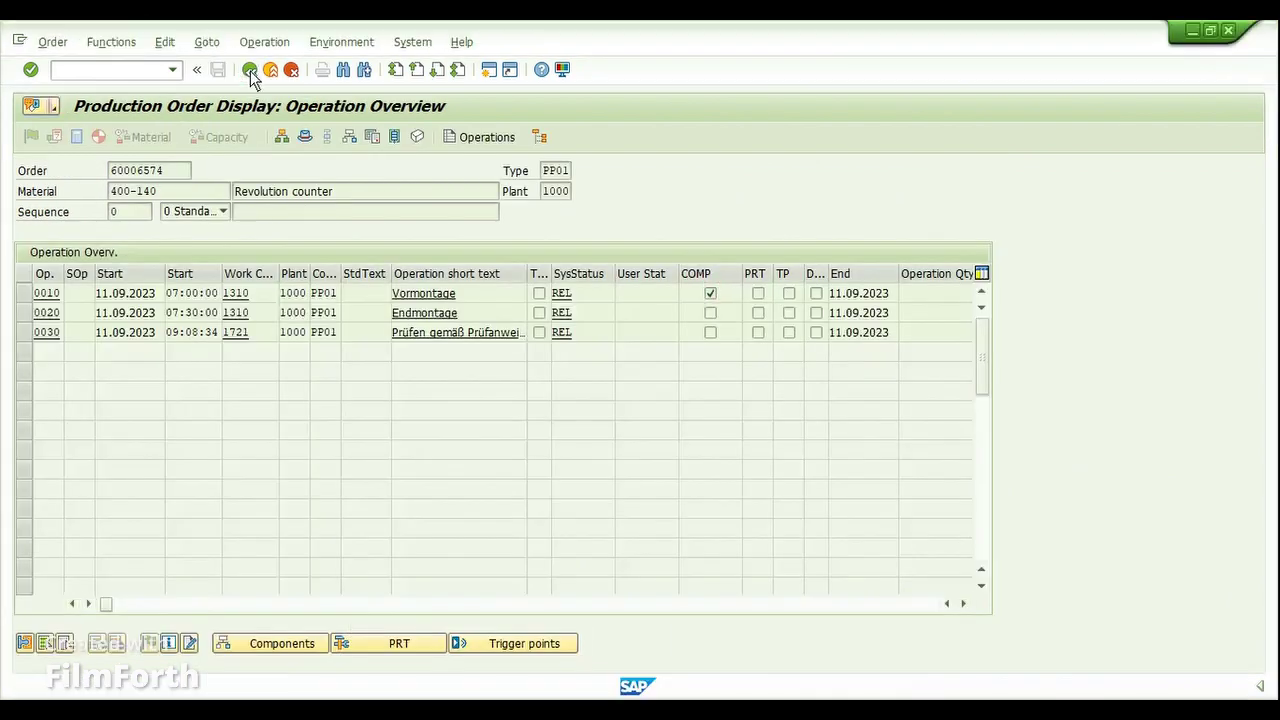
{"action": "left_click", "coordinate": [249, 70]}
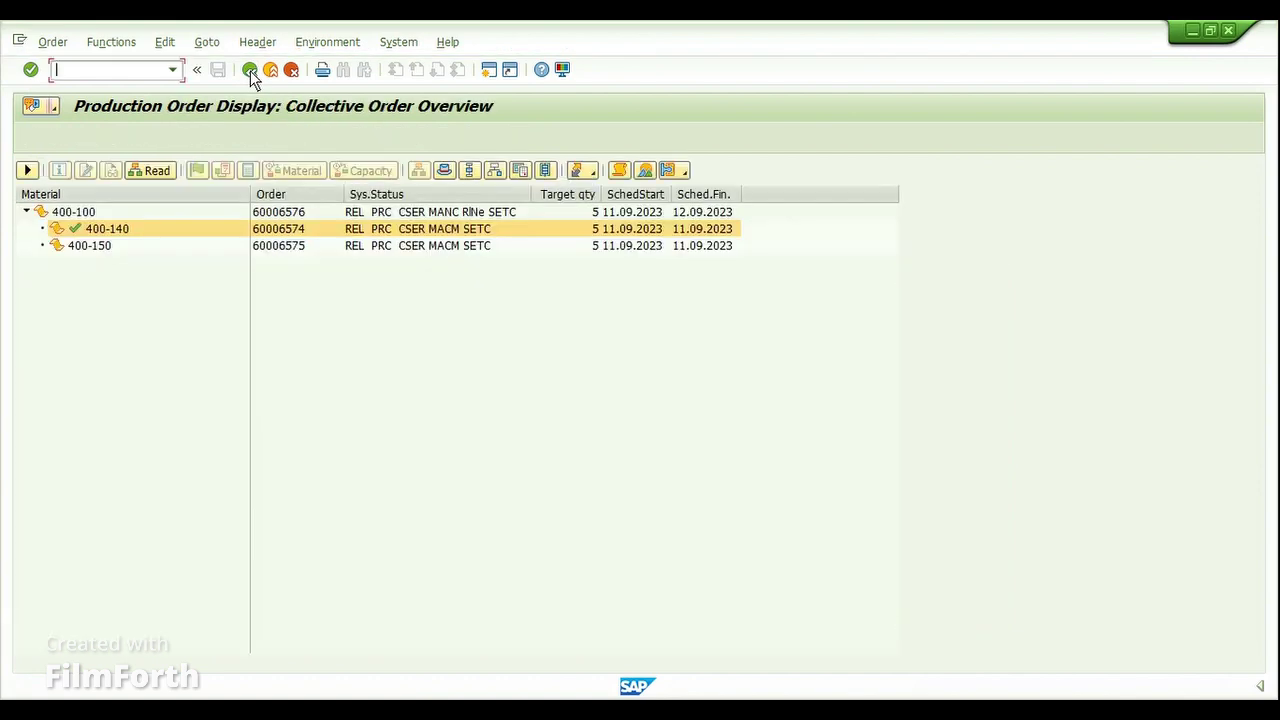
{"action": "left_click", "coordinate": [52, 42]}
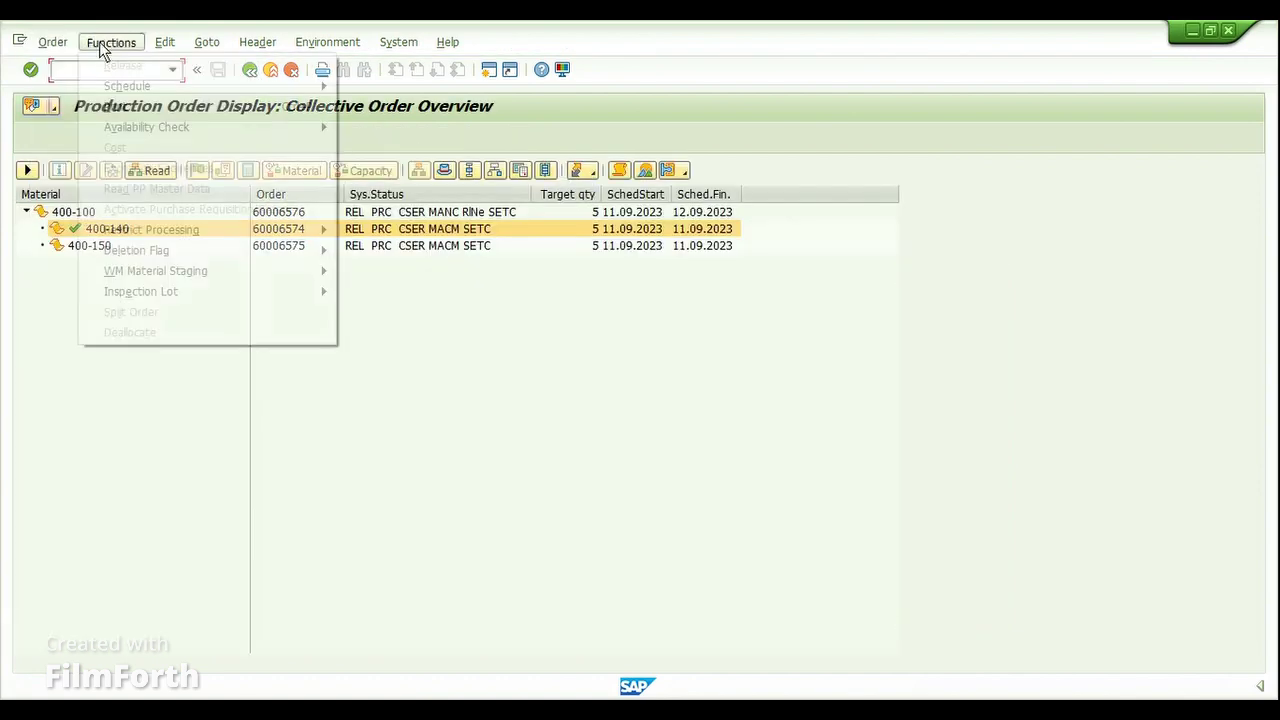
{"action": "left_click", "coordinate": [165, 243]}
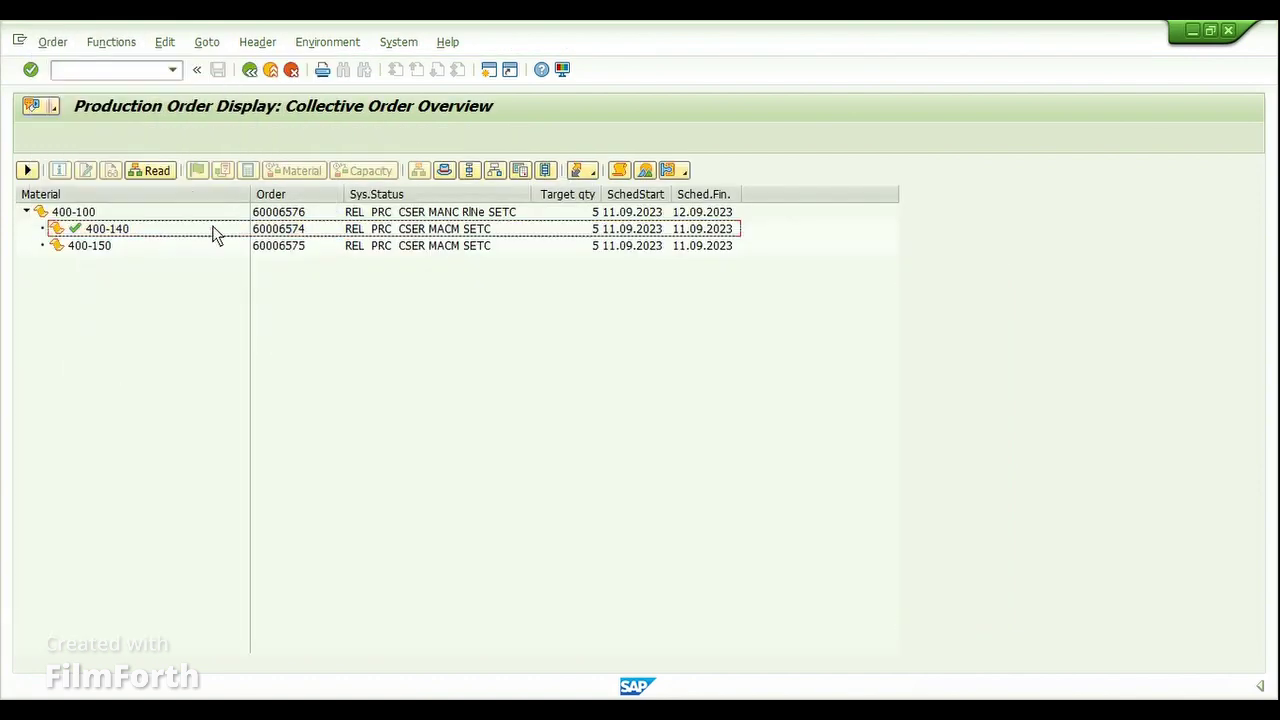
Read the 400-100 order in the collective order overview and widen the Sys.Status column to check its statuses.
{"action": "left_click", "coordinate": [157, 171]}
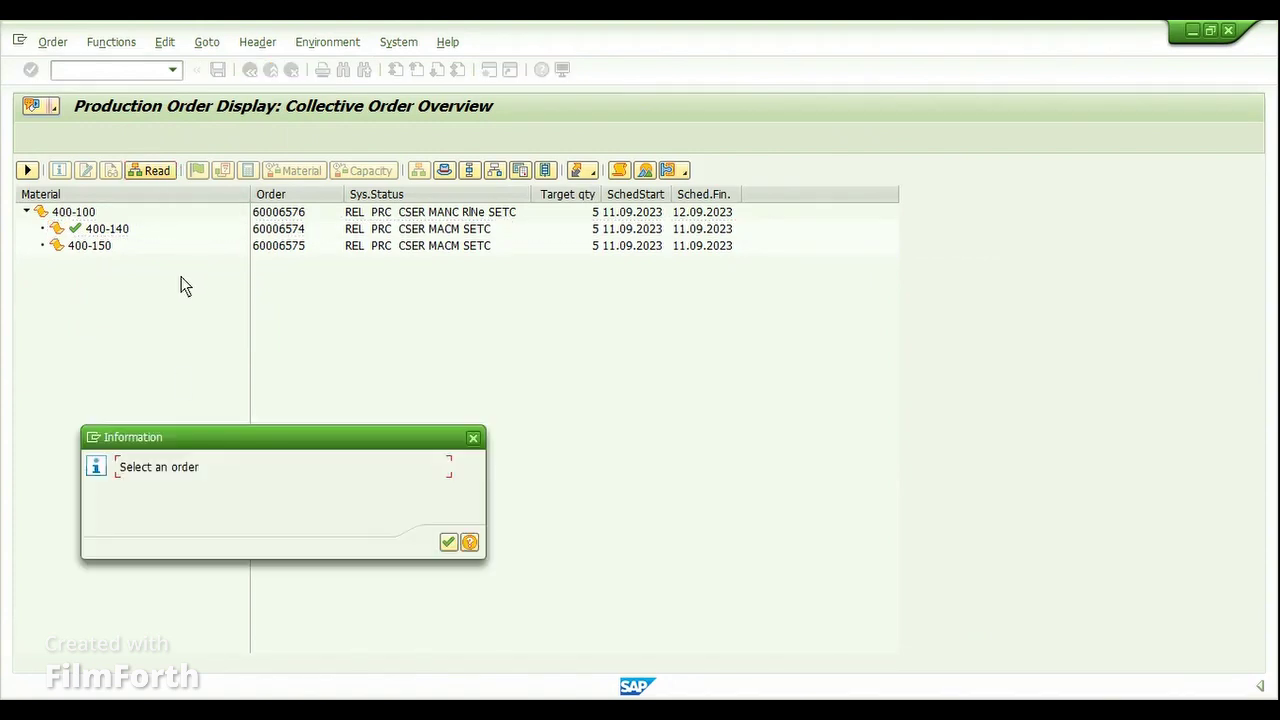
{"action": "key", "text": "Return"}
{"action": "left_click", "coordinate": [73, 212]}
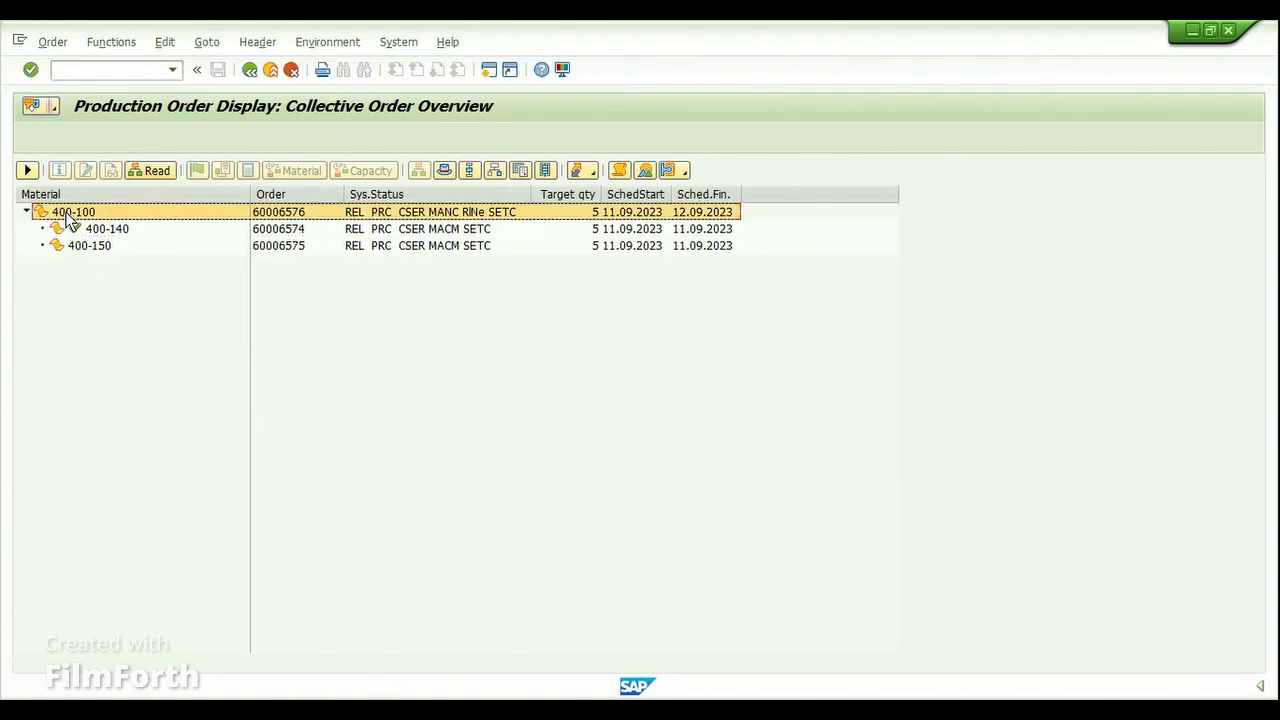
{"action": "left_click", "coordinate": [157, 170]}
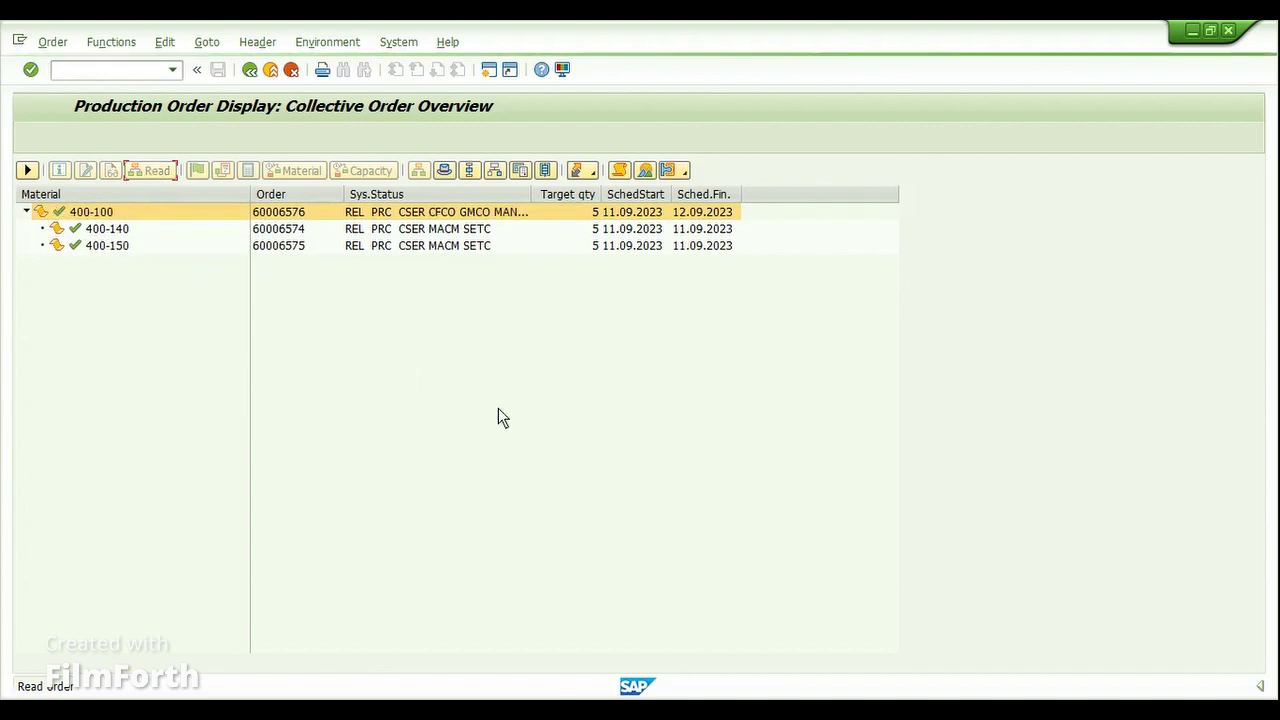
{"action": "left_click_drag", "start_coordinate": [532, 200], "coordinate": [533, 201]}
{"action": "left_click_drag", "start_coordinate": [608, 217], "coordinate": [606, 217]}
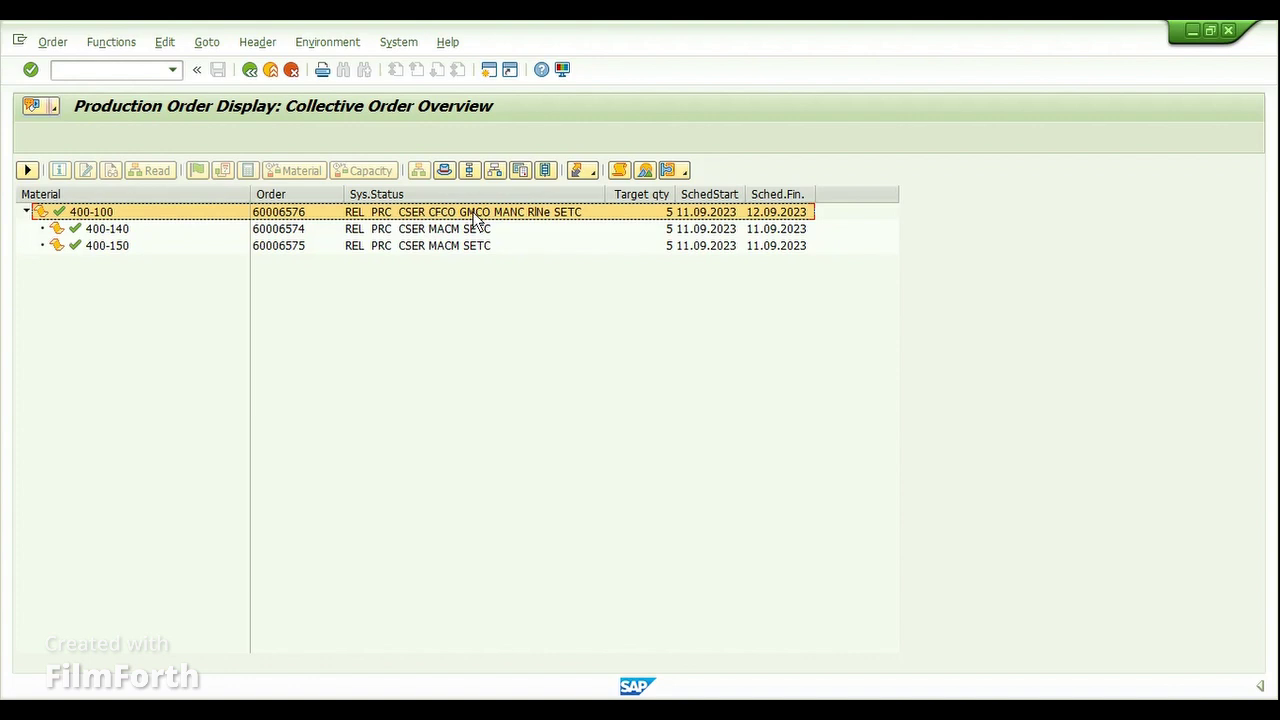
Display the 400-100 order's detailed system statuses, examine the CFCO status text, and return to the collective order overview to compare the orders.
{"action": "double_click", "coordinate": [407, 216]}
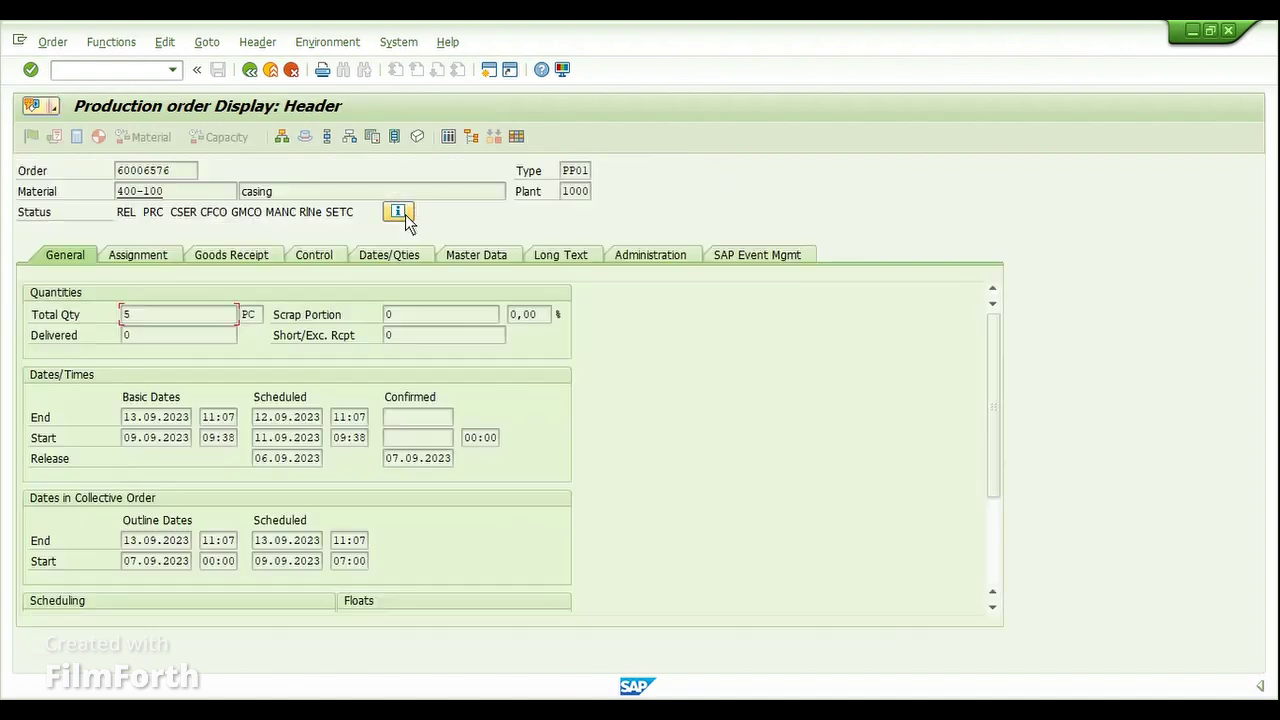
{"action": "left_click", "coordinate": [395, 213]}
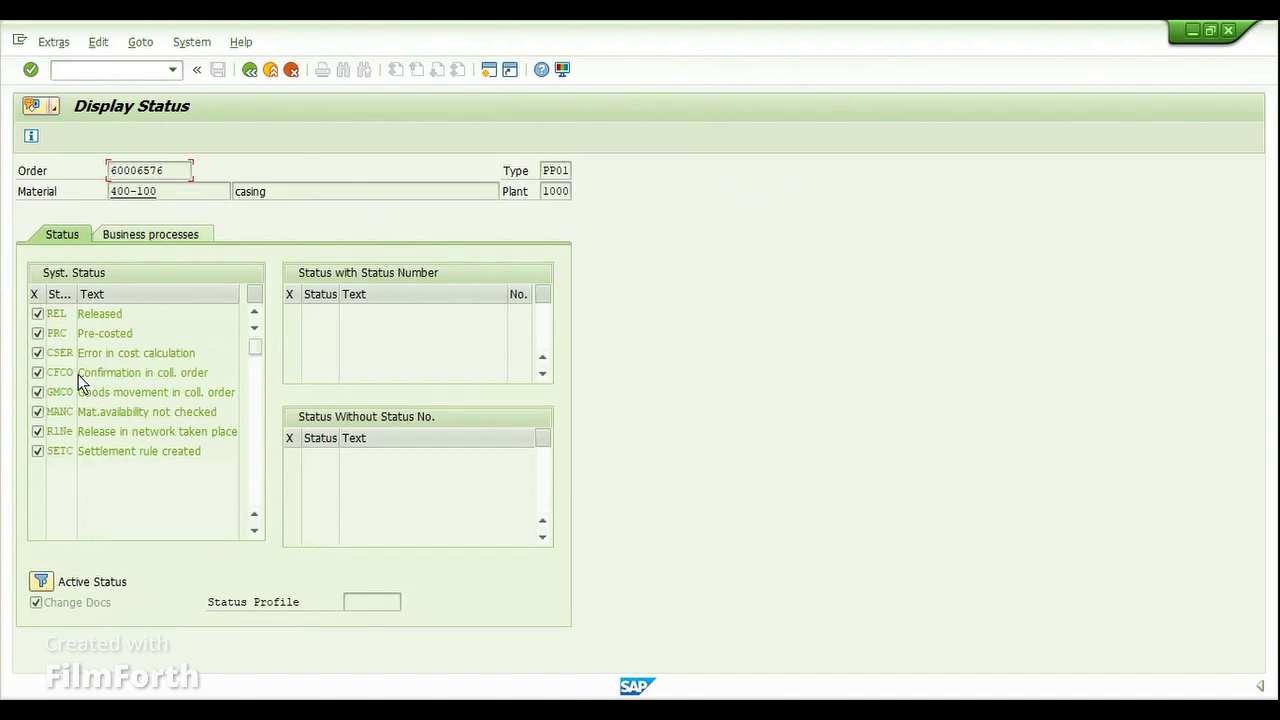
{"action": "left_click_drag", "start_coordinate": [78, 374], "coordinate": [215, 385]}
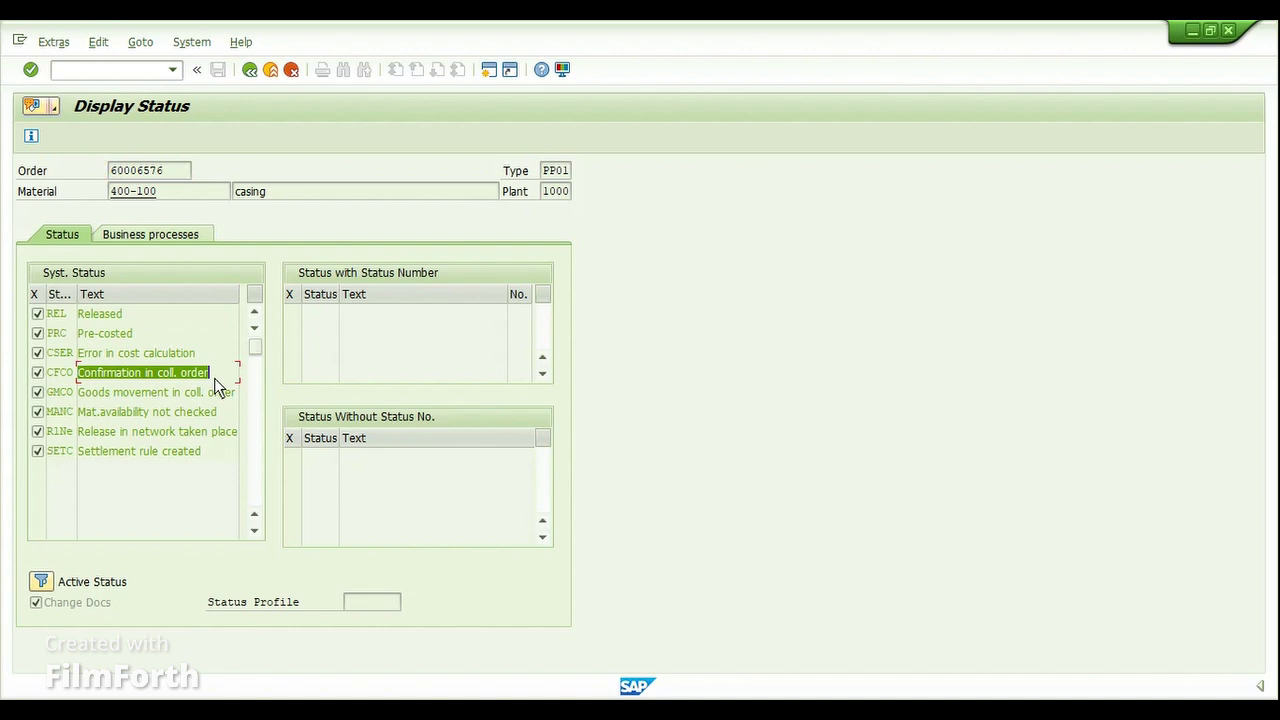
{"action": "left_click", "coordinate": [215, 379]}
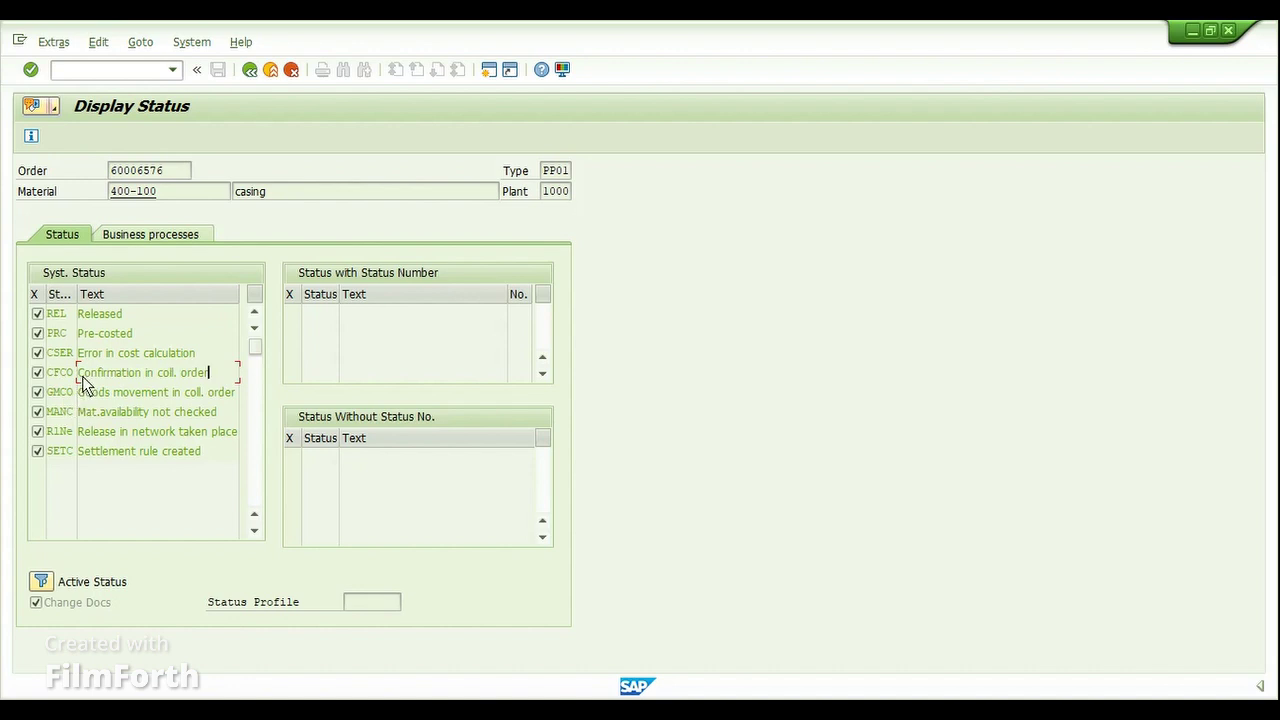
{"action": "left_click_drag", "start_coordinate": [80, 376], "coordinate": [133, 380]}
{"action": "left_click", "coordinate": [140, 377]}
{"action": "left_click", "coordinate": [251, 74]}
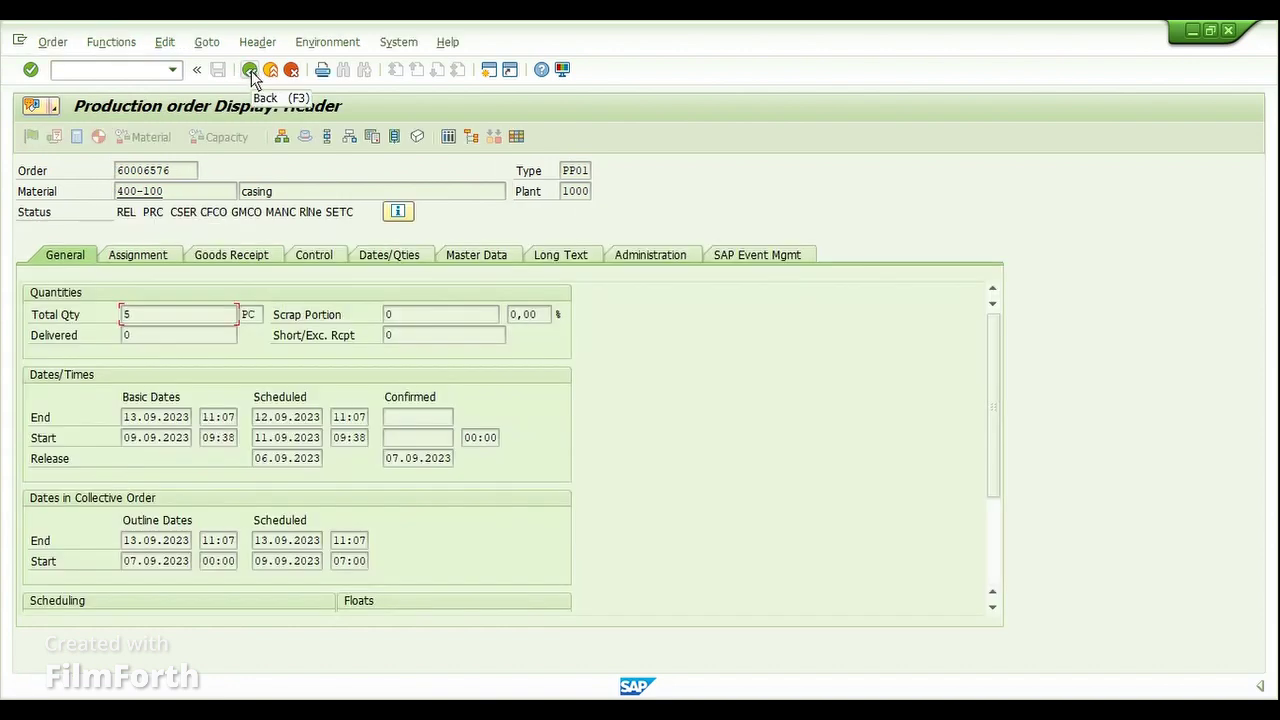
{"action": "left_click", "coordinate": [251, 74]}
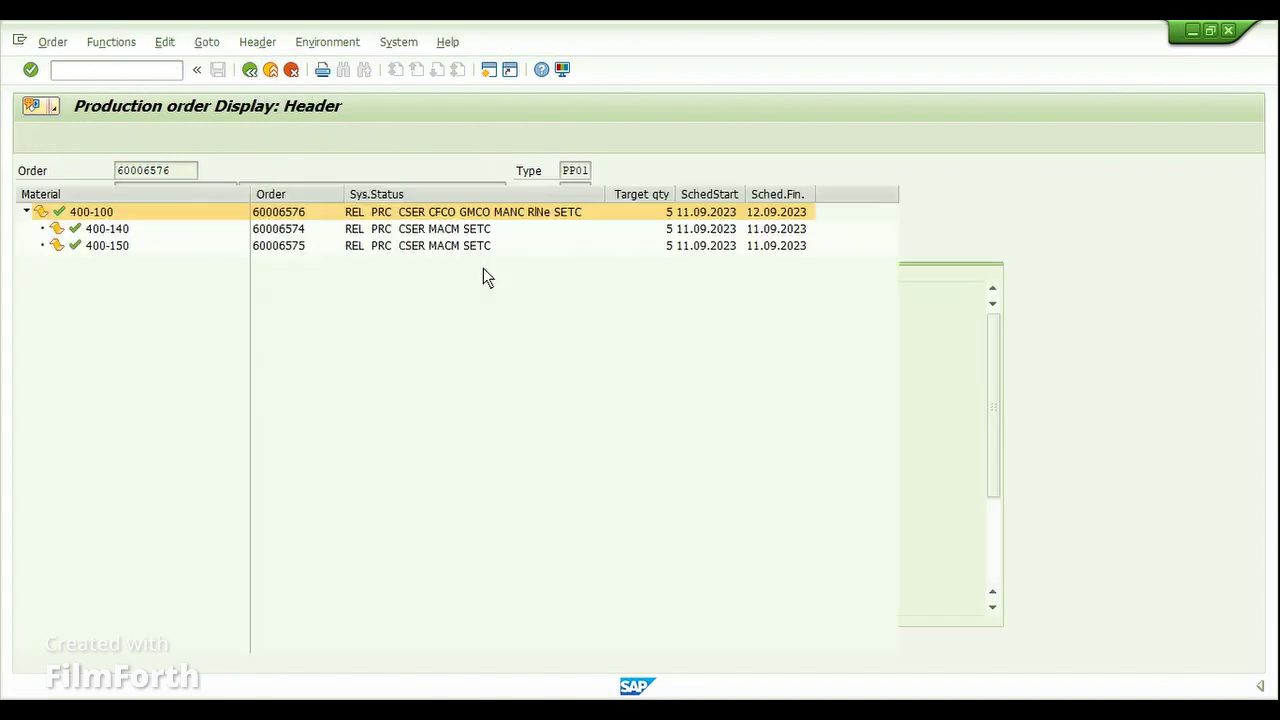
{"action": "left_click", "coordinate": [280, 232]}
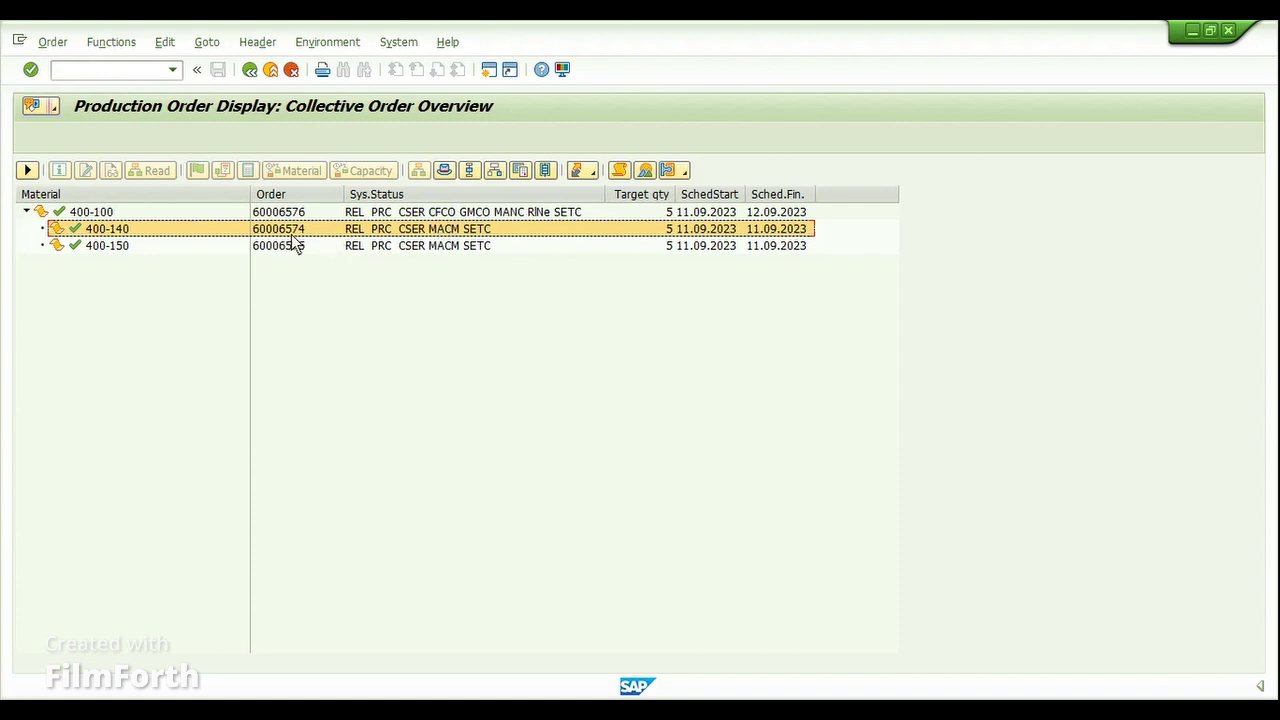
{"action": "left_click", "coordinate": [450, 215]}
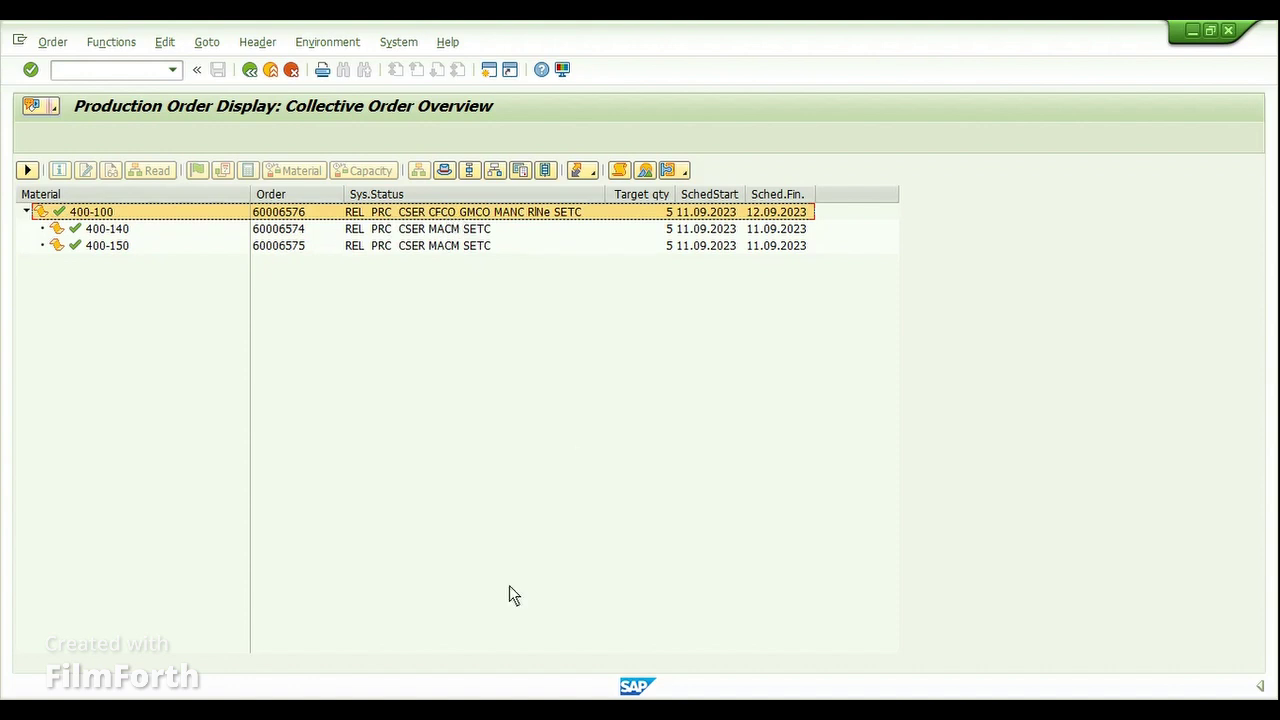
Save the final confirmation for operation 0020 of the 400-140 order in the time ticket.
{"action": "left_click", "coordinate": [522, 712]}
{"action": "left_click", "coordinate": [607, 630]}
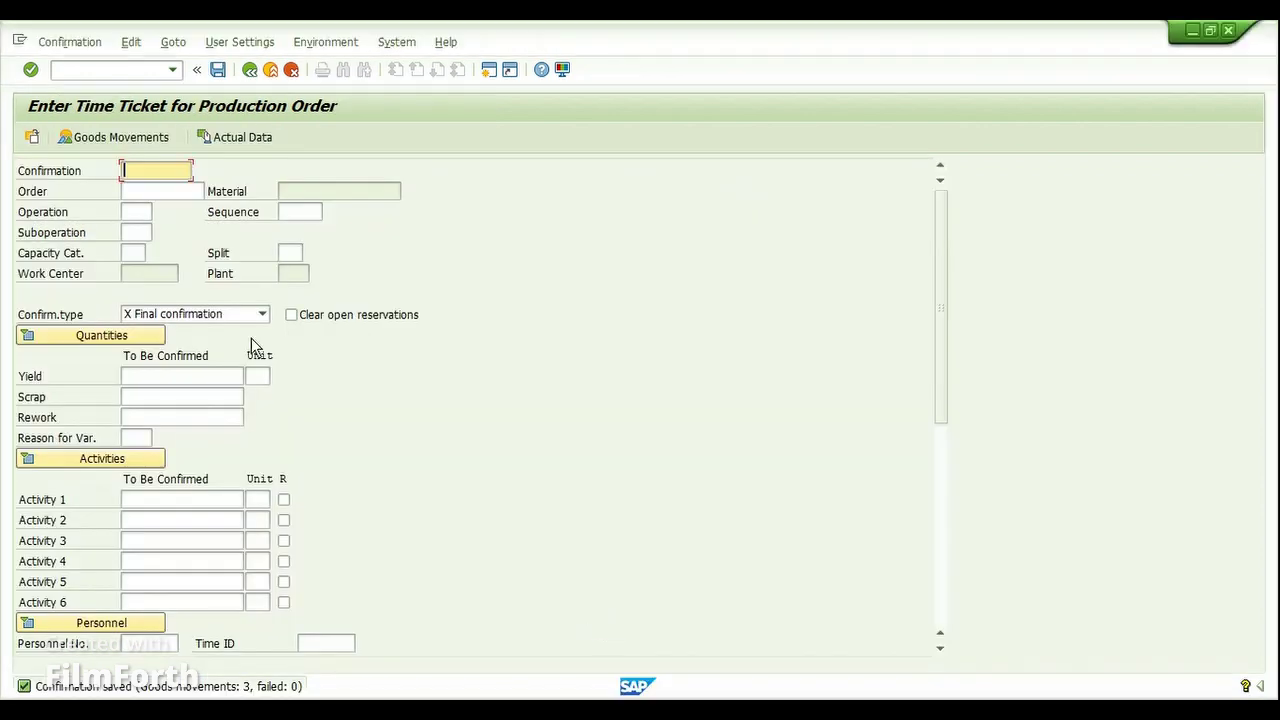
{"action": "left_click", "coordinate": [173, 190]}
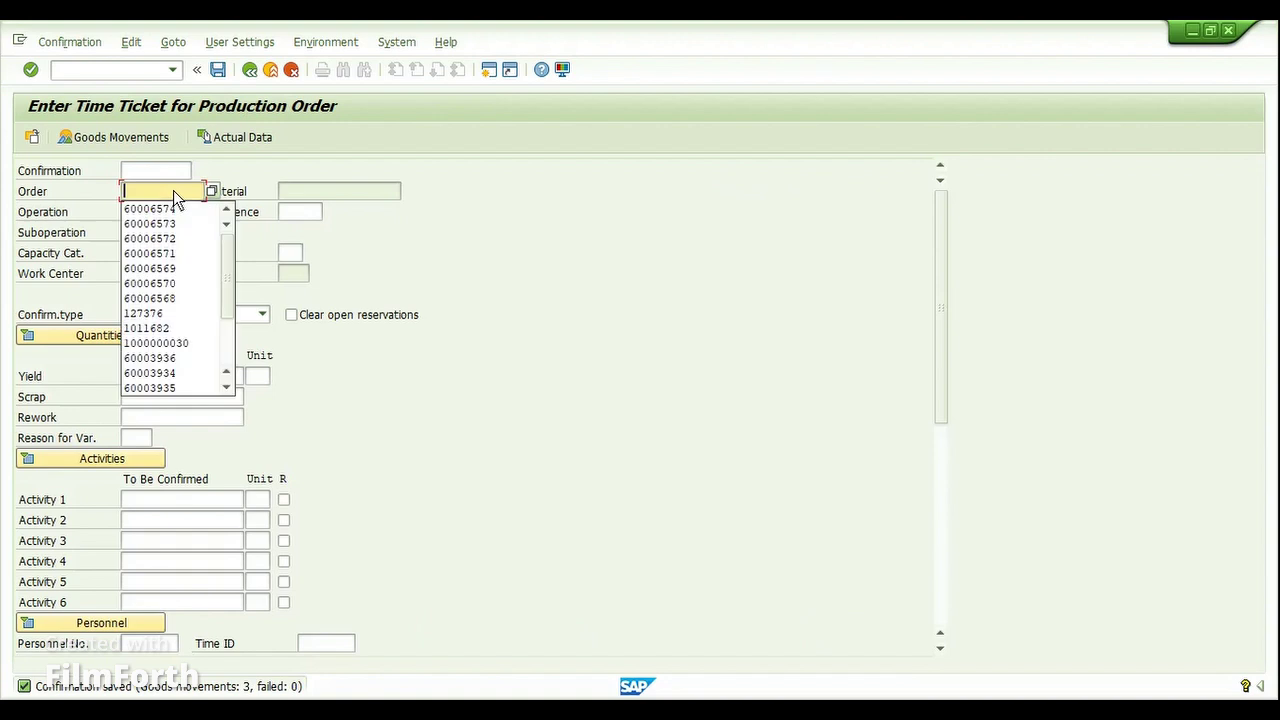
{"action": "key", "text": "Down"}
{"action": "key", "text": "Return"}
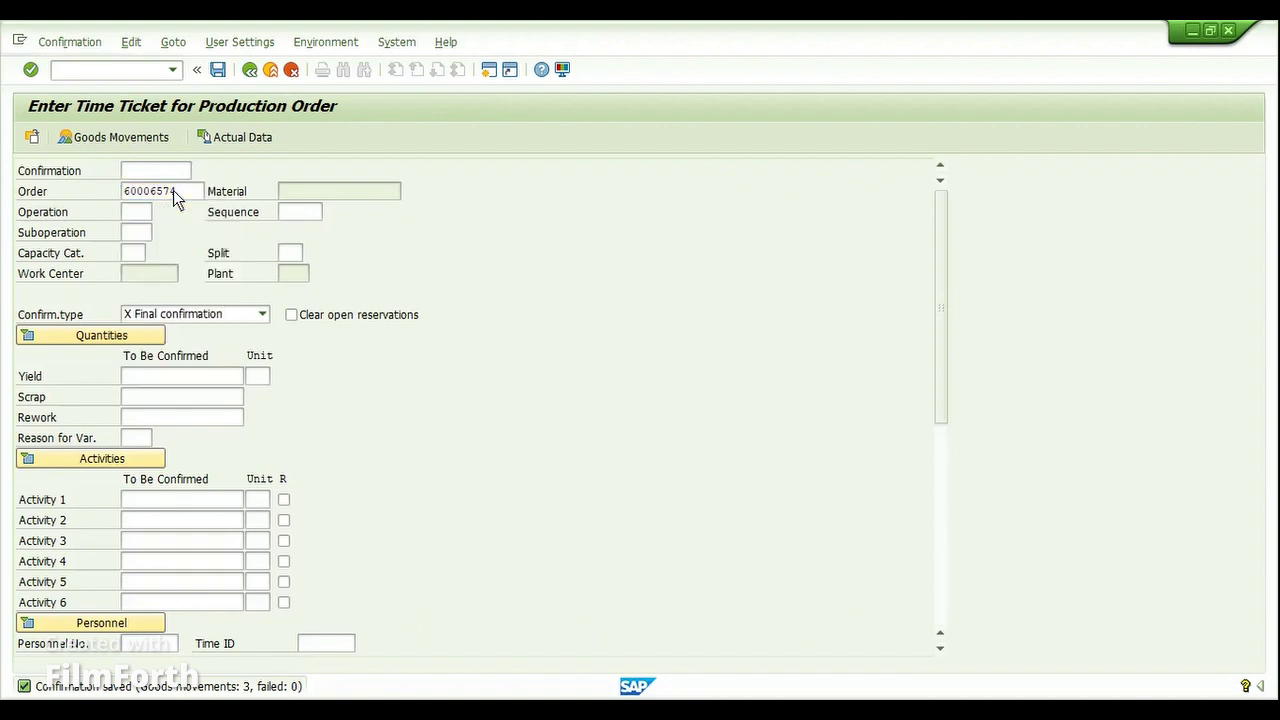
{"action": "key", "text": "F4"}
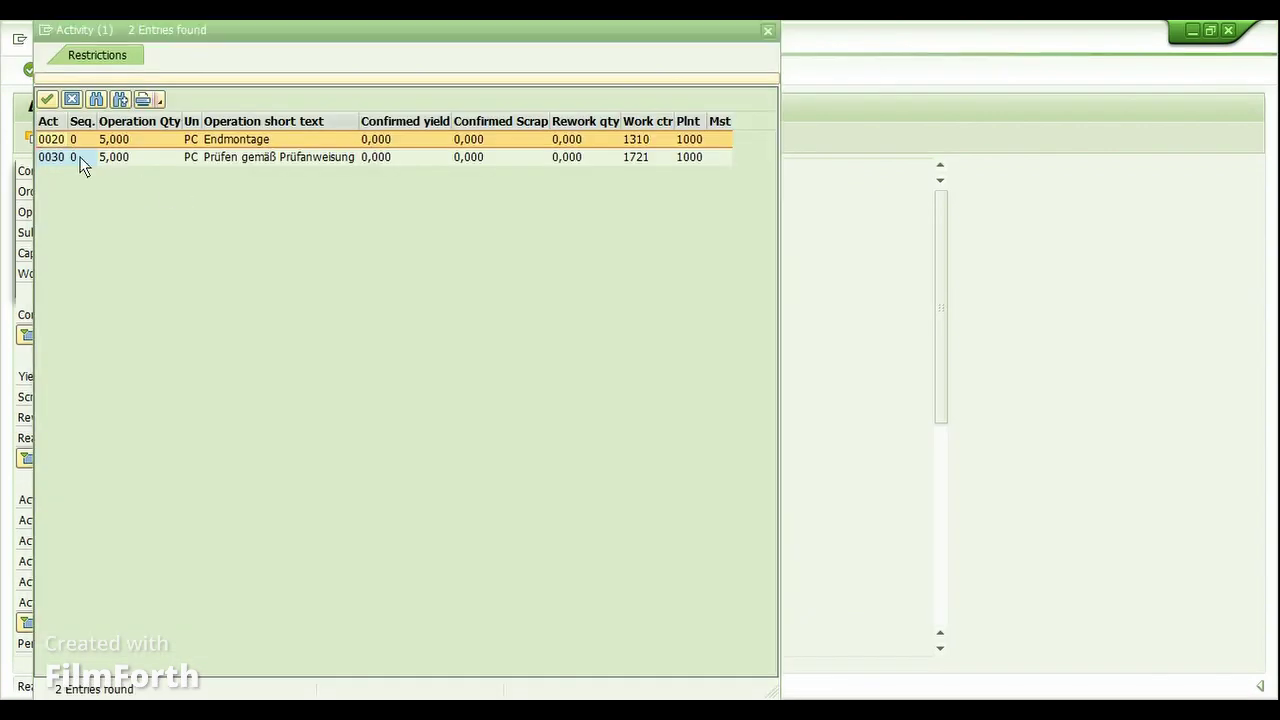
{"action": "key", "text": "Escape"}
{"action": "type", "text": "0020"}
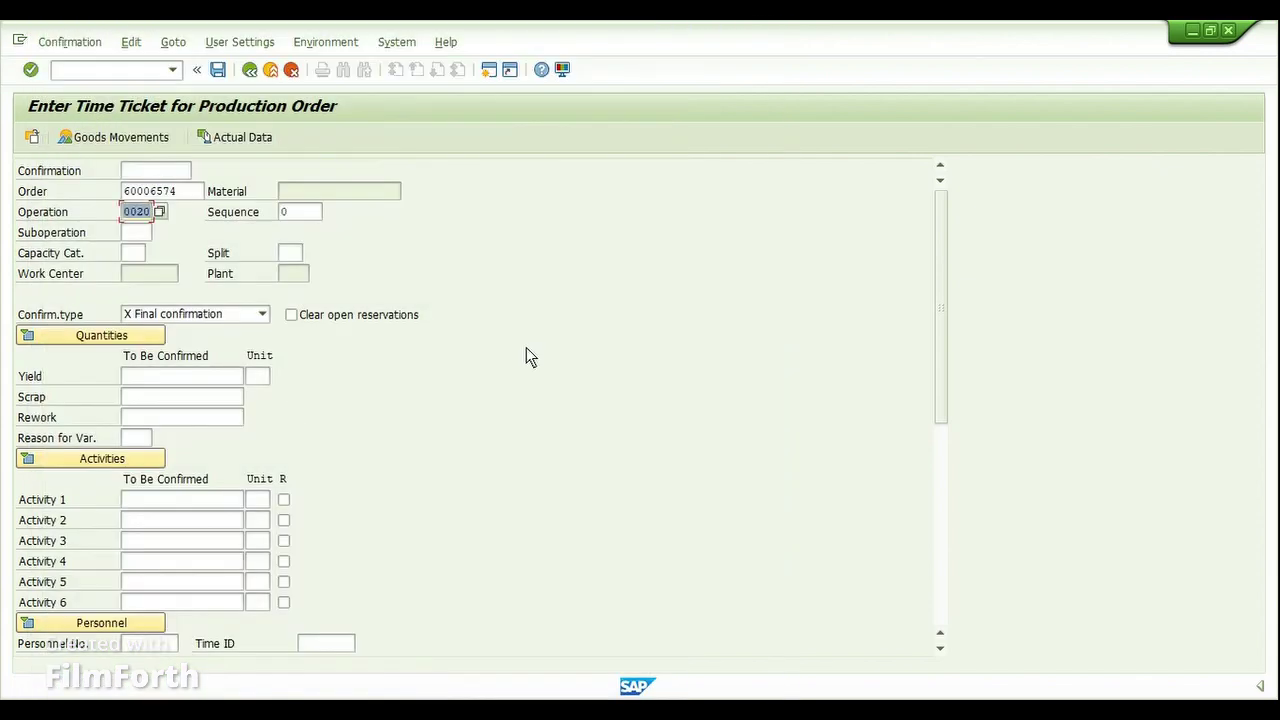
{"action": "key", "text": "Return"}
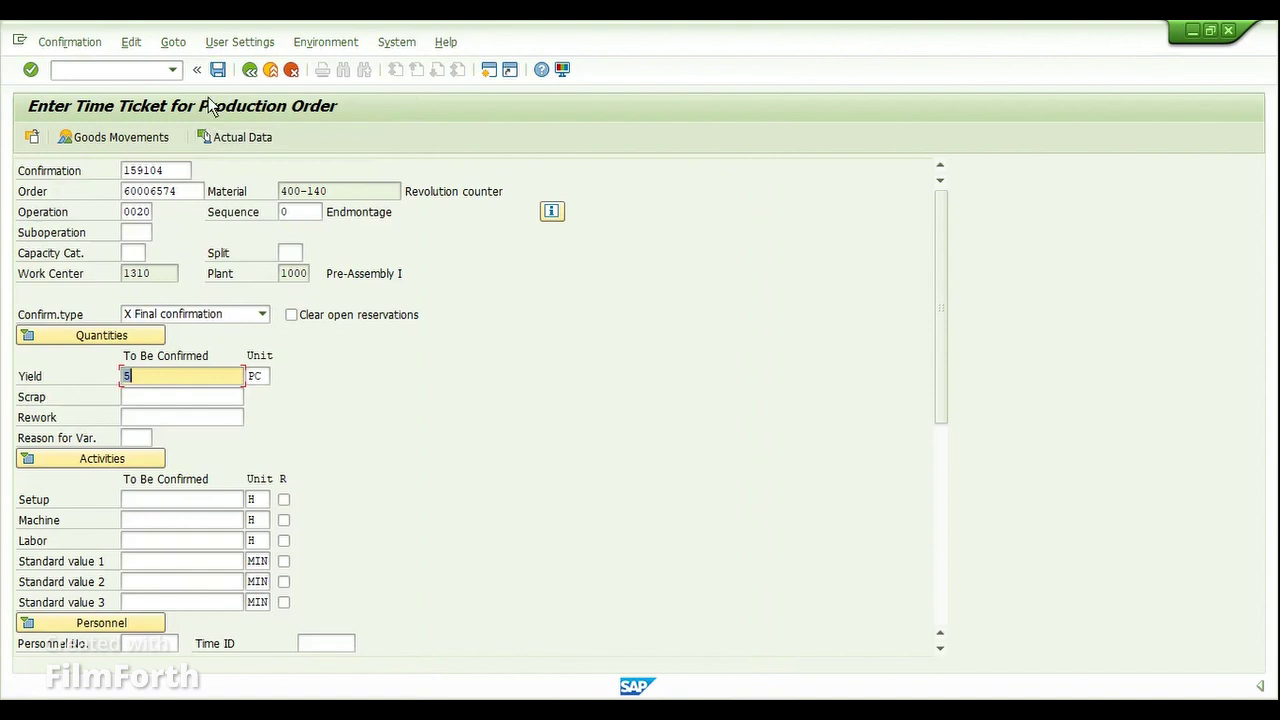
{"action": "left_click", "coordinate": [215, 68]}
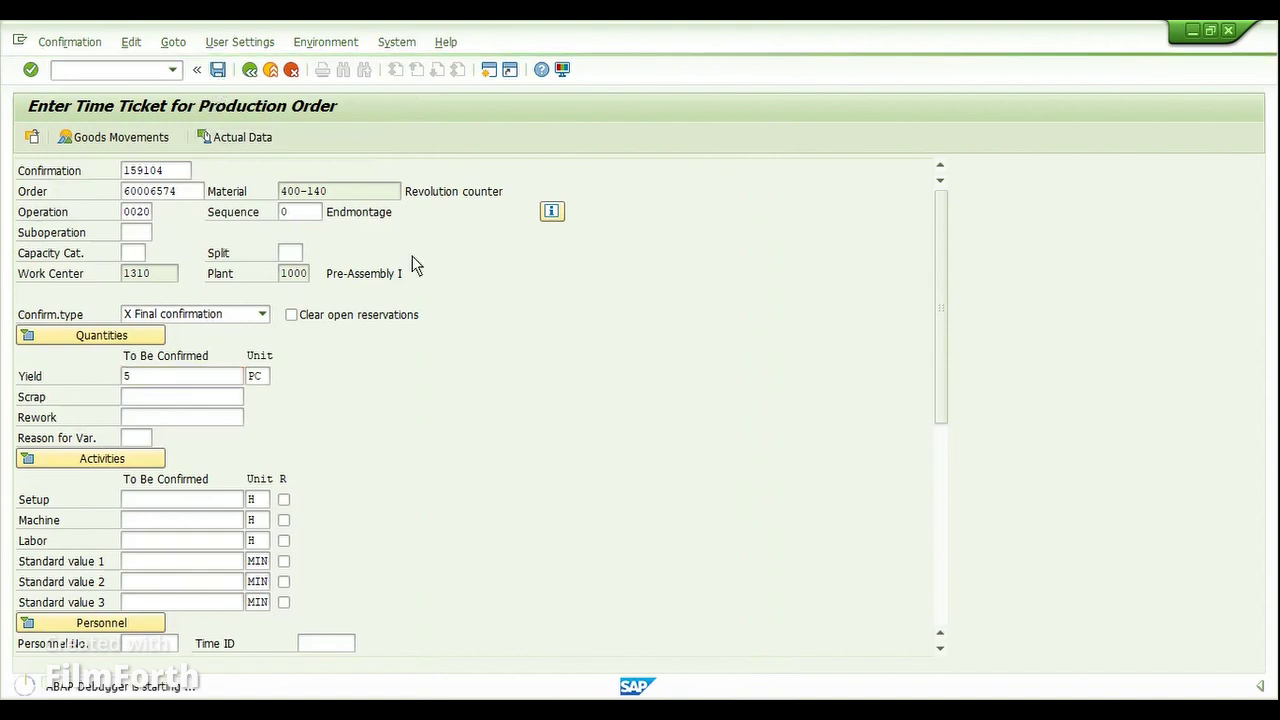
Save the final confirmation for operation 0030 of the 400-140 order in the time ticket.
{"action": "left_click", "coordinate": [152, 191]}
{"action": "key", "text": "Down"}
{"action": "key", "text": "Return"}
{"action": "key", "text": "Tab"}
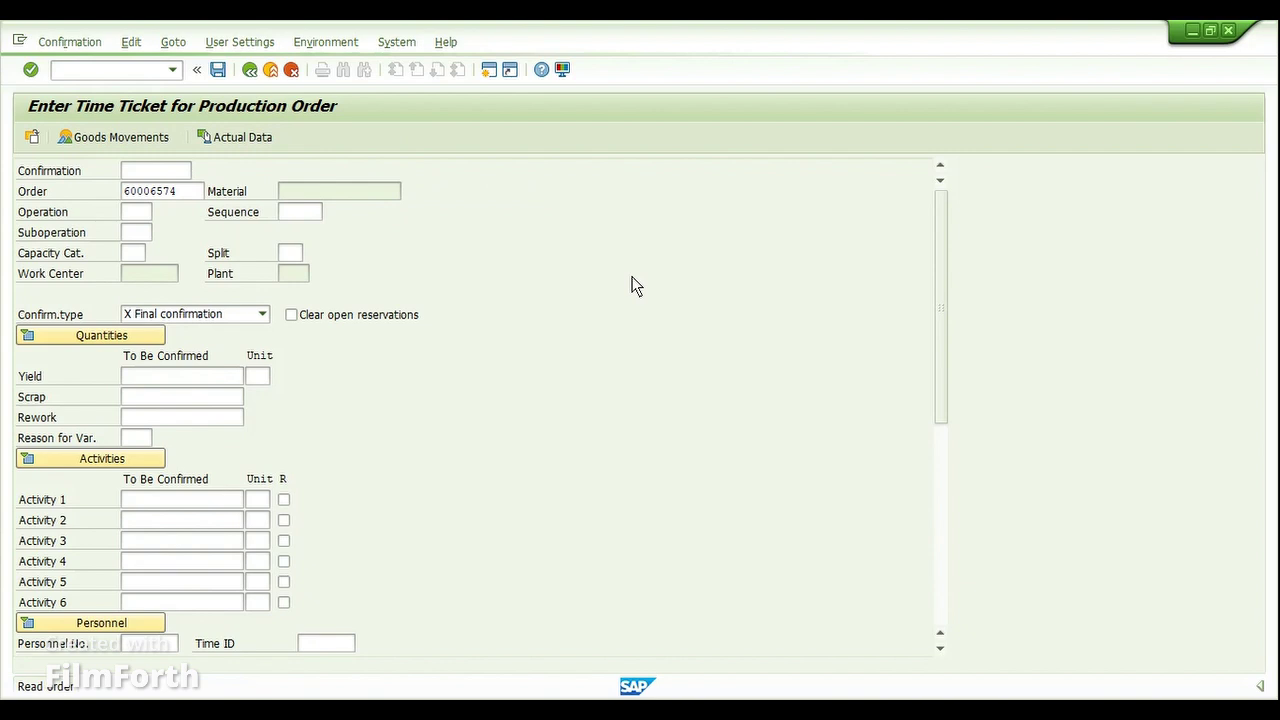
{"action": "key", "text": "F4"}
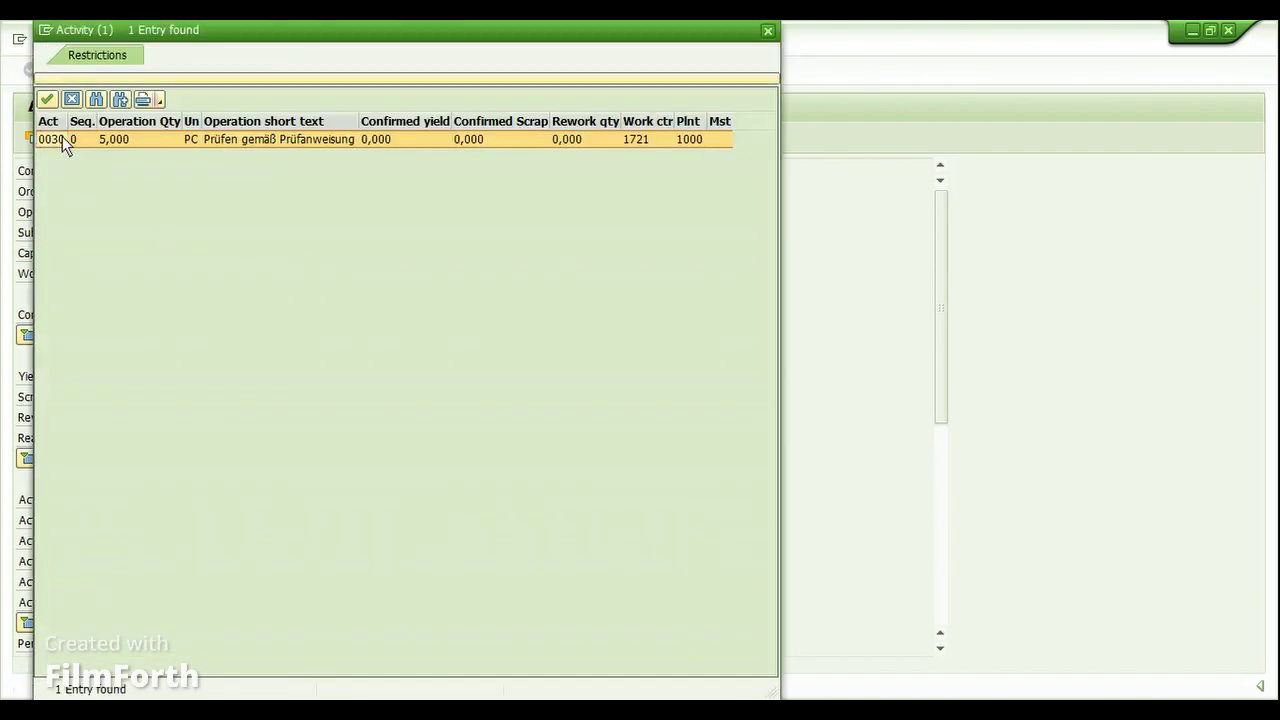
{"action": "double_click", "coordinate": [62, 138]}
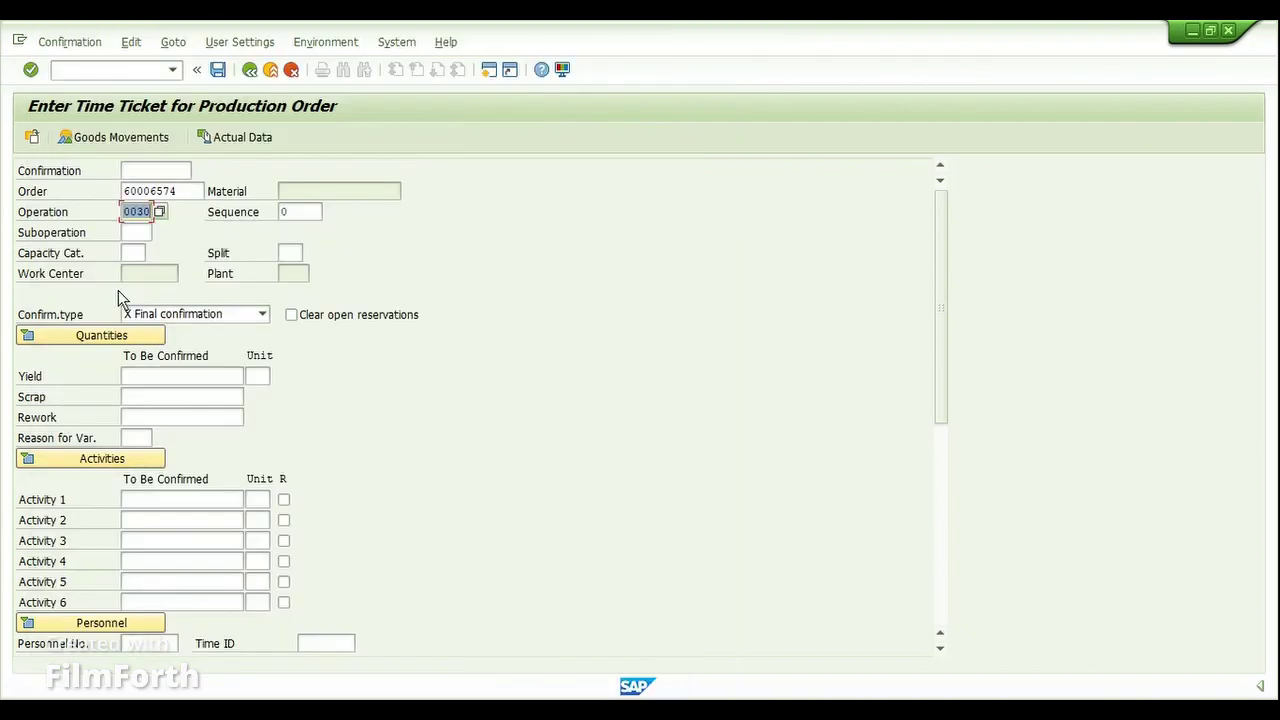
{"action": "key", "text": "Return"}
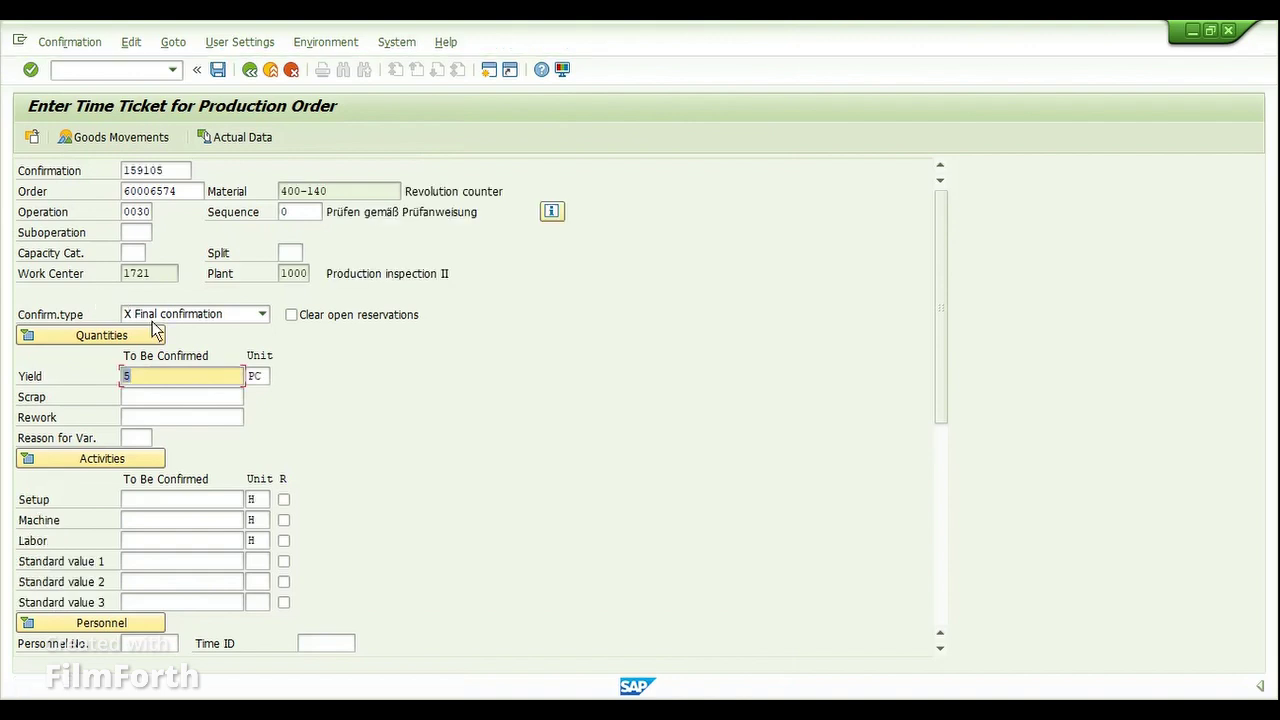
{"action": "left_click", "coordinate": [220, 71]}
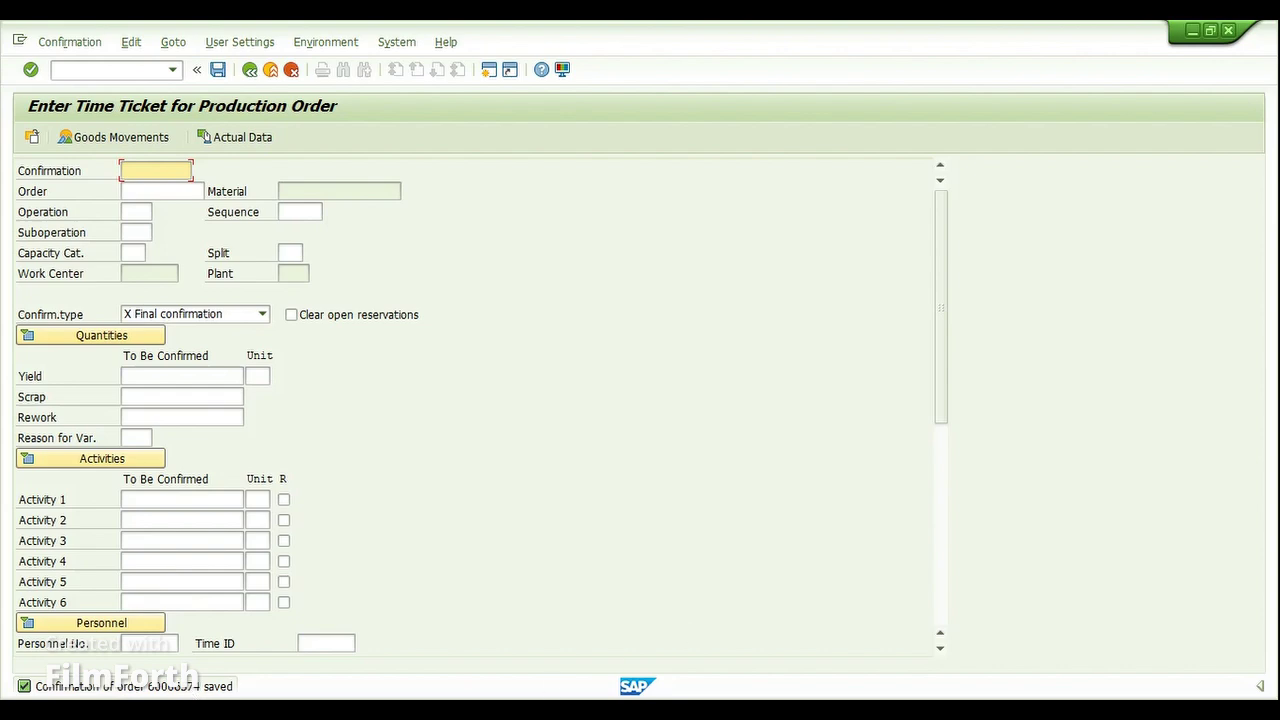
Reopen the 400-100 collective order structure from the stock/requirements list and widen the Sys.Status column to check the statuses.
{"action": "left_click", "coordinate": [521, 711]}
{"action": "left_click", "coordinate": [395, 636]}
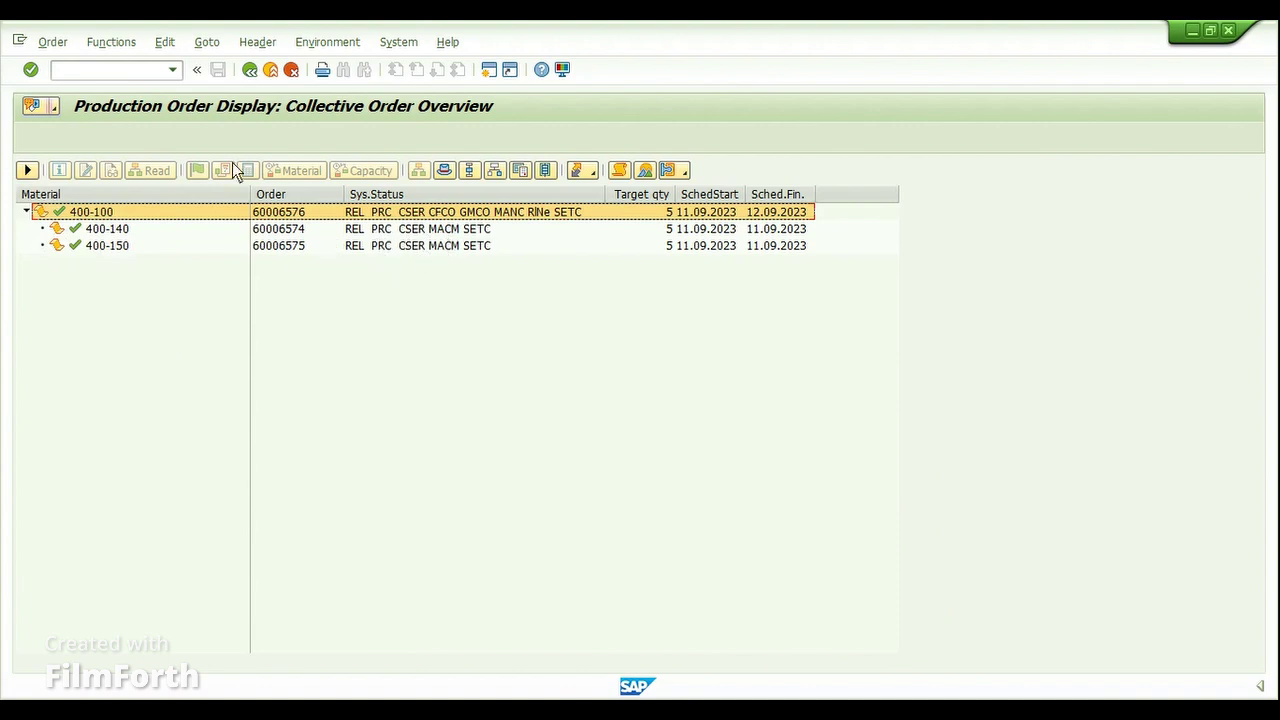
{"action": "left_click", "coordinate": [247, 77]}
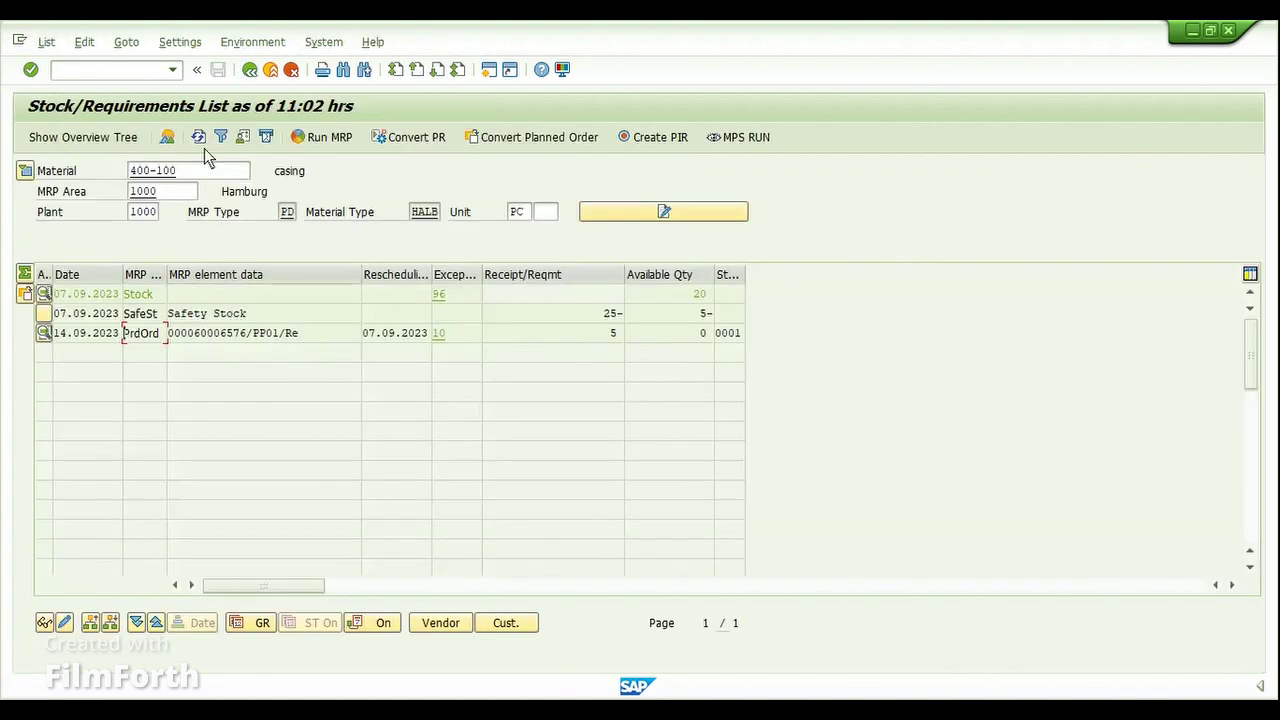
{"action": "double_click", "coordinate": [229, 333]}
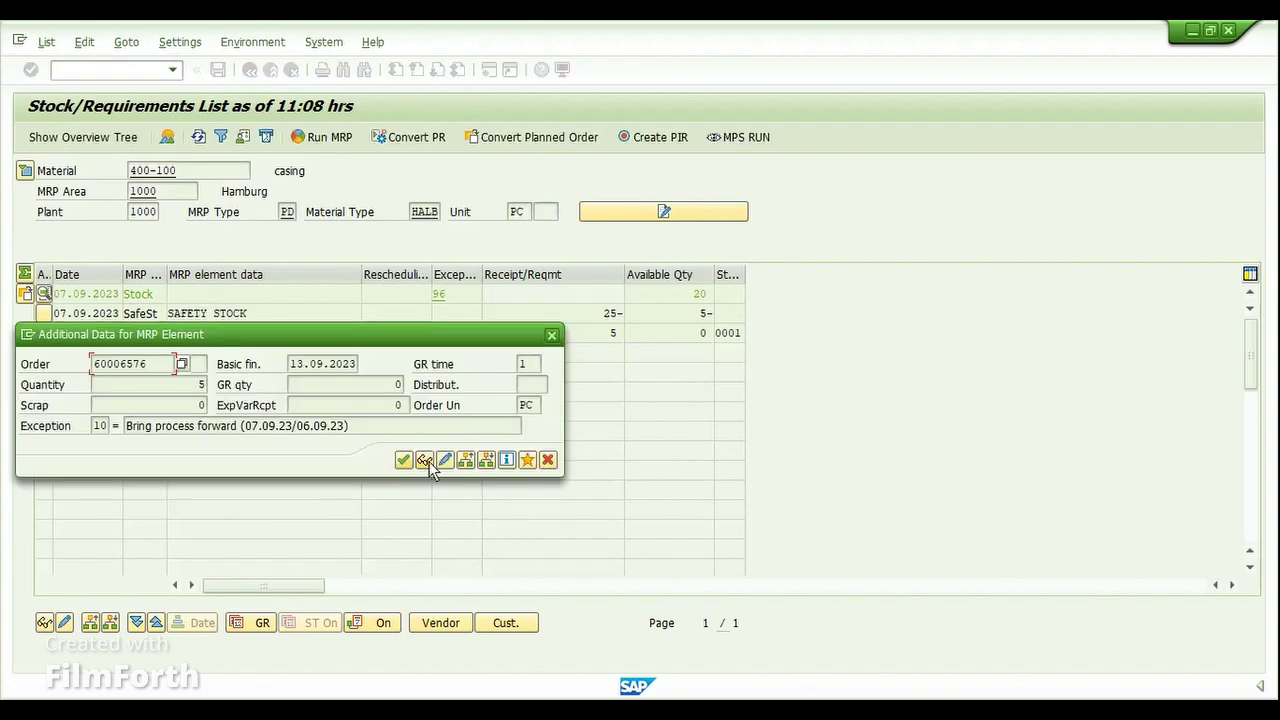
{"action": "left_click", "coordinate": [428, 463]}
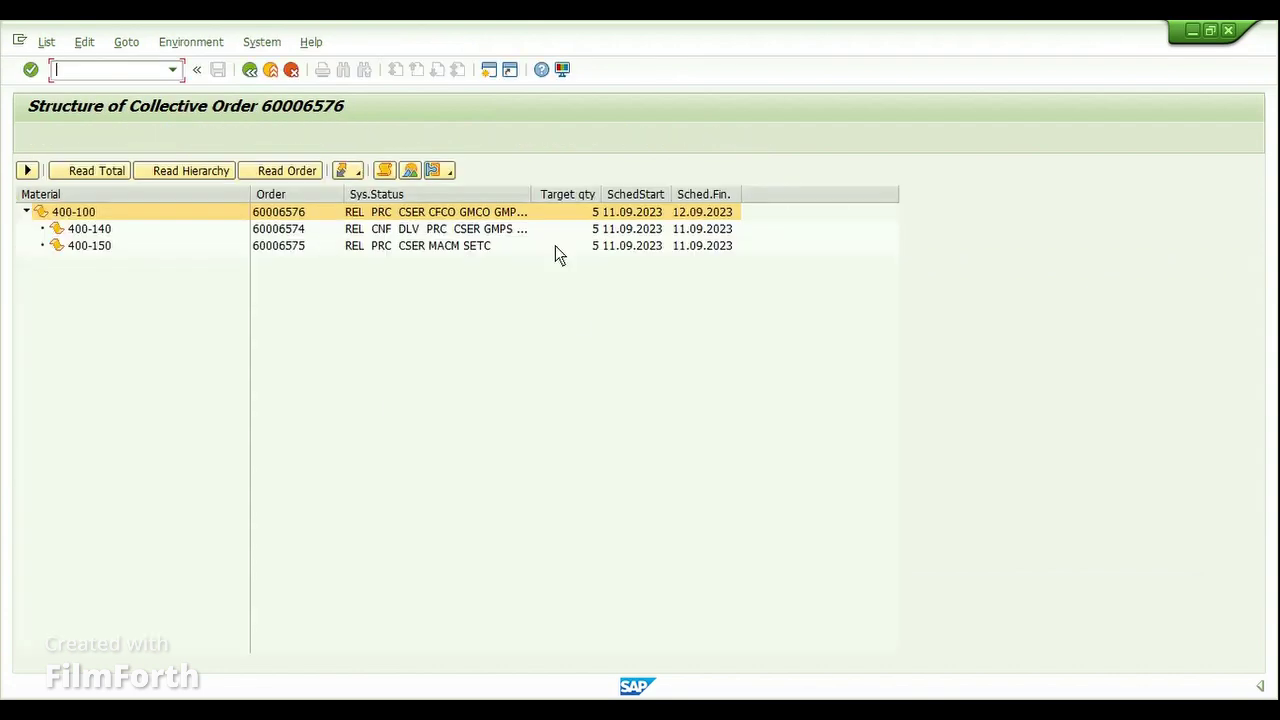
{"action": "left_click_drag", "start_coordinate": [536, 194], "coordinate": [629, 194]}
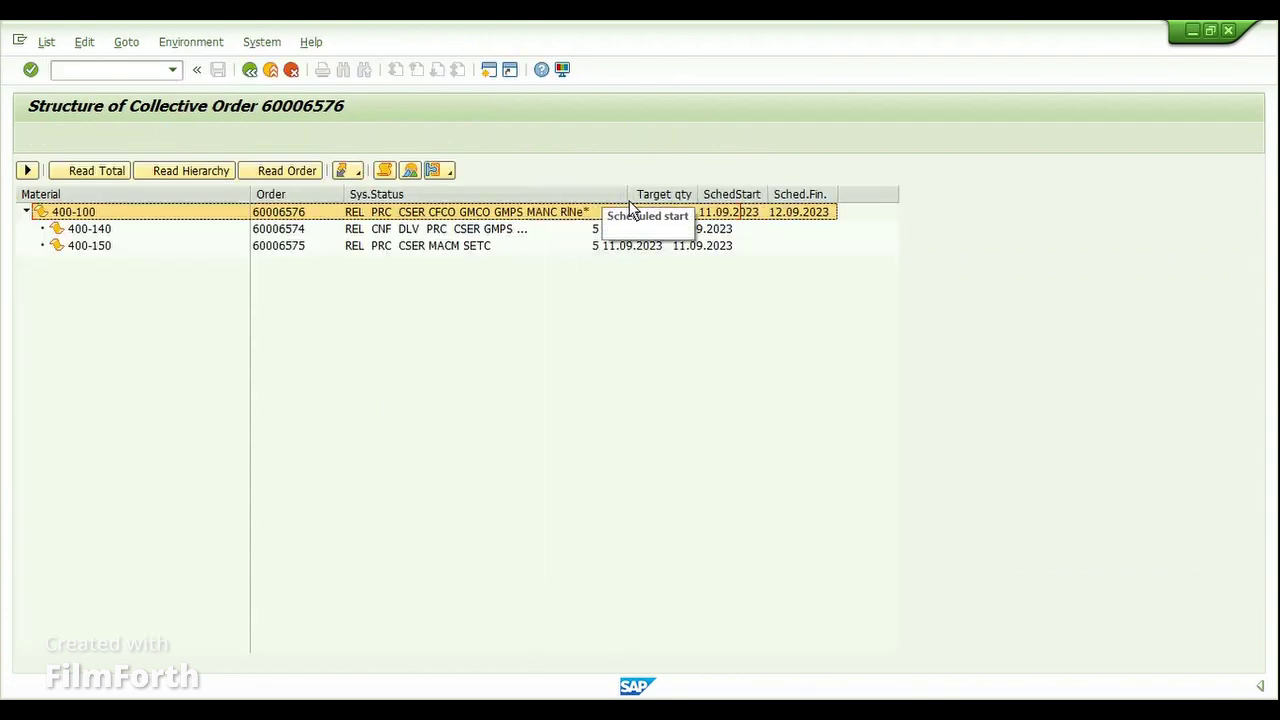
Open the 400-140 order header from the collective order structure and examine its total and delivered quantities.
{"action": "left_click", "coordinate": [367, 231]}
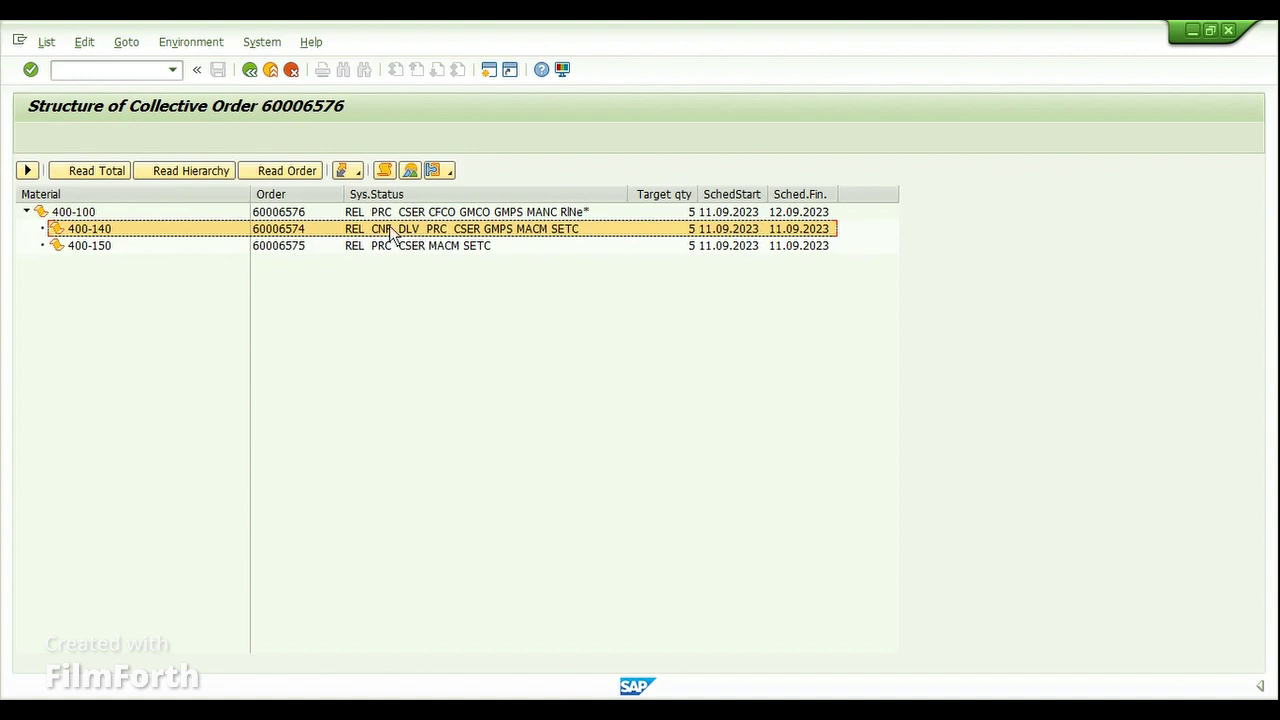
{"action": "double_click", "coordinate": [298, 236]}
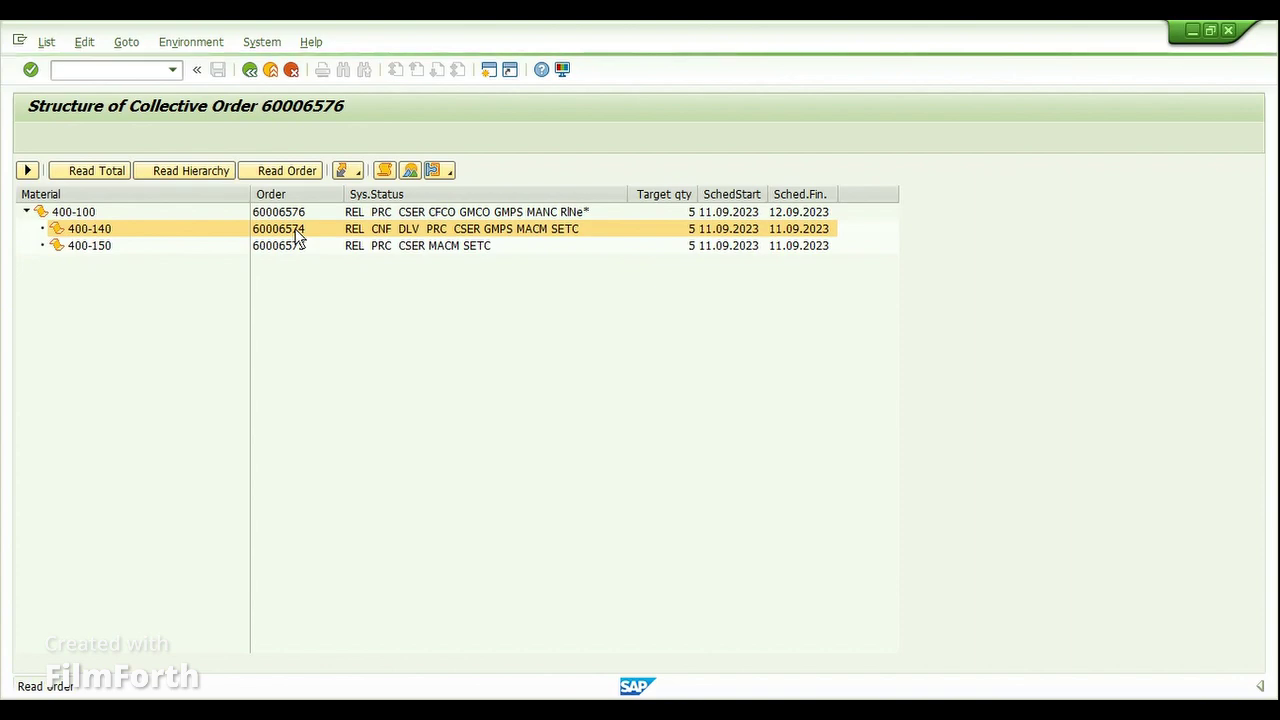
{"action": "left_click", "coordinate": [140, 319]}
{"action": "left_click_drag", "start_coordinate": [140, 319], "coordinate": [124, 321]}
{"action": "left_click", "coordinate": [143, 337]}
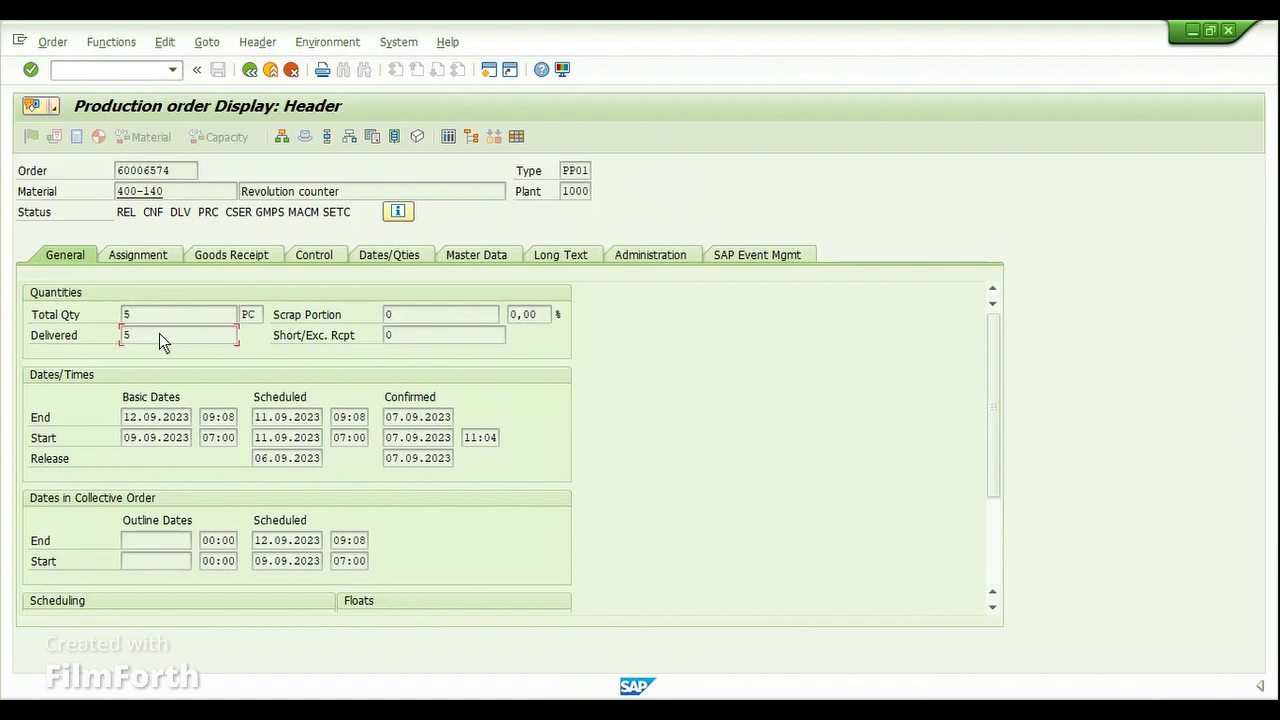
{"action": "left_click_drag", "start_coordinate": [159, 333], "coordinate": [97, 333]}
Examine the Leading Order and Superior Order entries in the 400-140 order's assignment data.
{"action": "left_click", "coordinate": [139, 256]}
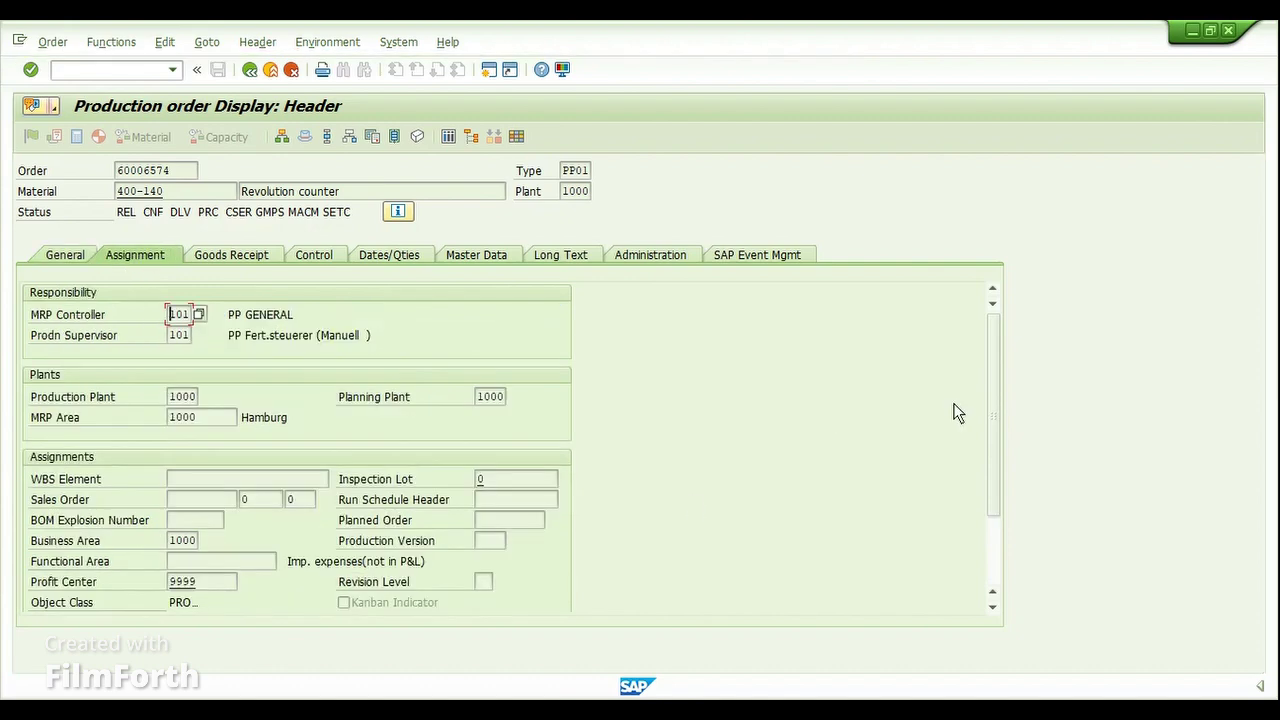
{"action": "left_click_drag", "start_coordinate": [997, 409], "coordinate": [1004, 520]}
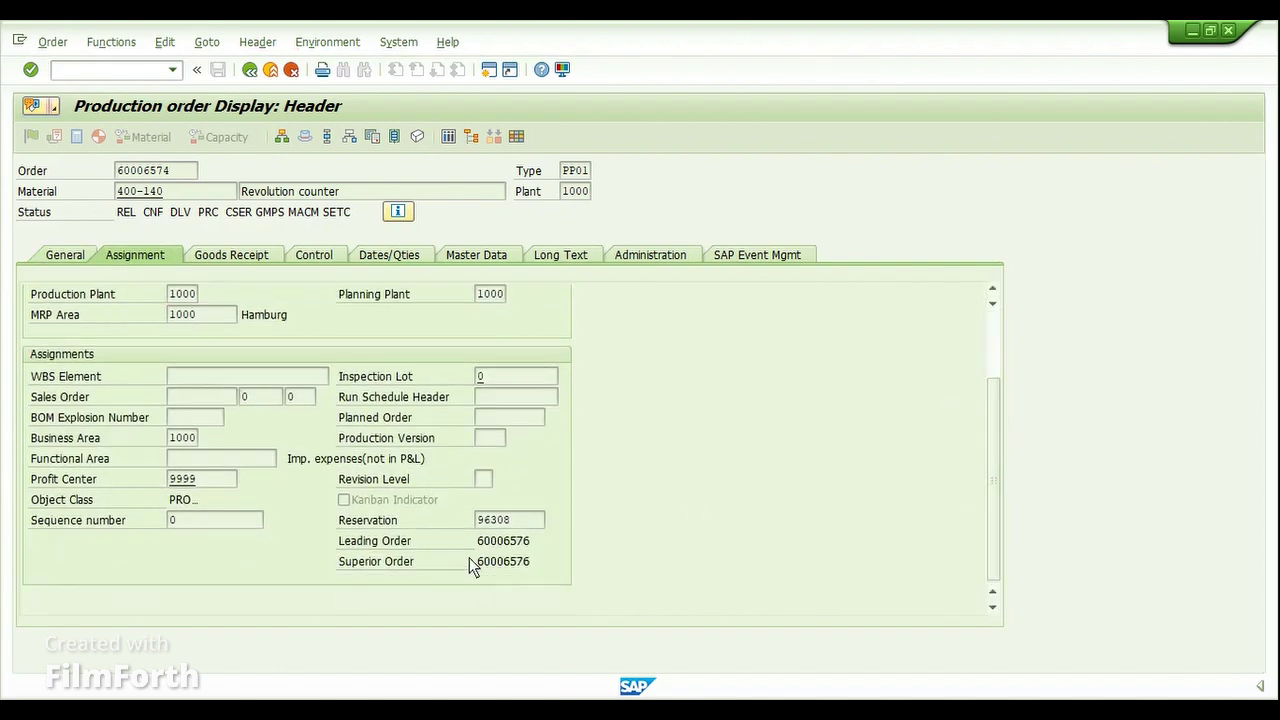
{"action": "left_click_drag", "start_coordinate": [339, 536], "coordinate": [548, 562]}
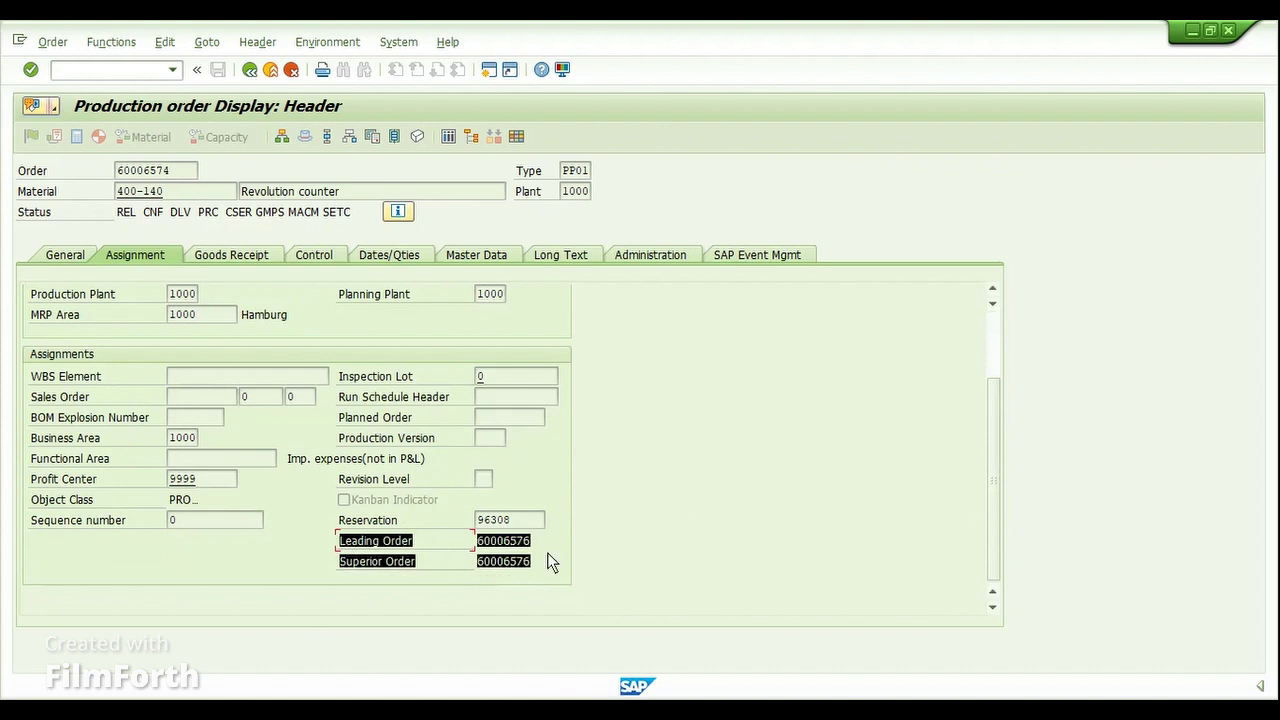
{"action": "key", "text": "ctrl+c"}
{"action": "left_click", "coordinate": [182, 172]}
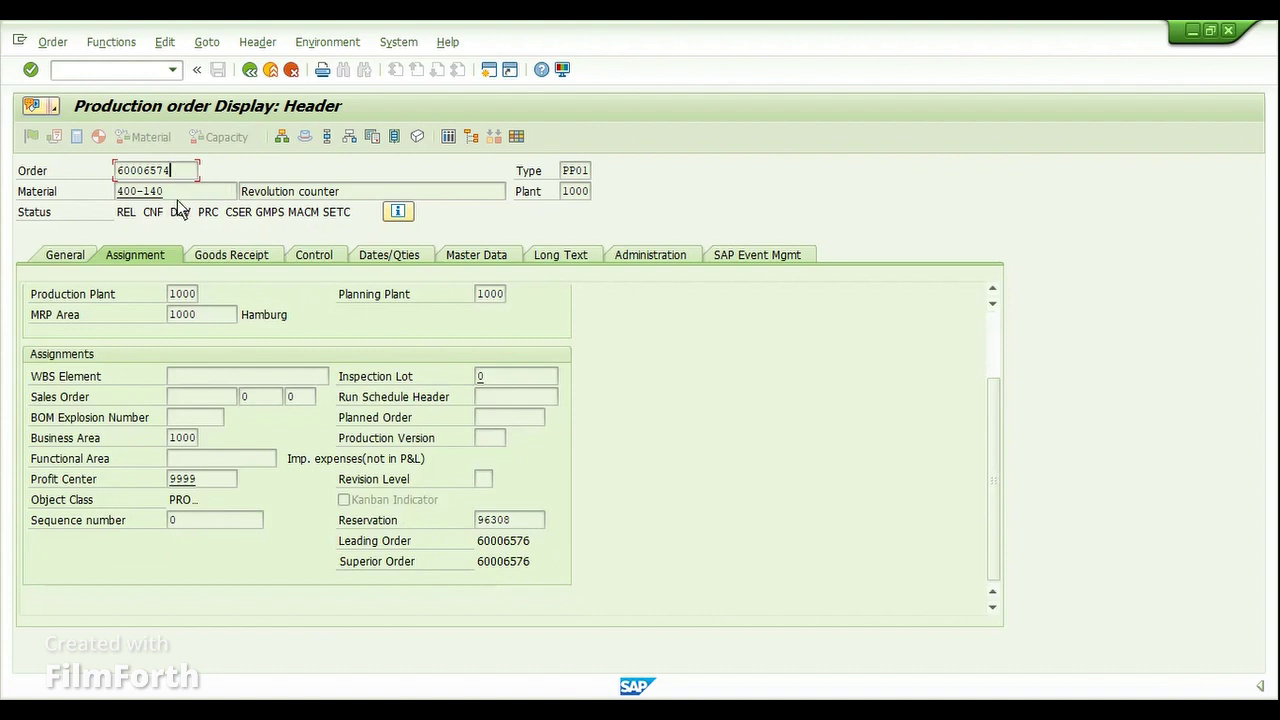
{"action": "double_click", "coordinate": [481, 547]}
{"action": "left_click", "coordinate": [527, 570]}
{"action": "left_click_drag", "start_coordinate": [516, 548], "coordinate": [540, 546]}
{"action": "left_click", "coordinate": [540, 546]}
Return to the collective order overview and compare the system statuses of the 400-140 and 400-150 orders.
{"action": "left_click", "coordinate": [250, 70]}
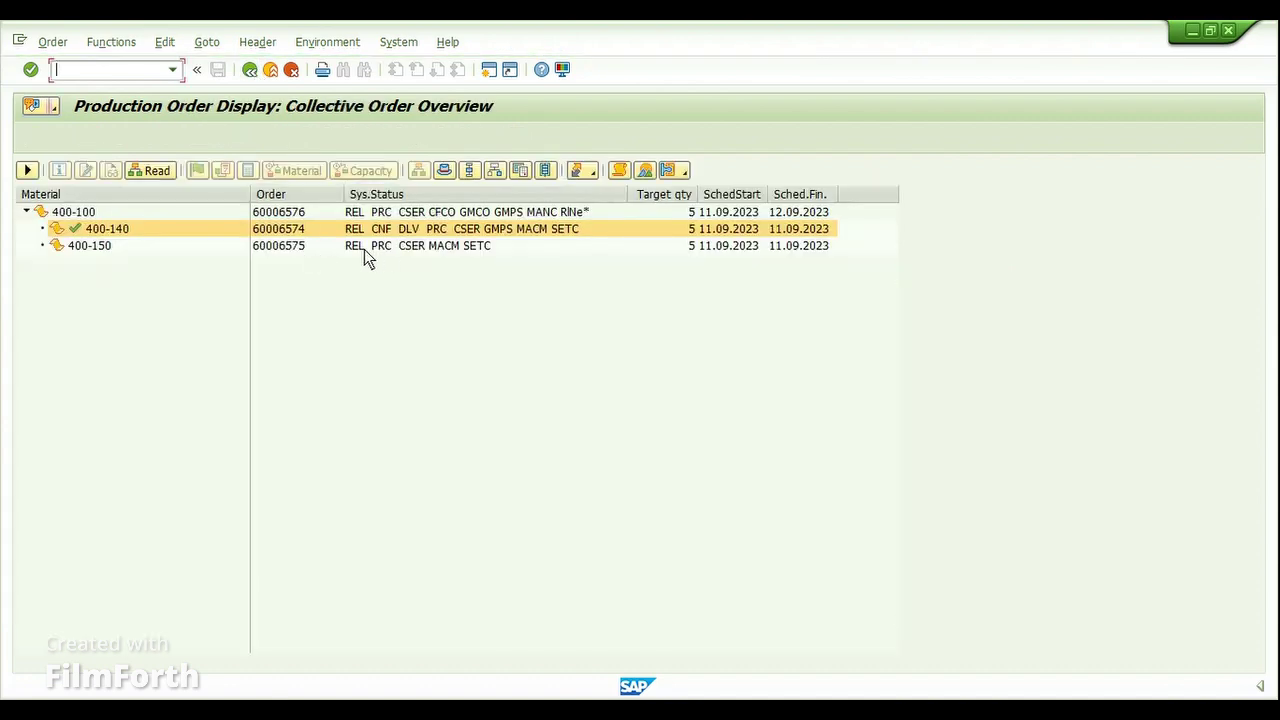
{"action": "left_click", "coordinate": [334, 250]}
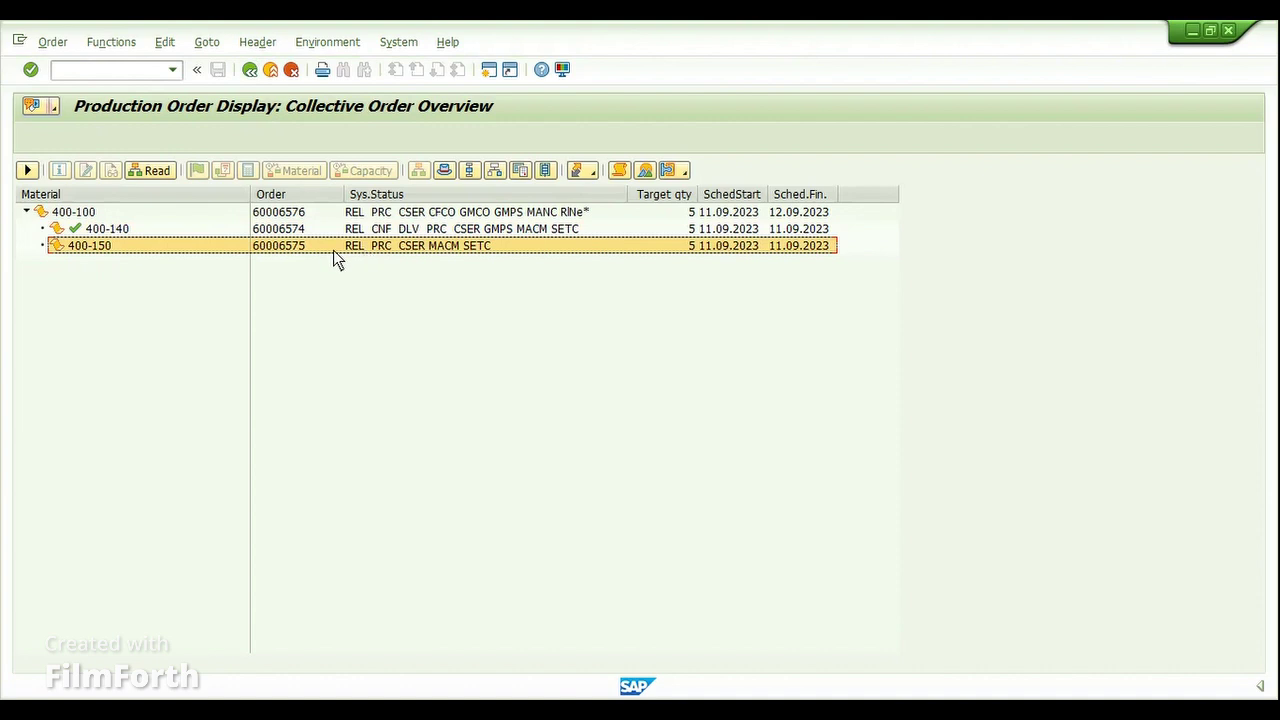
{"action": "left_click", "coordinate": [411, 230]}
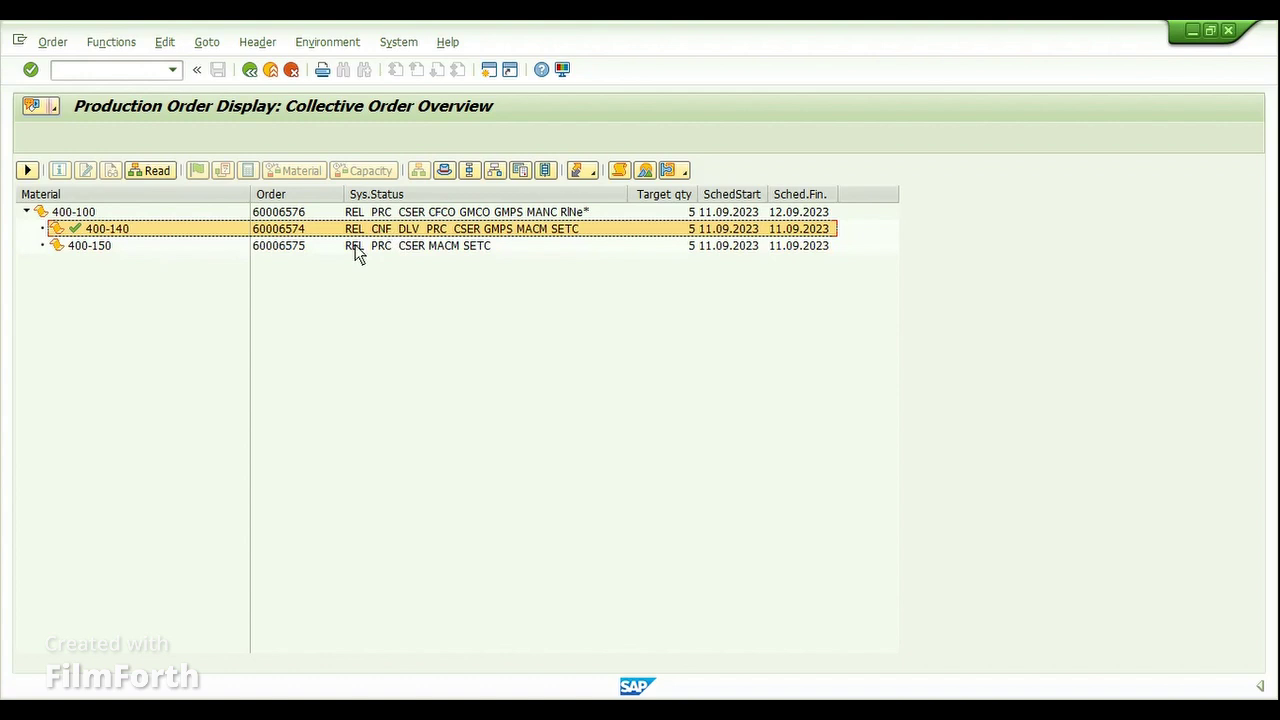
{"action": "left_click", "coordinate": [316, 250]}
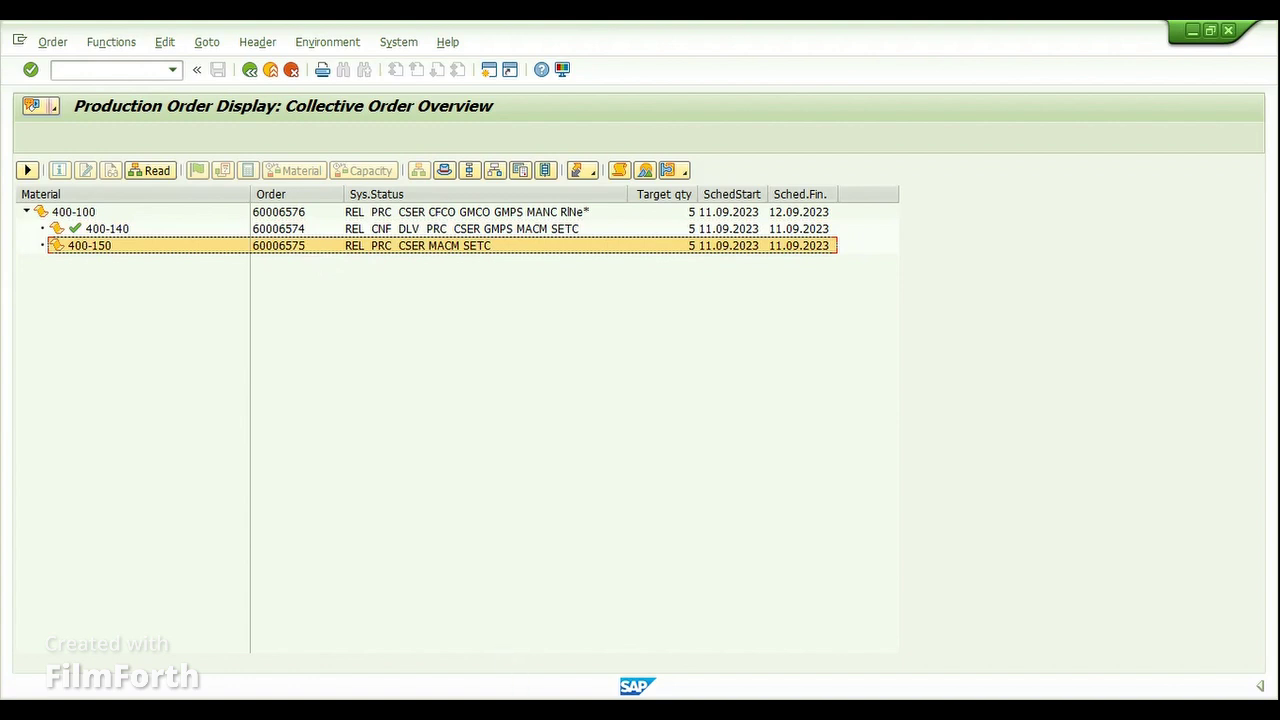
In the time ticket, check the goods movements for operation 0010 of the 400-150 order and save its final confirmation.
{"action": "left_click", "coordinate": [515, 705]}
{"action": "left_click", "coordinate": [608, 634]}
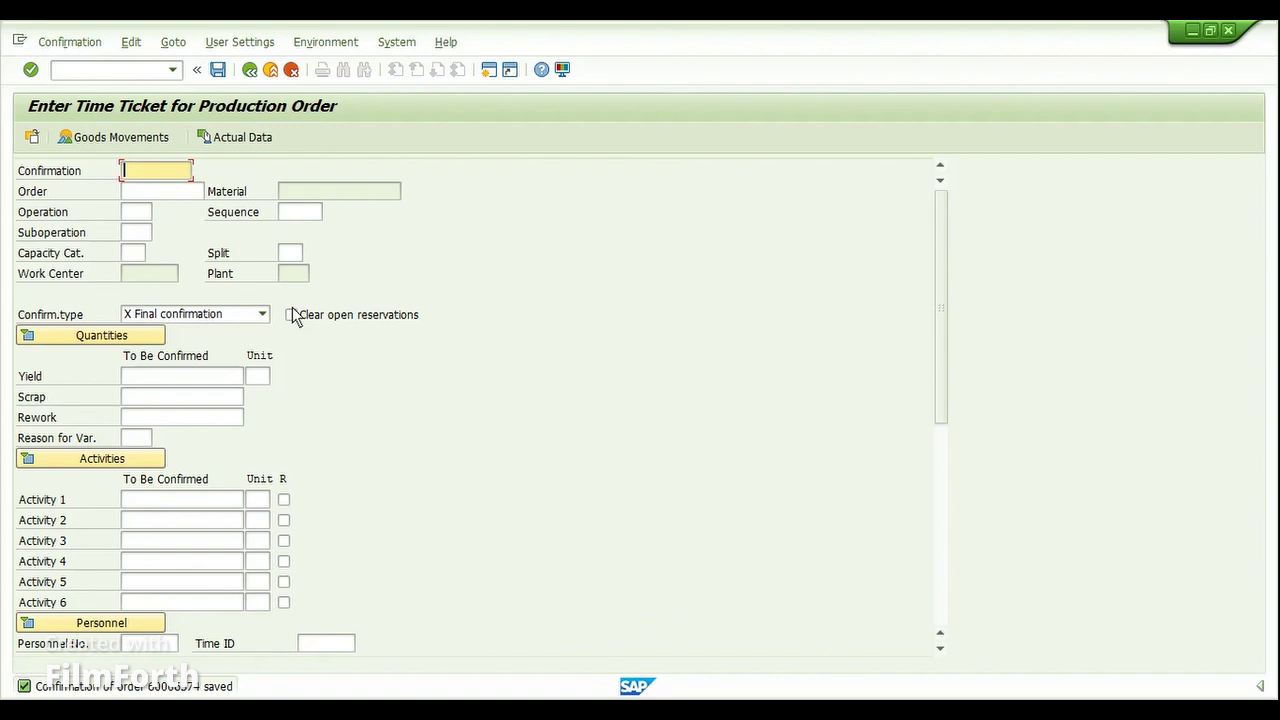
{"action": "left_click", "coordinate": [186, 192]}
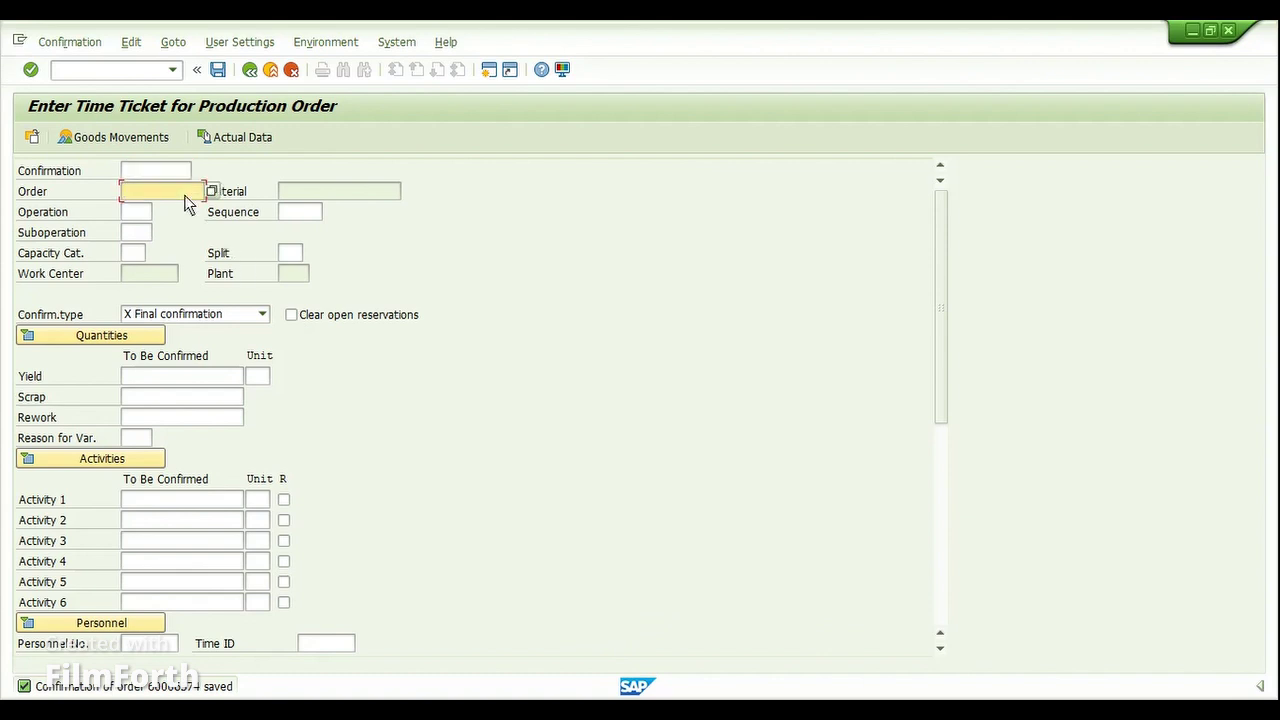
{"action": "left_click", "coordinate": [187, 195]}
{"action": "type", "text": "60006575"}
{"action": "key", "text": "Tab"}
{"action": "key", "text": "Return"}
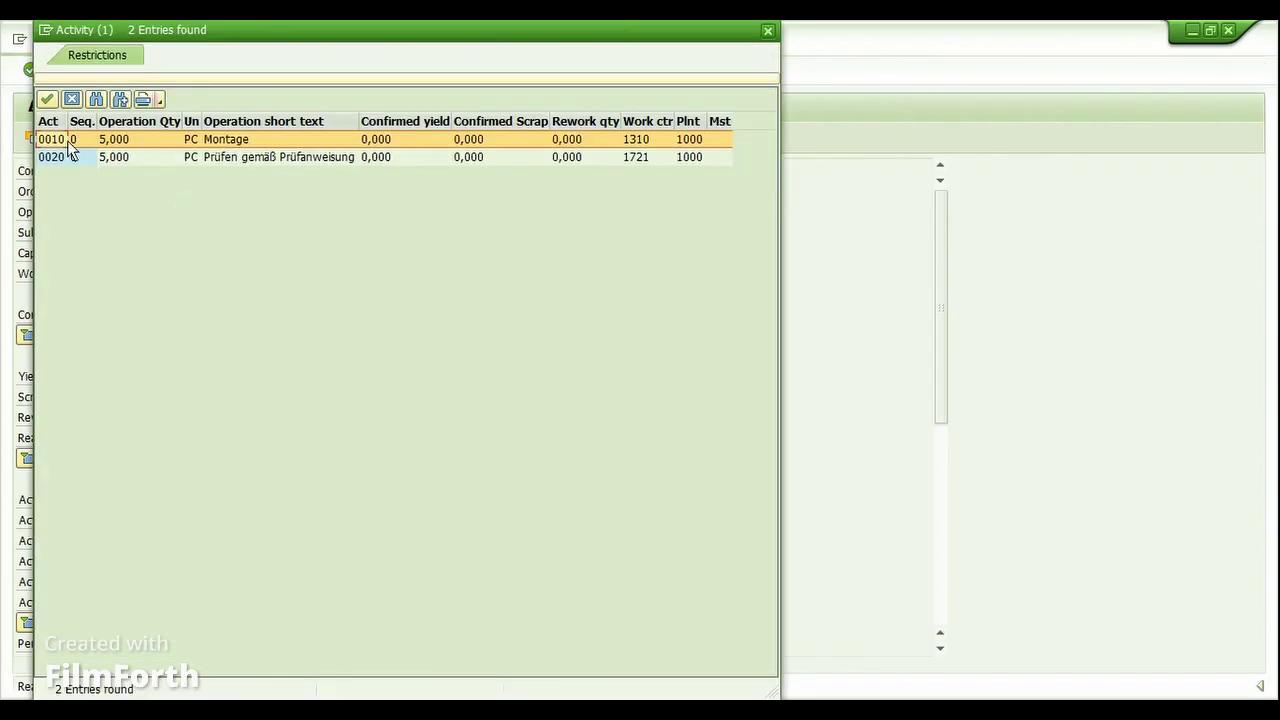
{"action": "double_click", "coordinate": [52, 139]}
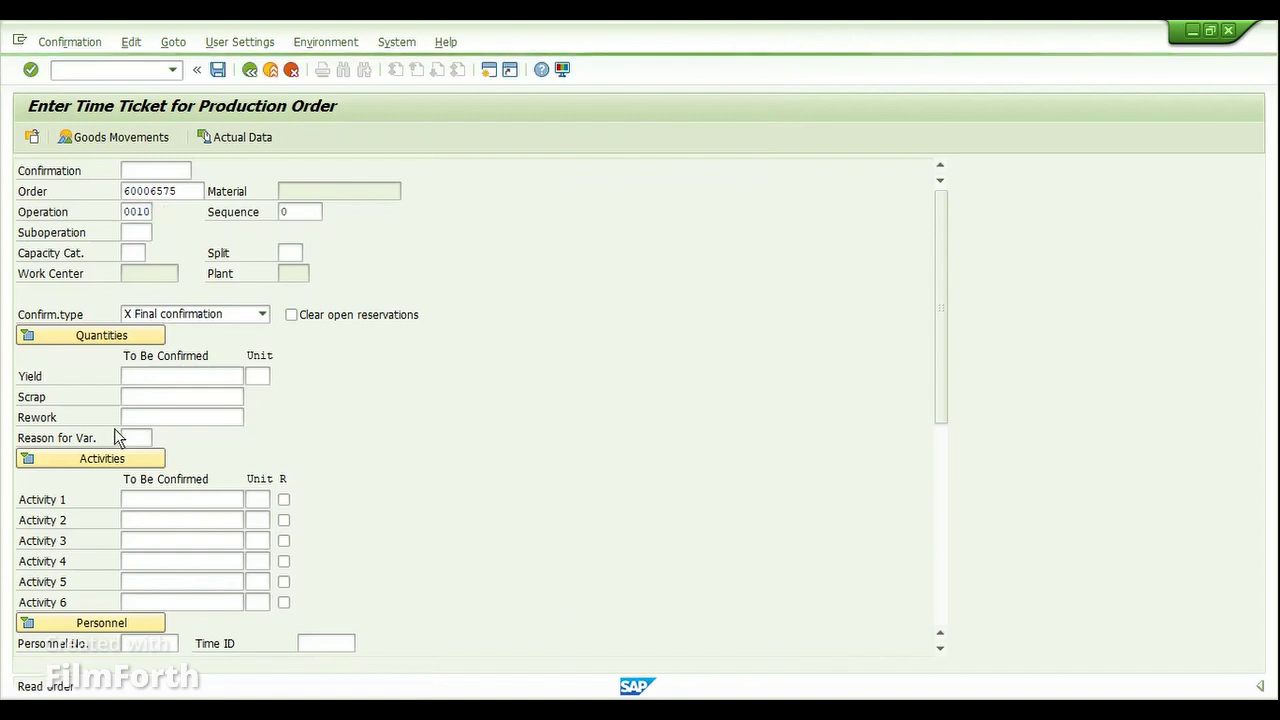
{"action": "left_click", "coordinate": [110, 137]}
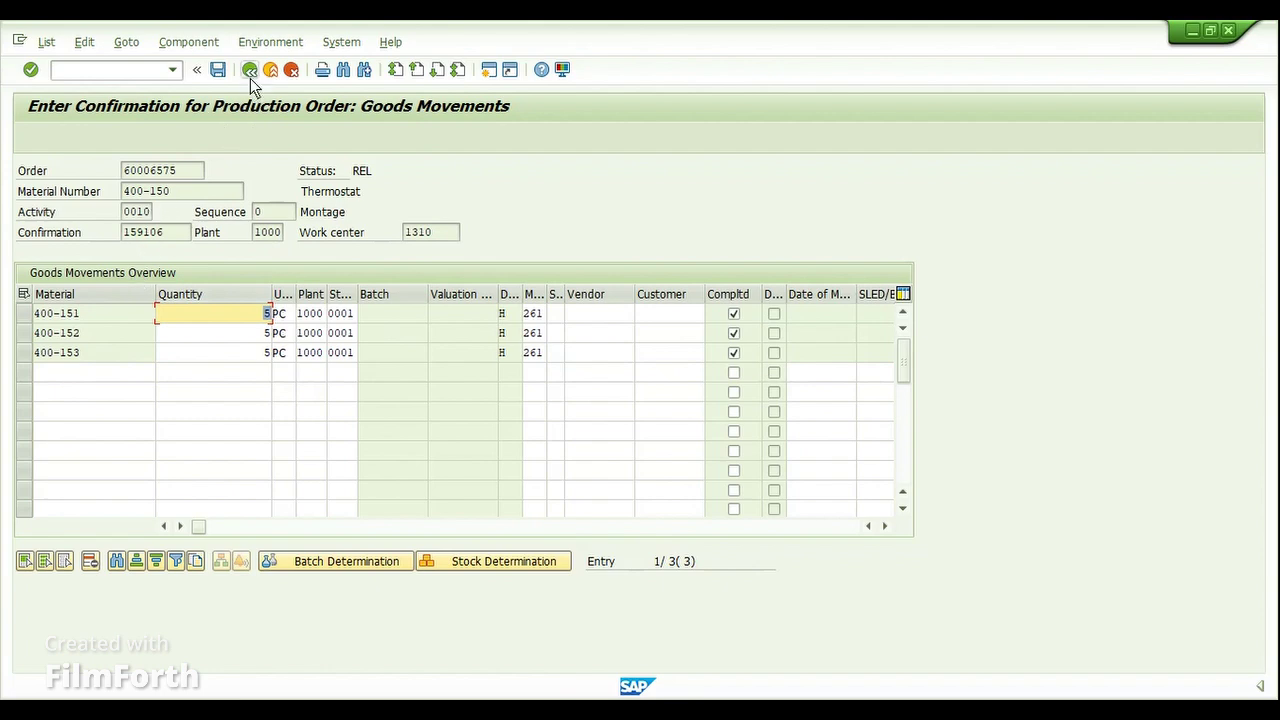
{"action": "left_click", "coordinate": [220, 74]}
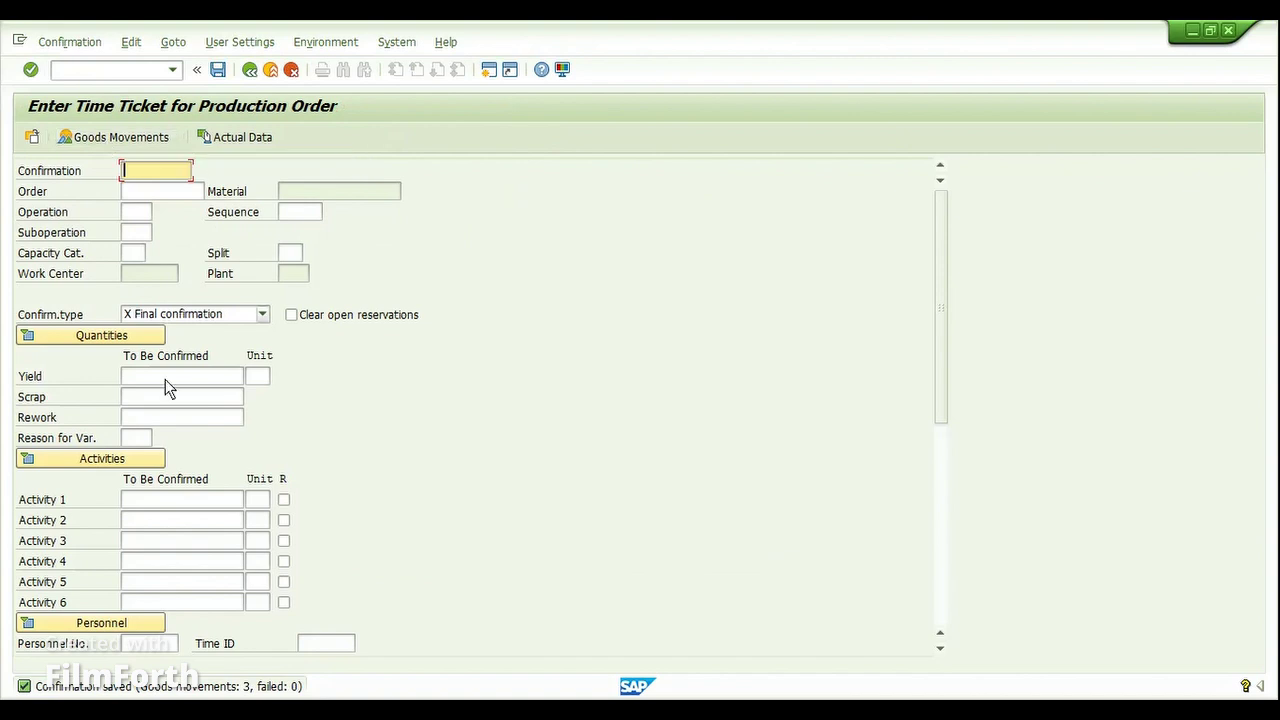
Fill a new time ticket with the 400-150 order and operation 0020.
{"action": "left_click", "coordinate": [177, 194]}
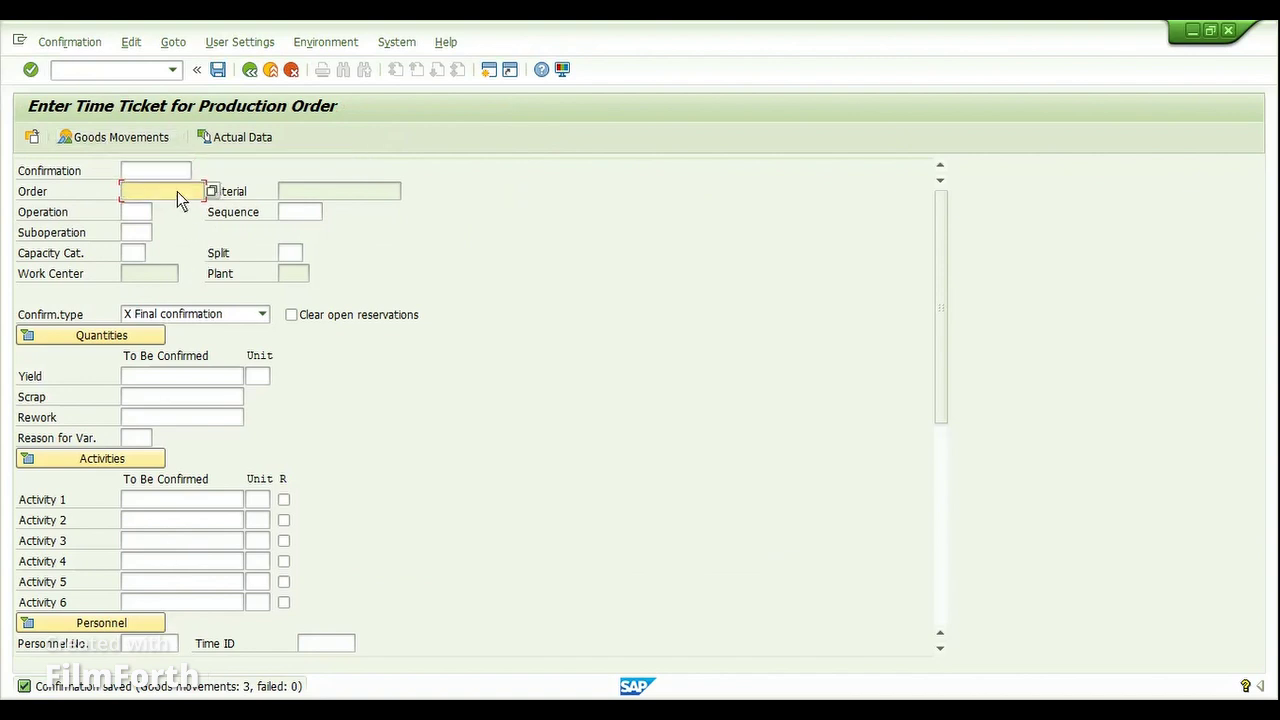
{"action": "key", "text": "Down"}
{"action": "key", "text": "Down"}
{"action": "key", "text": "Tab"}
{"action": "key", "text": "Return"}
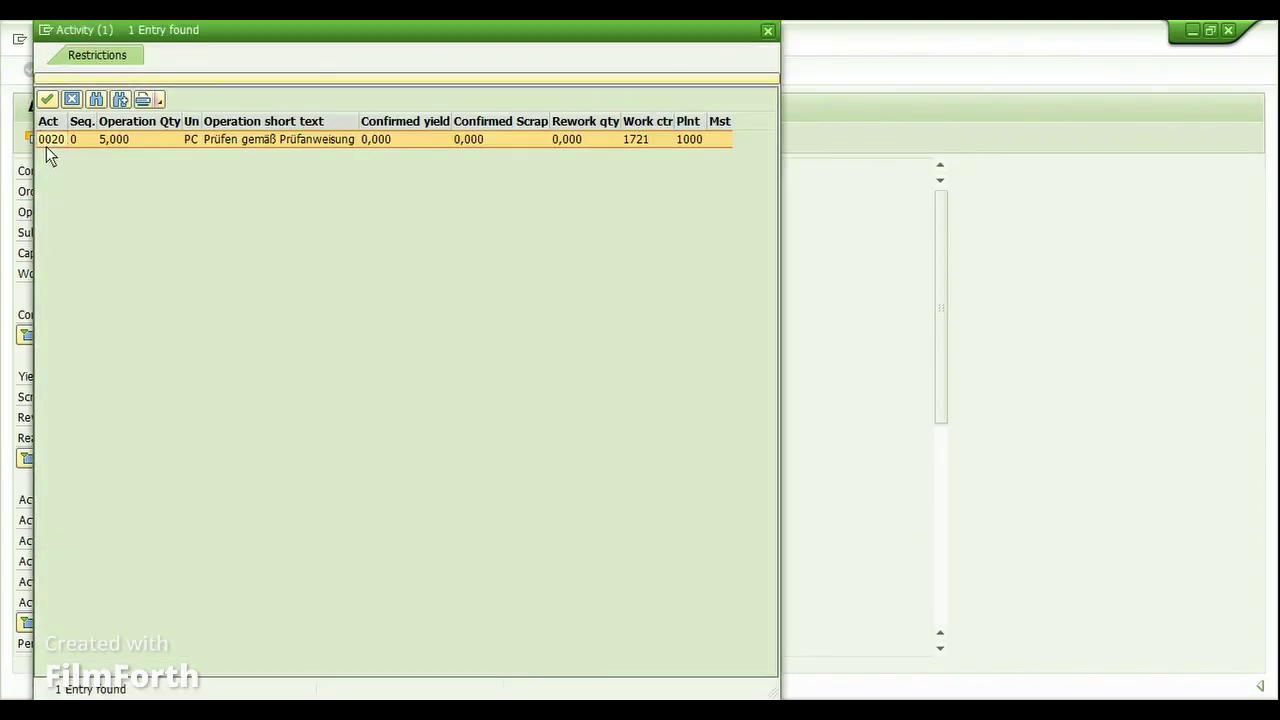
{"action": "double_click", "coordinate": [45, 146]}
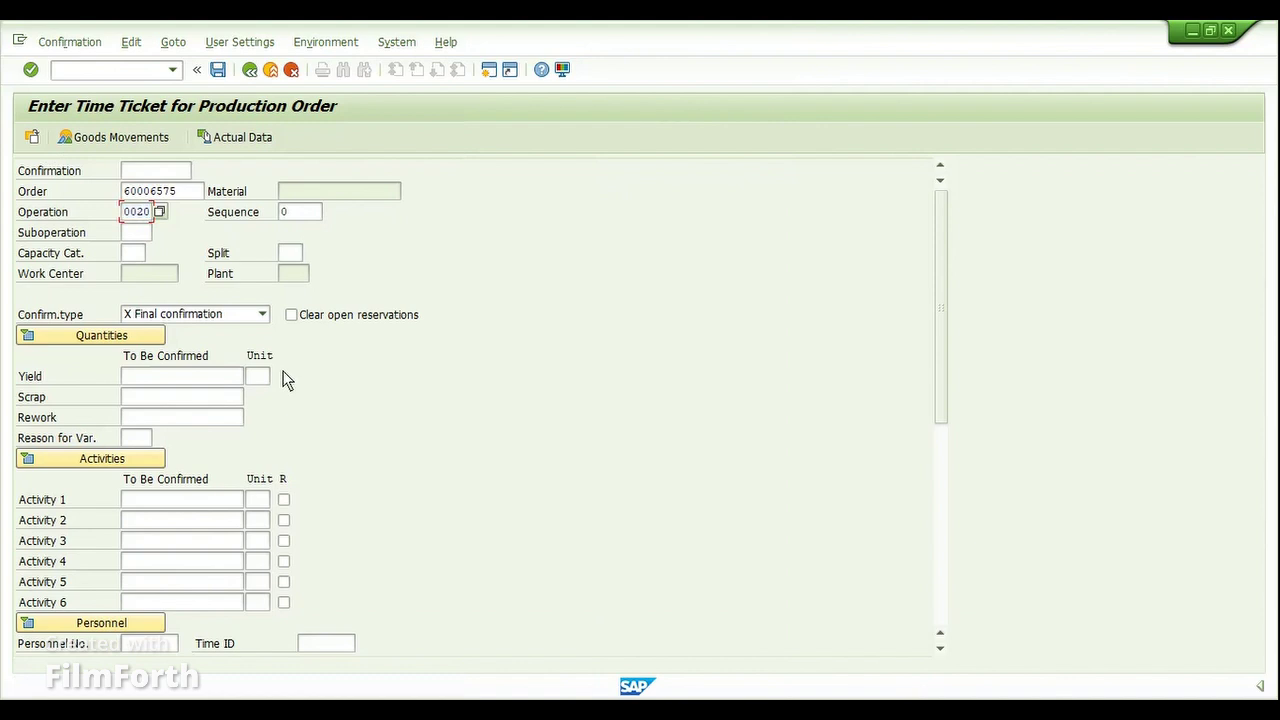
Examine operation 0020's goods movements with the movement type column widened, and save the 400-150 order's final confirmation.
{"action": "key", "text": "Return"}
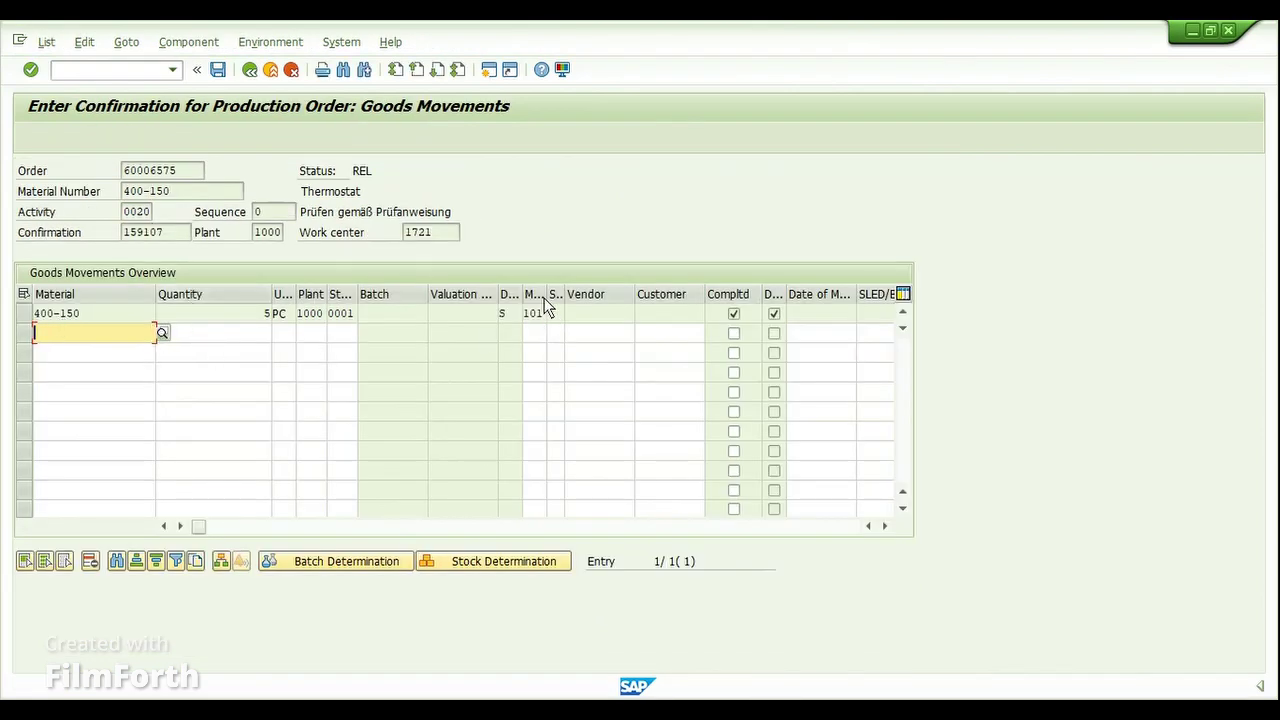
{"action": "left_click_drag", "start_coordinate": [546, 300], "coordinate": [573, 300]}
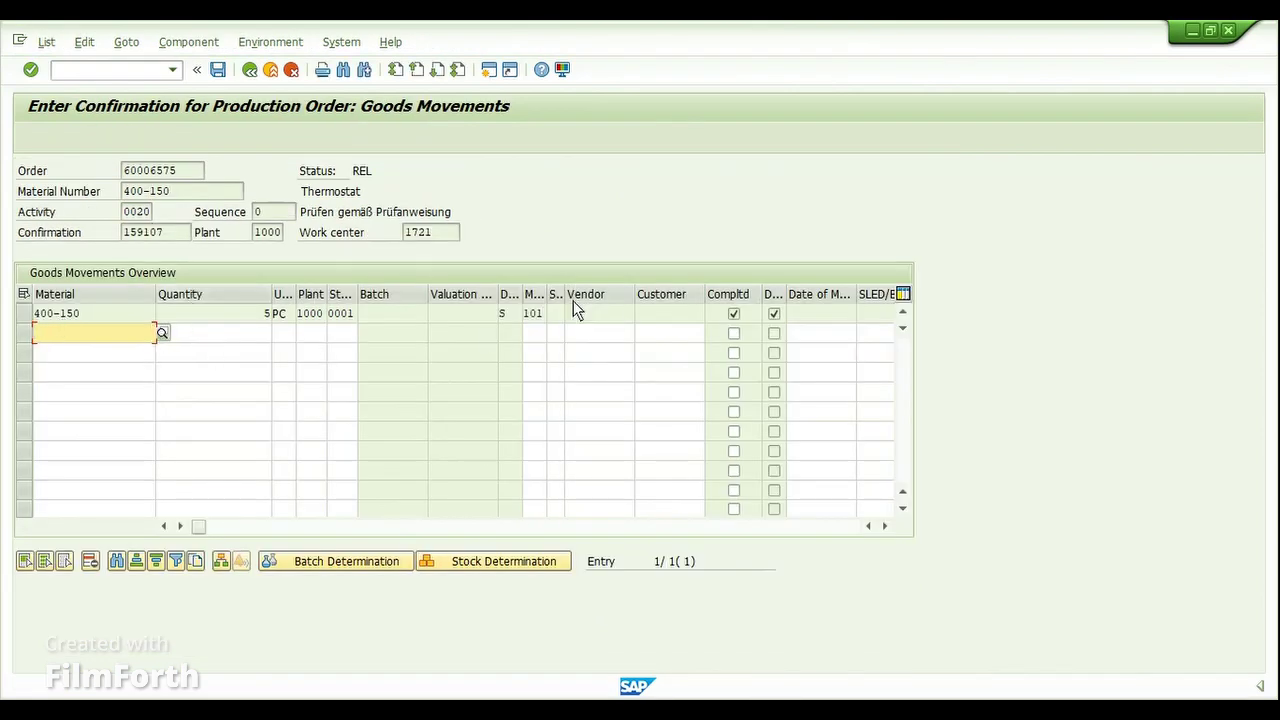
{"action": "left_click", "coordinate": [185, 195]}
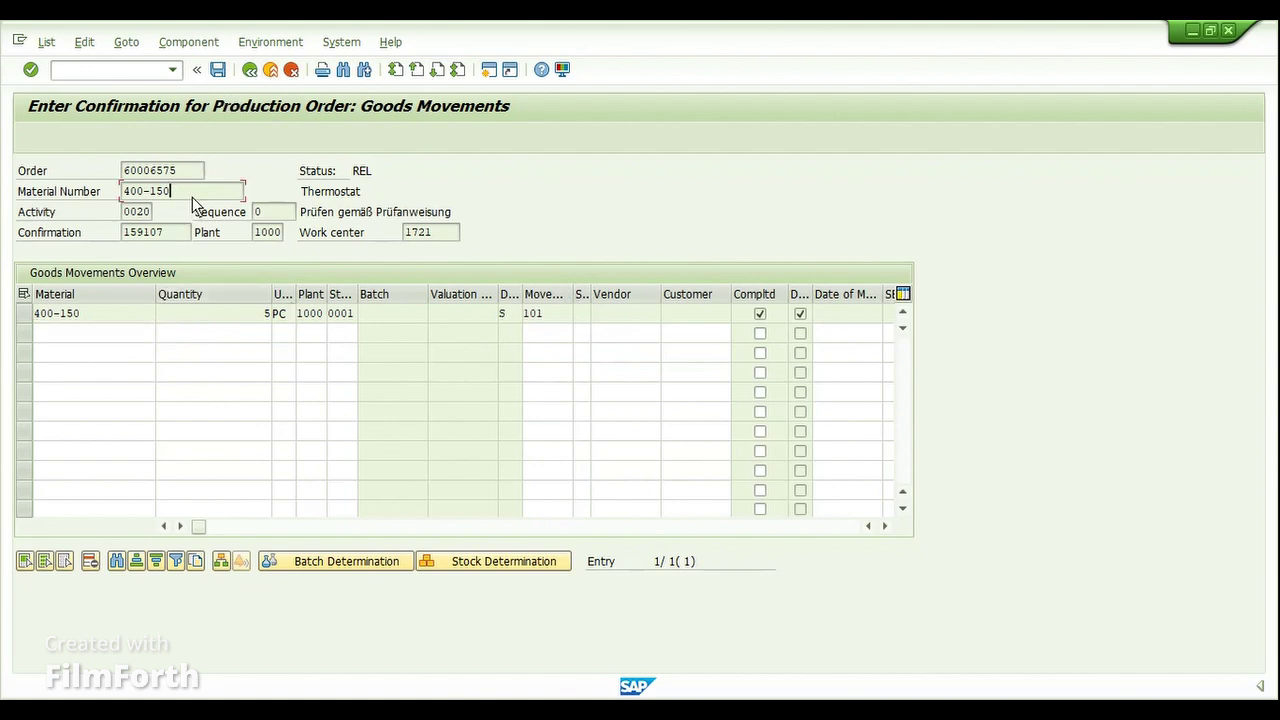
{"action": "left_click", "coordinate": [249, 70]}
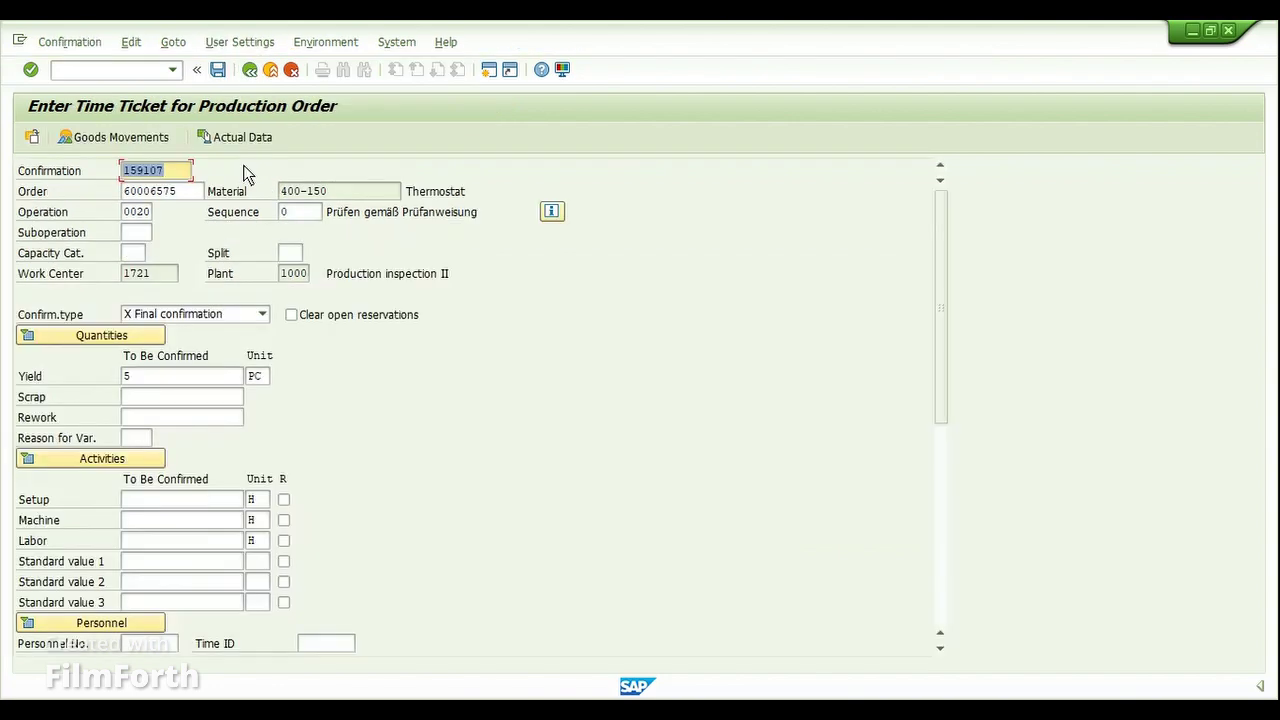
{"action": "left_click", "coordinate": [217, 69]}
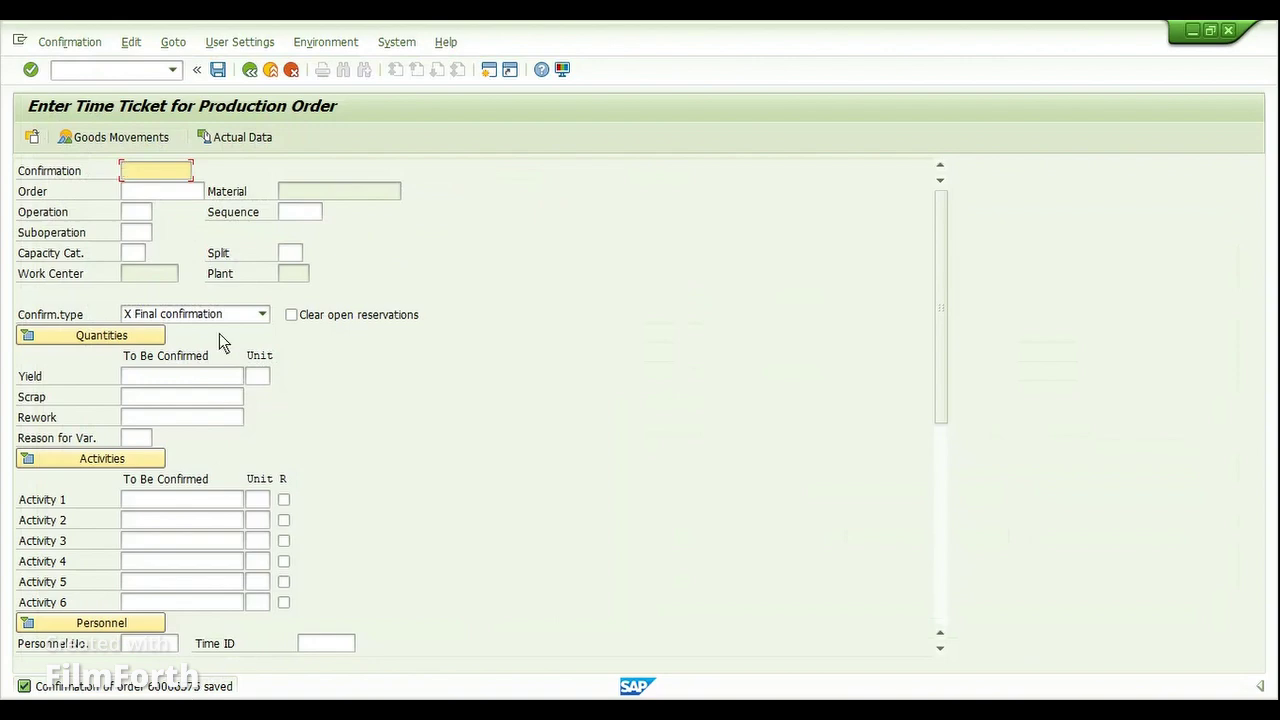
Reopen the 400-100 collective order structure from the stock/requirements list and widen the Sys.Status column to compare the three orders' statuses.
{"action": "left_click", "coordinate": [522, 710]}
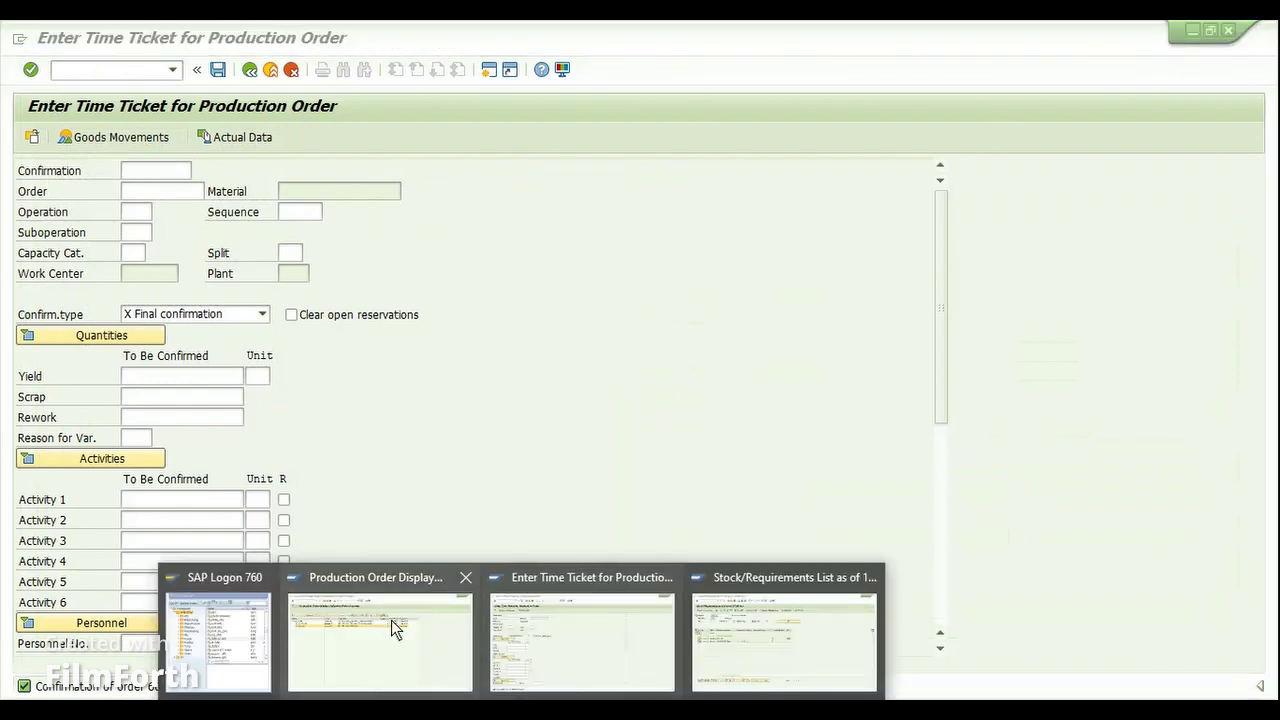
{"action": "left_click", "coordinate": [391, 621]}
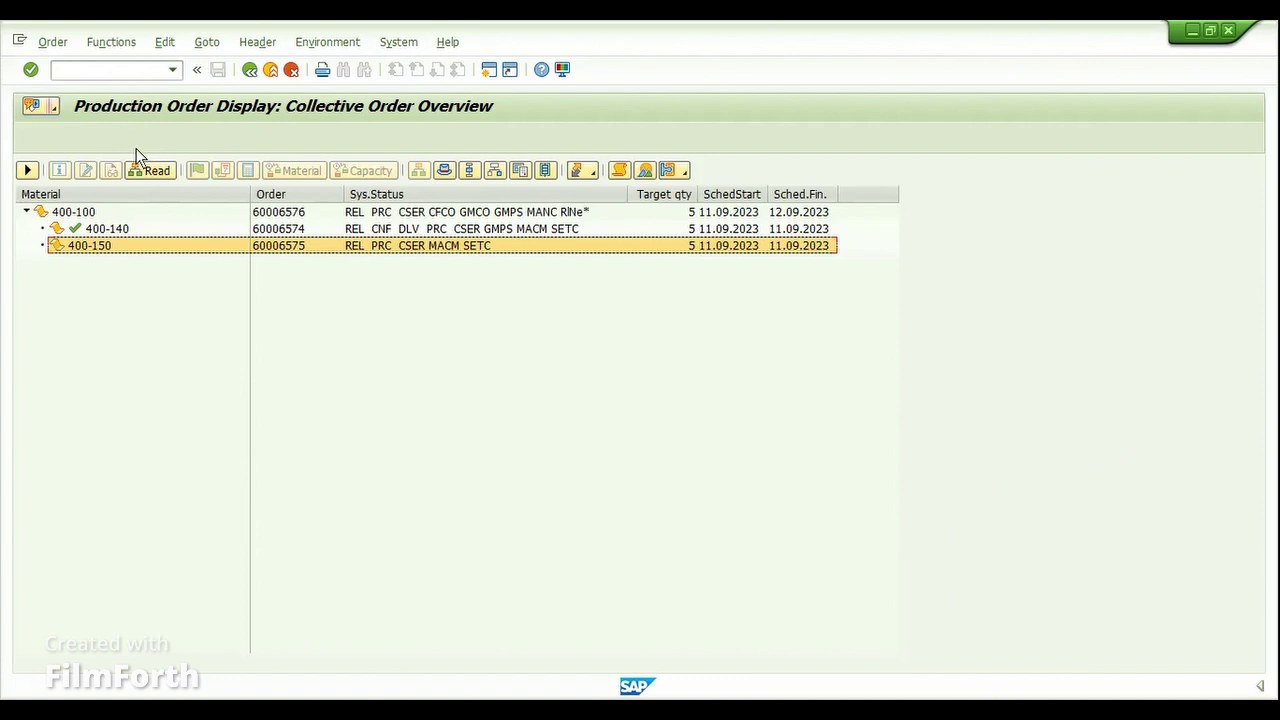
{"action": "left_click", "coordinate": [251, 69]}
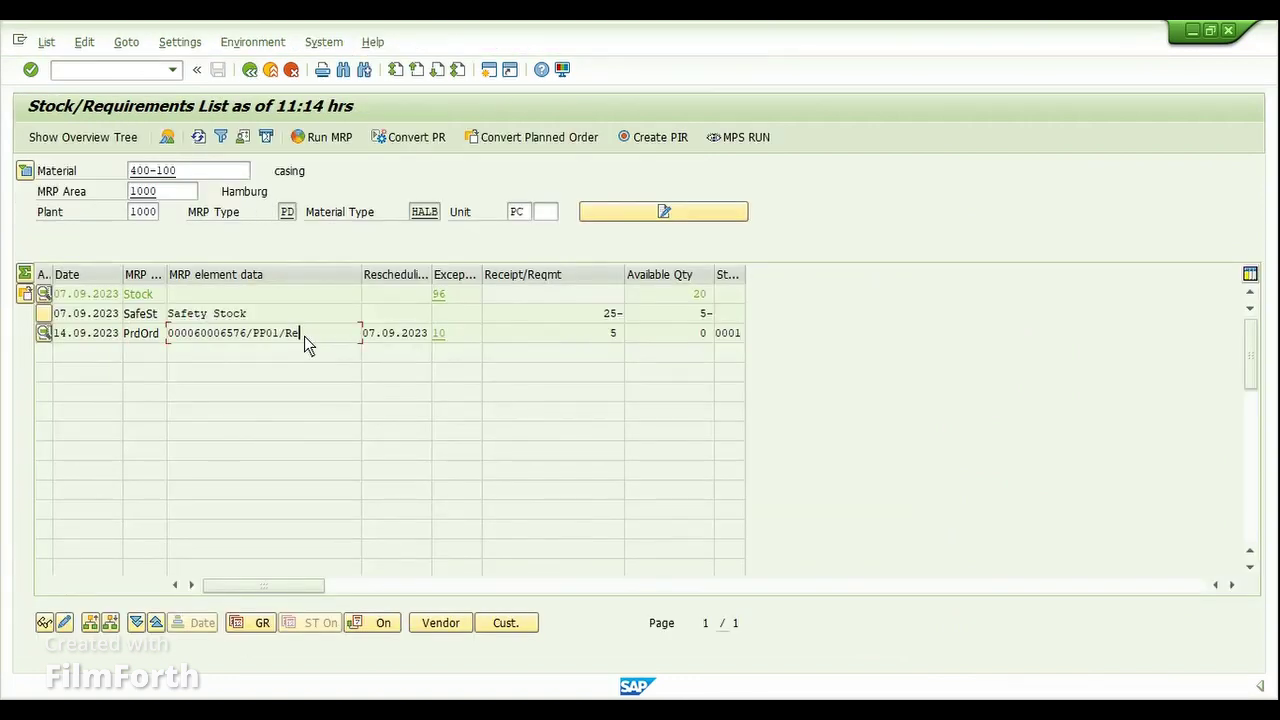
{"action": "double_click", "coordinate": [237, 336]}
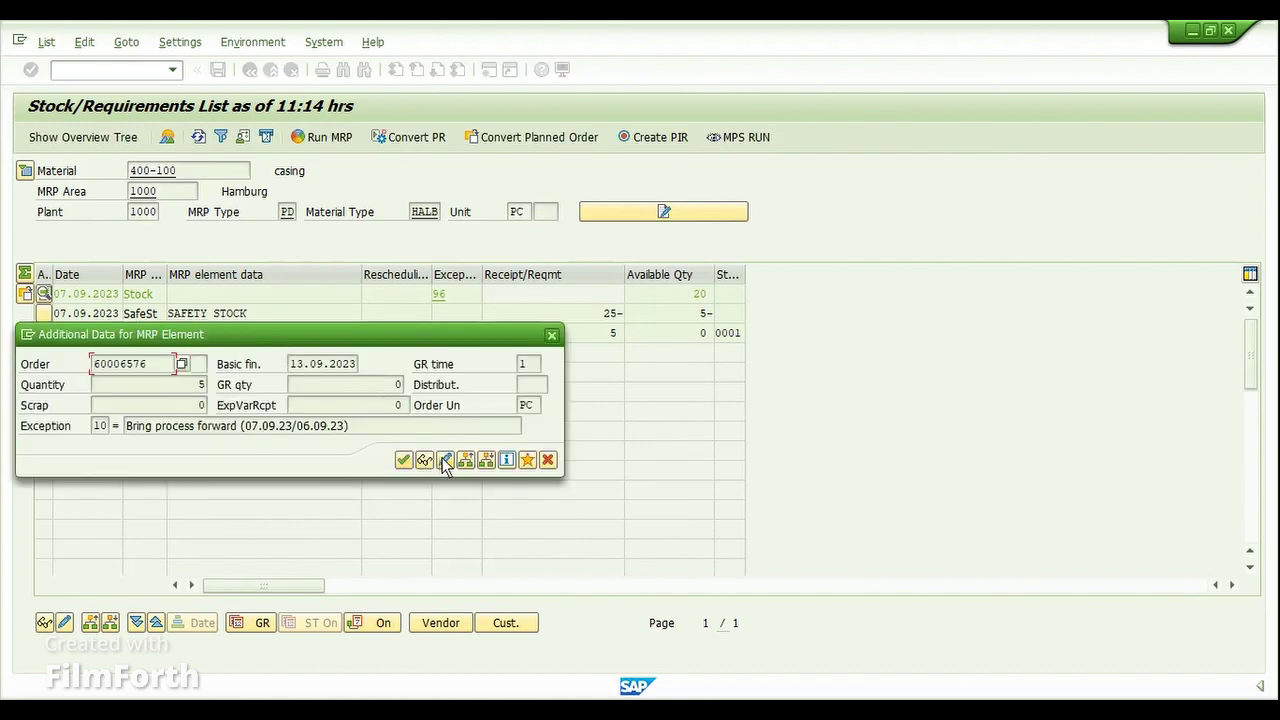
{"action": "left_click", "coordinate": [465, 459]}
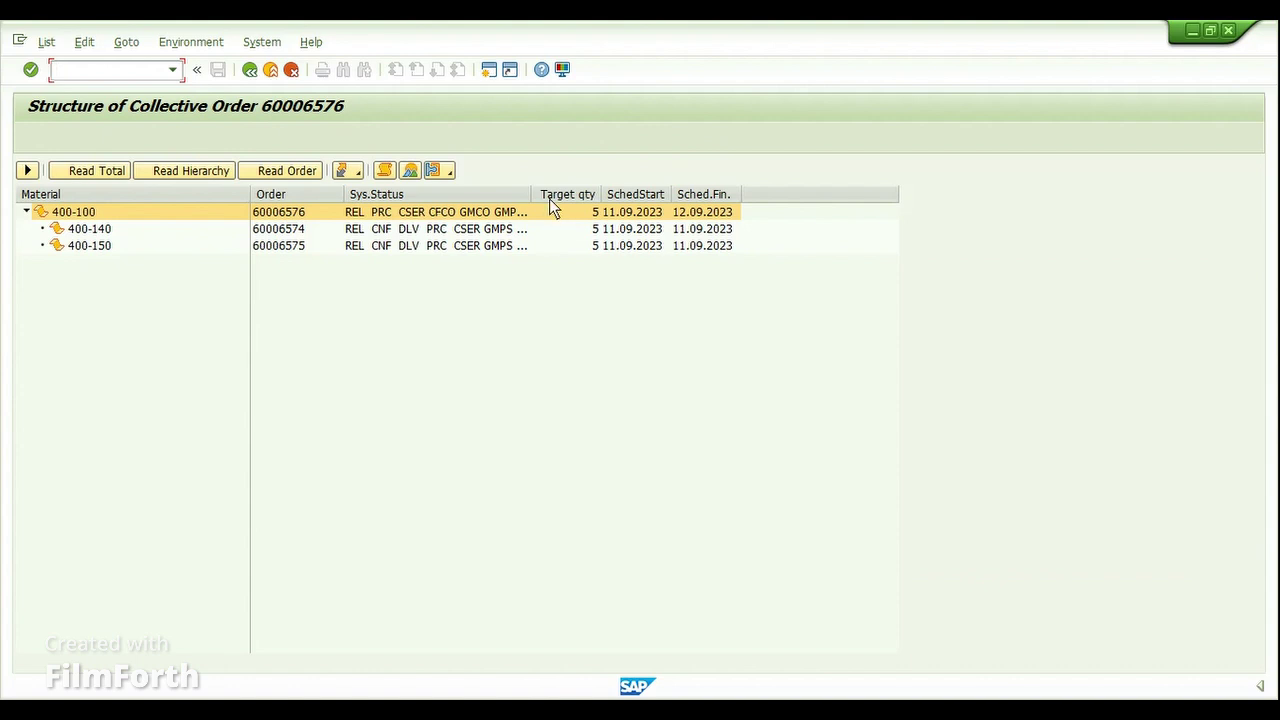
{"action": "left_click_drag", "start_coordinate": [535, 194], "coordinate": [728, 194]}
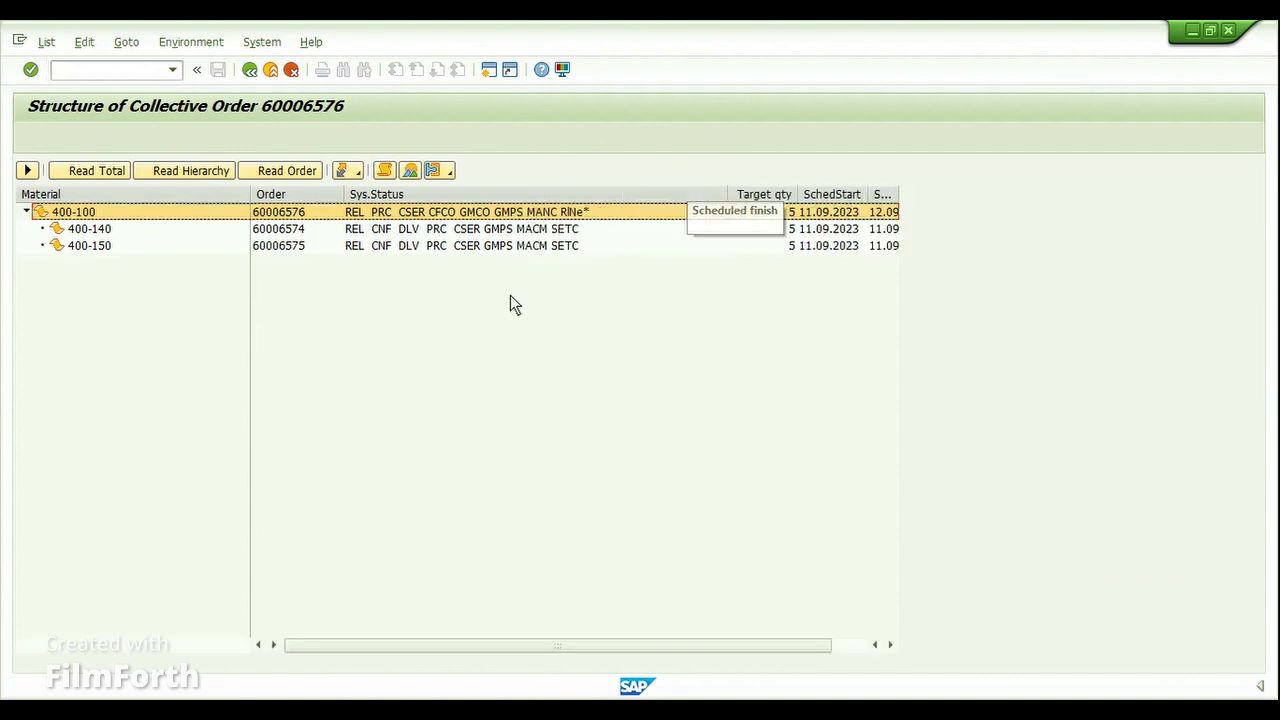
{"action": "left_click", "coordinate": [426, 246]}
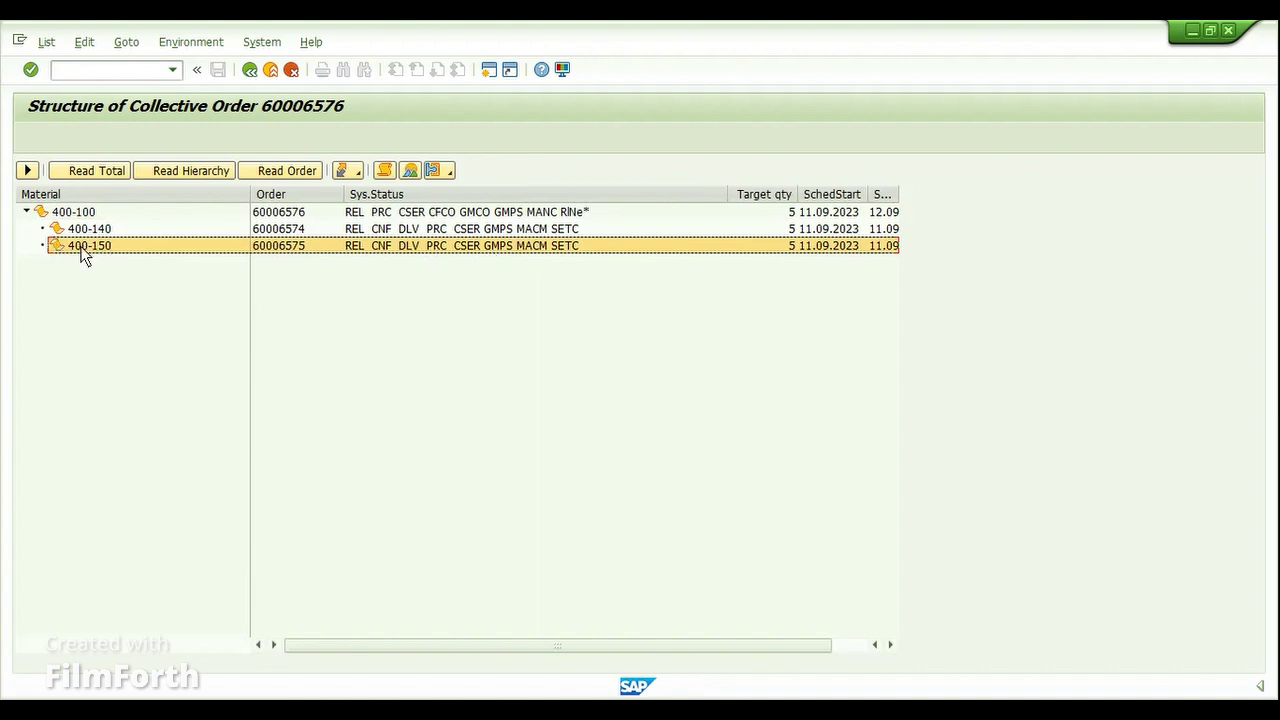
{"action": "left_click", "coordinate": [278, 216]}
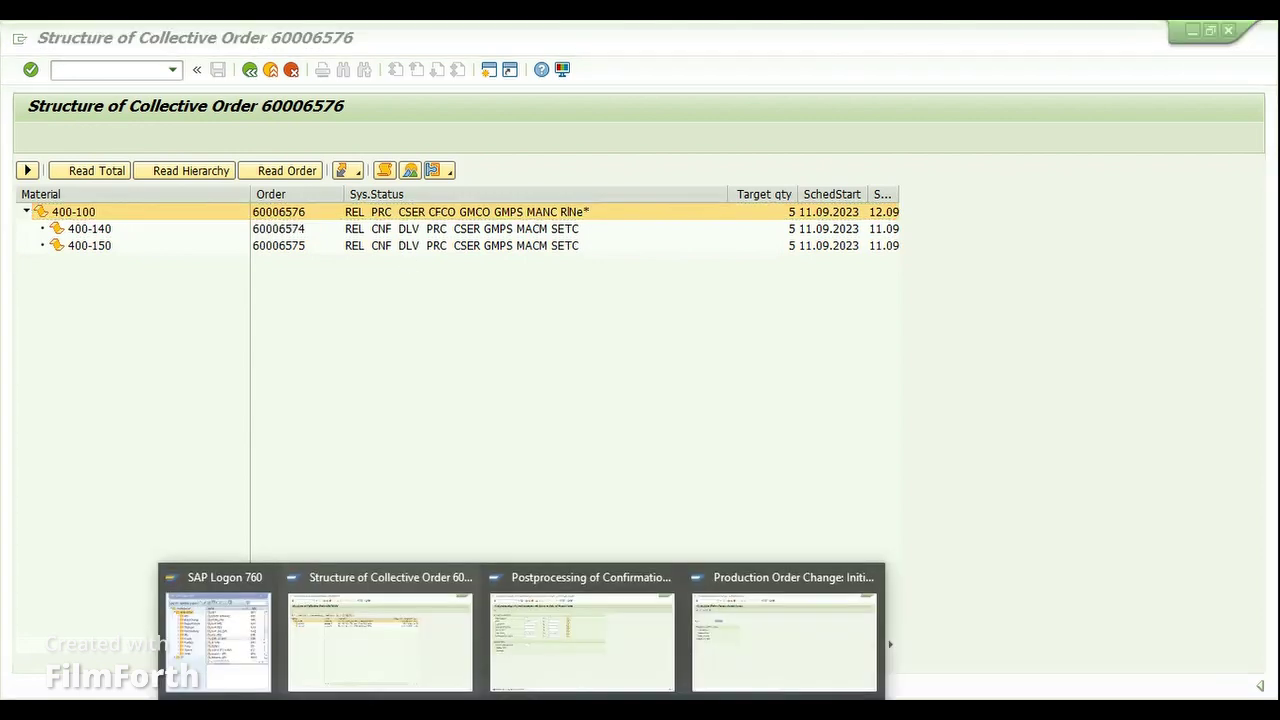
Open transaction CO11N in the other session, enter the 400-100 order and look up its list of operations.
{"action": "left_click", "coordinate": [586, 630]}
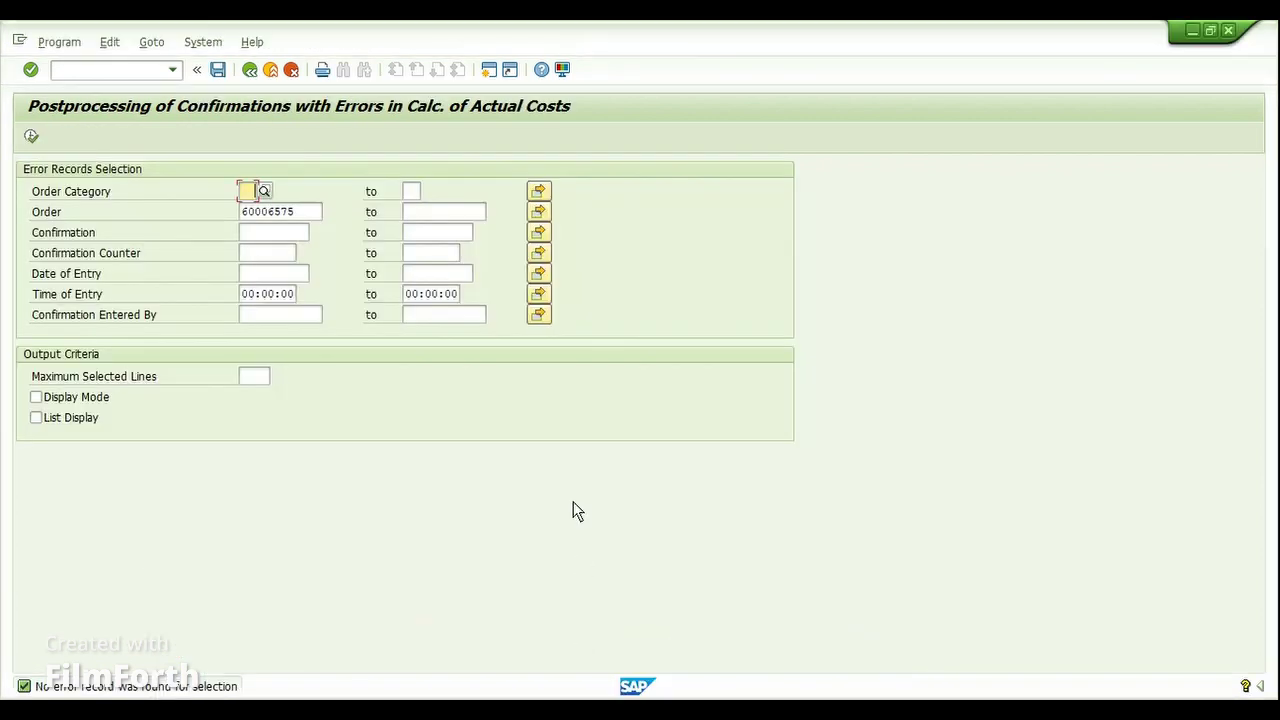
{"action": "key", "text": "ctrl+slash"}
{"action": "type", "text": "/NCO11N"}
{"action": "key", "text": "Return"}
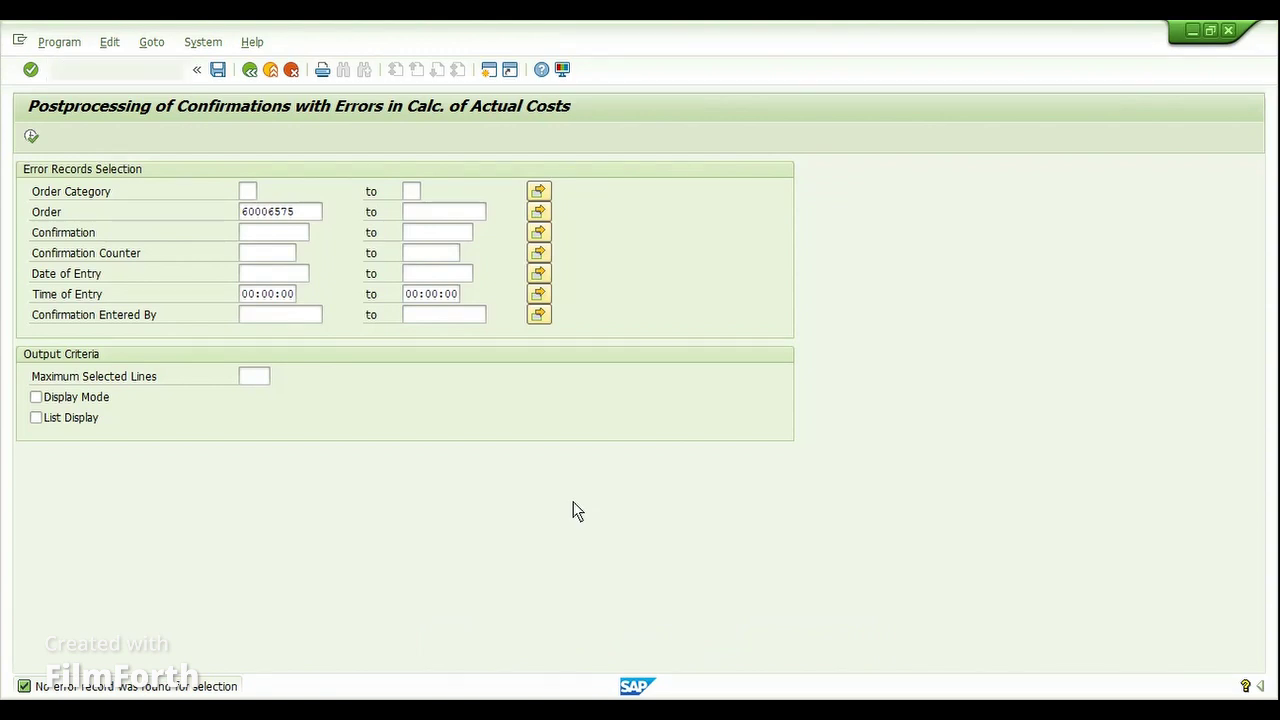
{"action": "key", "text": "Tab"}
{"action": "key", "text": "Down"}
{"action": "key", "text": "Down"}
{"action": "key", "text": "Return"}
{"action": "key", "text": "BackSpace"}
{"action": "type", "text": "6"}
{"action": "key", "text": "Tab"}
{"action": "key", "text": "F4"}
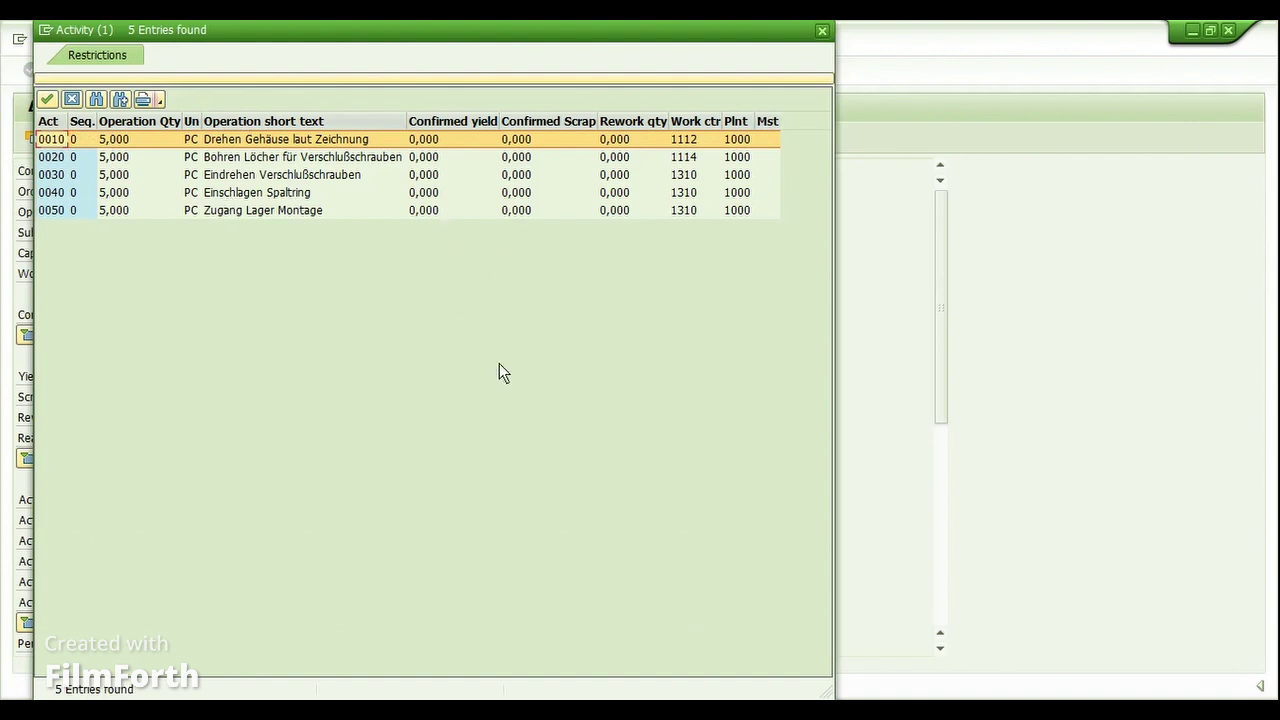
{"action": "key", "text": "Escape"}
Open the 400-100 order of the collective order in production order change mode and show its operation overview.
{"action": "type", "text": "//N"}
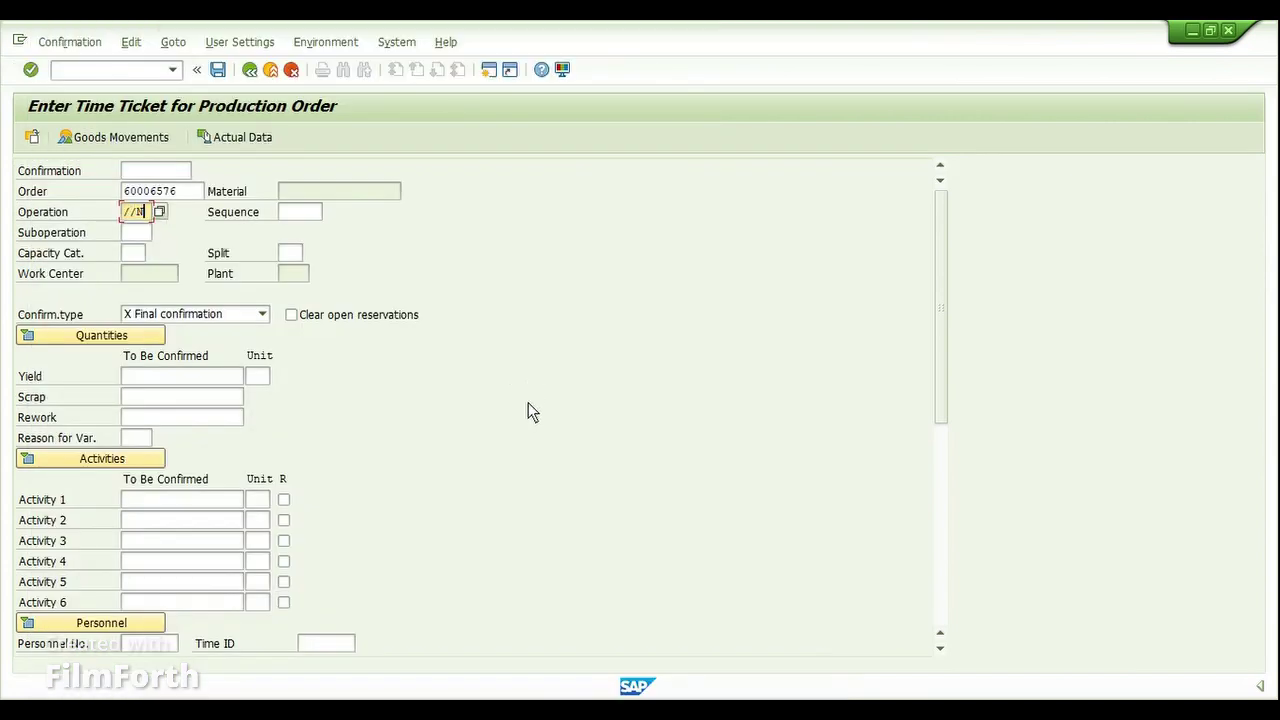
{"action": "key", "text": "ctrl+/"}
{"action": "type", "text": "/NCO03"}
{"action": "key", "text": "Return"}
{"action": "key", "text": "Return"}
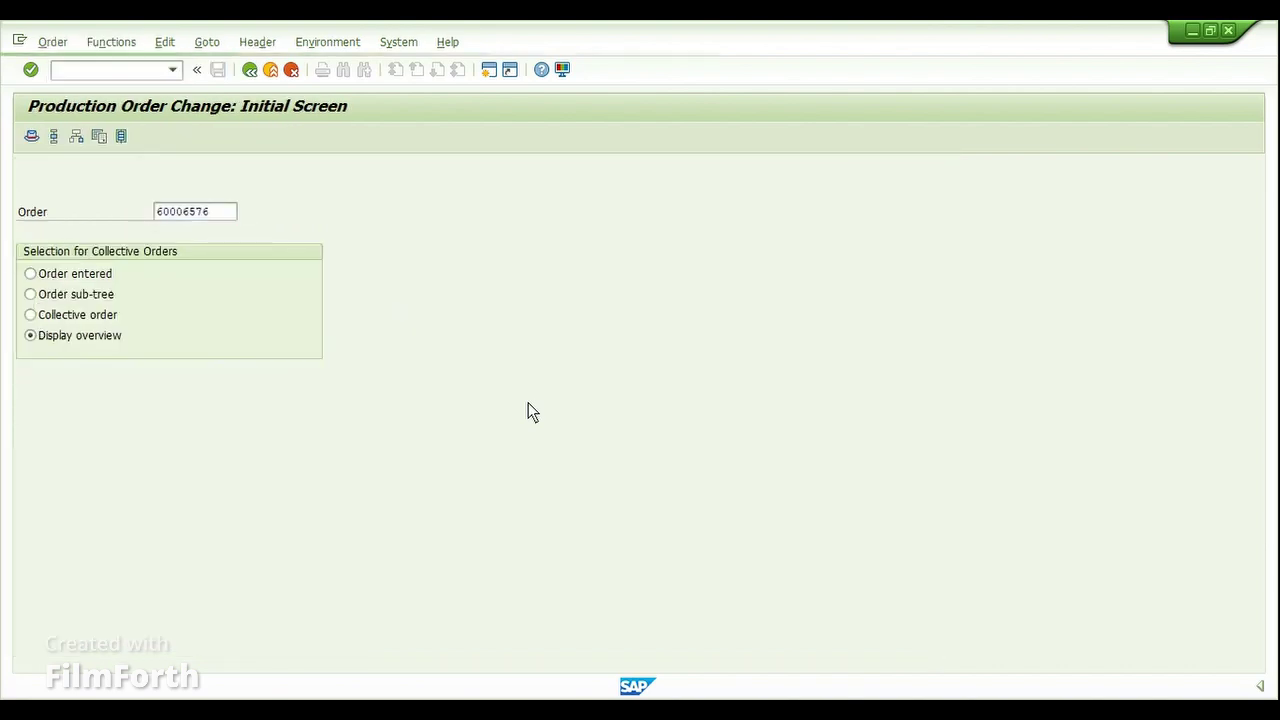
{"action": "double_click", "coordinate": [376, 213]}
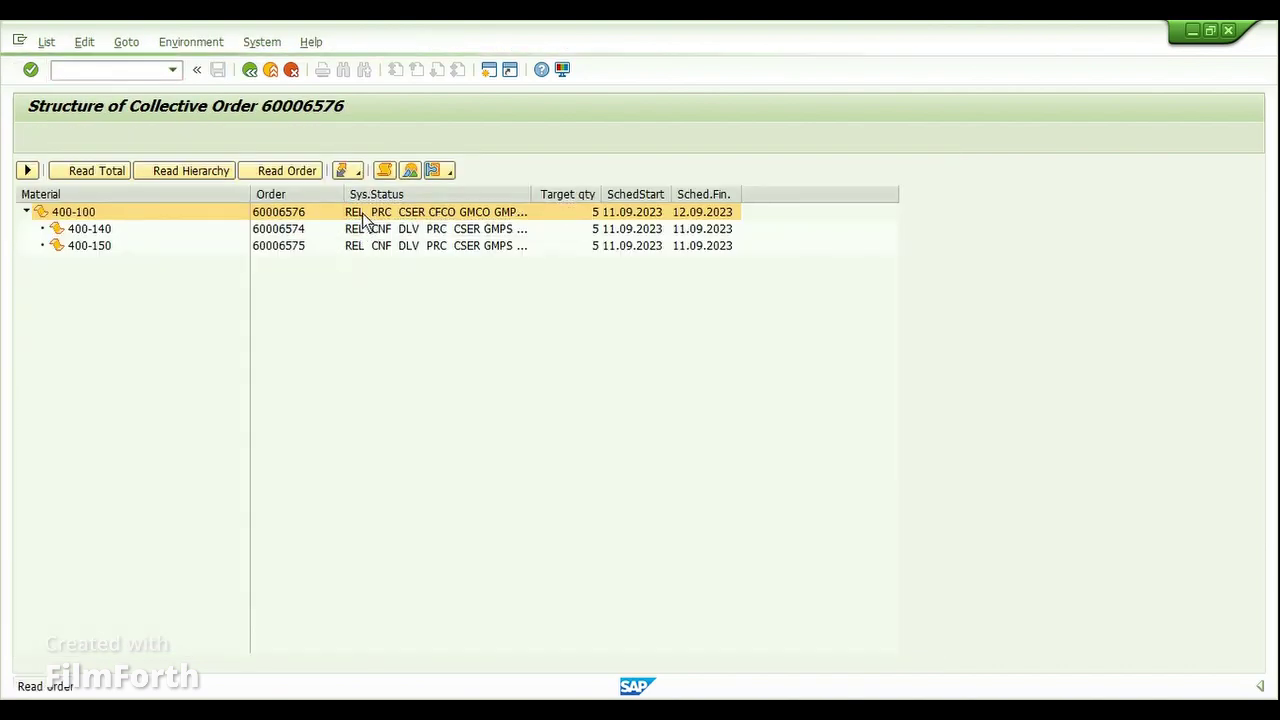
{"action": "left_click", "coordinate": [329, 138]}
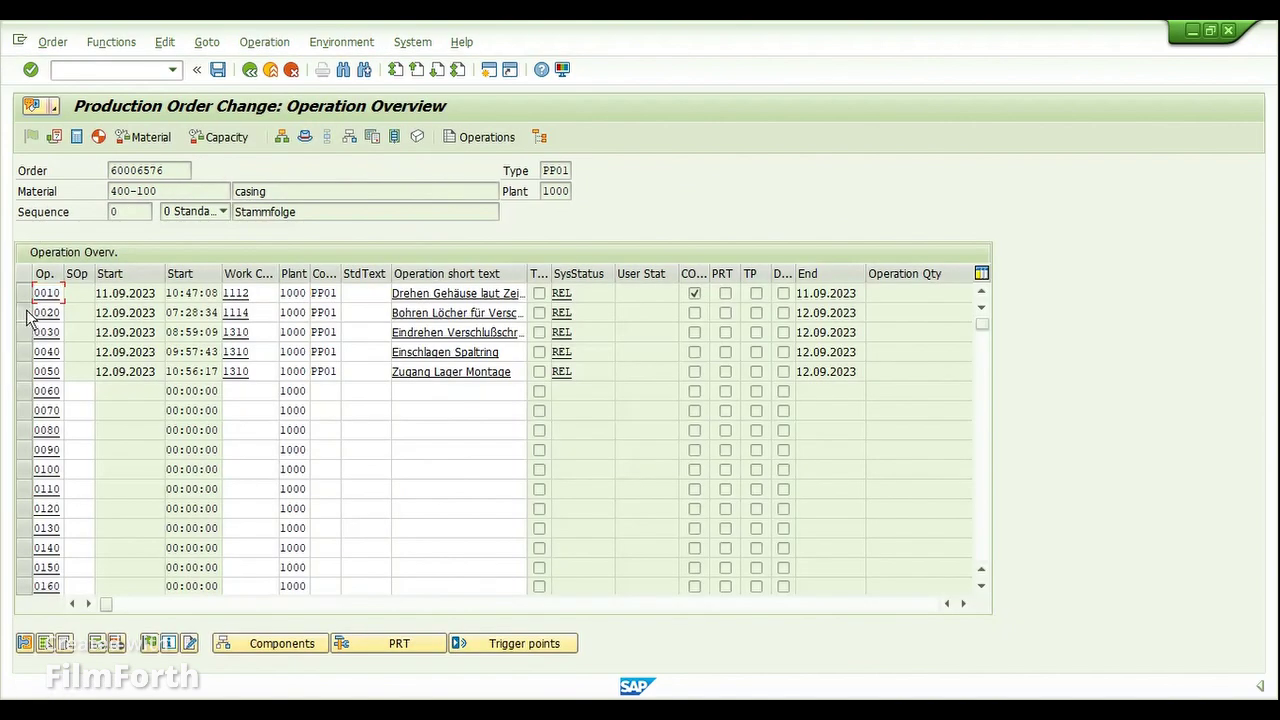
Delete operations 0020 to 0050 from the 400-100 order and save the order despite the cost calculation error.
{"action": "left_click", "coordinate": [24, 313]}
{"action": "left_click_drag", "start_coordinate": [22, 338], "coordinate": [30, 373]}
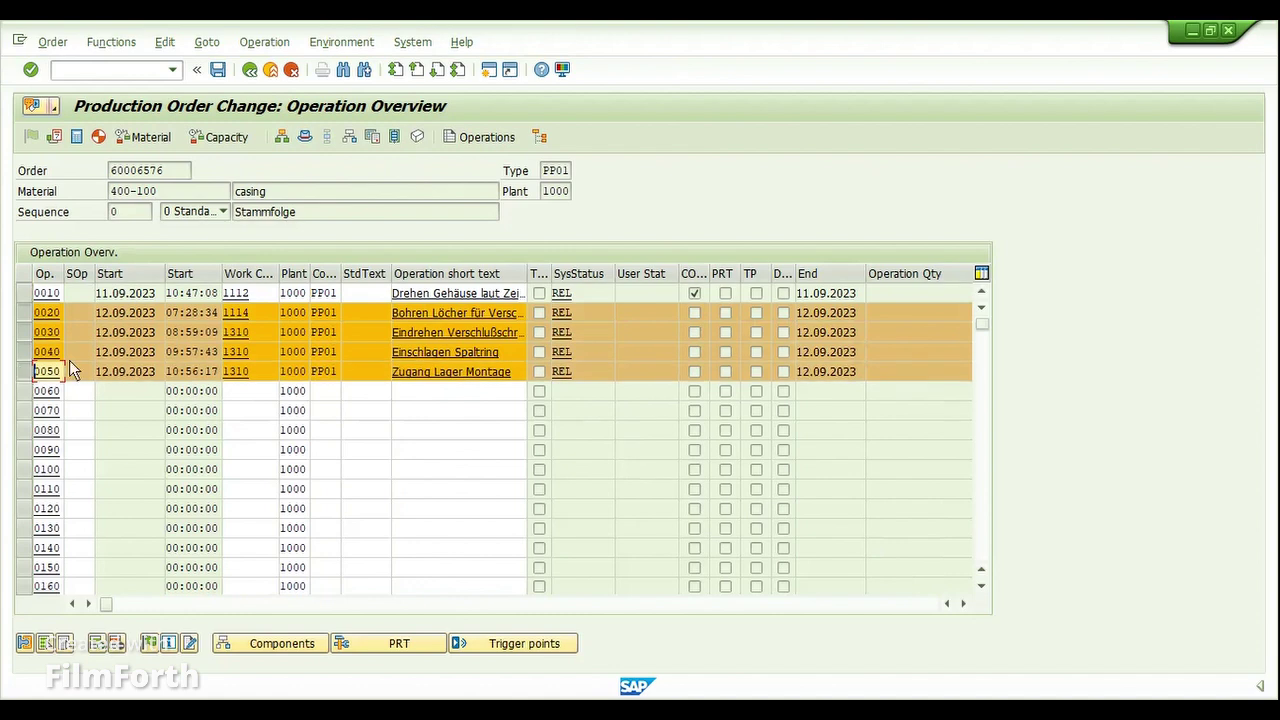
{"action": "left_click", "coordinate": [117, 641]}
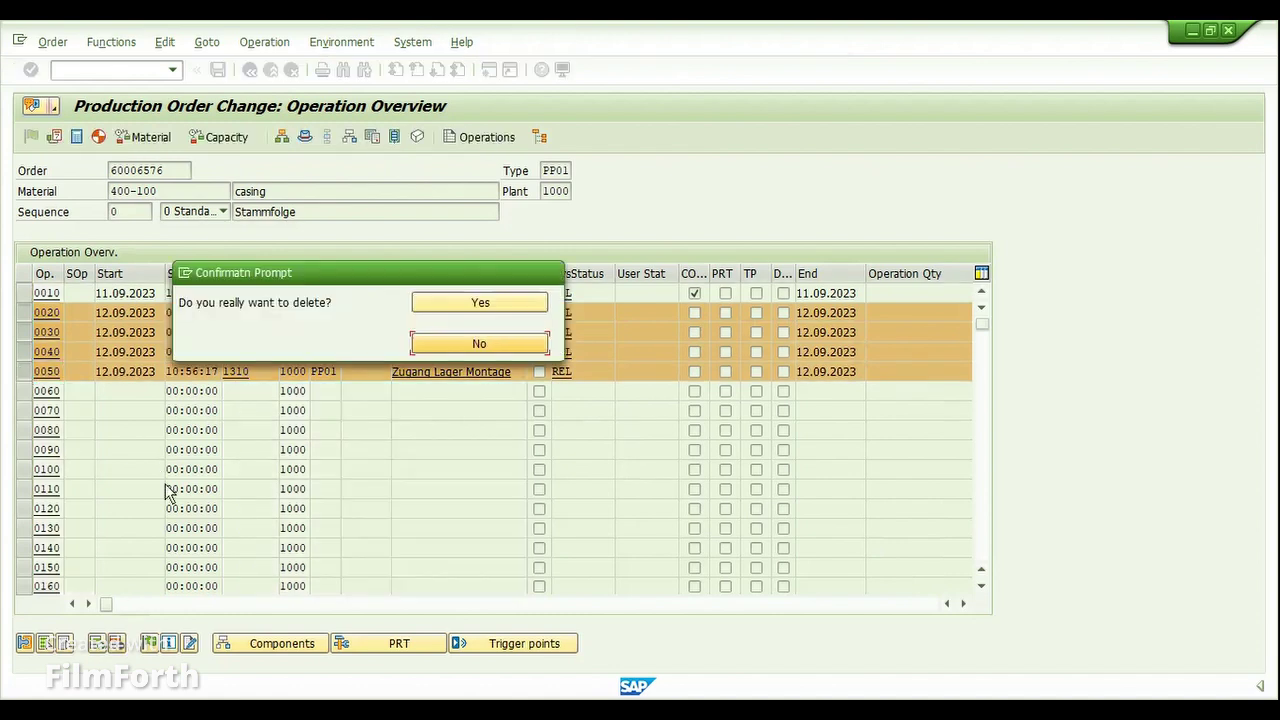
{"action": "left_click", "coordinate": [515, 302]}
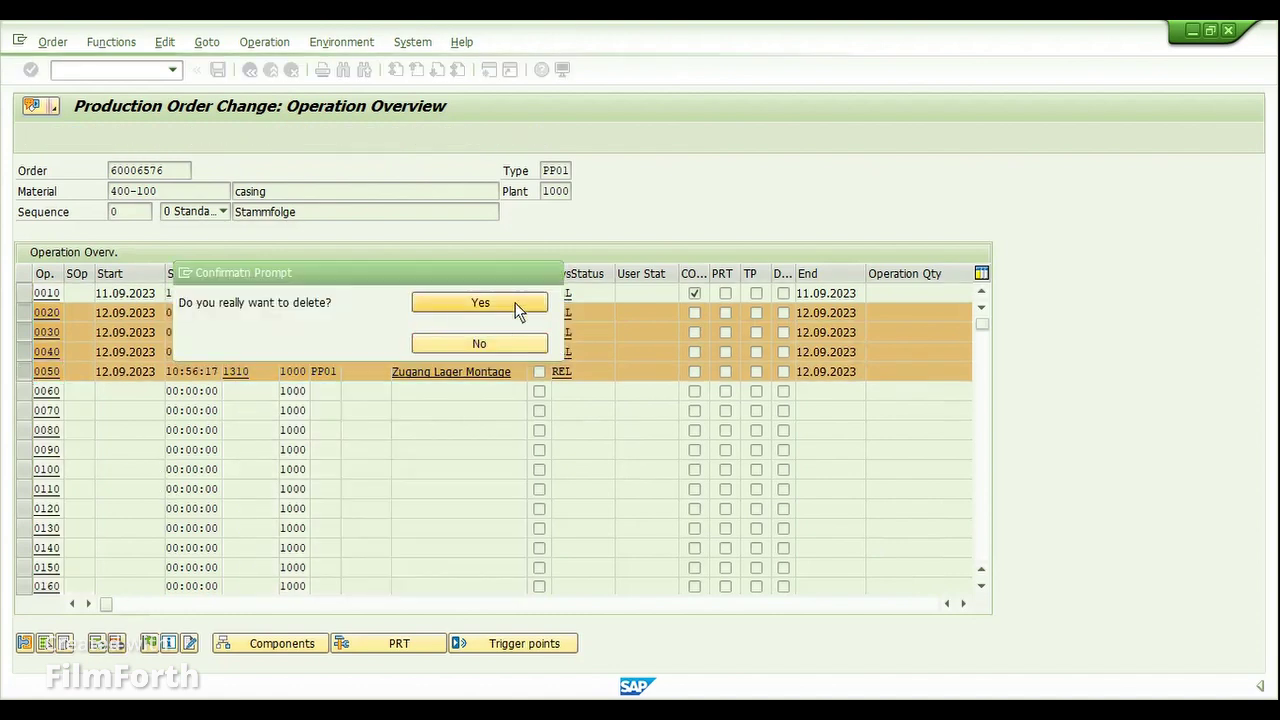
{"action": "left_click", "coordinate": [217, 69]}
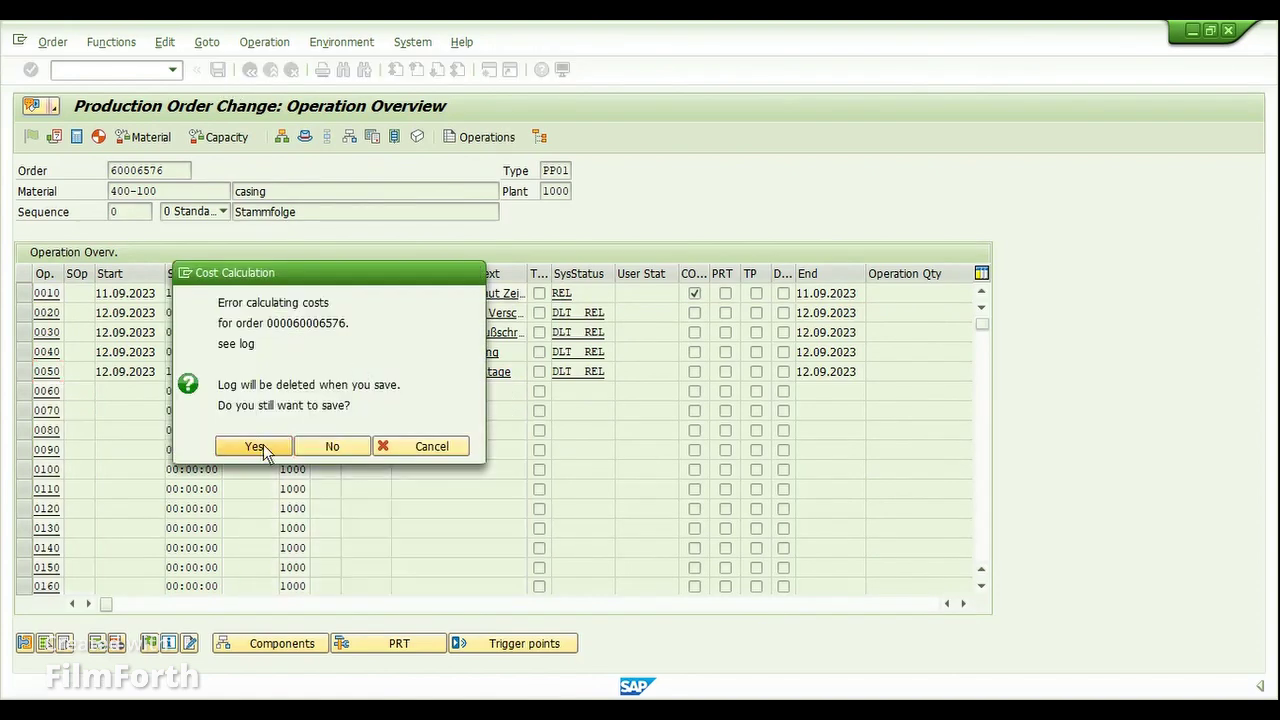
{"action": "left_click", "coordinate": [263, 444]}
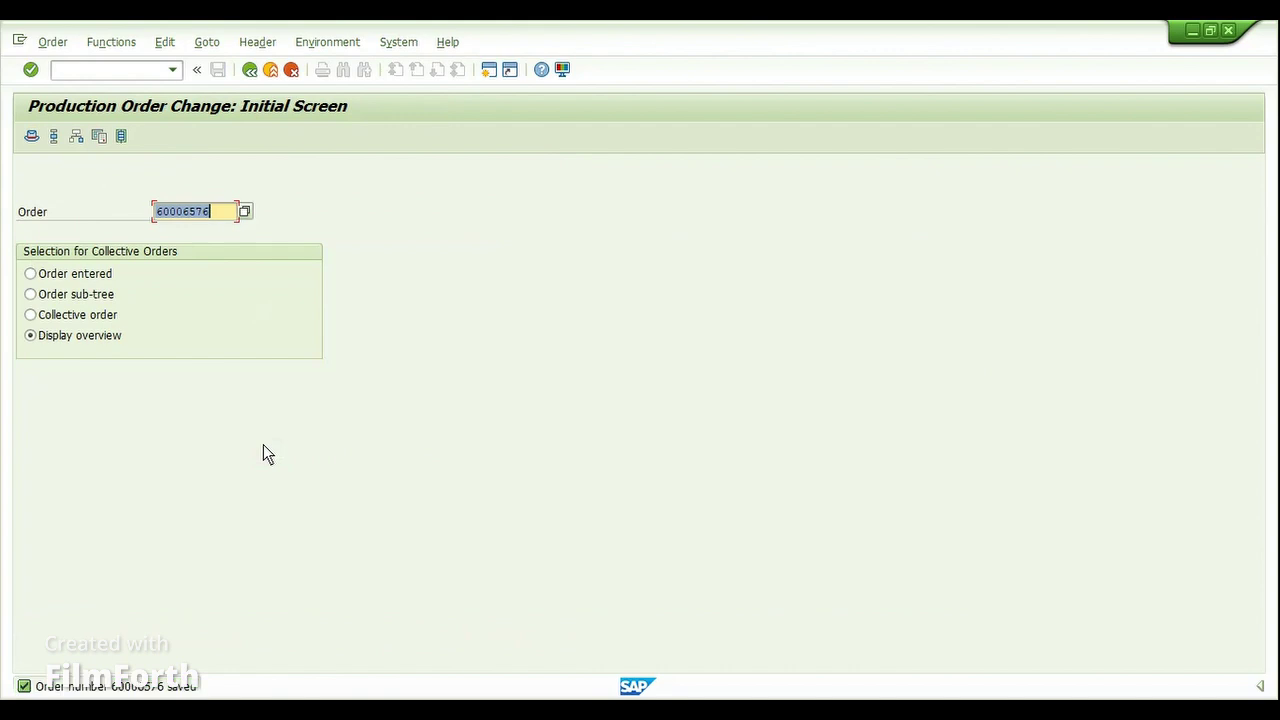
Open a new CO11N time ticket and fill it with the 400-100 order and operation 0010.
{"action": "type", "text": "/NCO11N"}
{"action": "key", "text": "Return"}
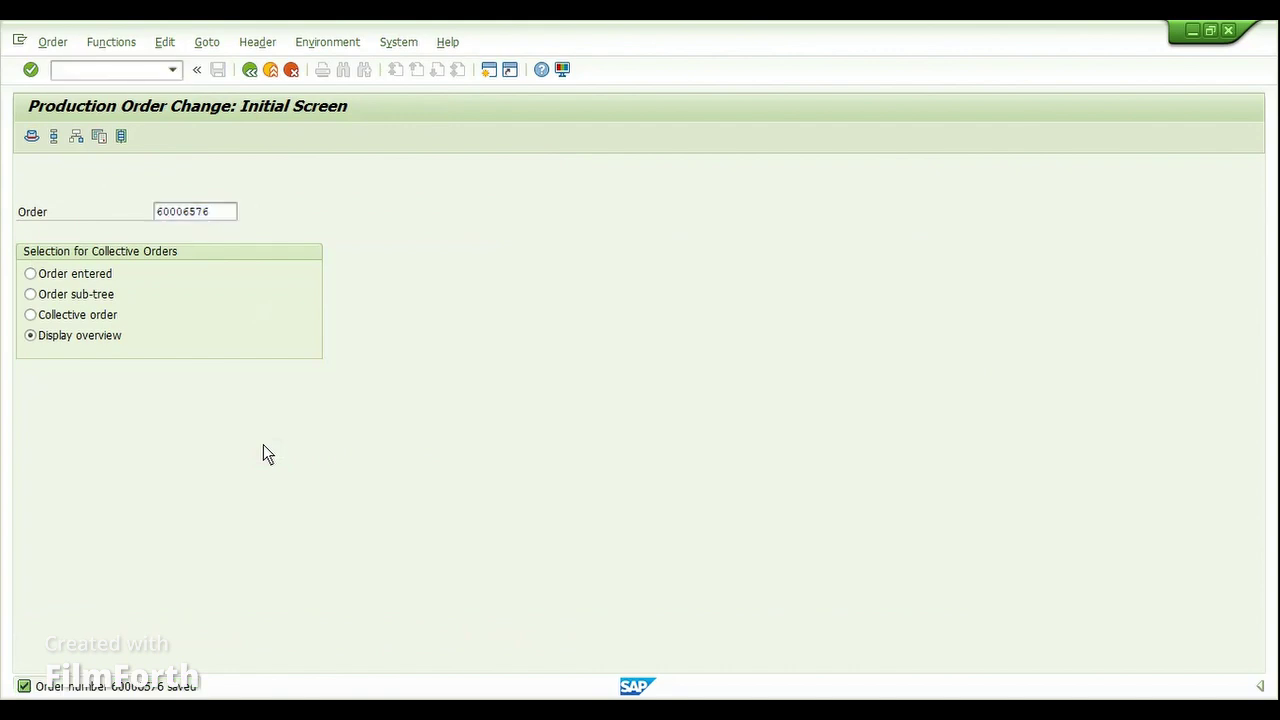
{"action": "key", "text": "Down"}
{"action": "key", "text": "Return"}
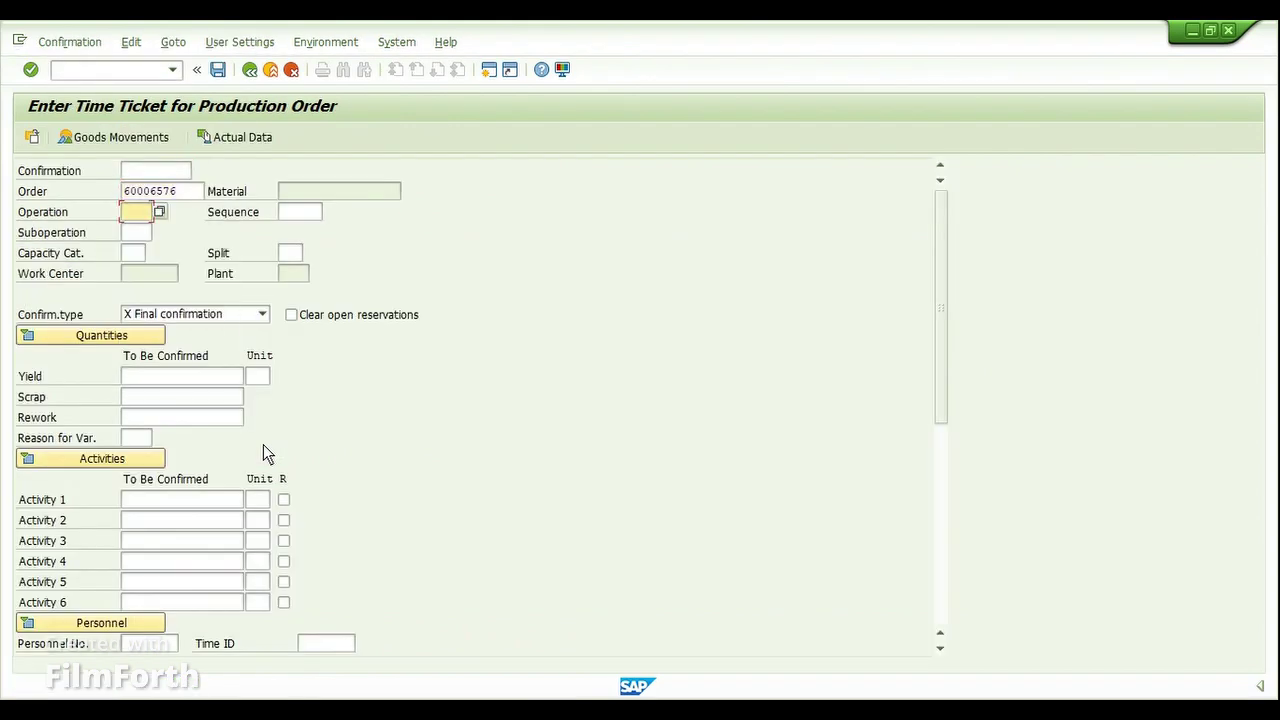
{"action": "key", "text": "F4"}
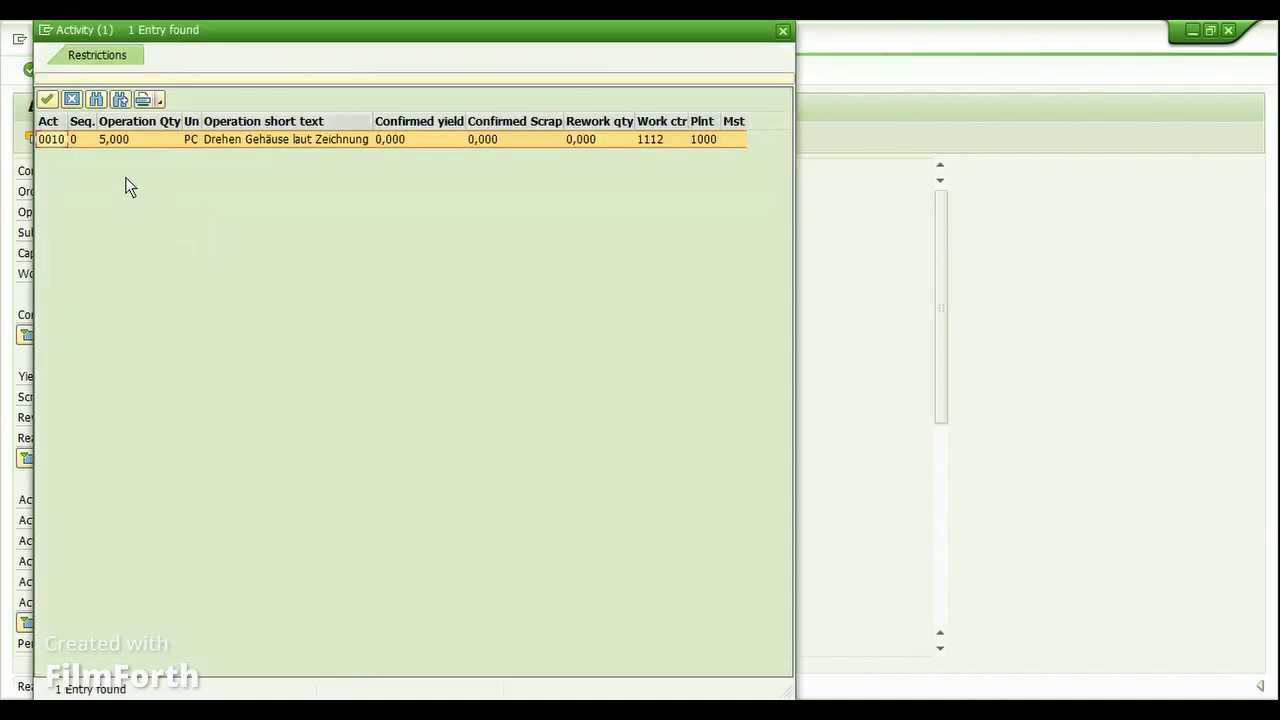
{"action": "double_click", "coordinate": [55, 140]}
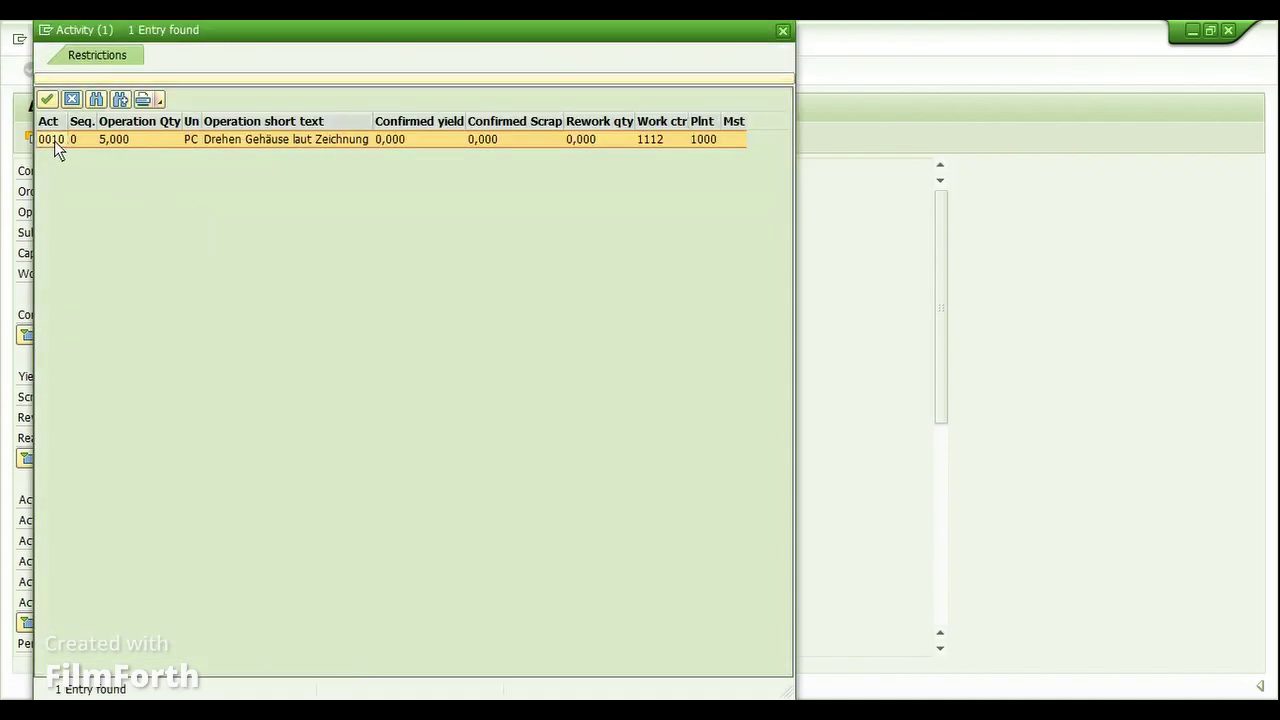
{"action": "key", "text": "Return"}
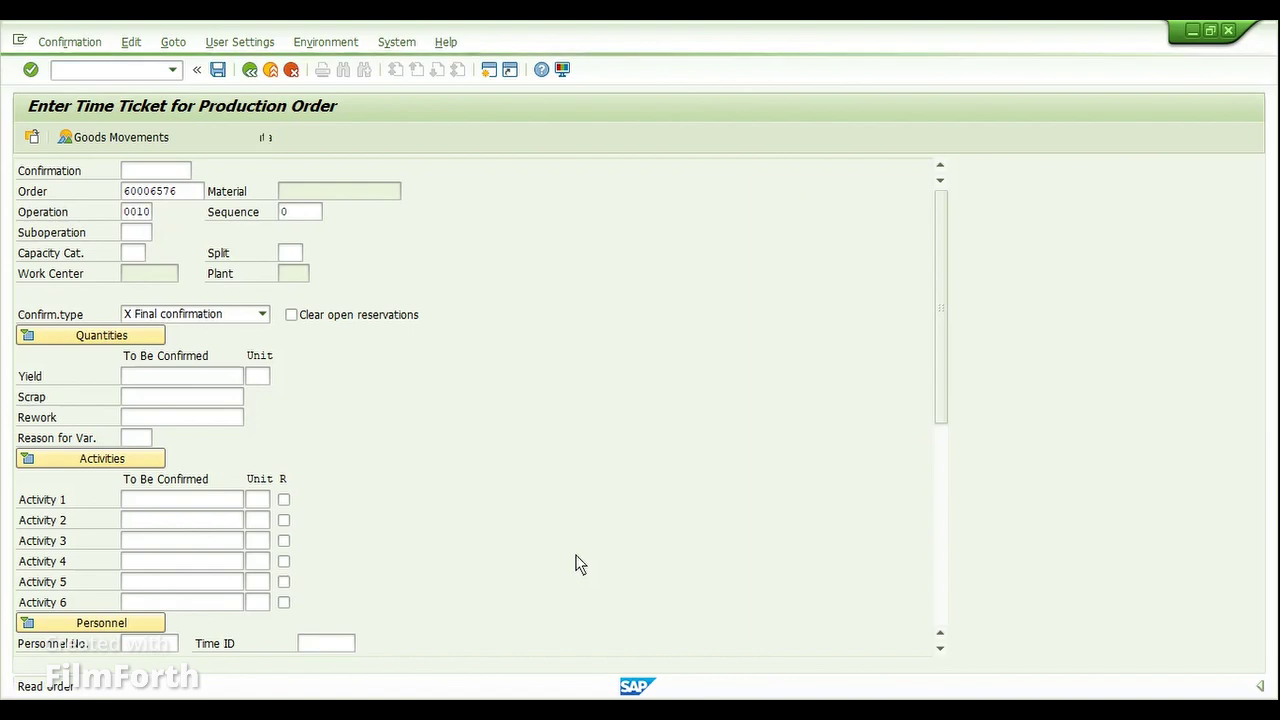
Check operation 0010's goods movements for components 400-110, 400-120 and 400-130, and save the 400-100 order's final confirmation.
{"action": "left_click", "coordinate": [160, 140]}
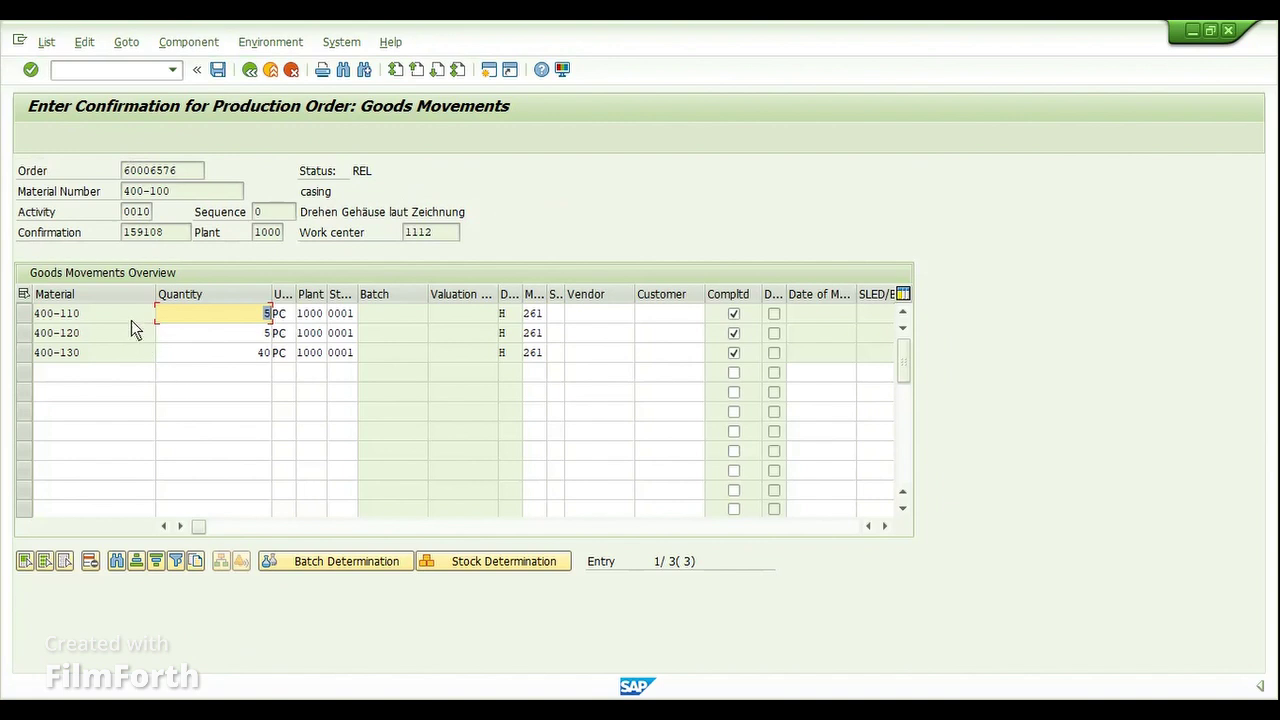
{"action": "left_click", "coordinate": [130, 318]}
{"action": "left_click", "coordinate": [118, 334]}
{"action": "left_click", "coordinate": [109, 352]}
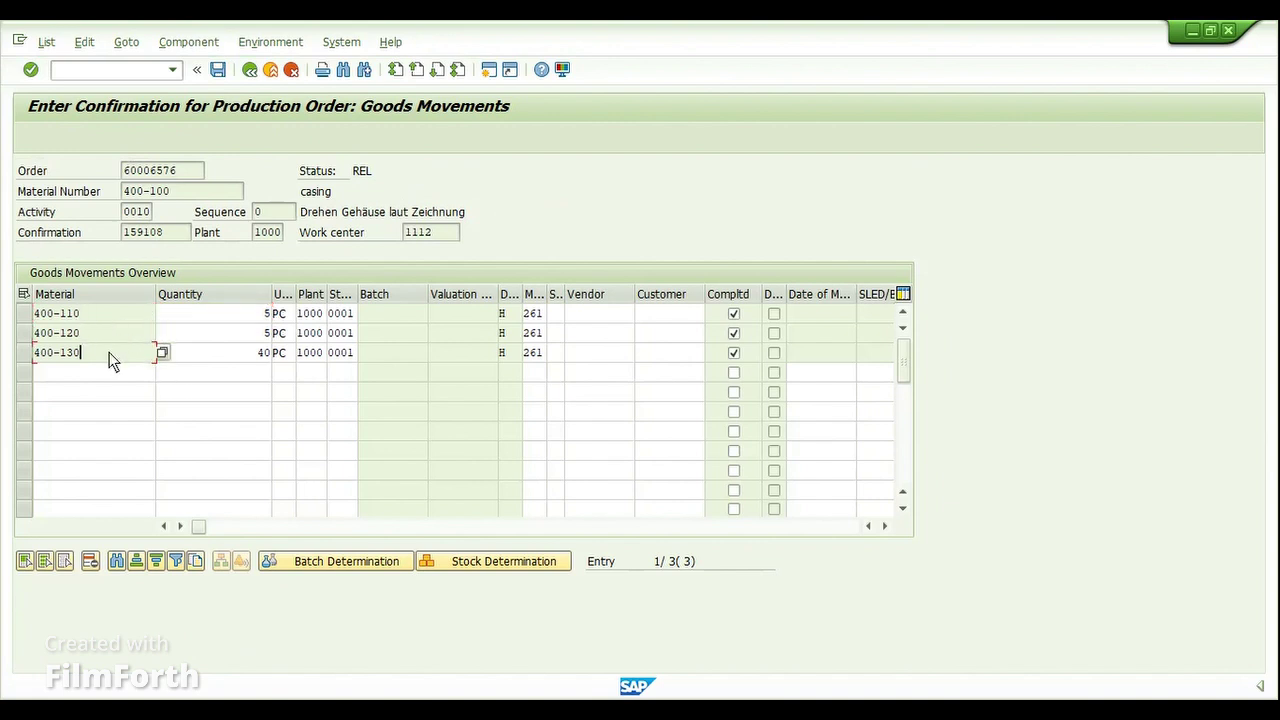
{"action": "left_click", "coordinate": [177, 196]}
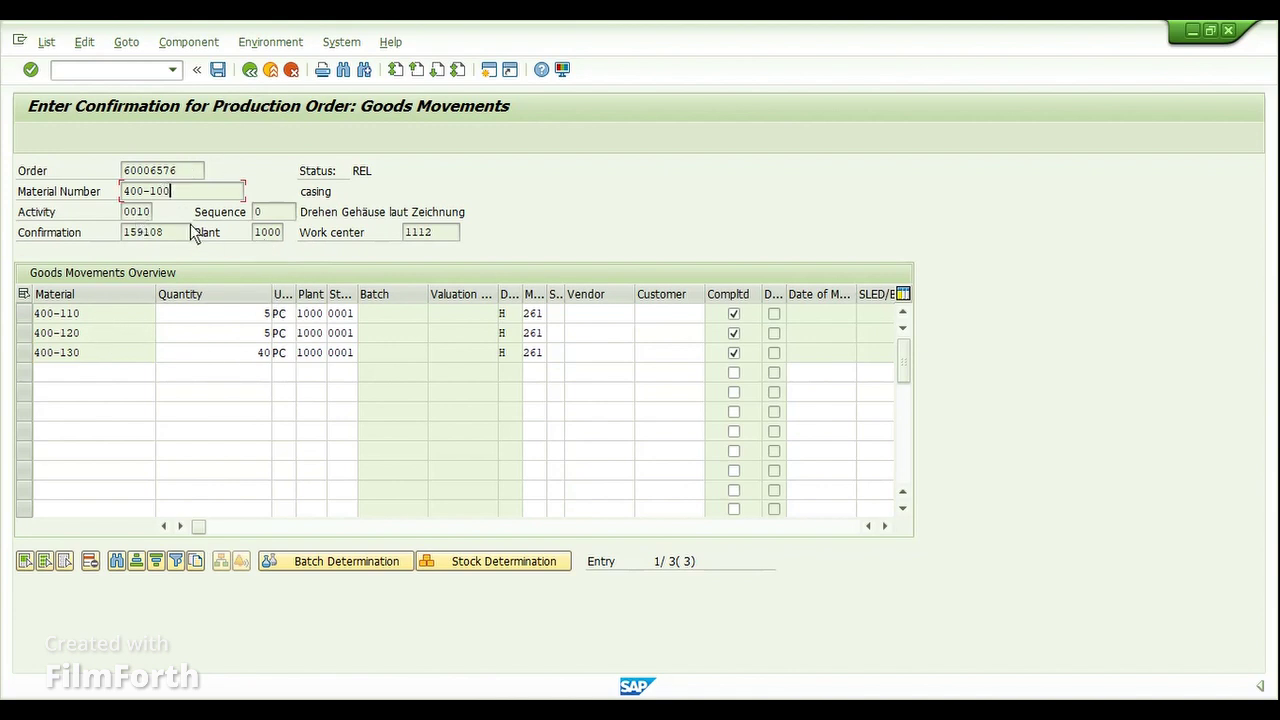
{"action": "left_click", "coordinate": [250, 69]}
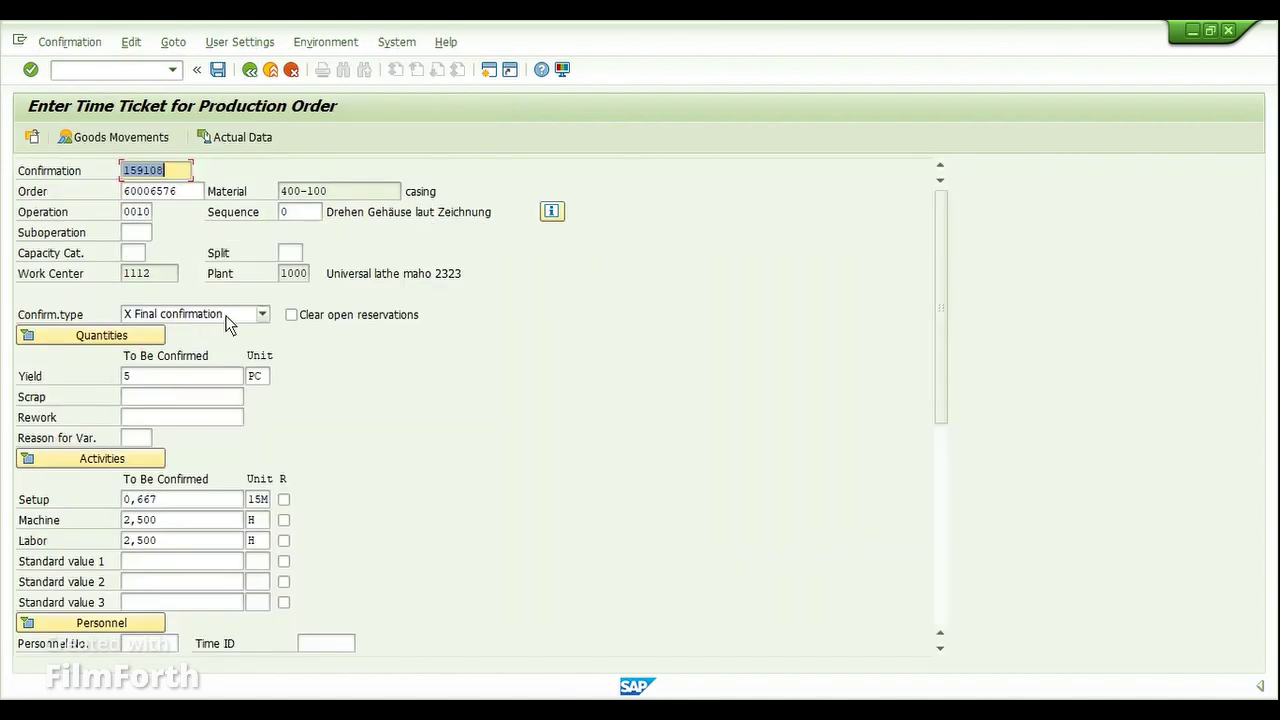
{"action": "left_click", "coordinate": [219, 72]}
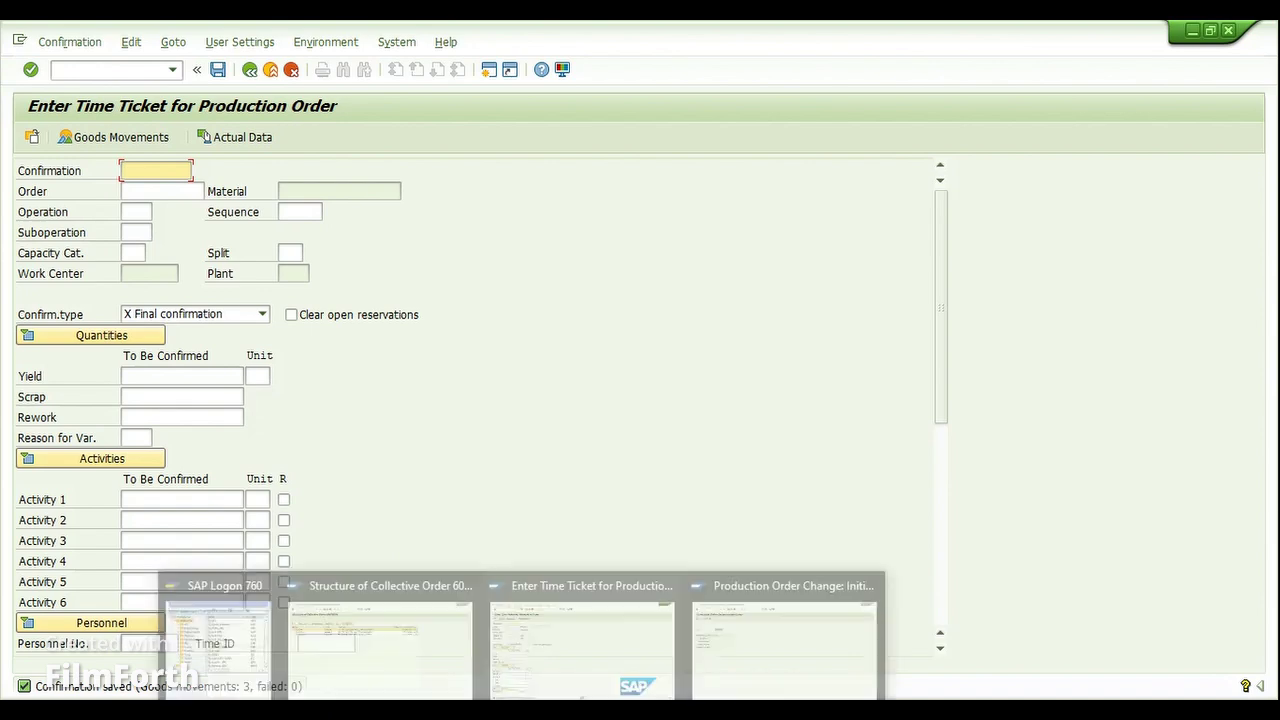
Reopen the collective order structure from 400-100's refreshed stock/requirements list and widen the Sys.Status column to check the leading order.
{"action": "left_click", "coordinate": [352, 614]}
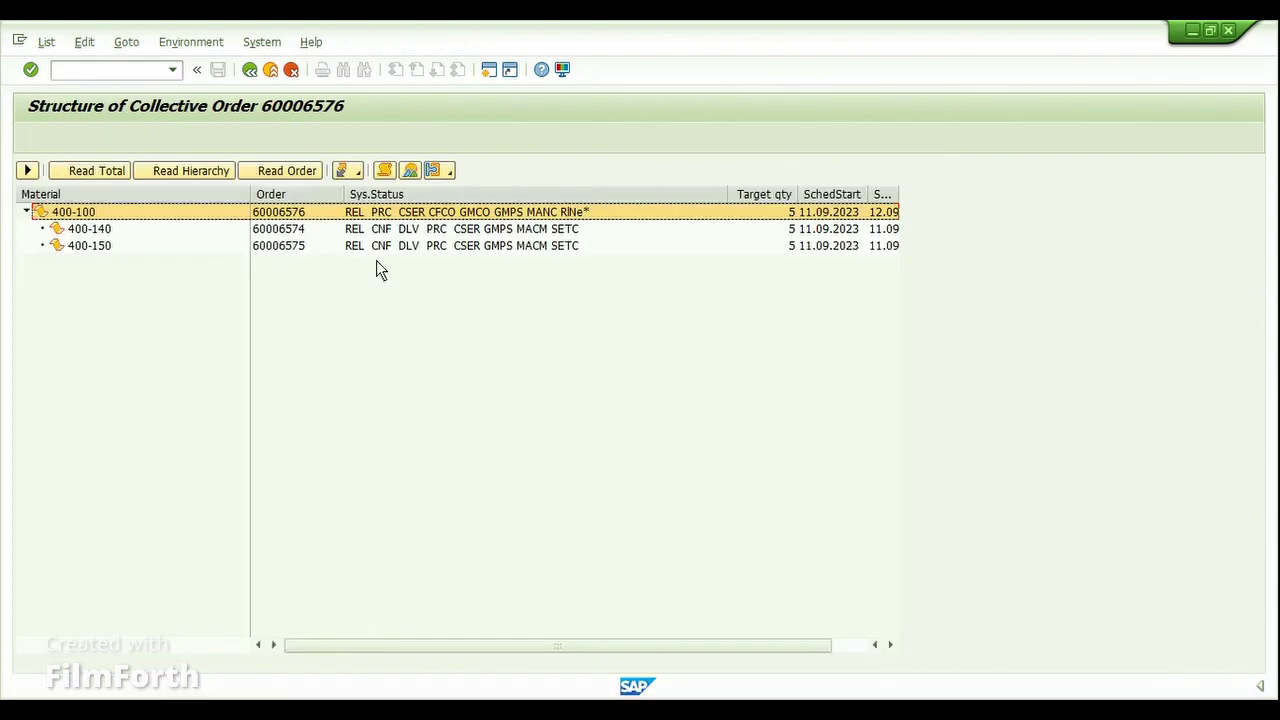
{"action": "left_click", "coordinate": [251, 71]}
{"action": "left_click", "coordinate": [199, 138]}
{"action": "double_click", "coordinate": [245, 335]}
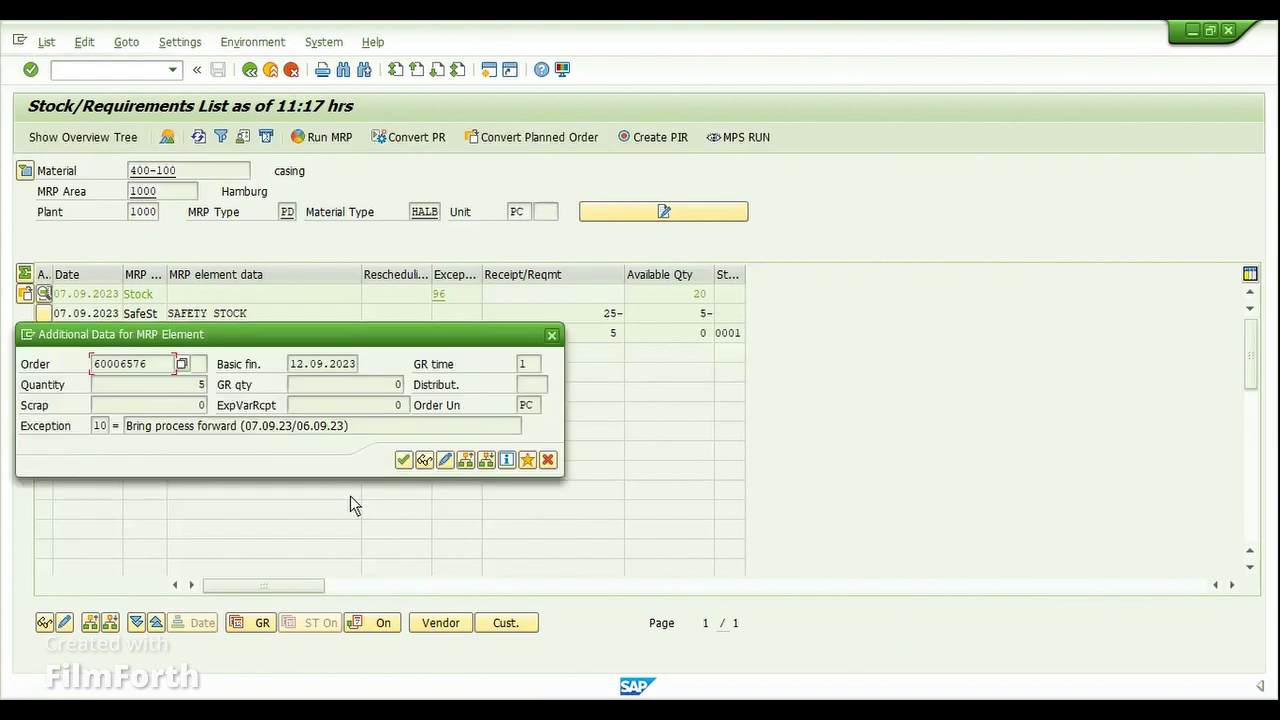
{"action": "left_click", "coordinate": [444, 461]}
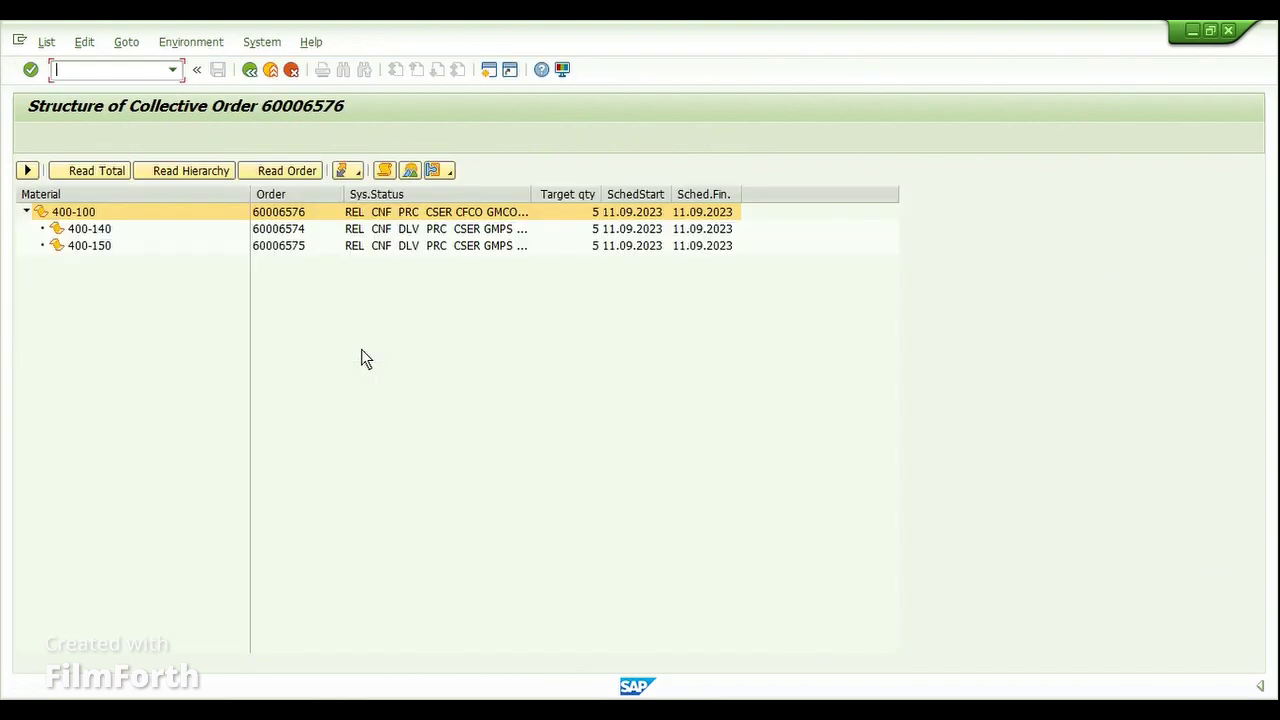
{"action": "left_click_drag", "start_coordinate": [531, 195], "coordinate": [633, 205]}
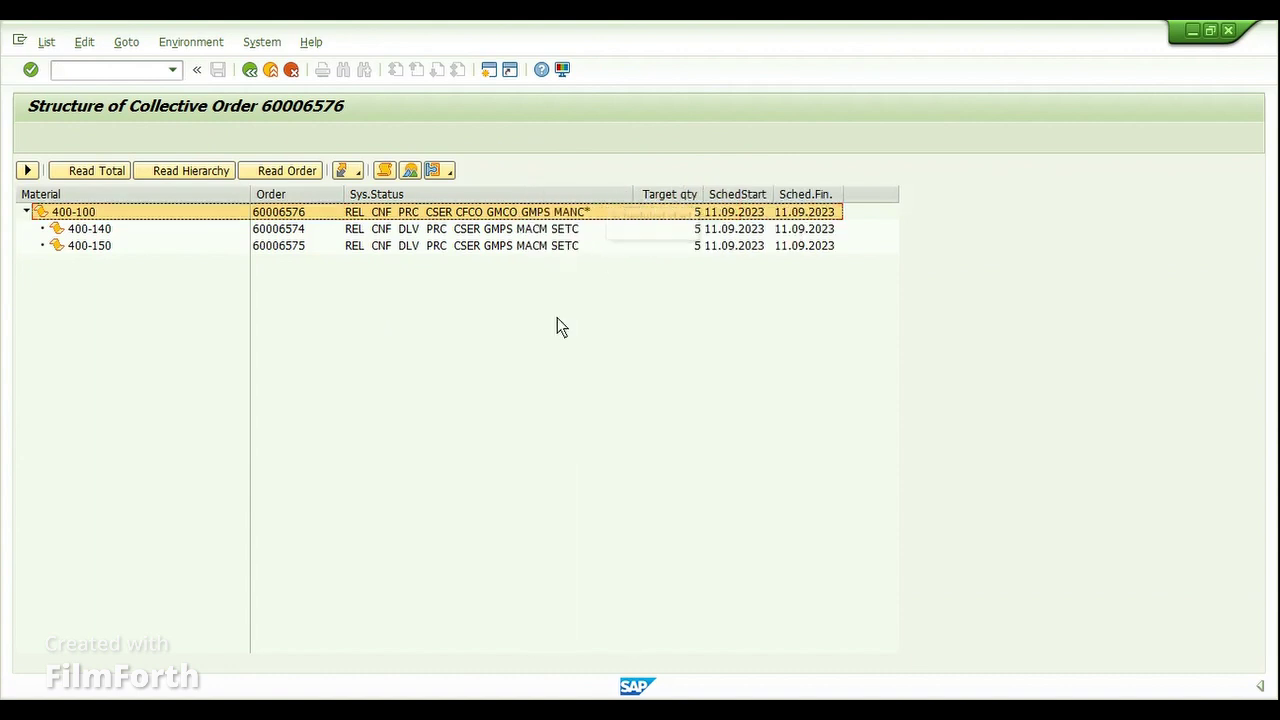
Examine the status line in the 400-100 order's header and return to the collective order overview.
{"action": "double_click", "coordinate": [388, 219]}
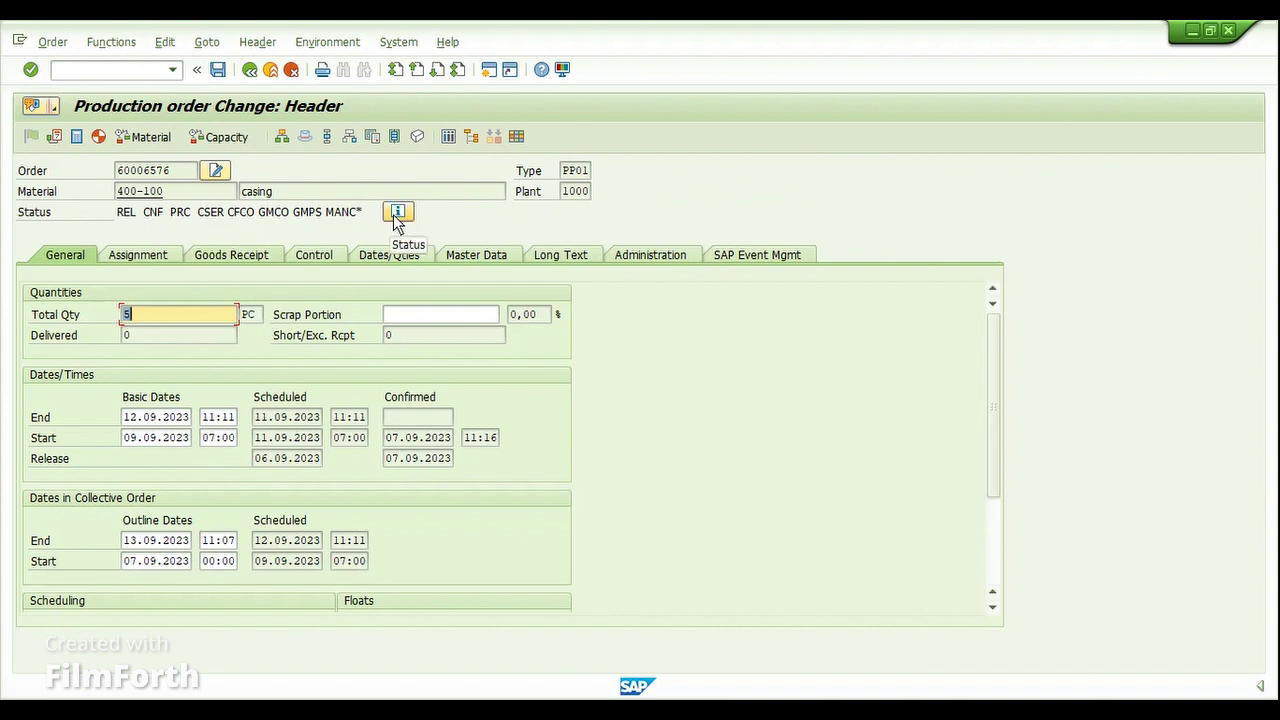
{"action": "left_click", "coordinate": [317, 213]}
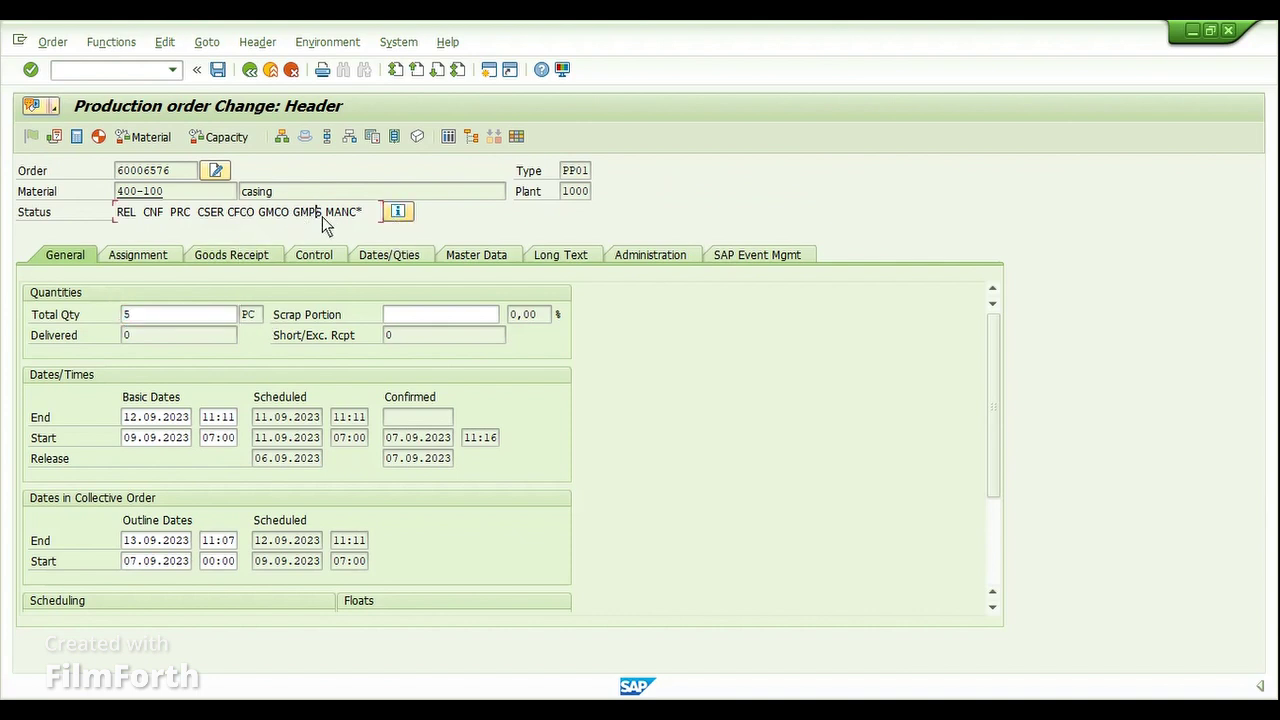
{"action": "left_click", "coordinate": [249, 70]}
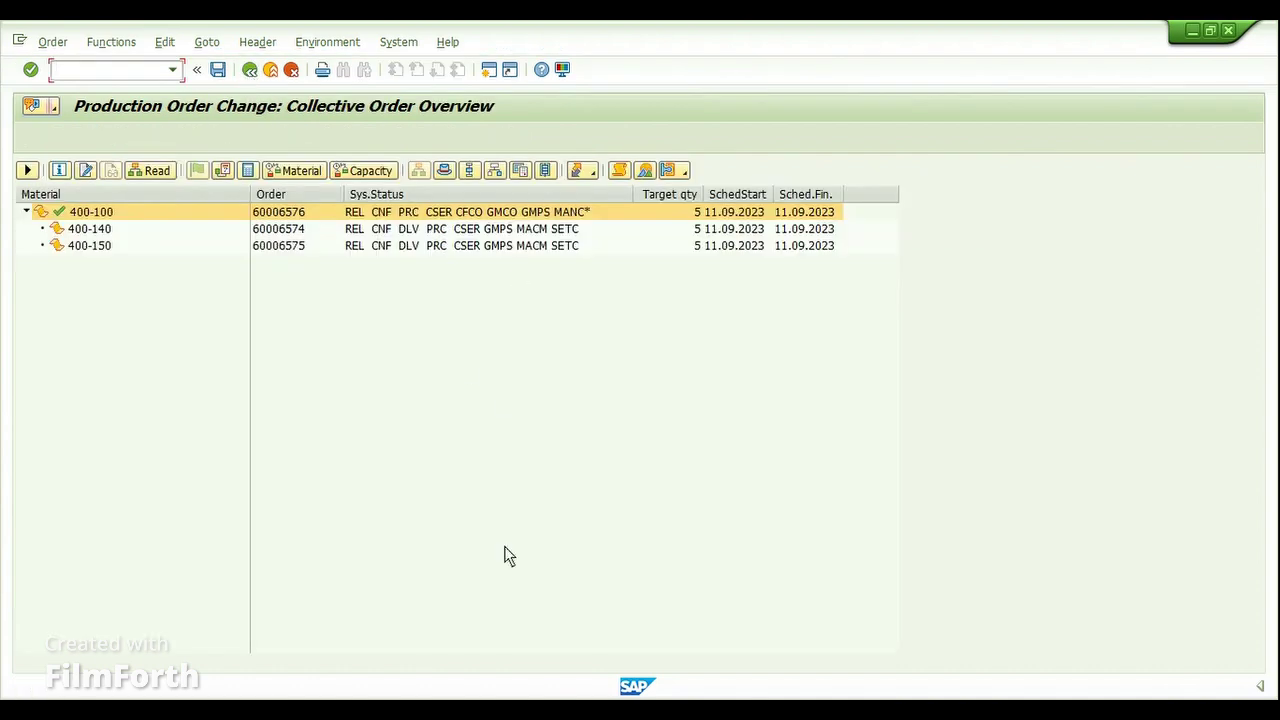
In the third session, open MIGO and try to load the 400-100 order for a goods receipt with movement type 101.
{"action": "mouse_move", "coordinate": [520, 705]}
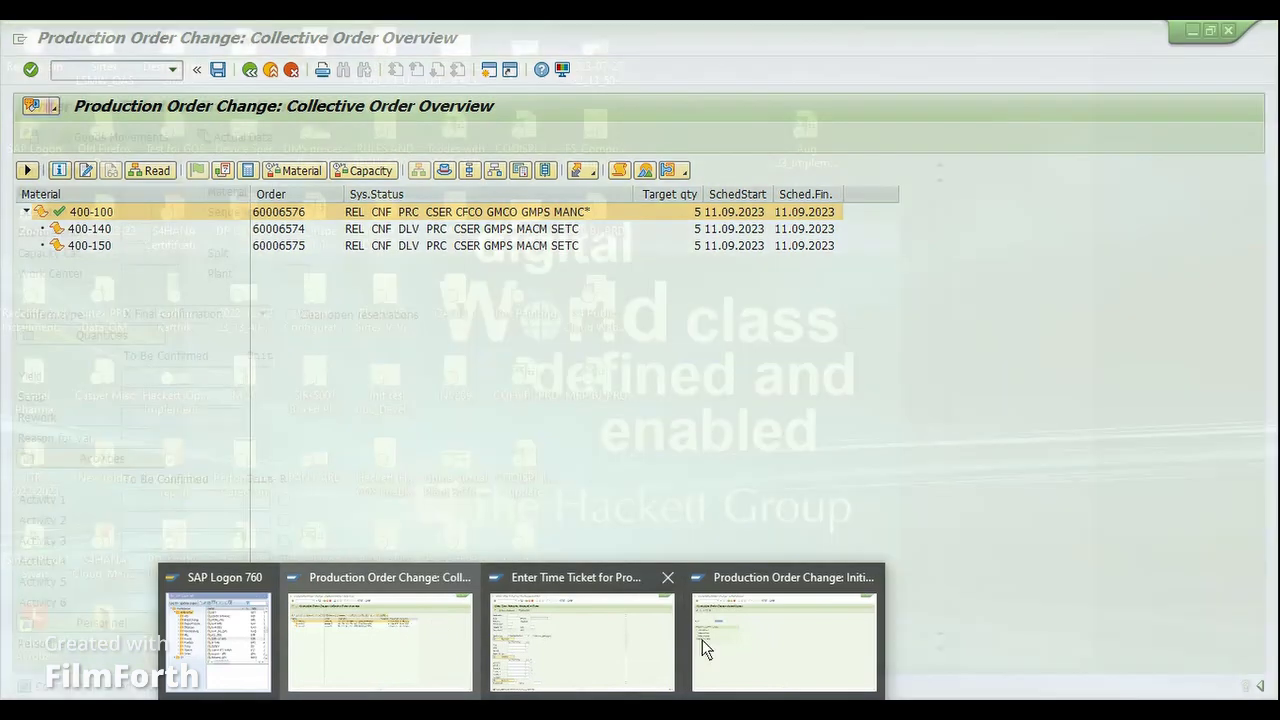
{"action": "left_click", "coordinate": [703, 648]}
{"action": "key", "text": "ctrl+slash"}
{"action": "type", "text": "/NMIGO"}
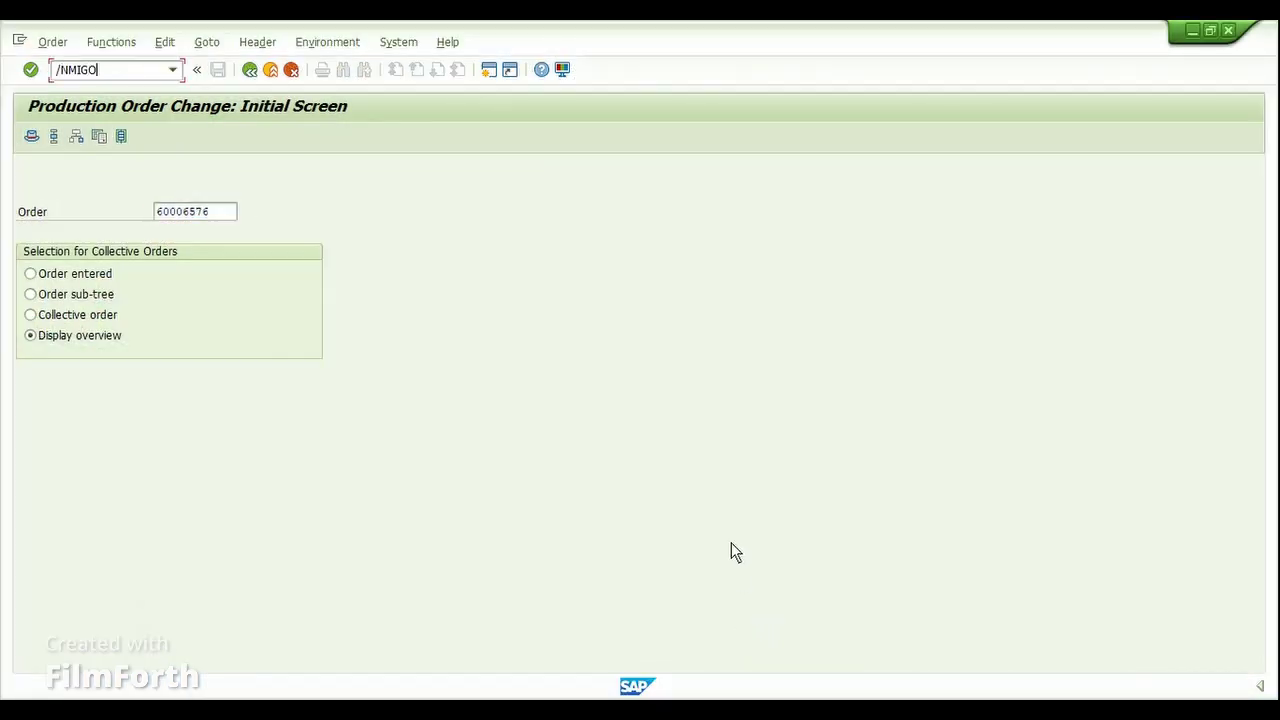
{"action": "key", "text": "Return"}
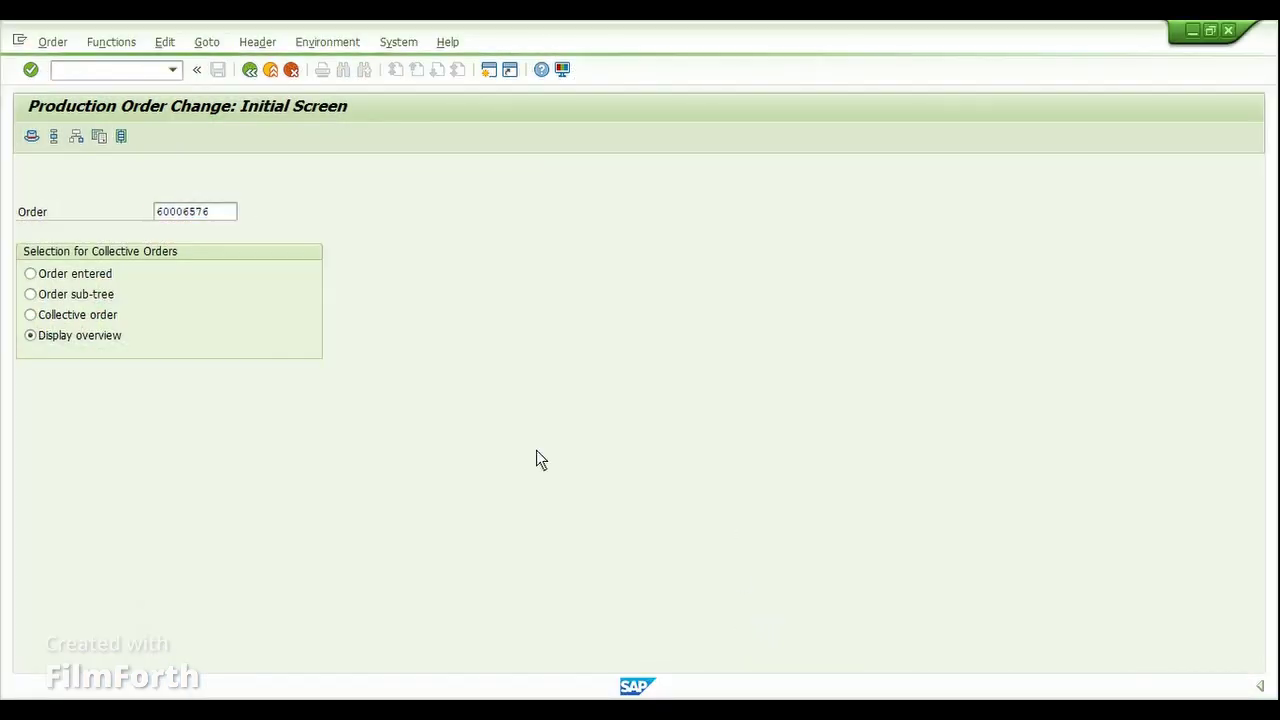
{"action": "key", "text": "Down"}
{"action": "key", "text": "Down"}
{"action": "key", "text": "Return"}
{"action": "key", "text": "Return"}
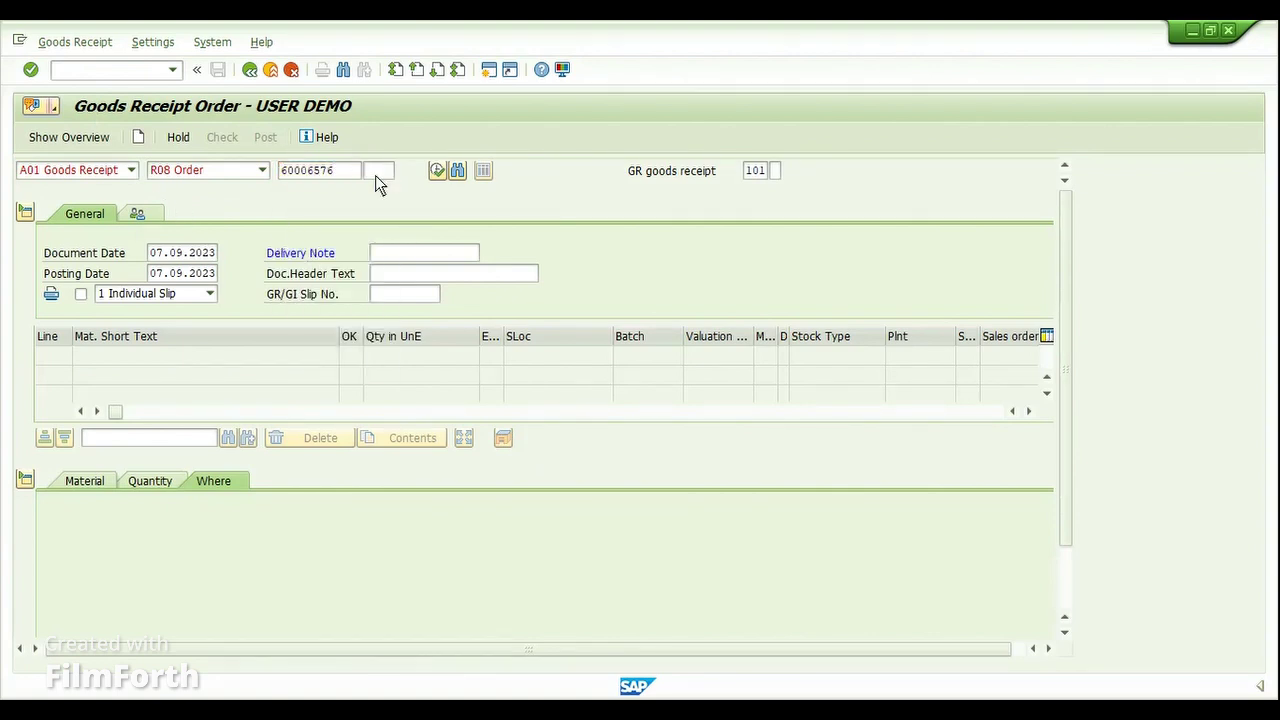
{"action": "left_click", "coordinate": [399, 273]}
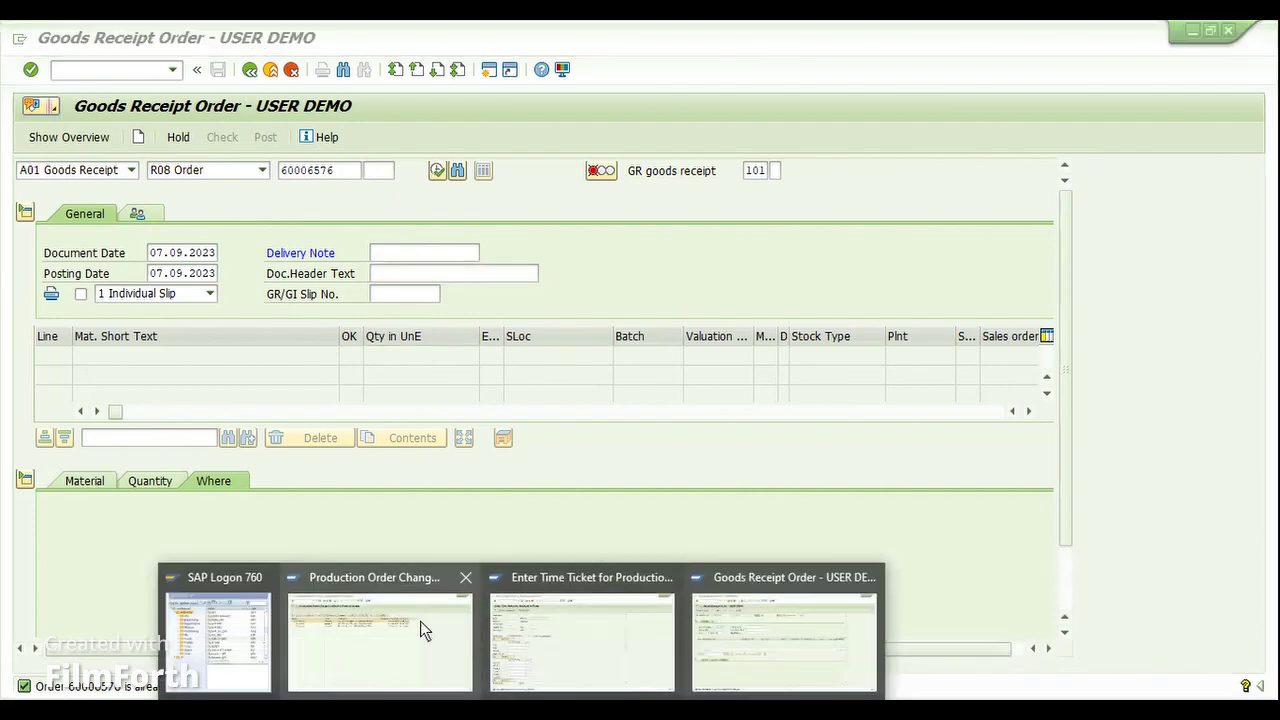
Exit the collective order overview in the other session to unlock the 400-100 order, and load that order in the MIGO goods receipt.
{"action": "left_click", "coordinate": [420, 621]}
{"action": "left_click", "coordinate": [270, 72]}
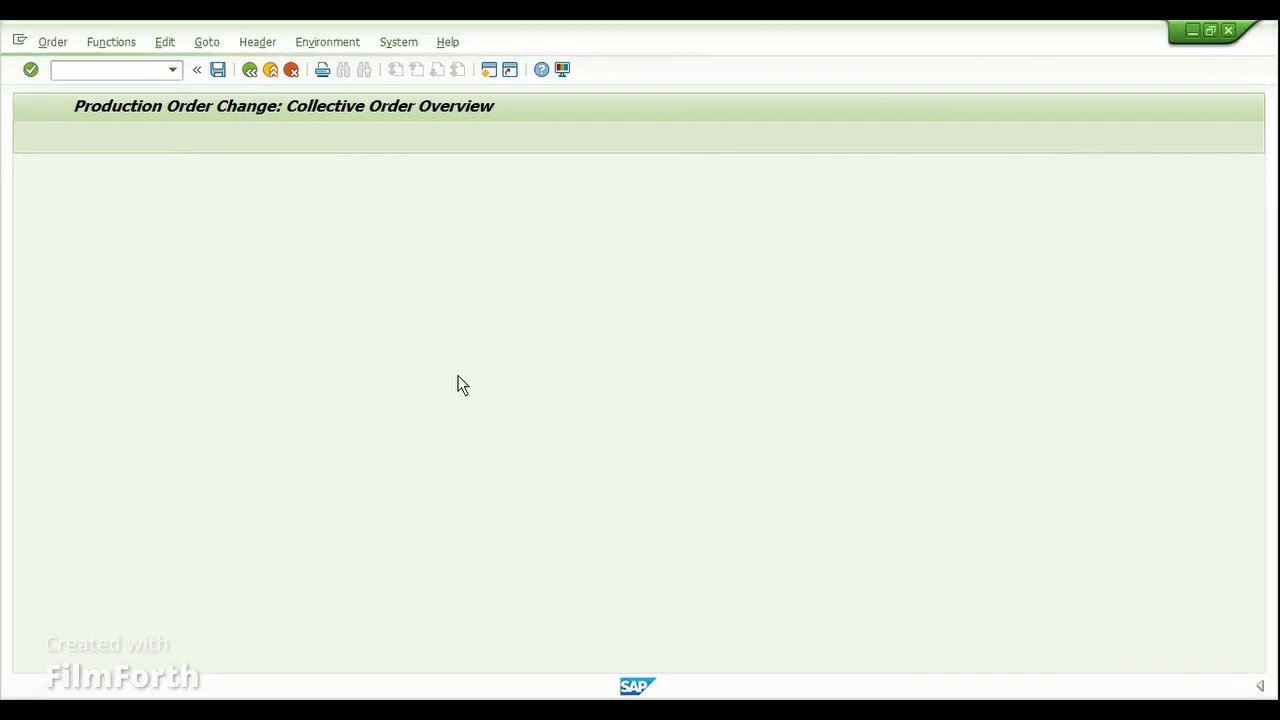
{"action": "key", "text": "alt+Tab"}
{"action": "key", "text": "Return"}
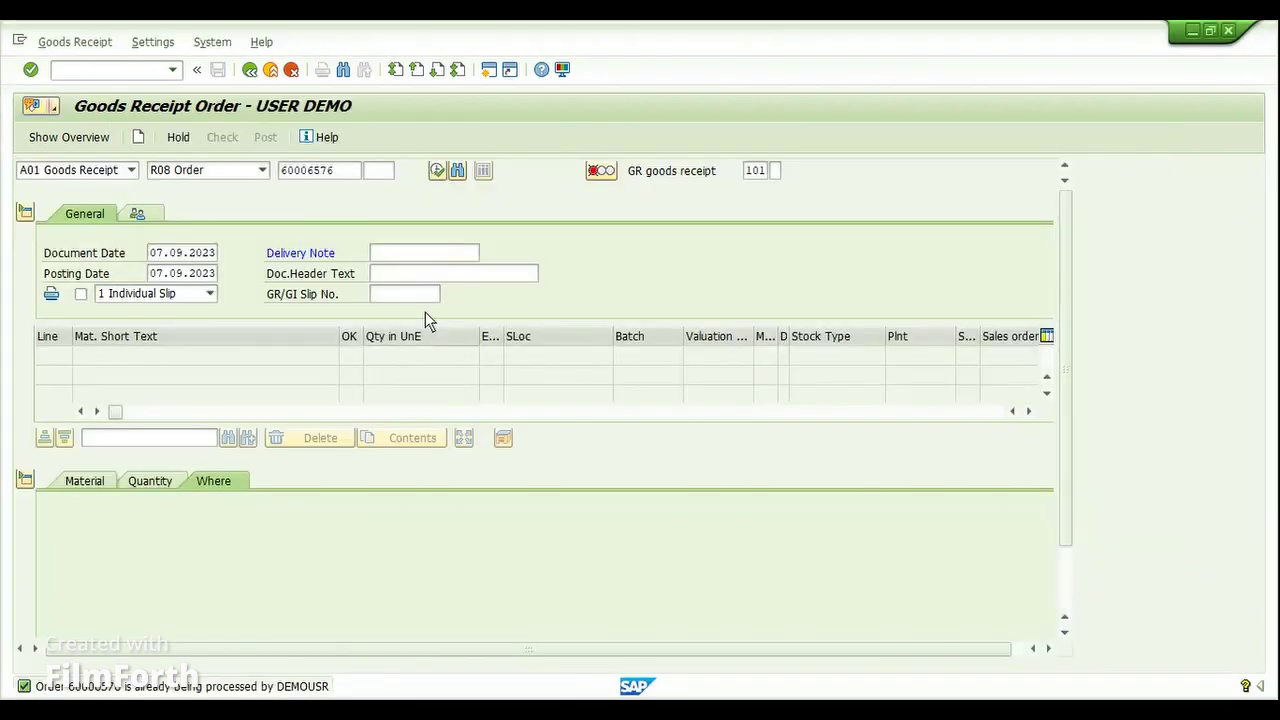
Enter TEST as the goods receipt's delivery note and as the casing item's goods recipient.
{"action": "left_click", "coordinate": [435, 253]}
{"action": "type", "text": "TEST"}
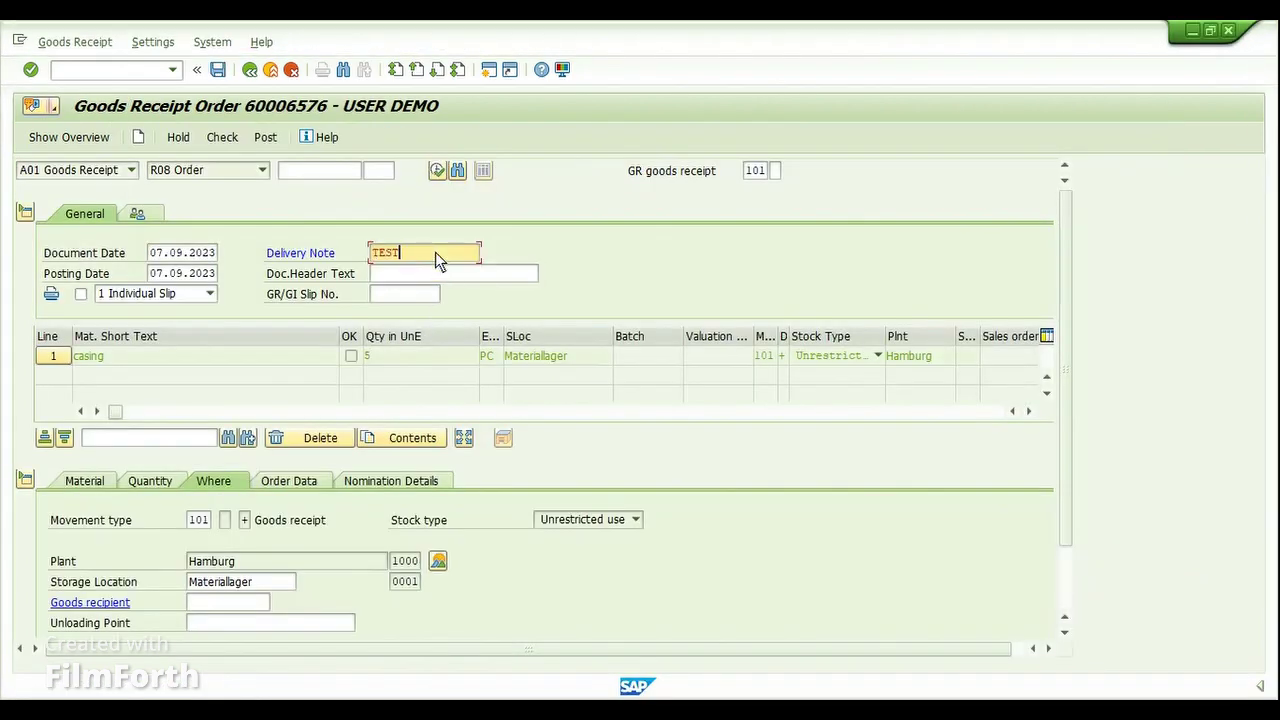
{"action": "key", "text": "Return"}
{"action": "left_click", "coordinate": [251, 602]}
{"action": "key", "text": "Down"}
{"action": "key", "text": "Return"}
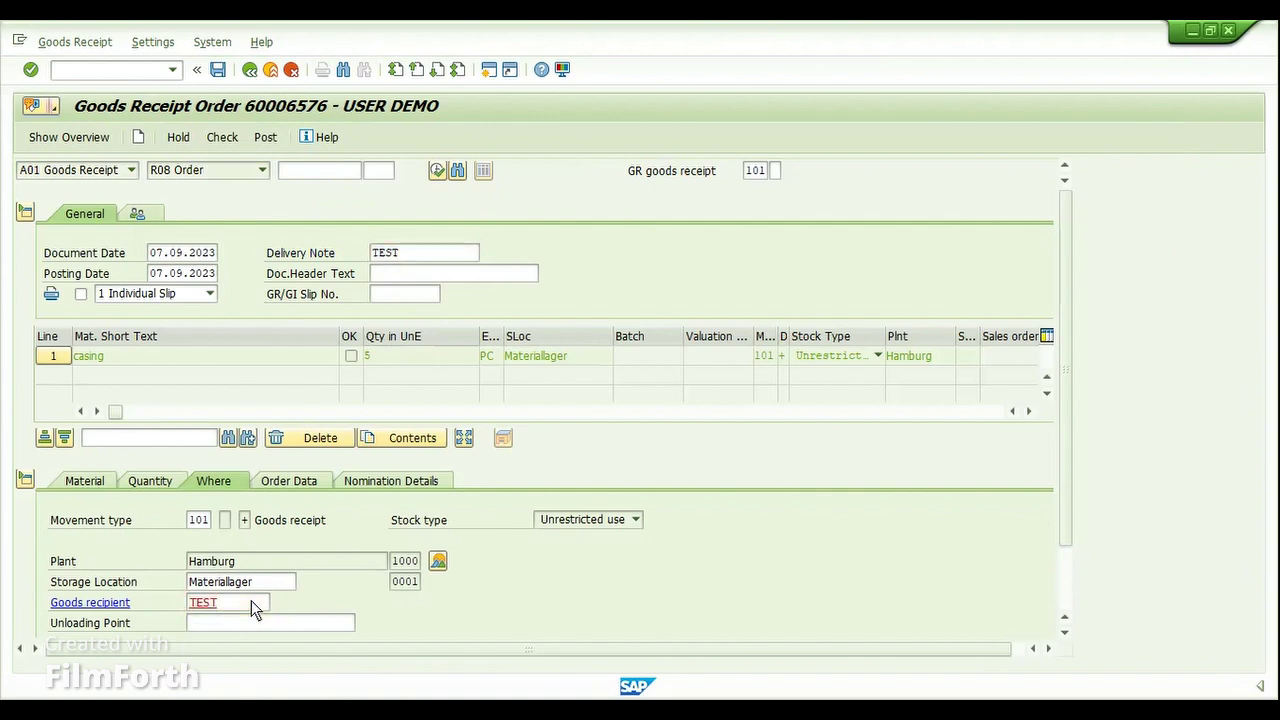
Set the casing item's text to TEST and mark the item as OK.
{"action": "scroll", "coordinate": [1071, 528], "scroll_direction": "down", "scroll_amount": 2}
{"action": "left_click", "coordinate": [218, 582]}
{"action": "key", "text": "Down"}
{"action": "key", "text": "Return"}
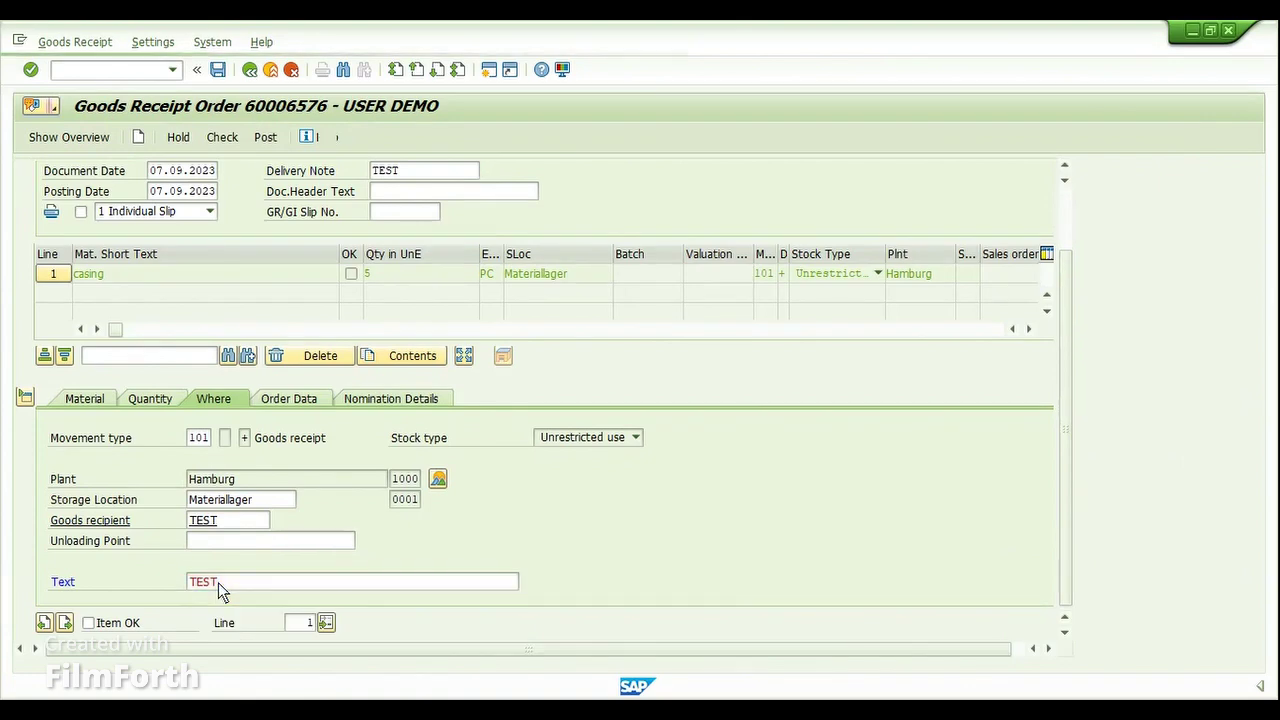
{"action": "left_click", "coordinate": [92, 623]}
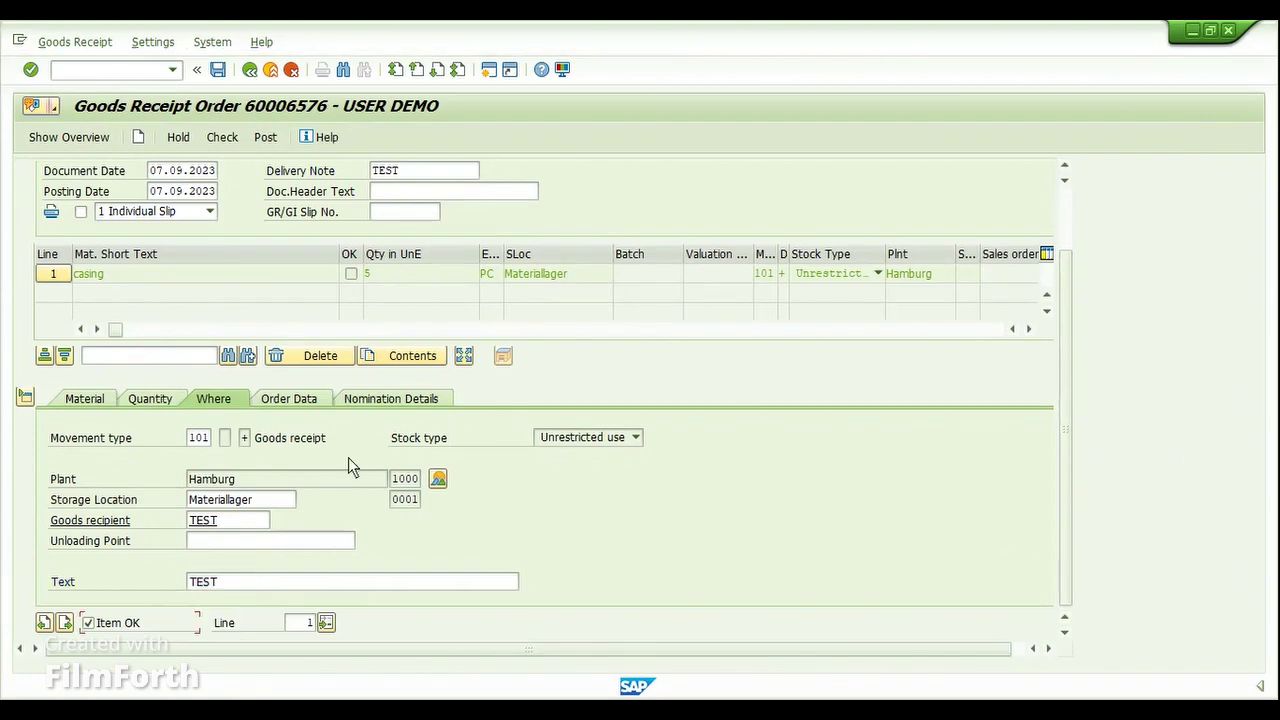
Review the casing item's order data, check the goods receipt document, and post it.
{"action": "left_click", "coordinate": [310, 399]}
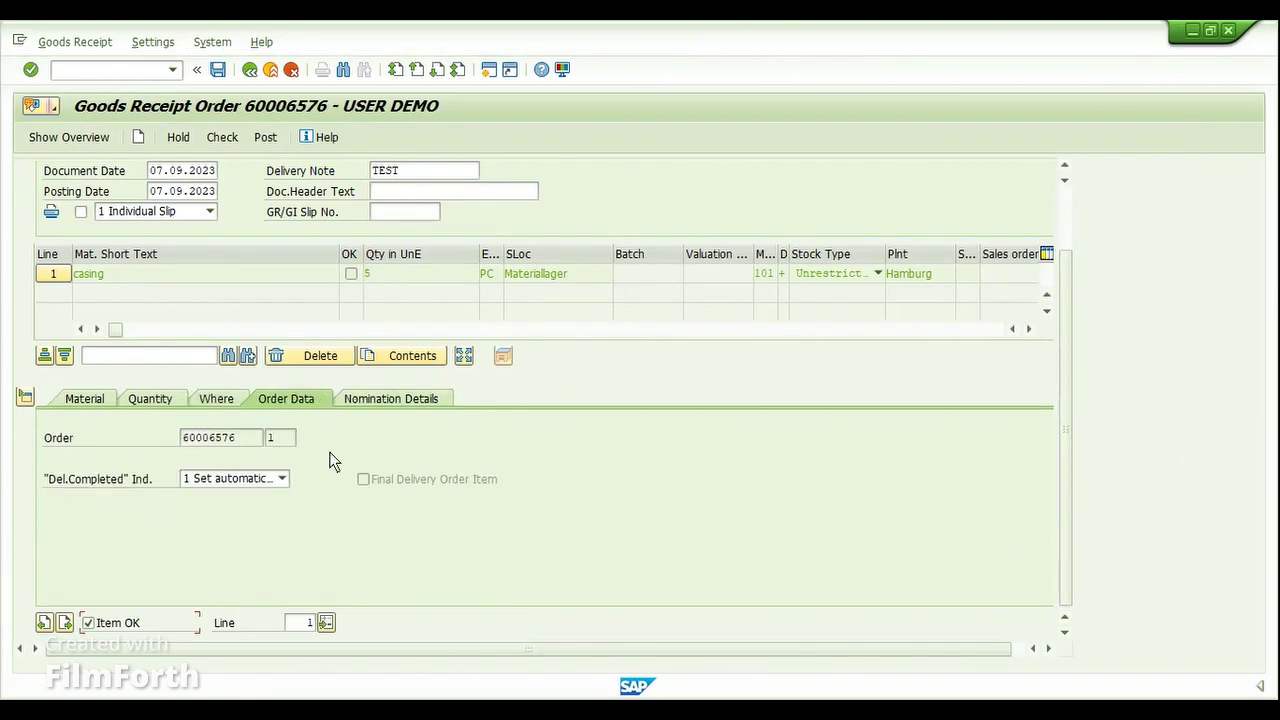
{"action": "left_click", "coordinate": [224, 138]}
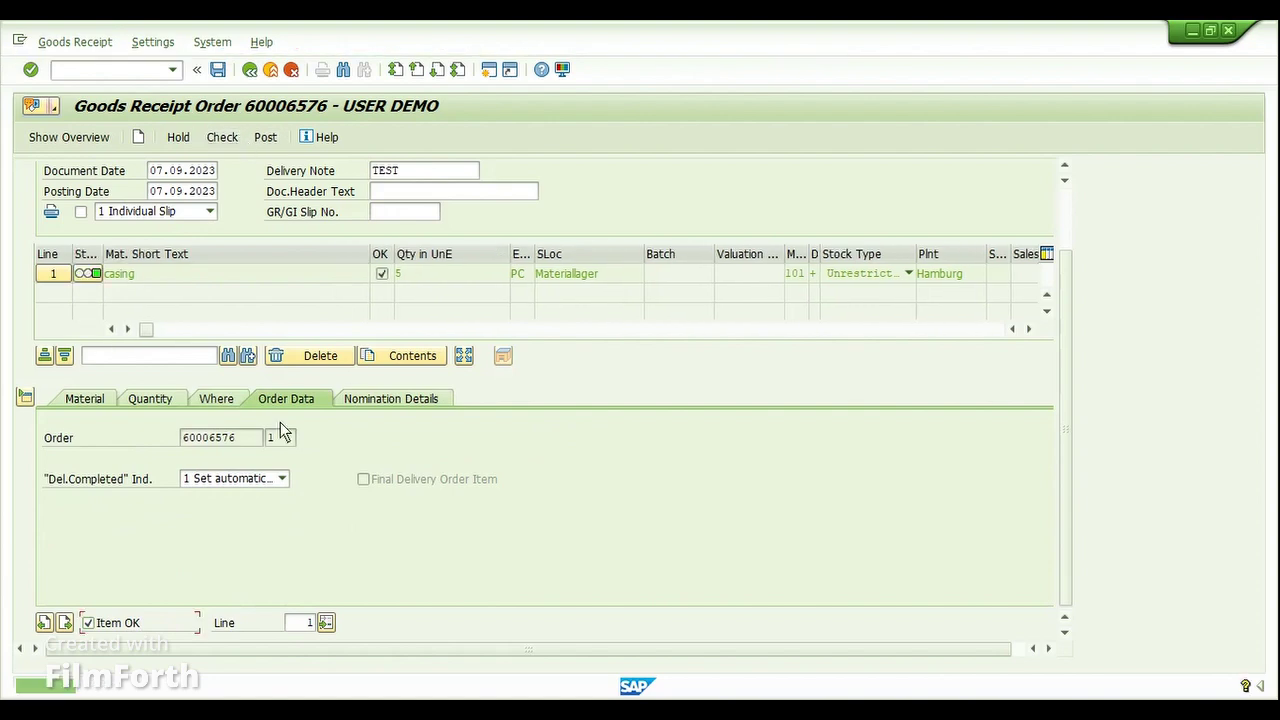
{"action": "left_click_drag", "start_coordinate": [1068, 412], "coordinate": [1075, 300]}
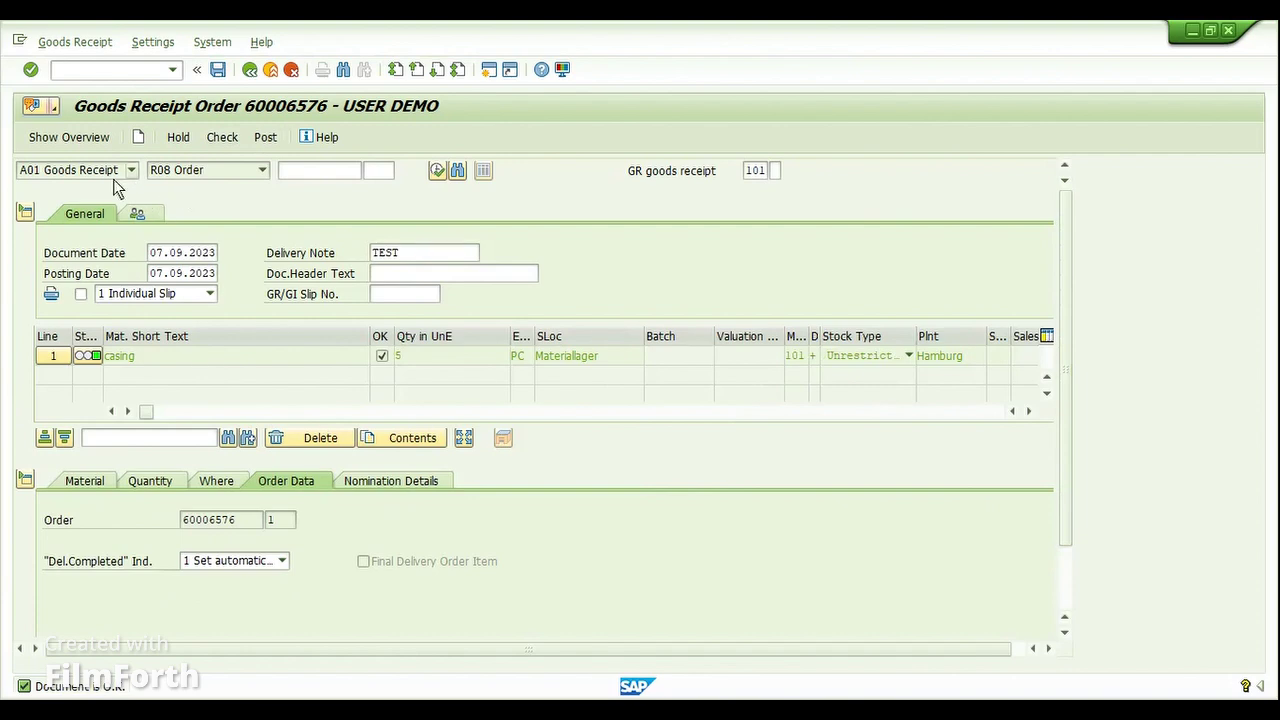
{"action": "left_click", "coordinate": [217, 70]}
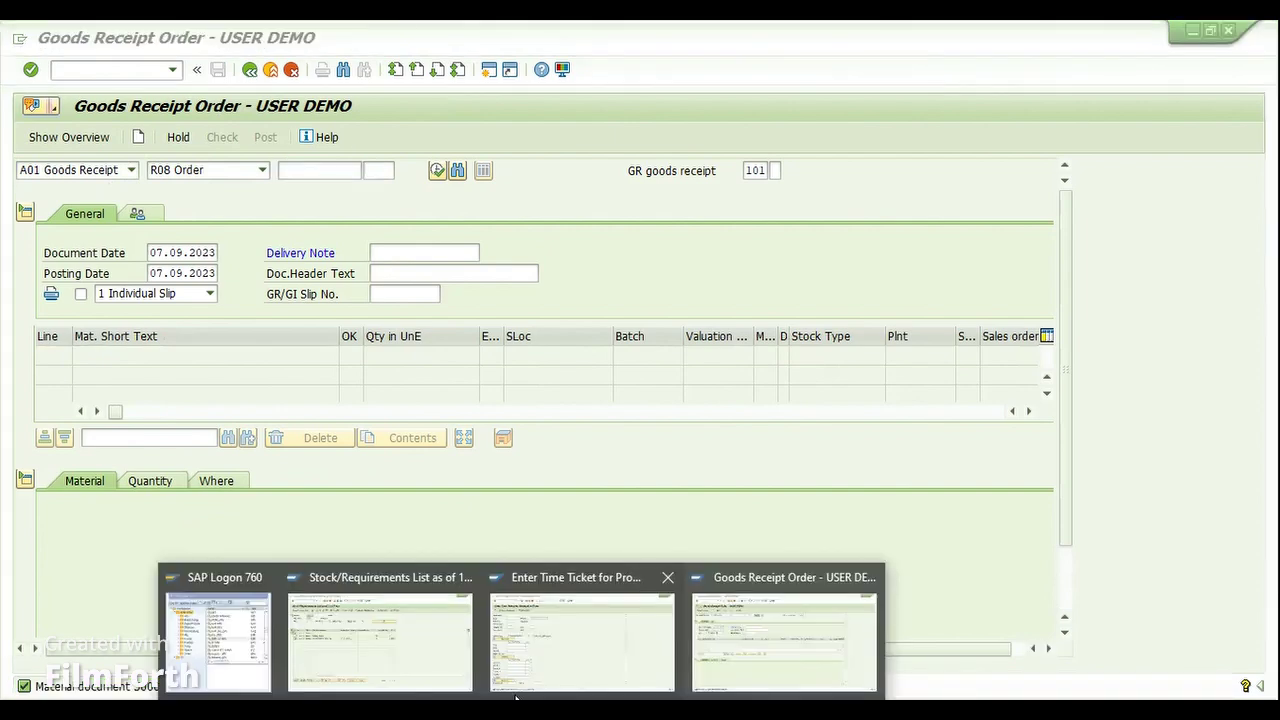
Switch to the stock/requirements list session, refresh material 400-100, and examine its stock and safety stock quantities.
{"action": "left_click", "coordinate": [379, 641]}
{"action": "left_click", "coordinate": [198, 136]}
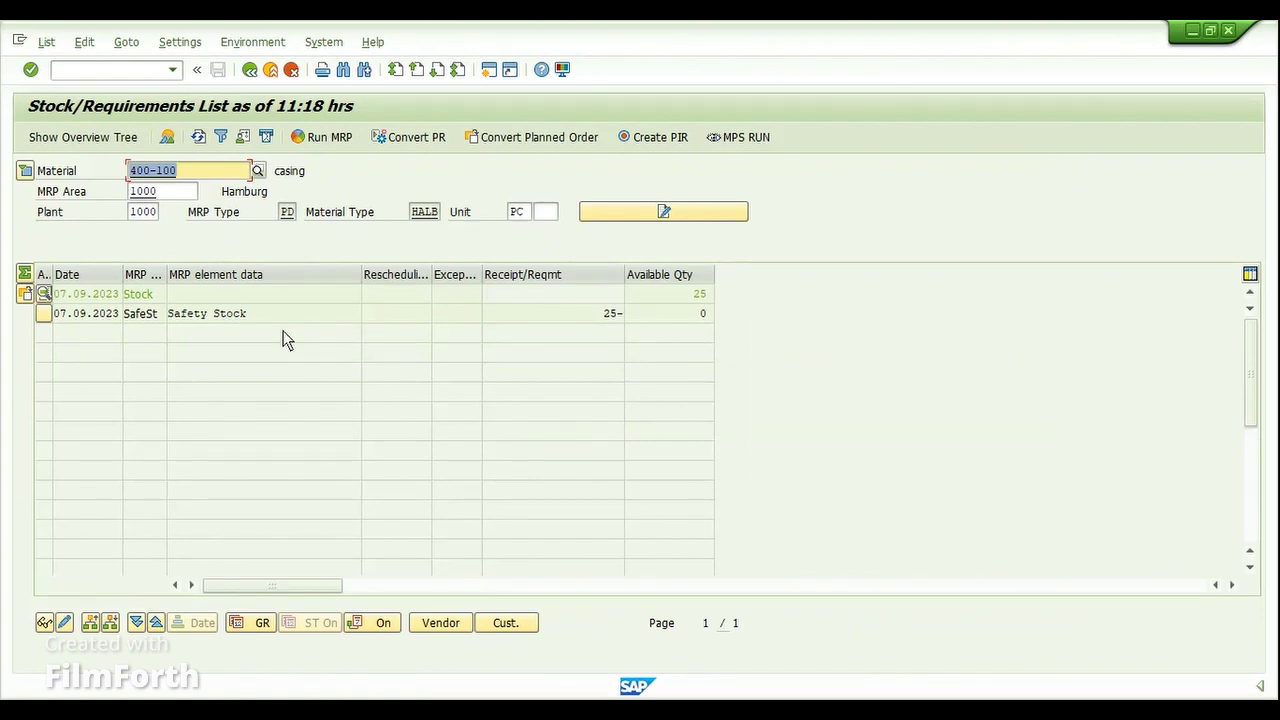
{"action": "left_click", "coordinate": [579, 308]}
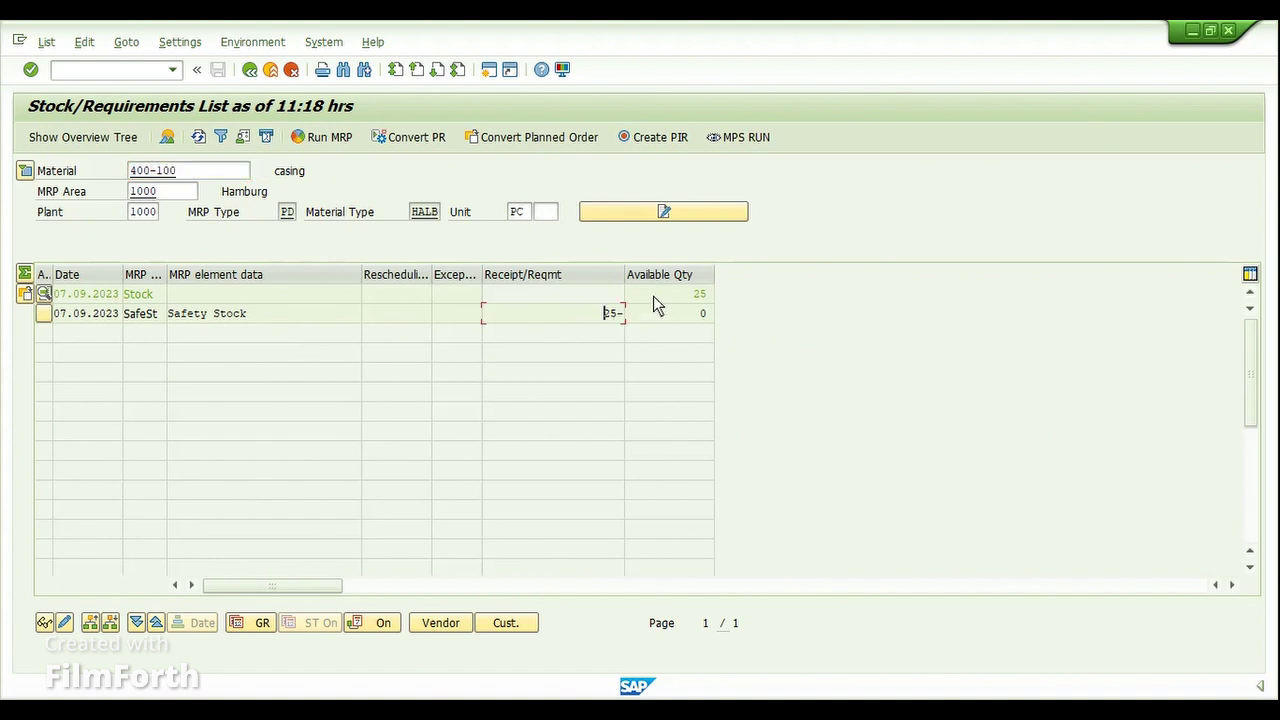
Open the 400-100 collective order overview through transaction CO02 and widen the Sys.Status column to compare all order statuses.
{"action": "key", "text": "ctrl+slash"}
{"action": "type", "text": "/NCO02"}
{"action": "key", "text": "Return"}
{"action": "key", "text": "Return"}
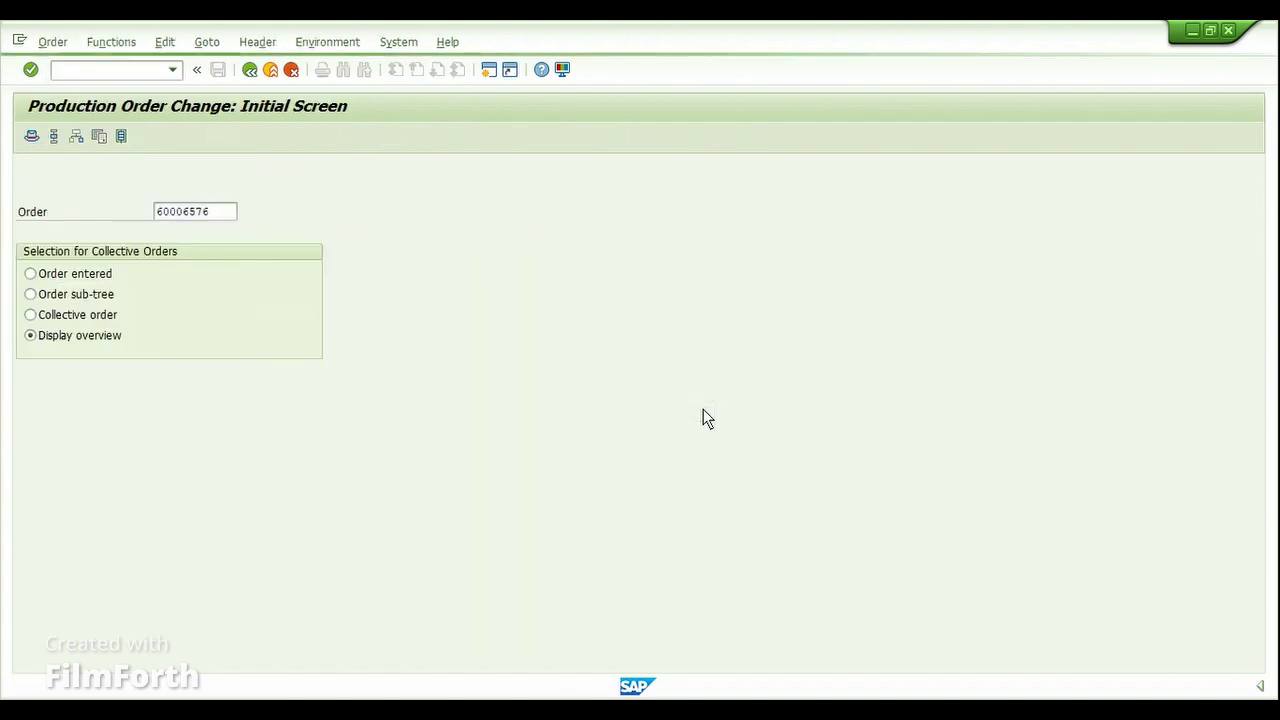
{"action": "left_click", "coordinate": [515, 213]}
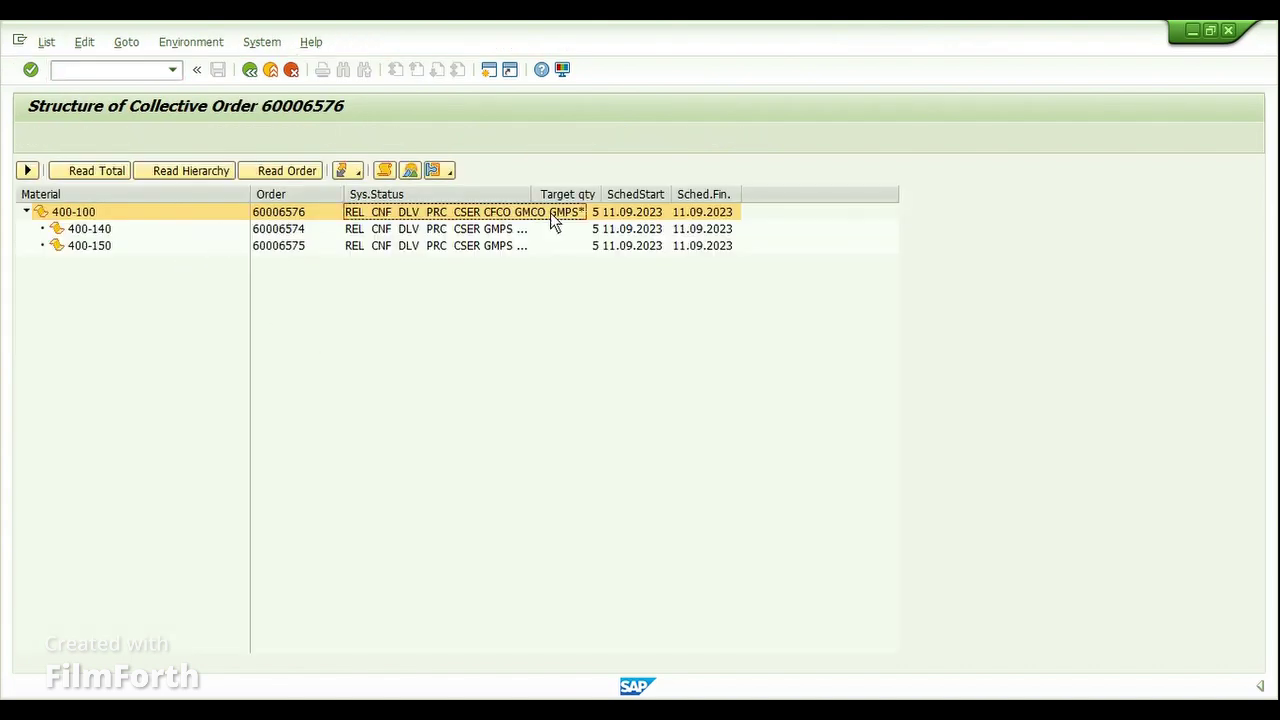
{"action": "left_click_drag", "start_coordinate": [533, 205], "coordinate": [677, 207]}
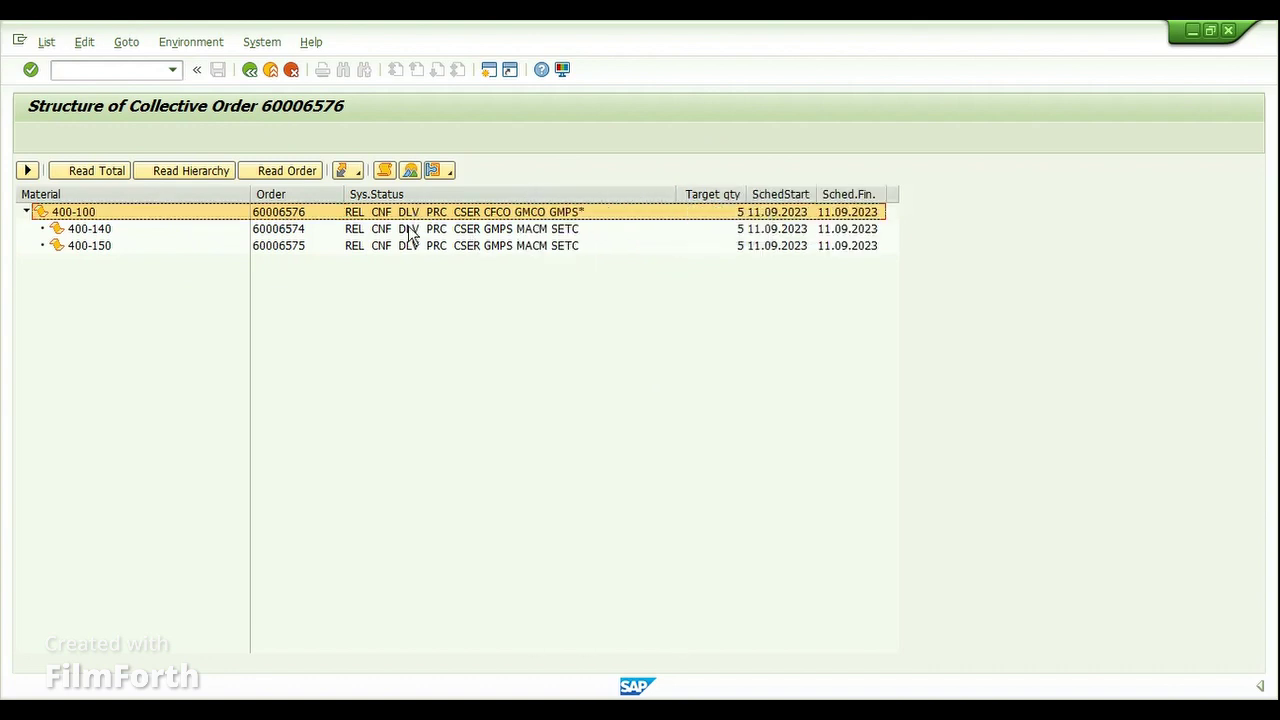
Open the 400-150 order's documented goods movements, examine the component and 400-150 movement types, and return to the order header.
{"action": "double_click", "coordinate": [278, 247]}
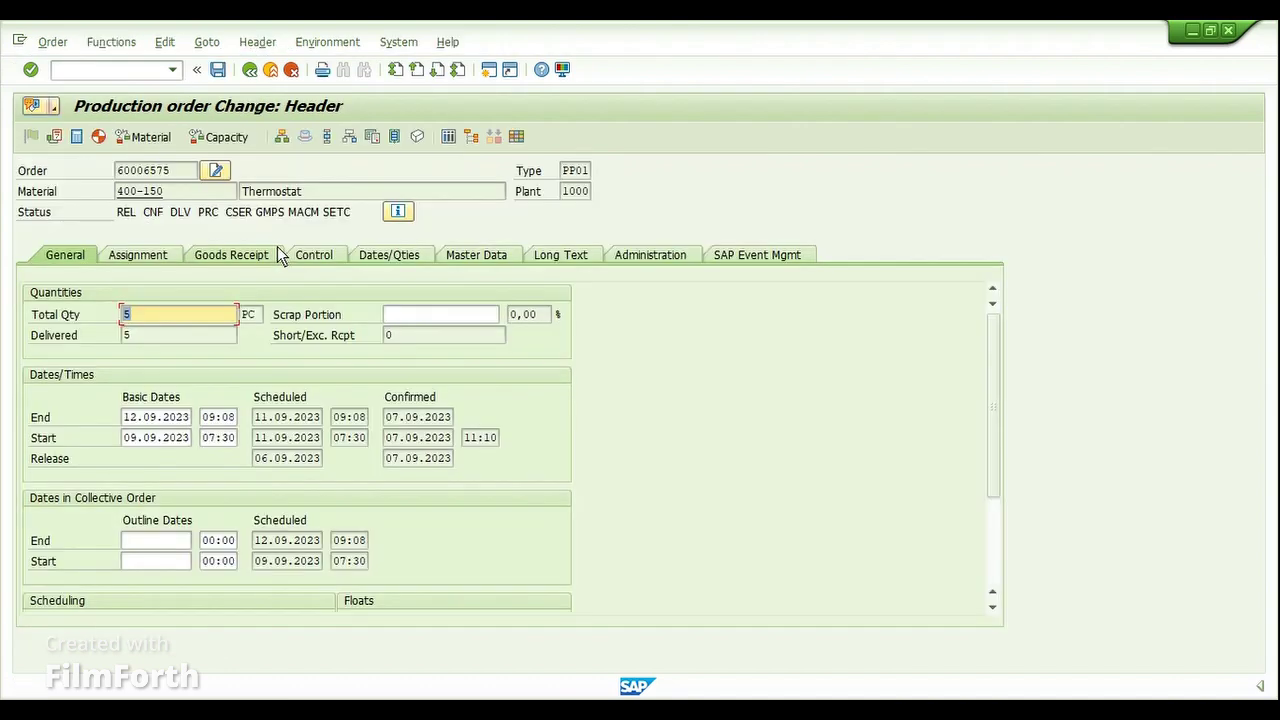
{"action": "left_click", "coordinate": [208, 42]}
{"action": "left_click", "coordinate": [290, 188]}
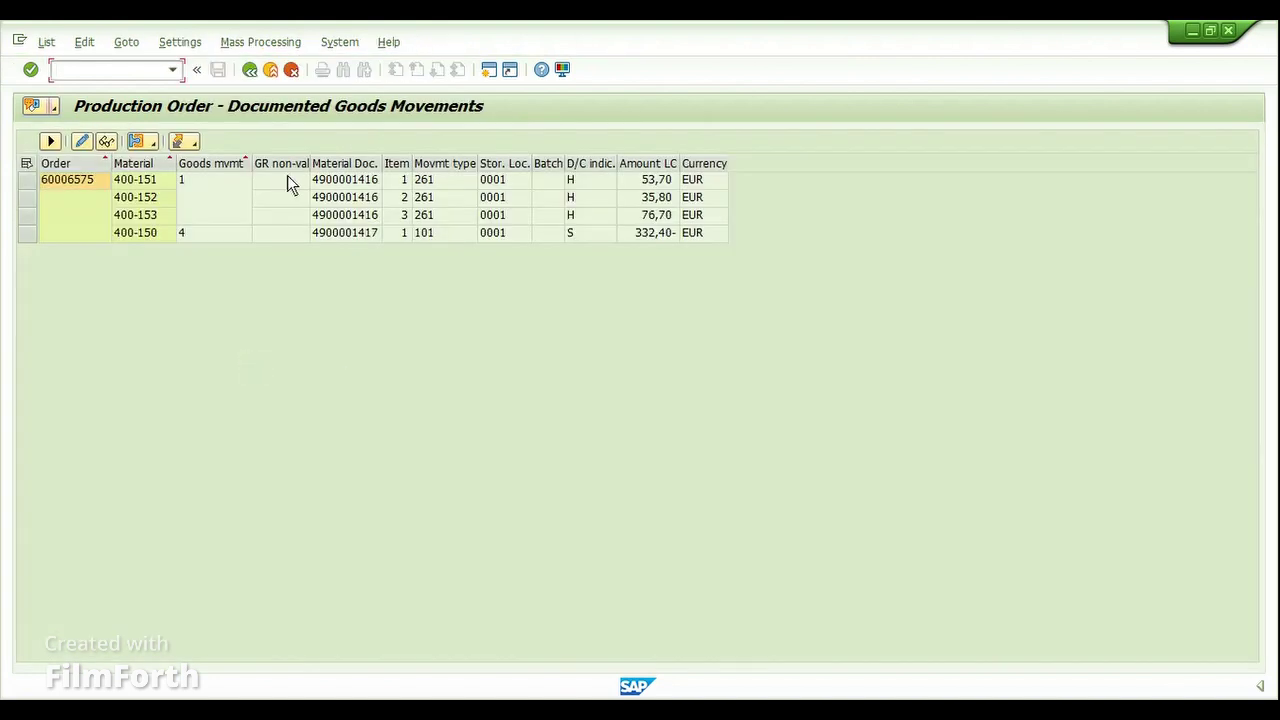
{"action": "left_click_drag", "start_coordinate": [28, 180], "coordinate": [26, 215]}
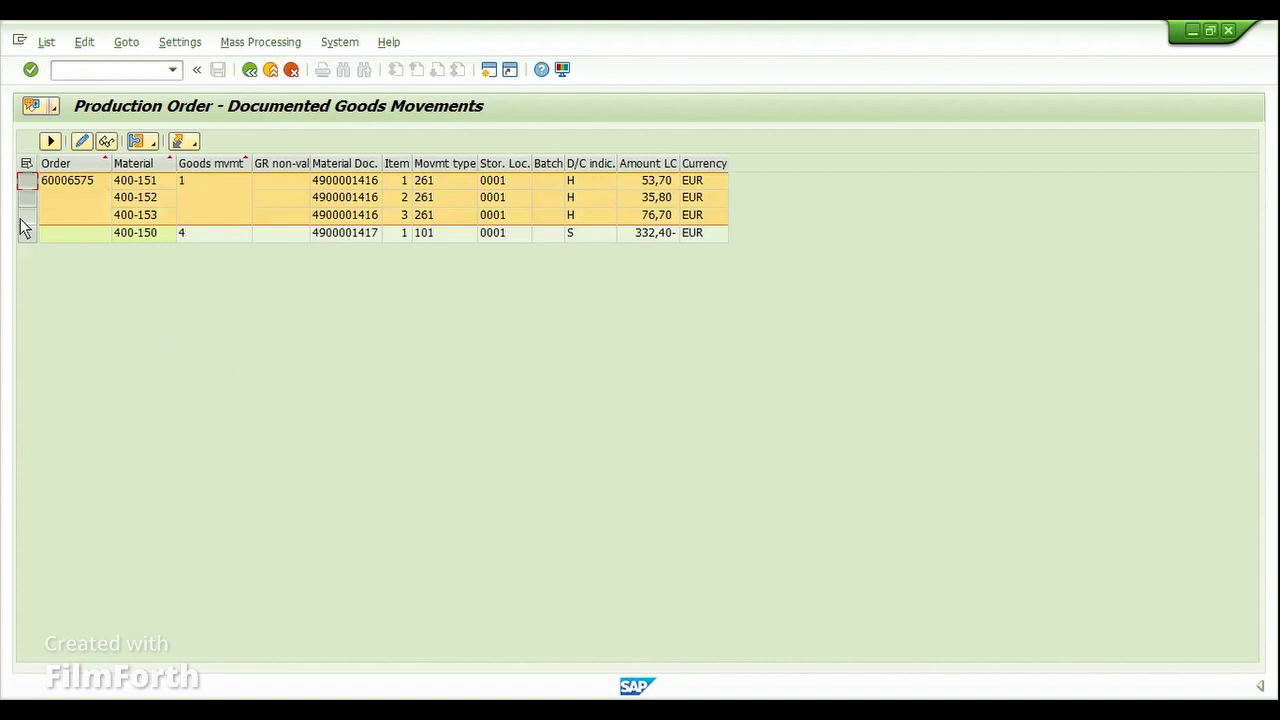
{"action": "left_click", "coordinate": [423, 198]}
{"action": "left_click", "coordinate": [424, 214]}
{"action": "left_click", "coordinate": [424, 233]}
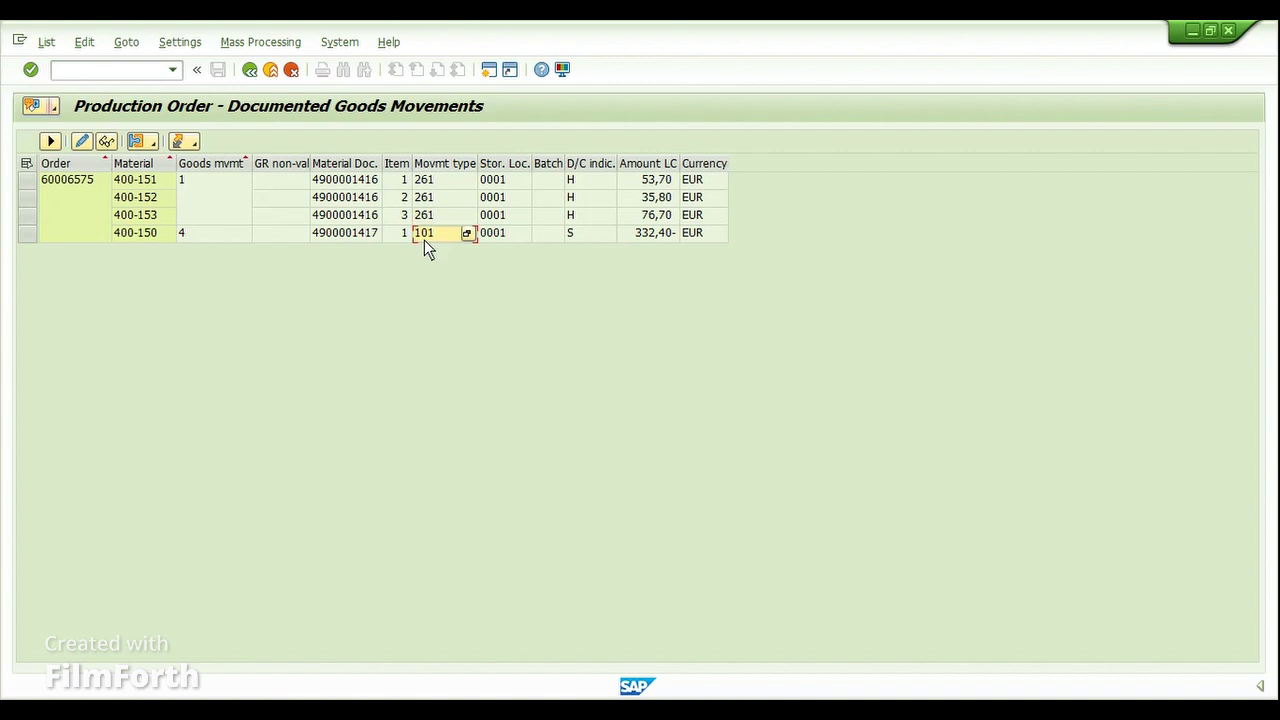
{"action": "left_click", "coordinate": [143, 249]}
{"action": "left_click", "coordinate": [249, 69]}
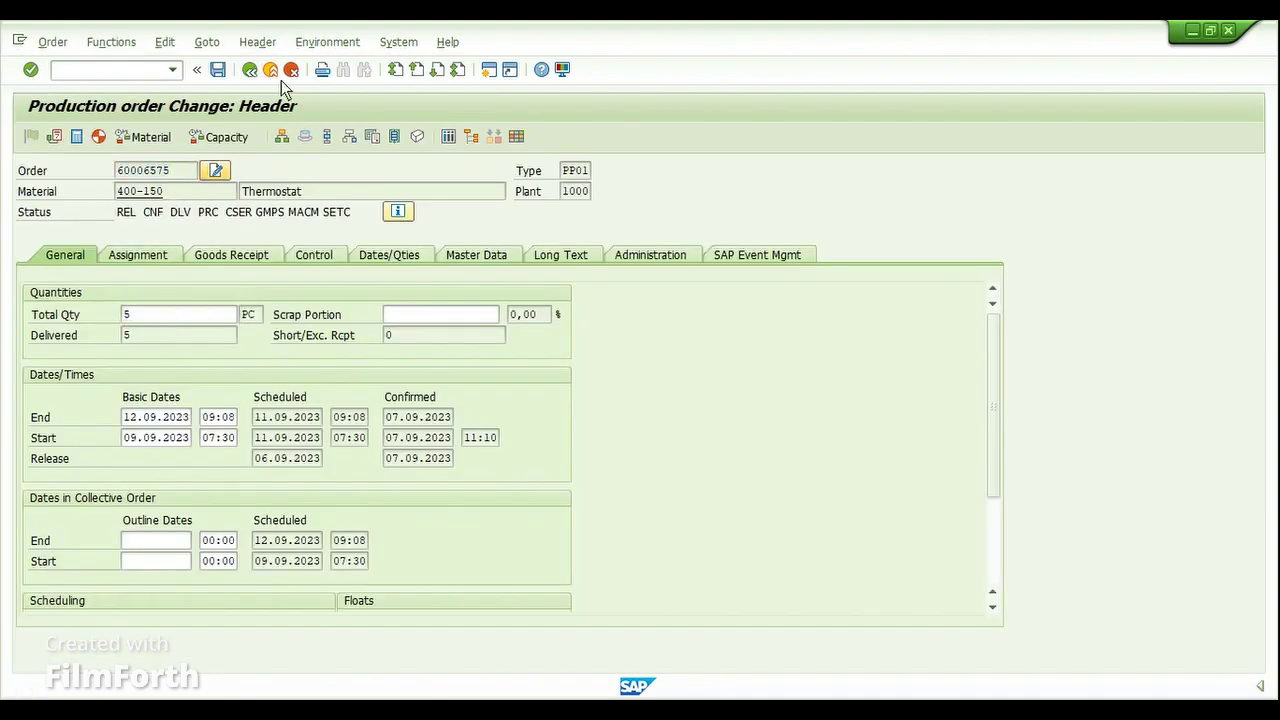
Open the 400-140 order's documented goods movements, widen the Order column, compare both component orders, and return to the collective order overview.
{"action": "left_click", "coordinate": [249, 69]}
{"action": "double_click", "coordinate": [296, 236]}
{"action": "left_click", "coordinate": [207, 42]}
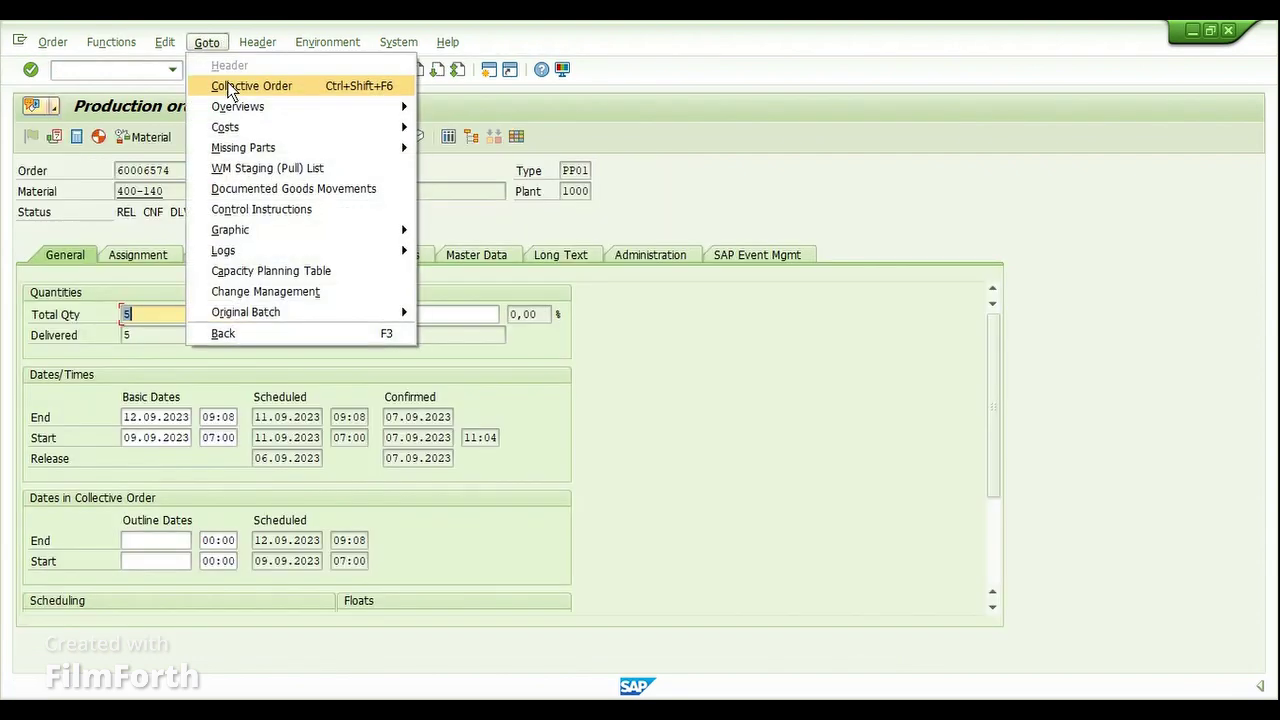
{"action": "left_click", "coordinate": [230, 189]}
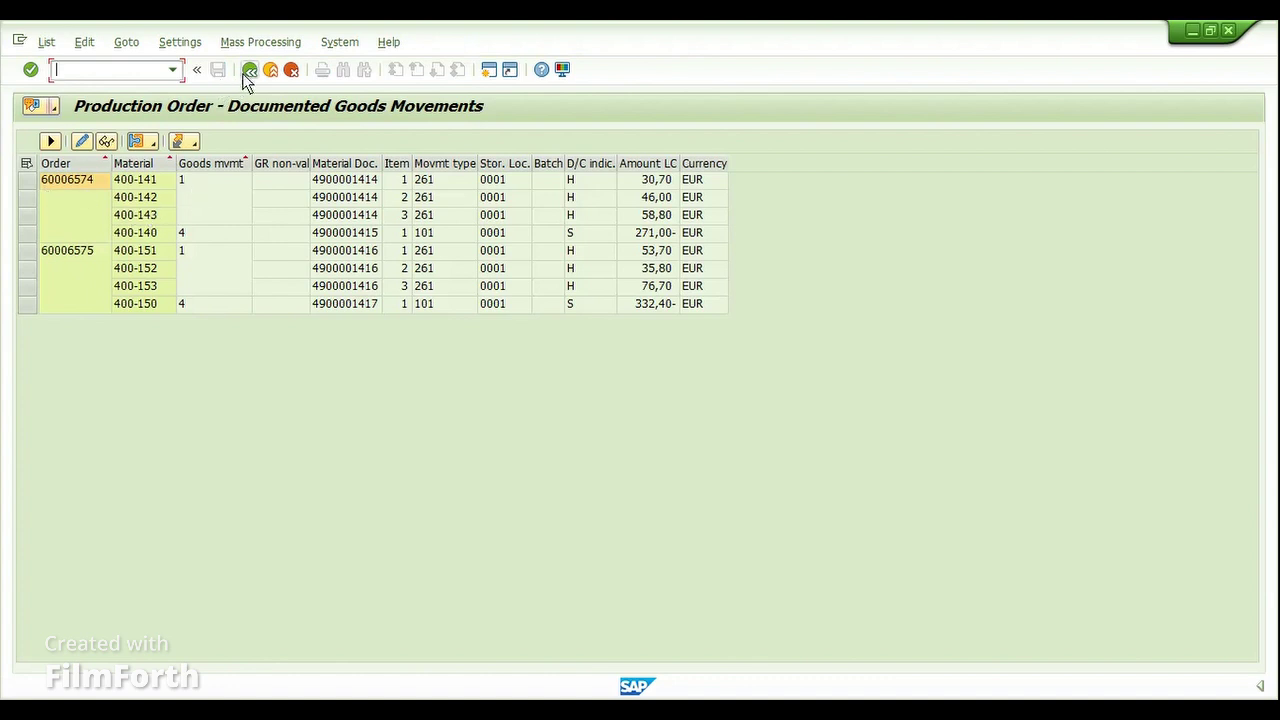
{"action": "left_click_drag", "start_coordinate": [110, 169], "coordinate": [158, 172]}
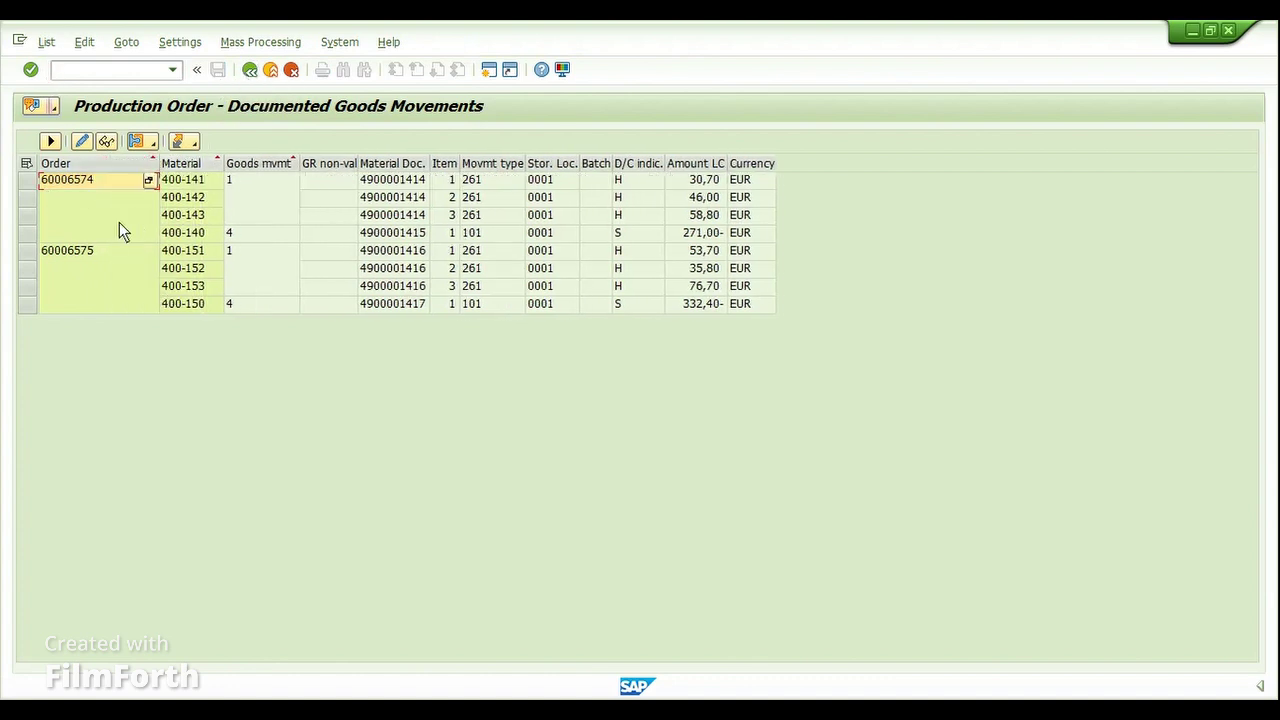
{"action": "left_click", "coordinate": [77, 256]}
{"action": "left_click", "coordinate": [83, 181]}
{"action": "left_click", "coordinate": [76, 255]}
{"action": "left_click", "coordinate": [83, 193]}
{"action": "left_click", "coordinate": [83, 260]}
{"action": "left_click", "coordinate": [250, 72]}
{"action": "left_click", "coordinate": [250, 70]}
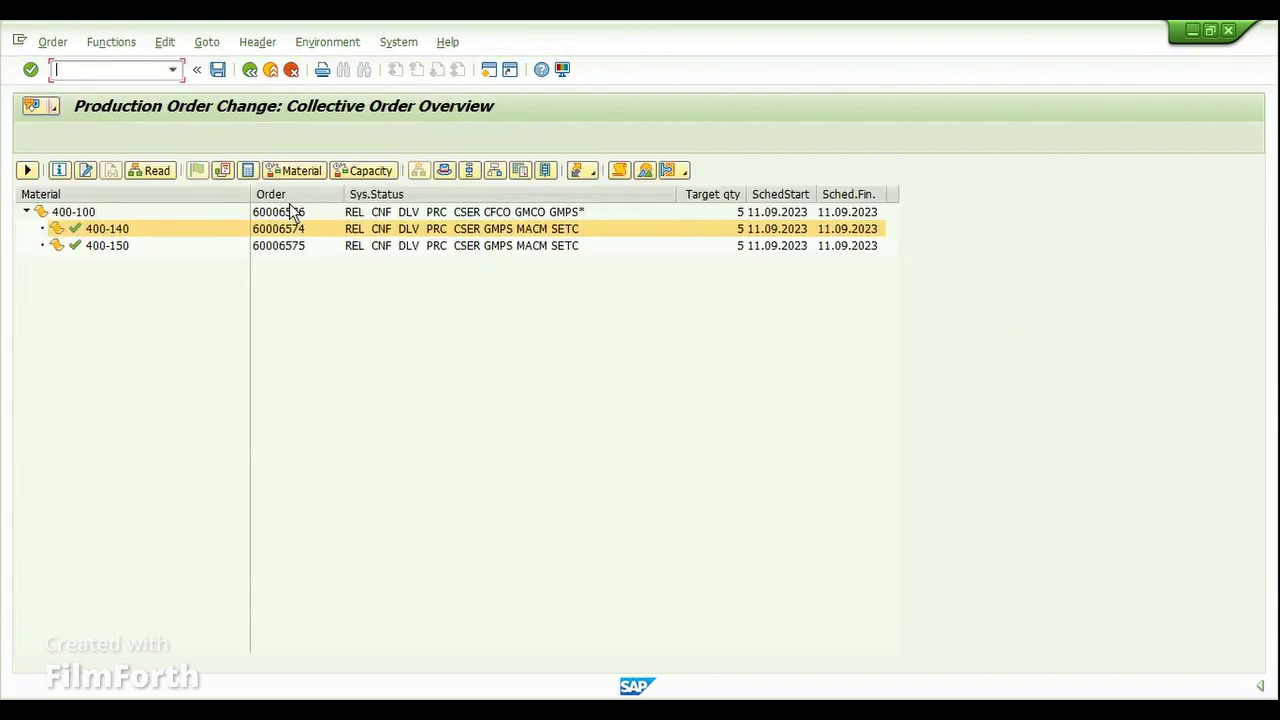
Open the leading 400-100 order's documented goods movements from its header and widen the Order column.
{"action": "left_click", "coordinate": [290, 213]}
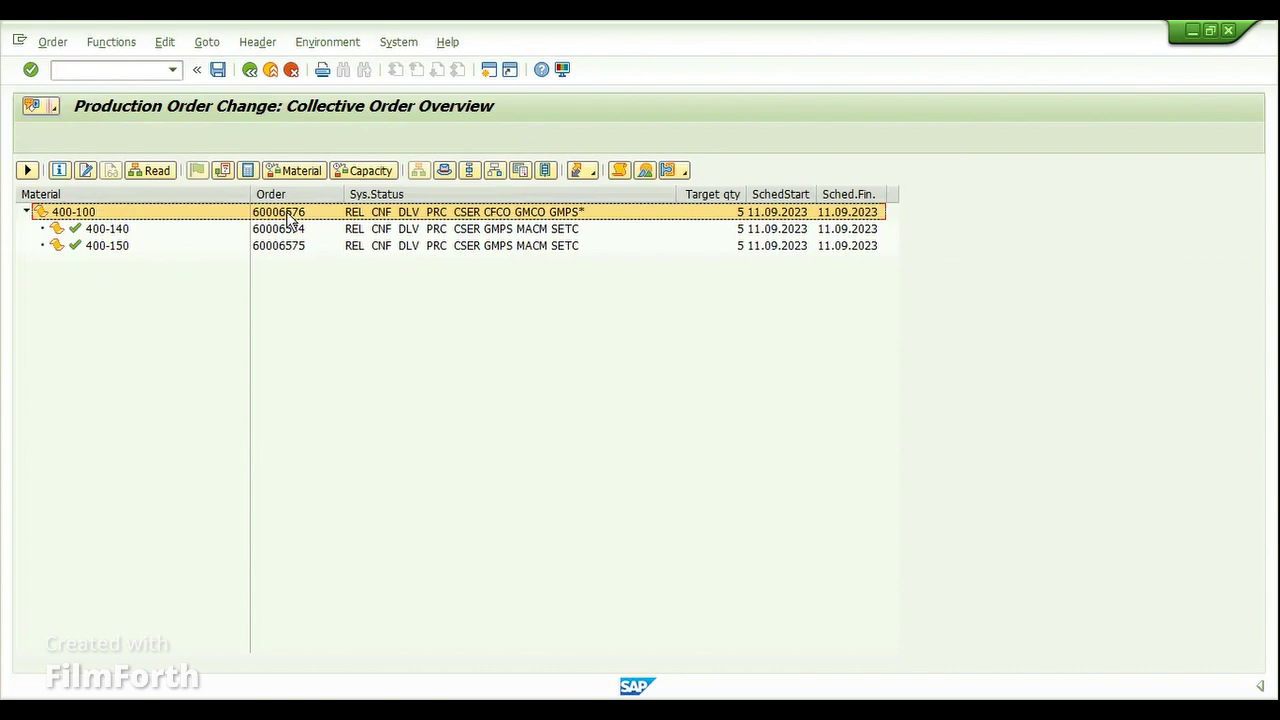
{"action": "double_click", "coordinate": [288, 215]}
{"action": "left_click", "coordinate": [200, 45]}
{"action": "left_click", "coordinate": [228, 189]}
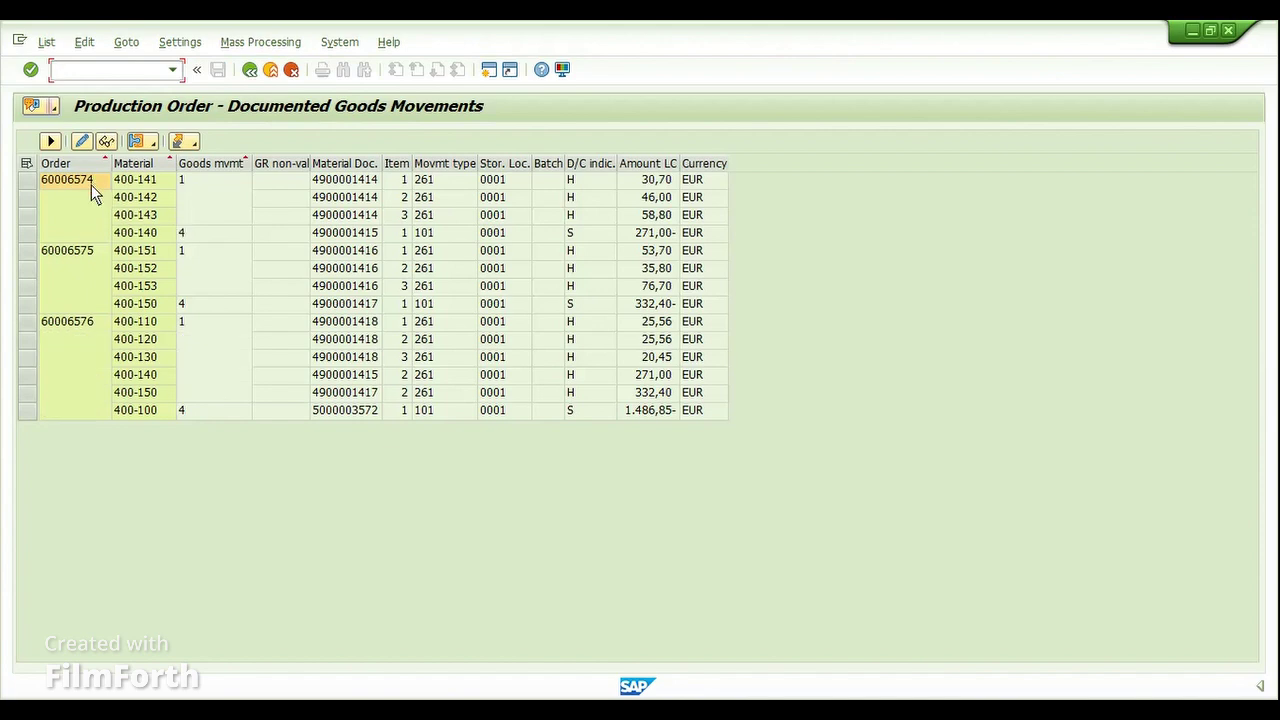
{"action": "left_click_drag", "start_coordinate": [110, 172], "coordinate": [140, 176]}
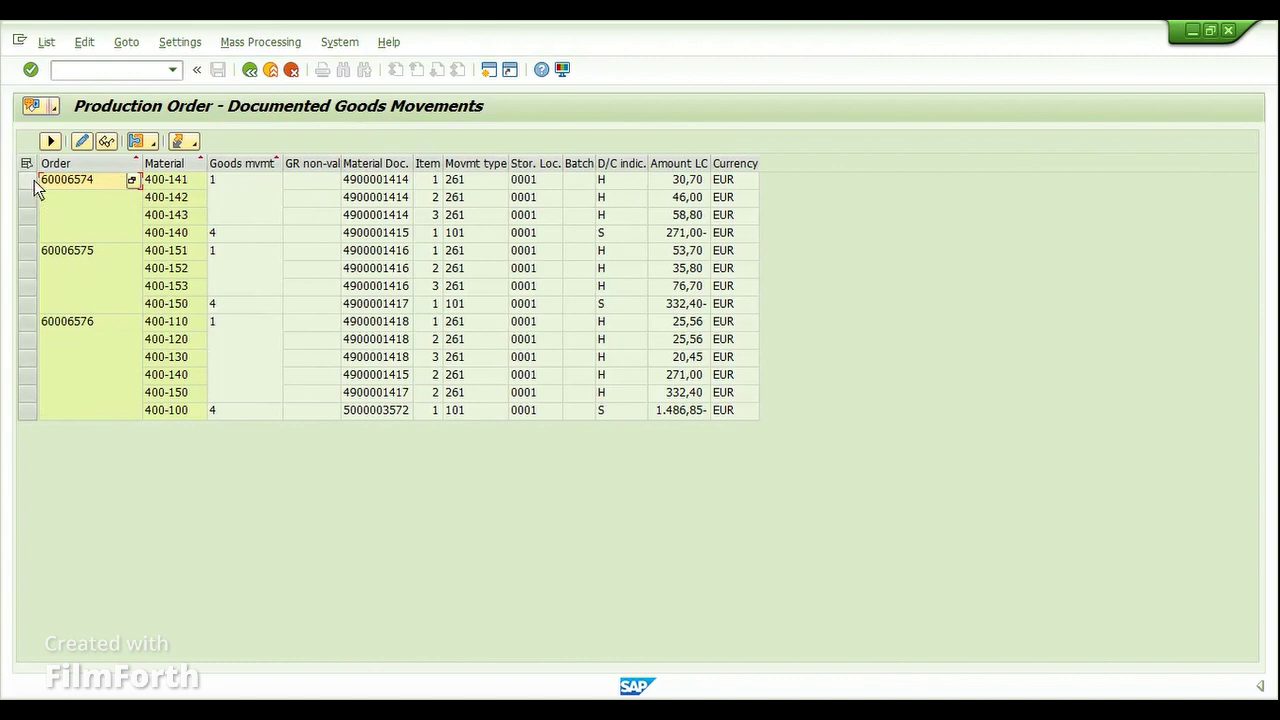
Examine the goods movement rows order by order, down to components 400-110 through 400-150 of the leading order.
{"action": "left_click_drag", "start_coordinate": [33, 182], "coordinate": [28, 203]}
{"action": "left_click", "coordinate": [60, 190]}
{"action": "left_click", "coordinate": [27, 183]}
{"action": "left_click_drag", "start_coordinate": [26, 207], "coordinate": [18, 391]}
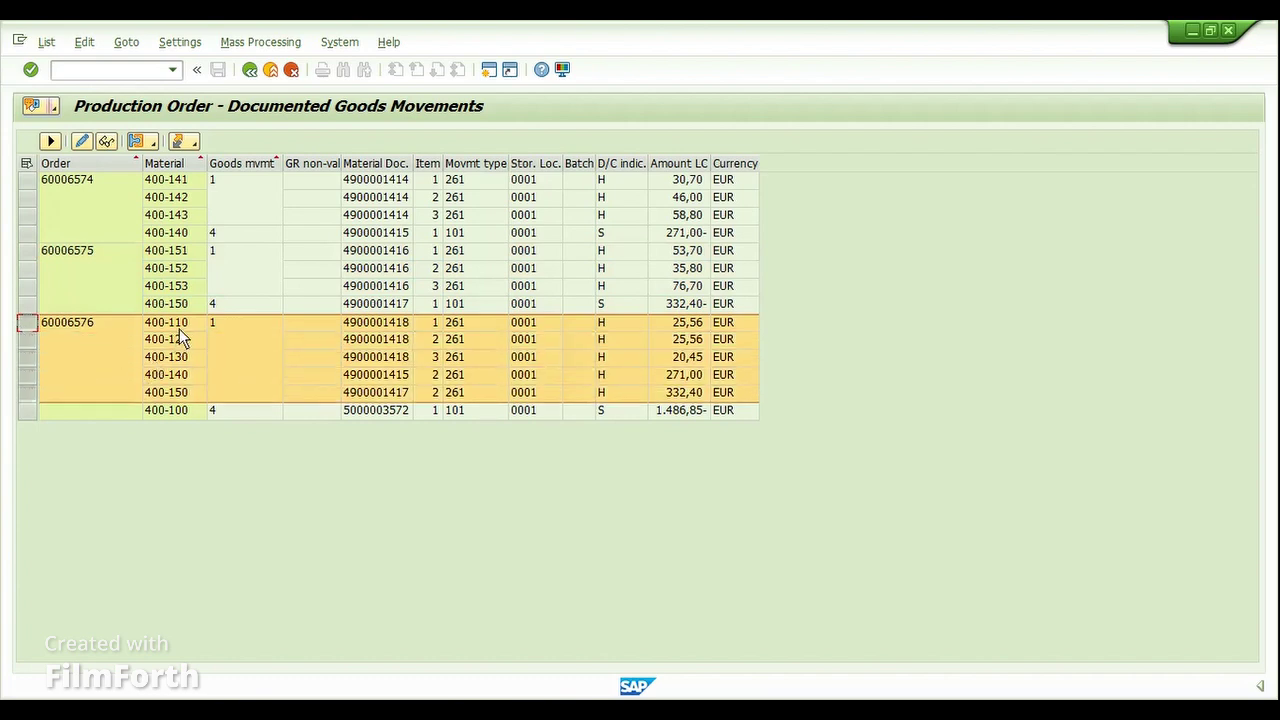
Compare the leading order's 400-140 and 400-150 goods issue rows with its 400-100 goods receipt row.
{"action": "left_click_drag", "start_coordinate": [30, 374], "coordinate": [19, 399]}
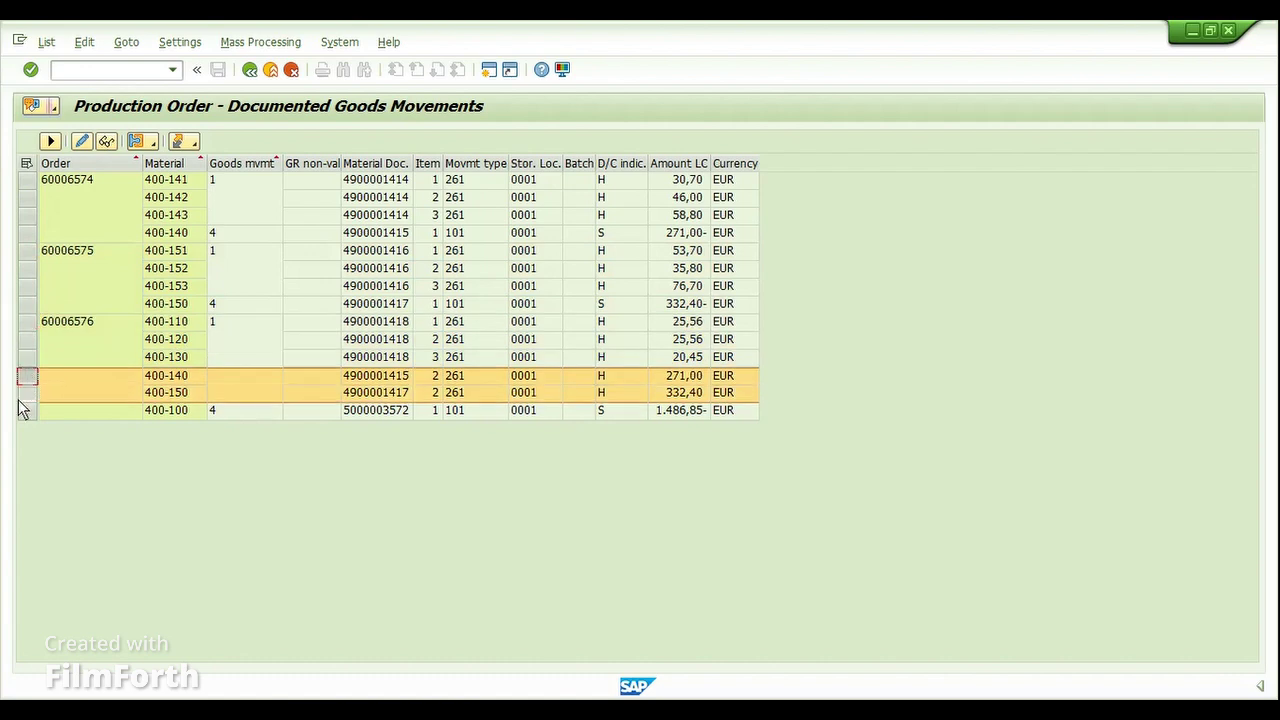
{"action": "left_click", "coordinate": [176, 379]}
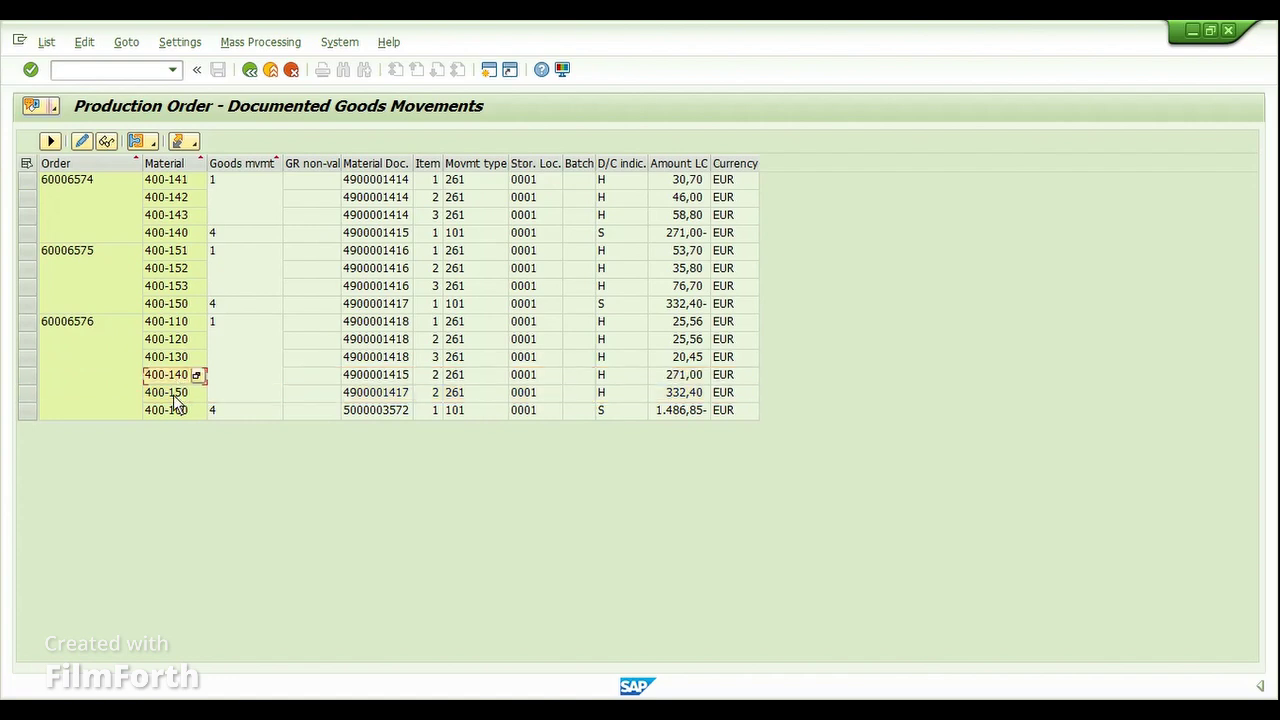
{"action": "left_click_drag", "start_coordinate": [34, 380], "coordinate": [30, 394]}
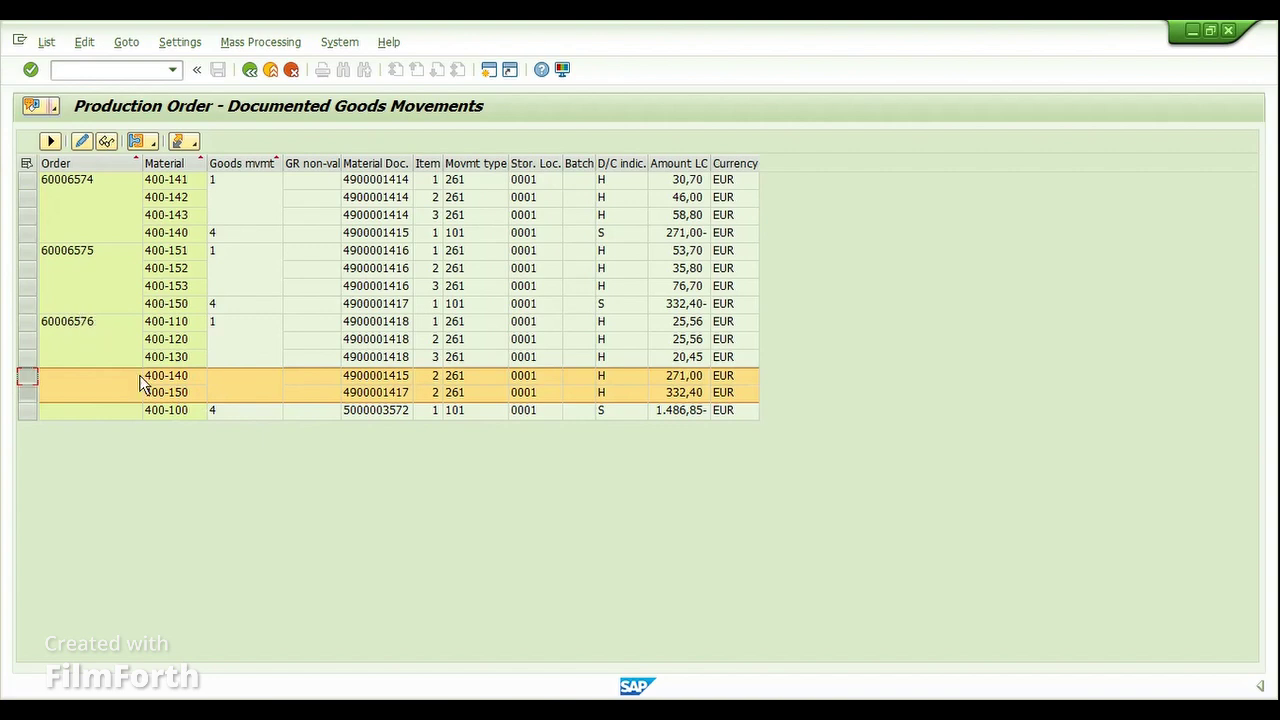
{"action": "left_click", "coordinate": [28, 411]}
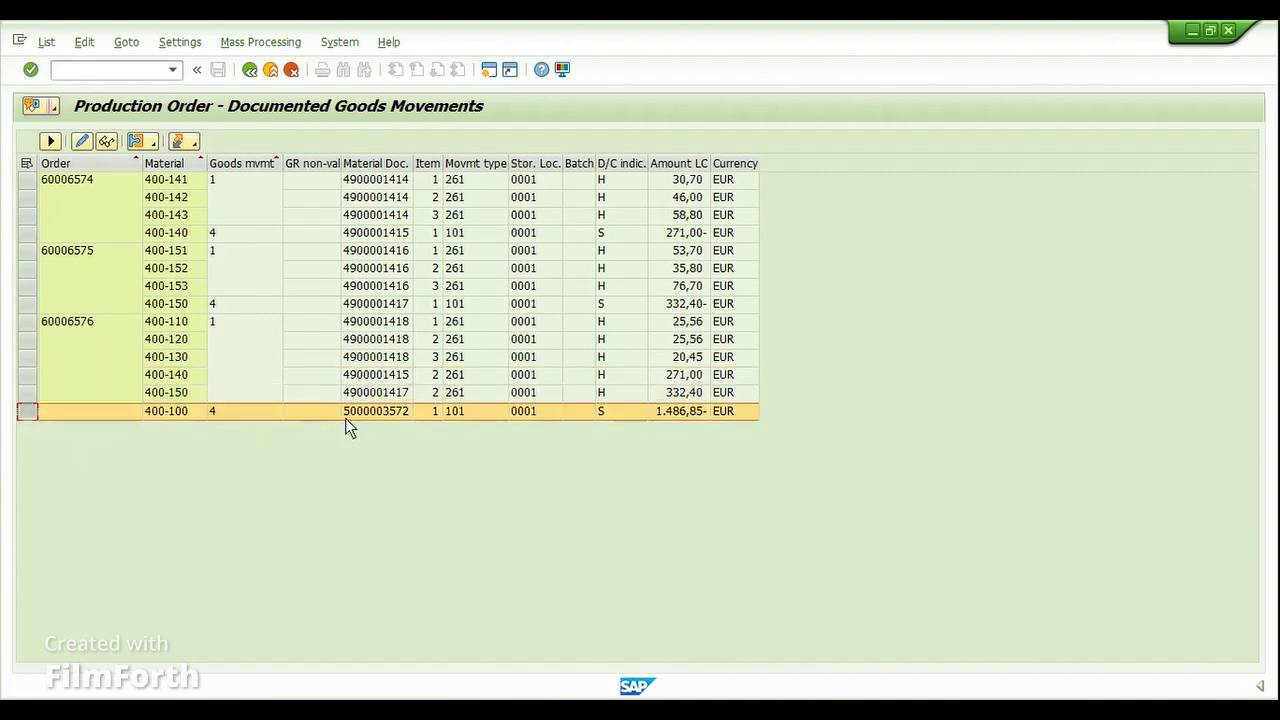
{"action": "left_click", "coordinate": [159, 411]}
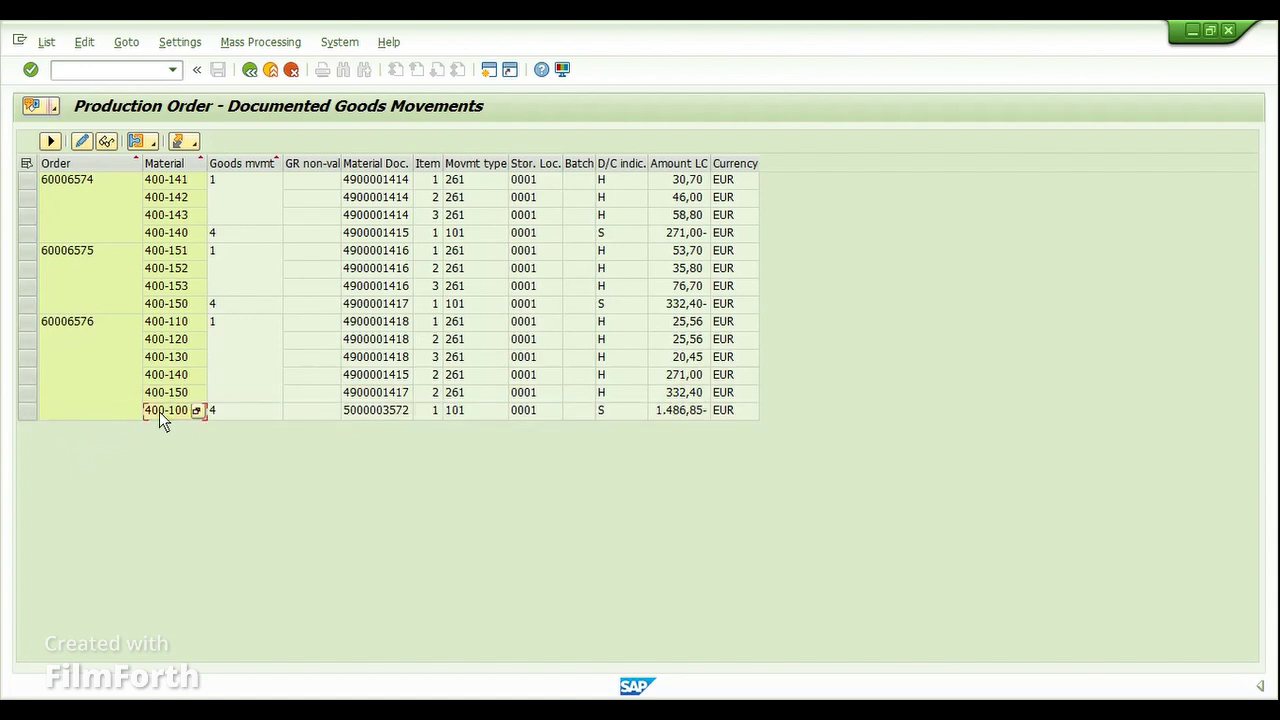
{"action": "left_click", "coordinate": [22, 414]}
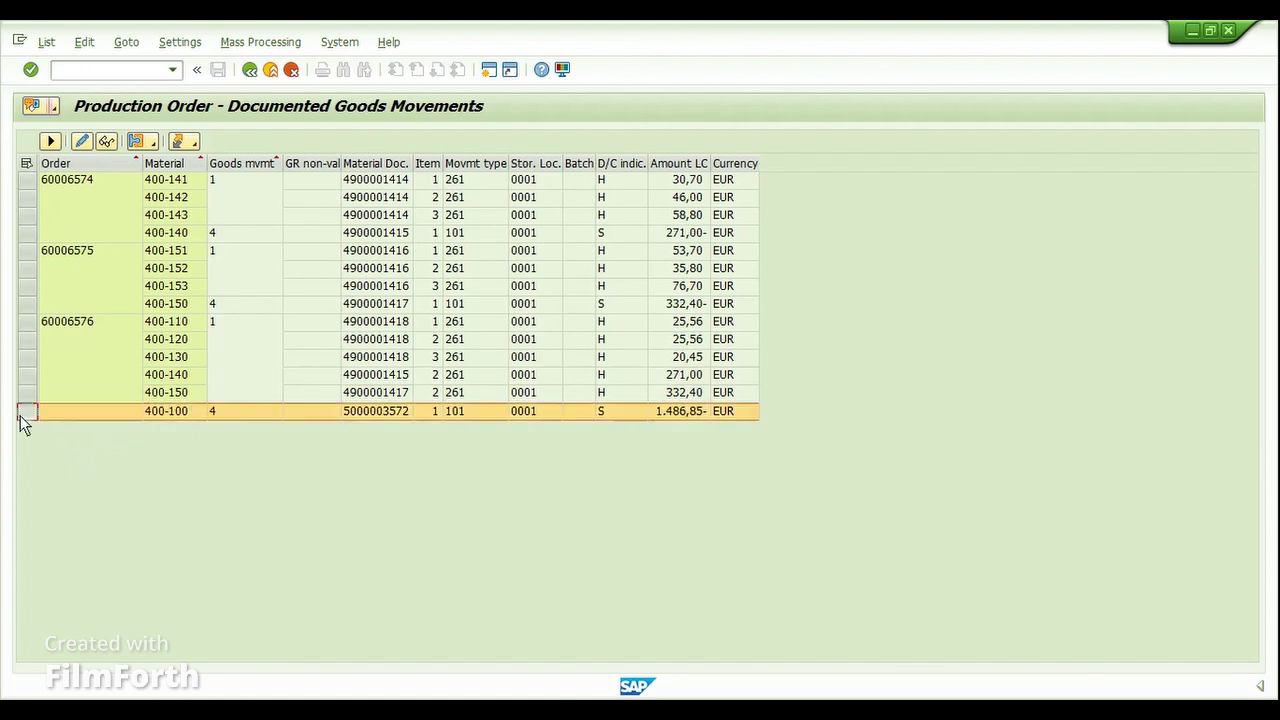
{"action": "left_click_drag", "start_coordinate": [27, 377], "coordinate": [25, 398]}
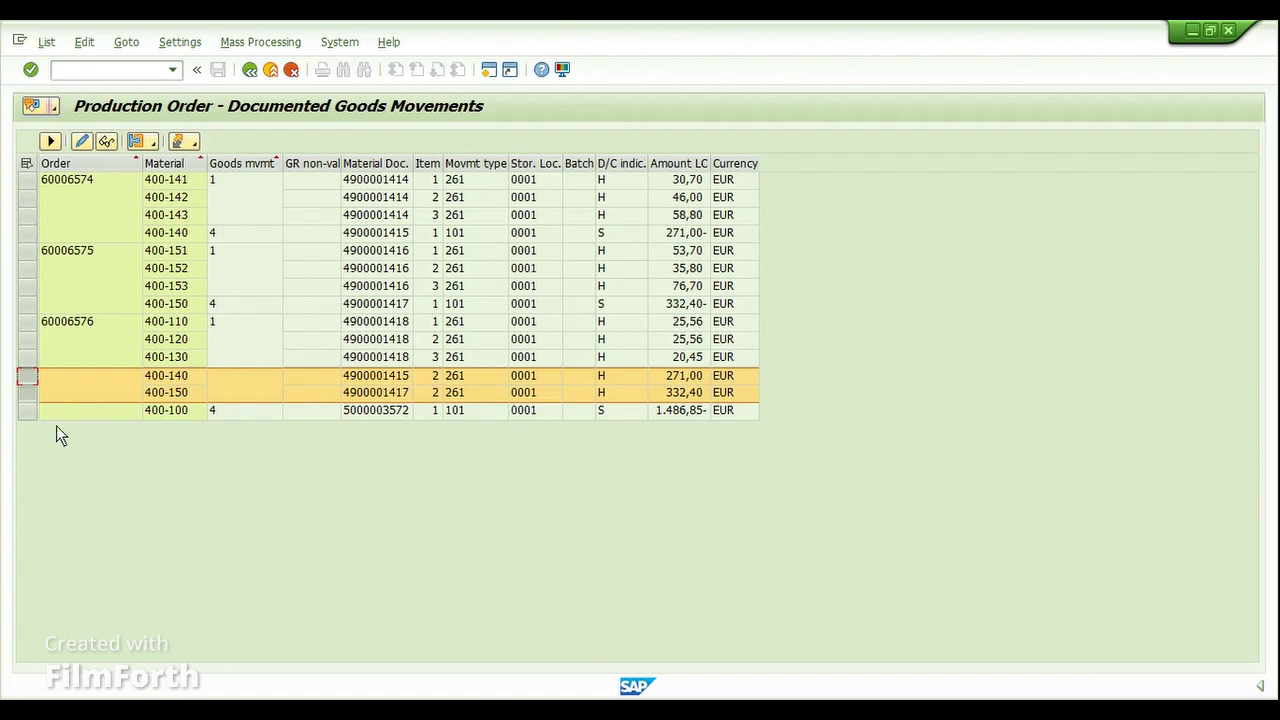
Check the 400-100 goods receipt row of the leading order and return to the collective order overview.
{"action": "left_click", "coordinate": [31, 414]}
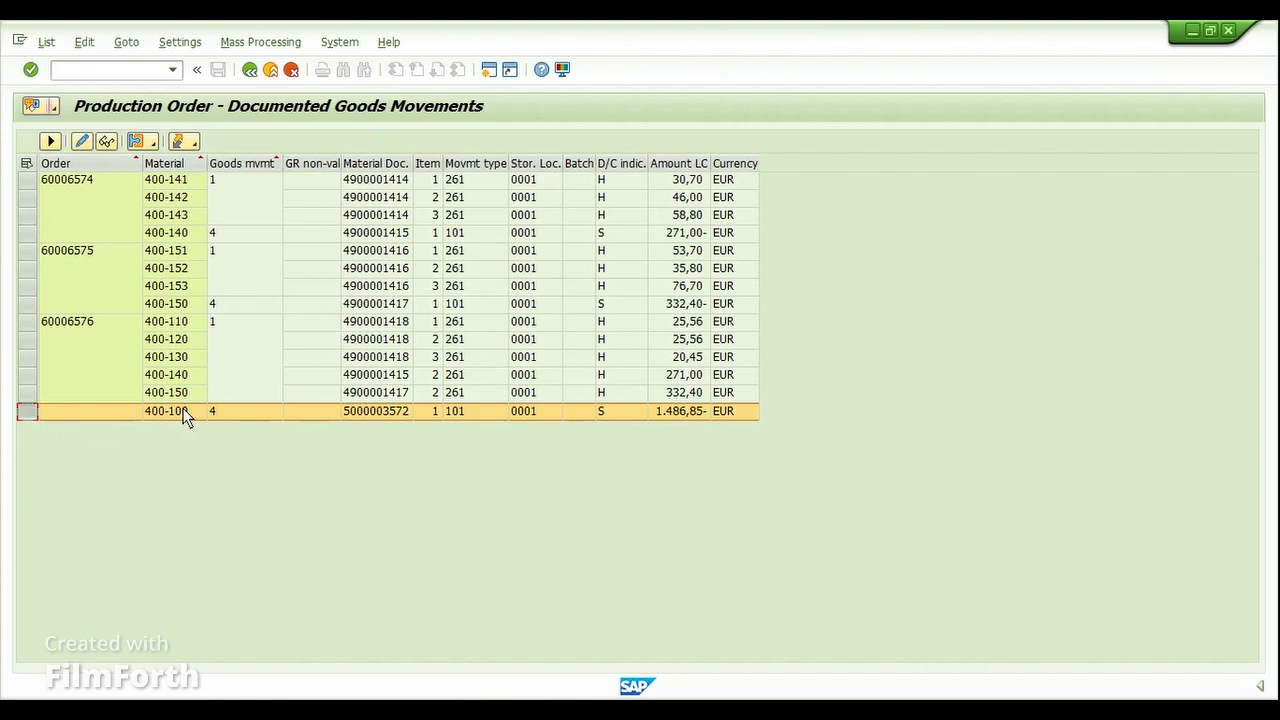
{"action": "left_click", "coordinate": [254, 72]}
{"action": "left_click", "coordinate": [254, 76]}
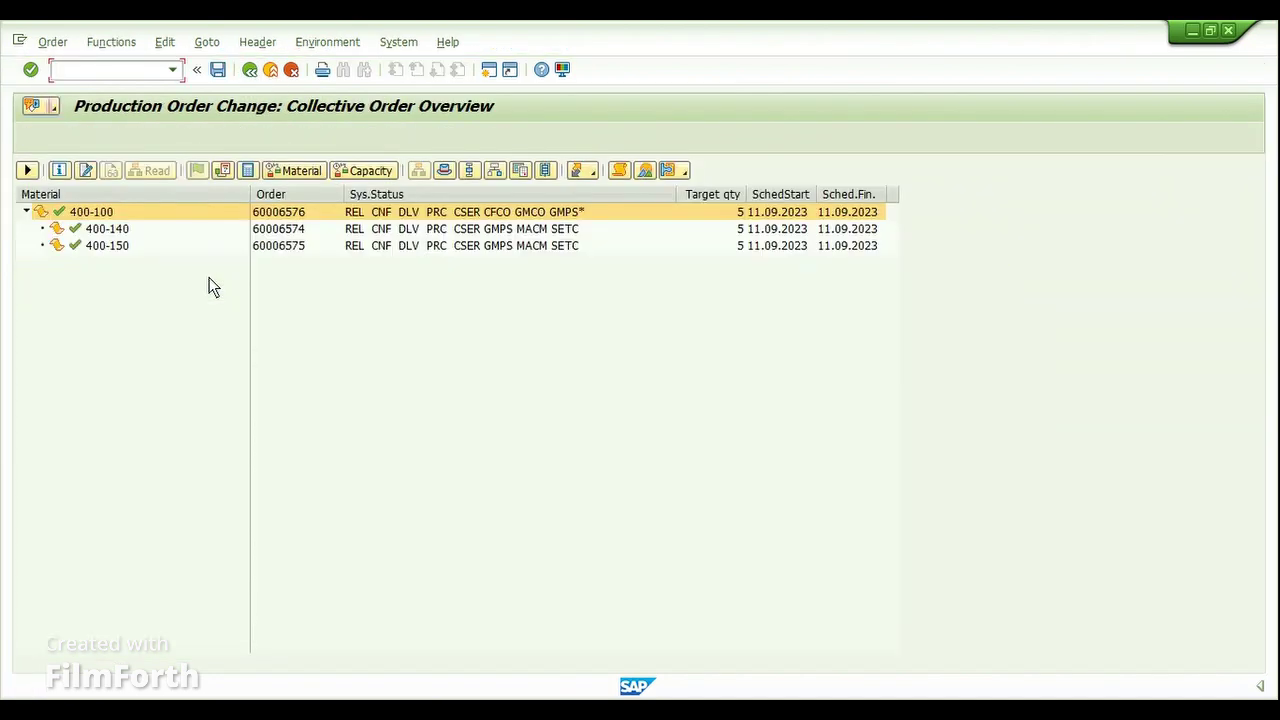
{"action": "double_click", "coordinate": [297, 213]}
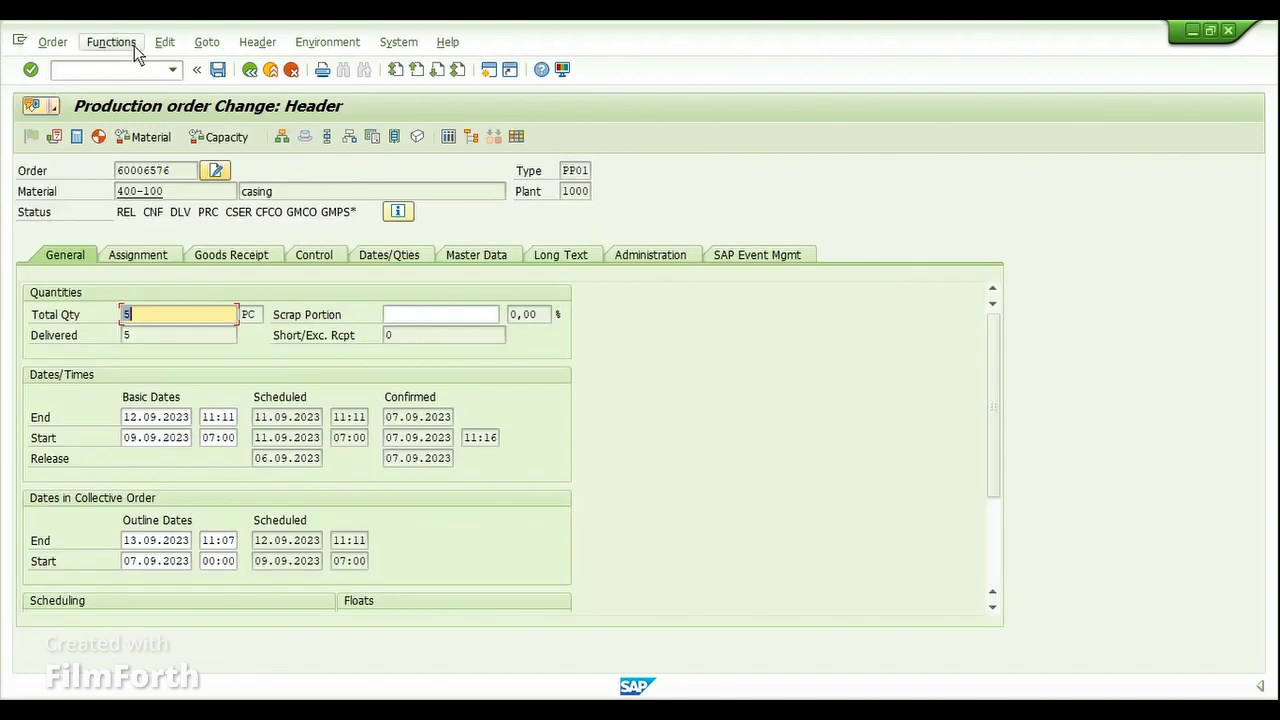
{"action": "left_click", "coordinate": [110, 42]}
{"action": "mouse_move", "coordinate": [125, 252]}
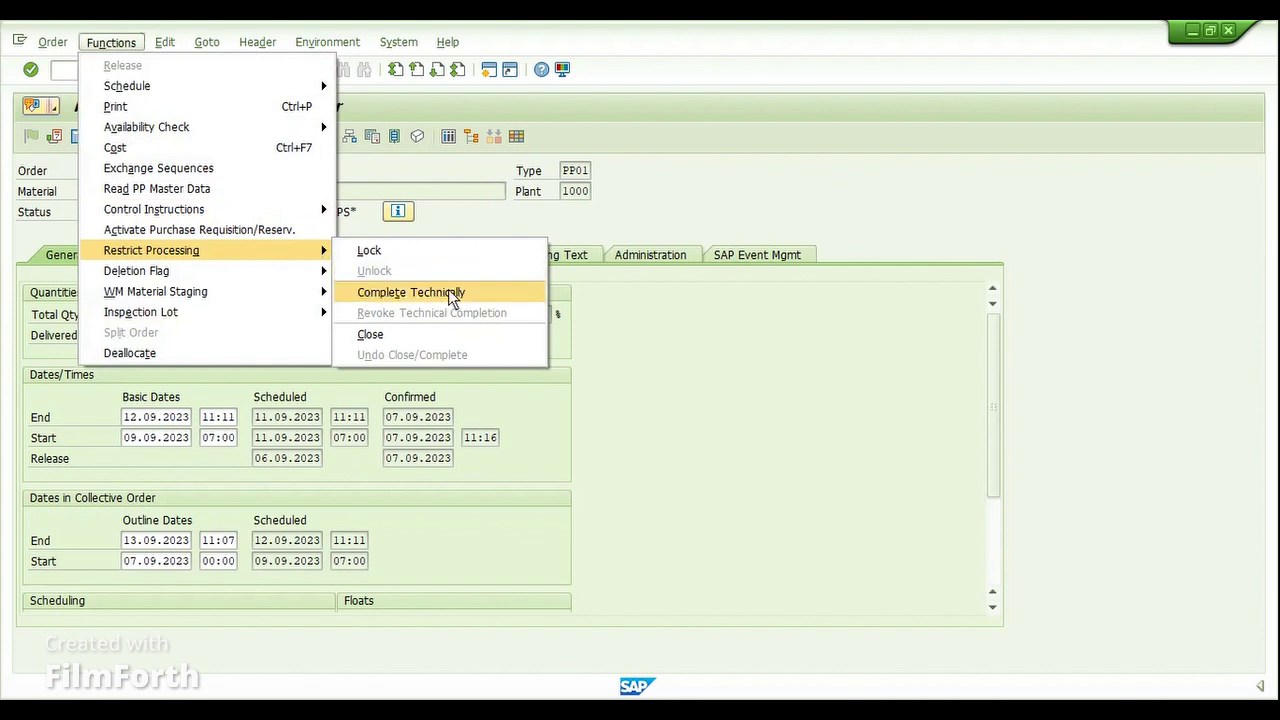
{"action": "left_click", "coordinate": [612, 320]}
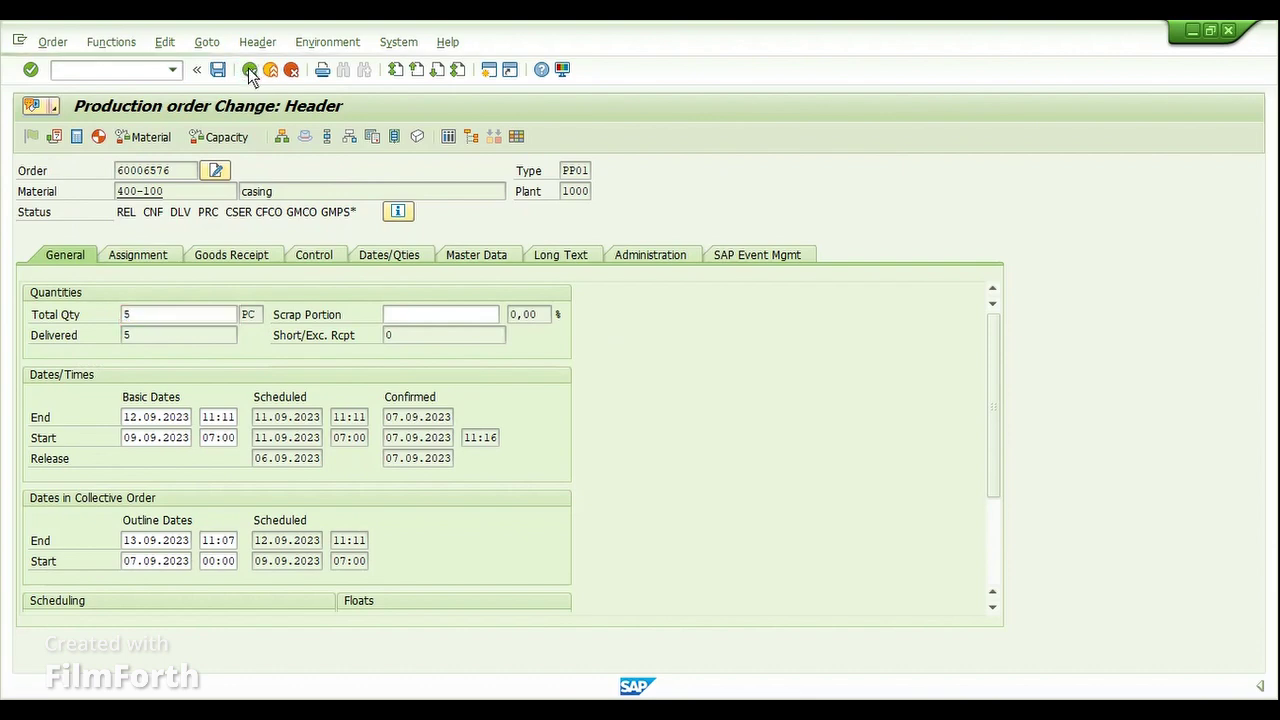
{"action": "left_click", "coordinate": [249, 70]}
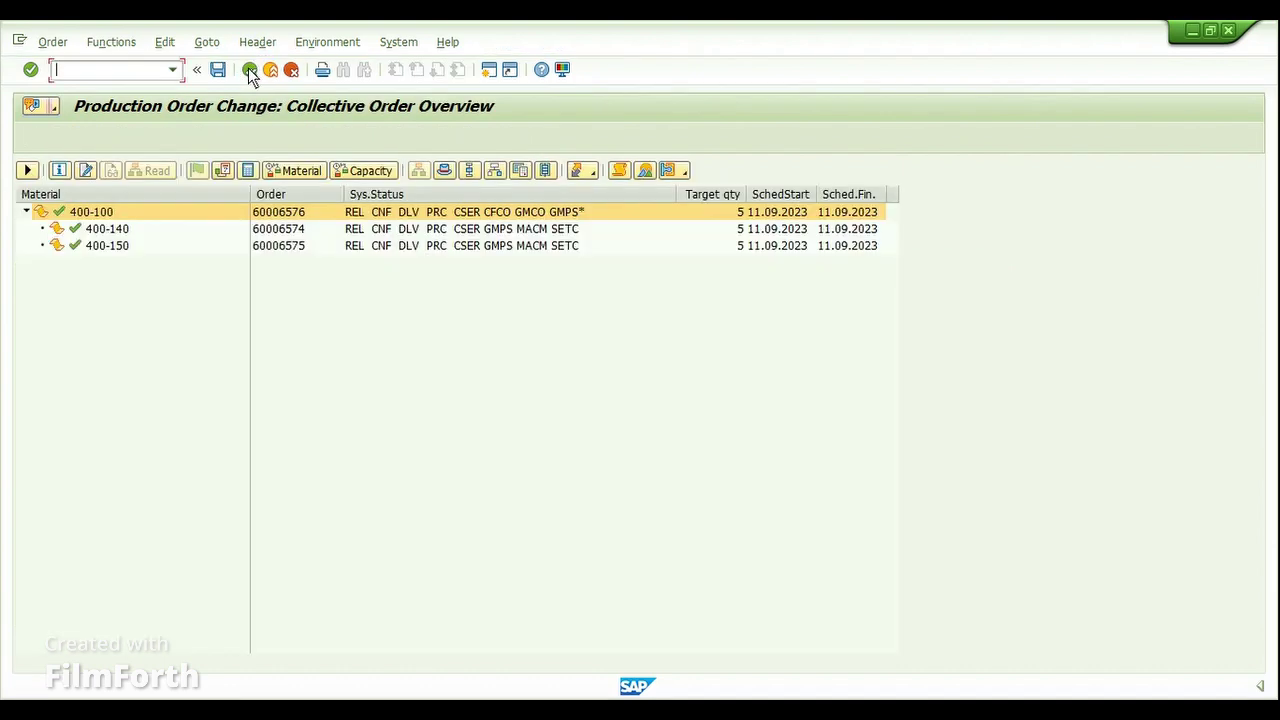
{"action": "left_click", "coordinate": [249, 70]}
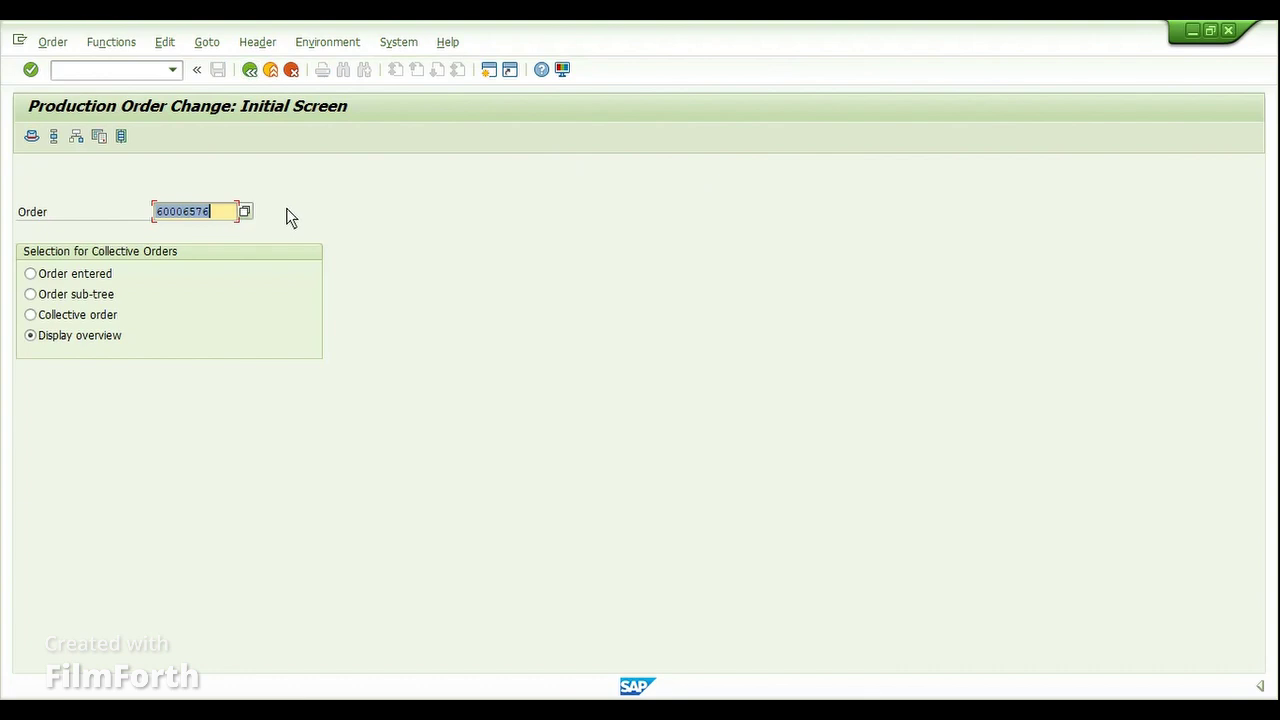
Reopen the collective order, check whether technical completion is available for the leading 400-100 order, and return to the overview.
{"action": "key", "text": "Return"}
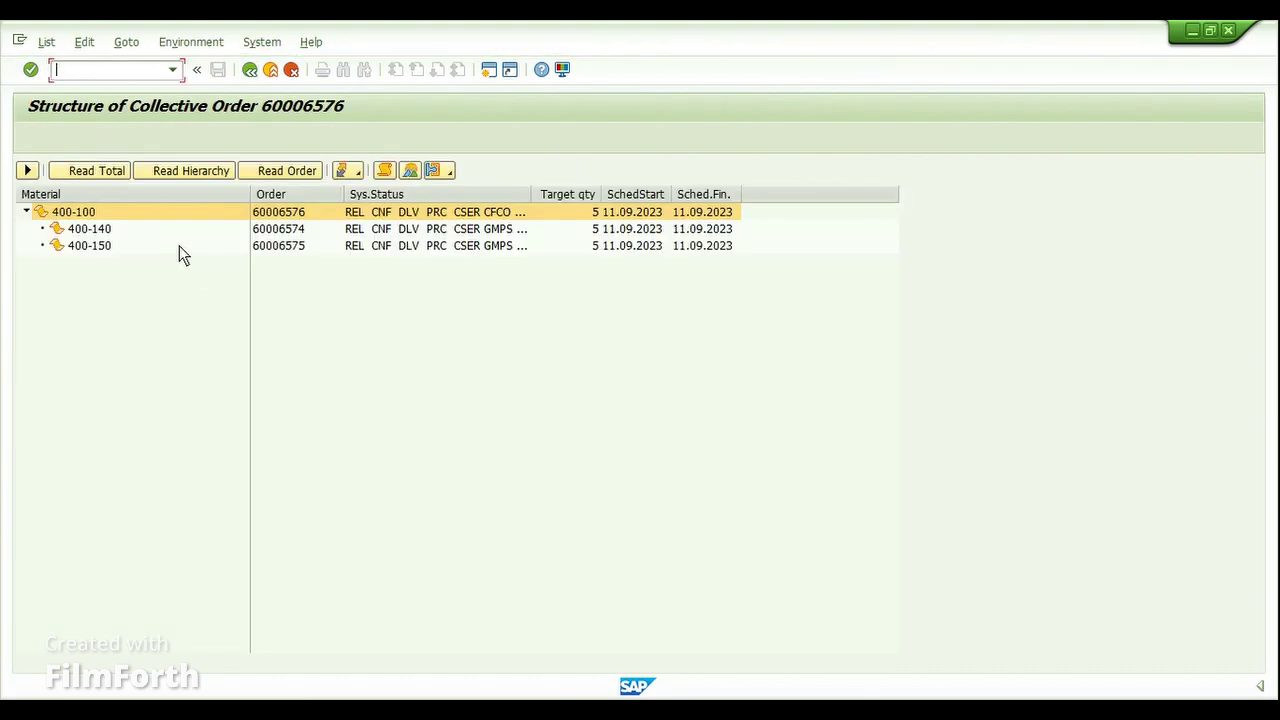
{"action": "double_click", "coordinate": [298, 218]}
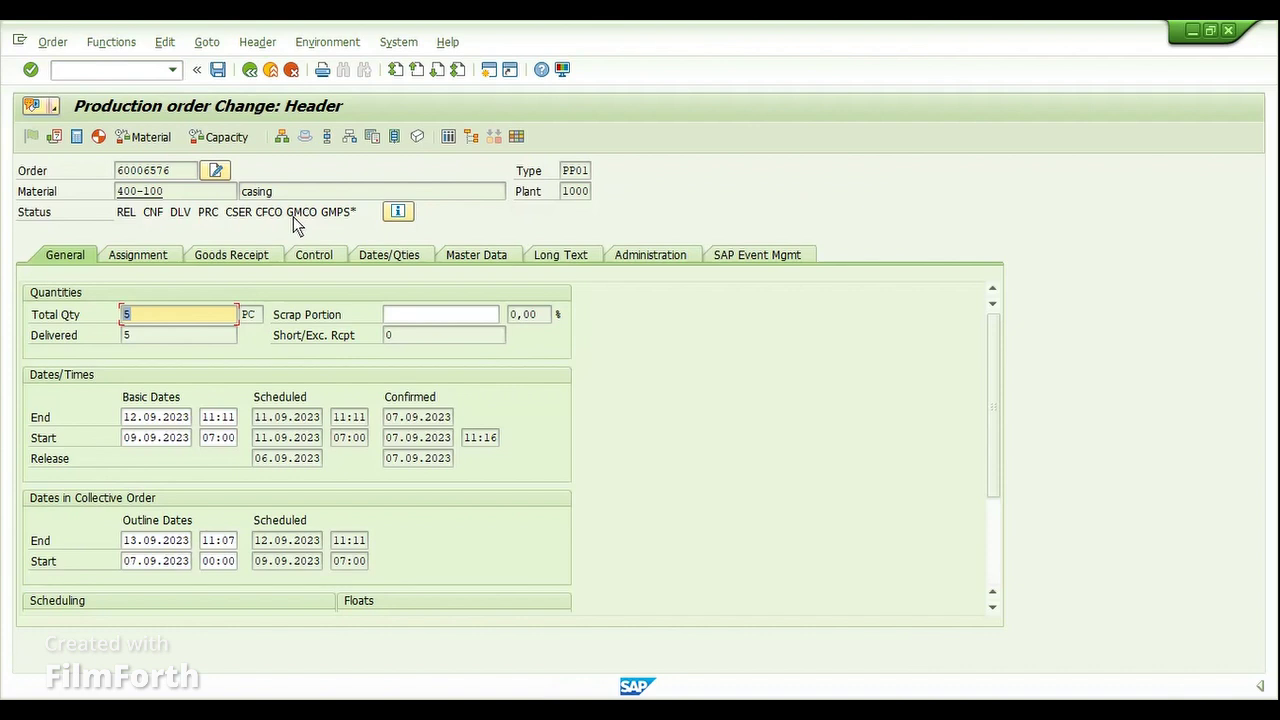
{"action": "left_click", "coordinate": [111, 42]}
{"action": "mouse_move", "coordinate": [160, 252]}
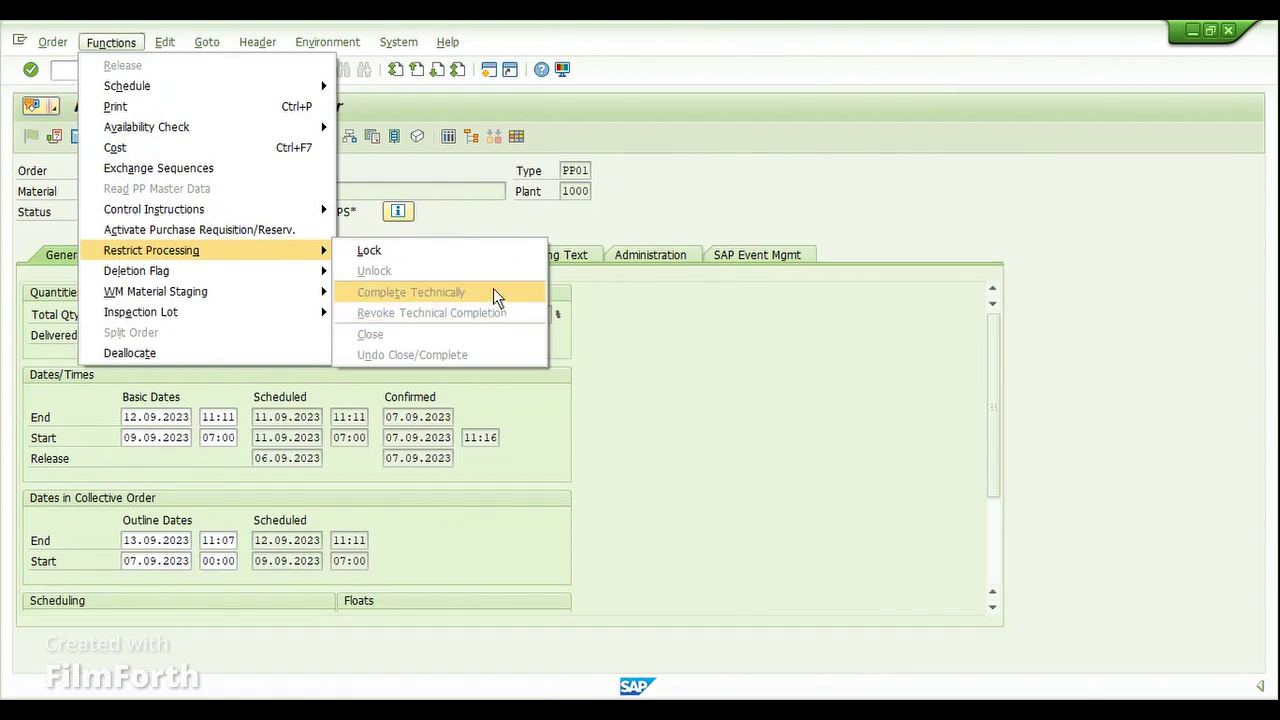
{"action": "key", "text": "Escape"}
{"action": "key", "text": "Escape"}
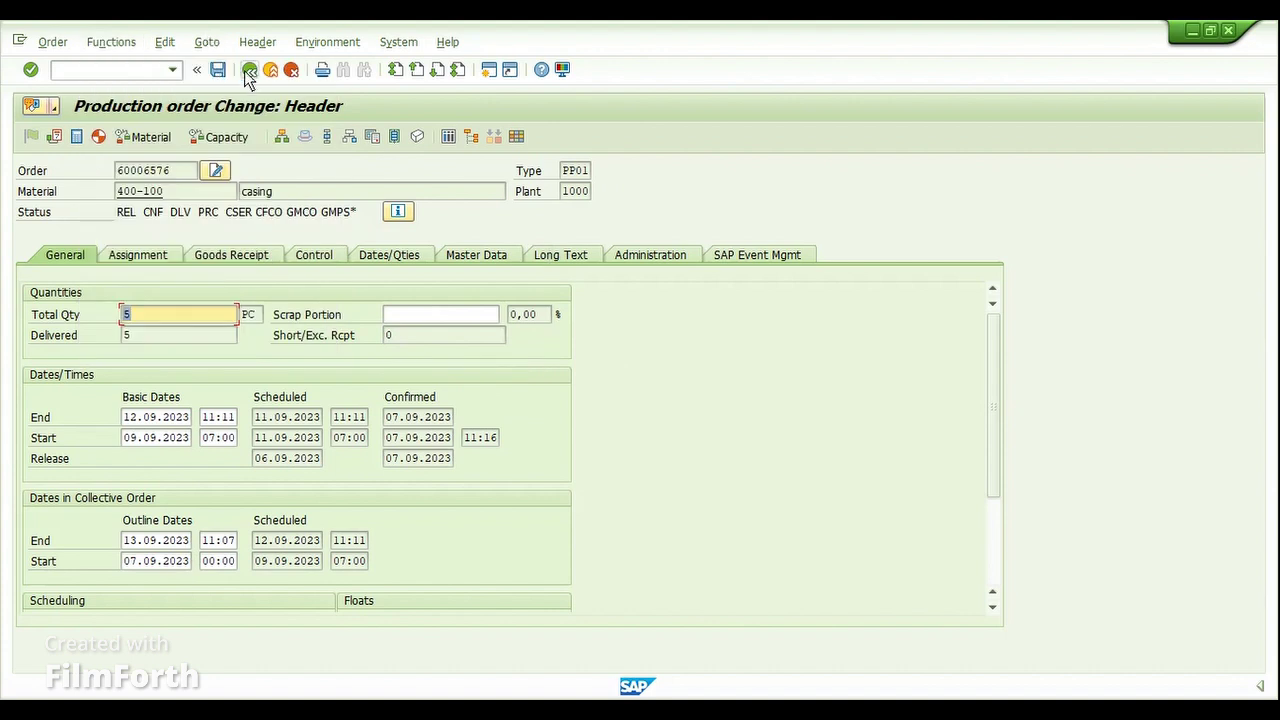
{"action": "left_click", "coordinate": [249, 70]}
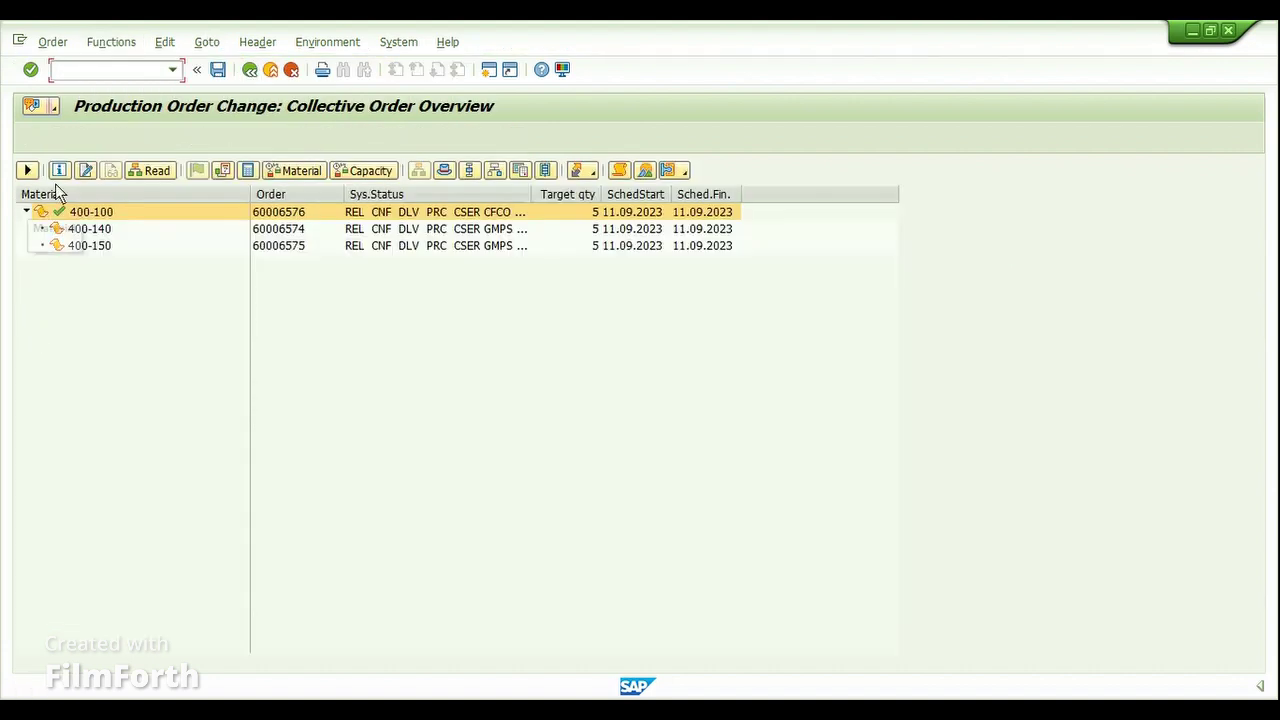
Read in the component orders, set the leading 400-100 order to technically complete from its header, and save.
{"action": "left_click", "coordinate": [145, 172]}
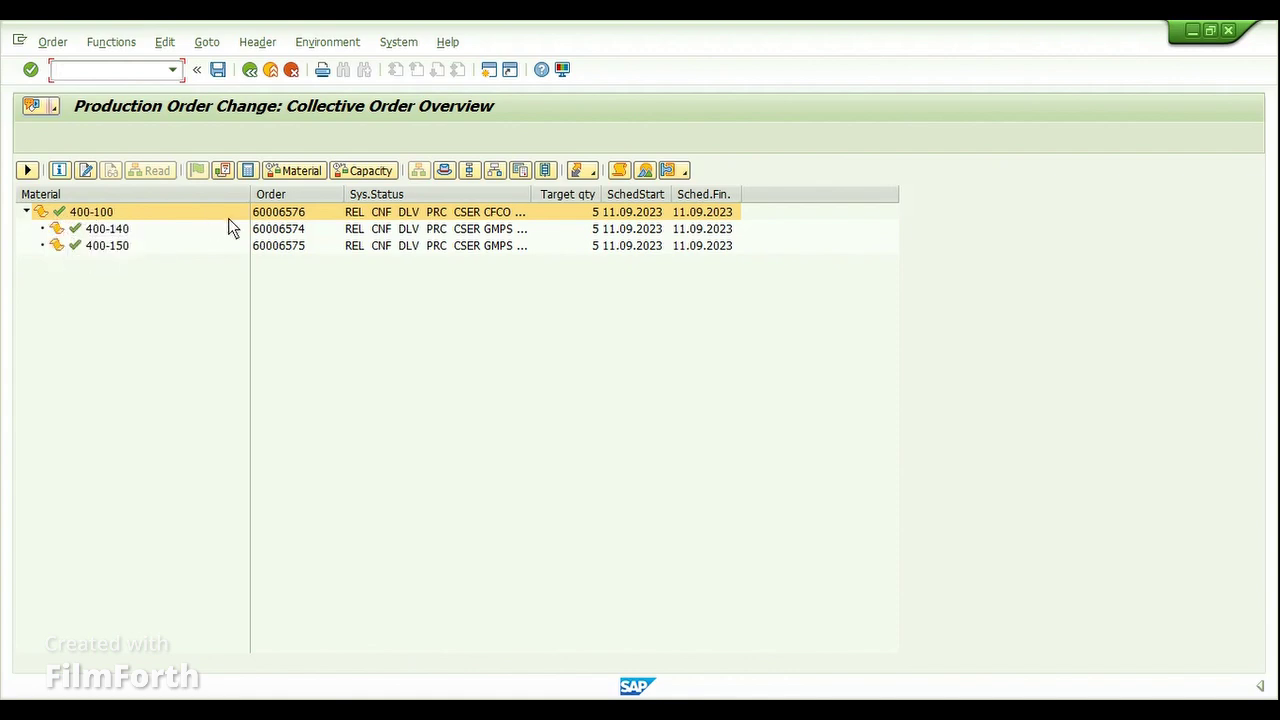
{"action": "double_click", "coordinate": [278, 216]}
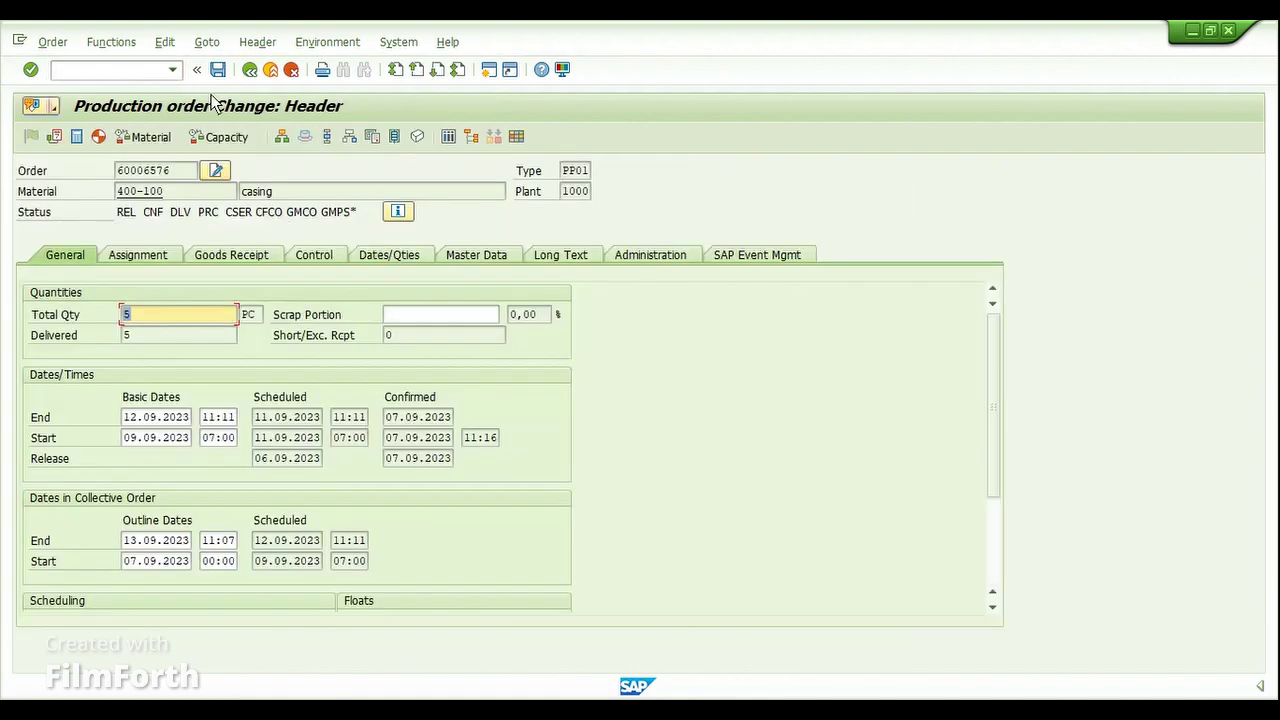
{"action": "left_click", "coordinate": [111, 42]}
{"action": "mouse_move", "coordinate": [250, 250]}
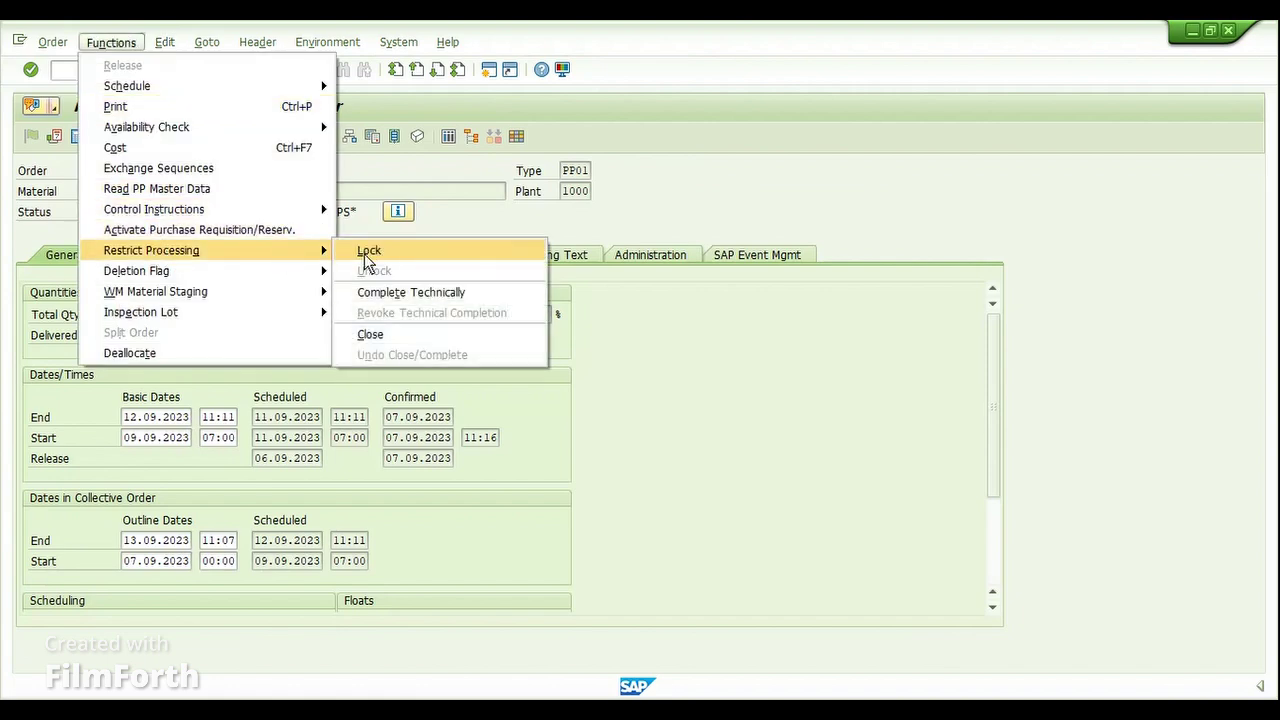
{"action": "left_click", "coordinate": [491, 292]}
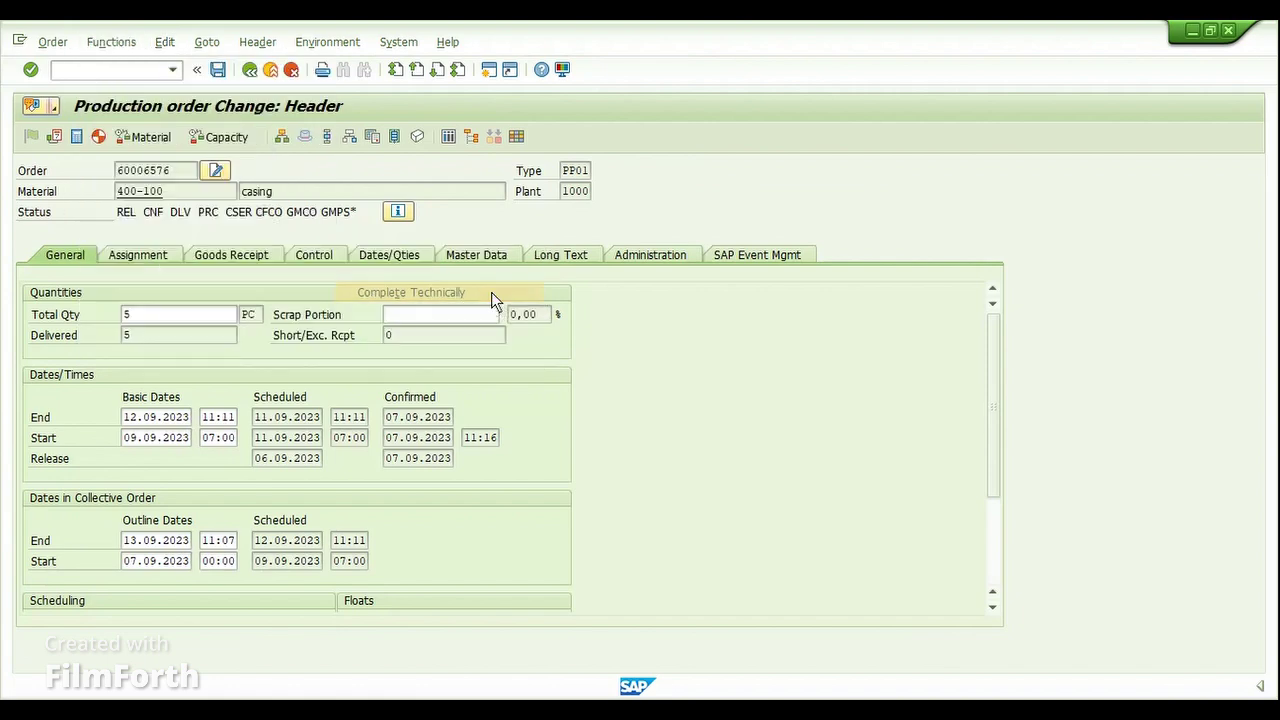
{"action": "left_click", "coordinate": [218, 71]}
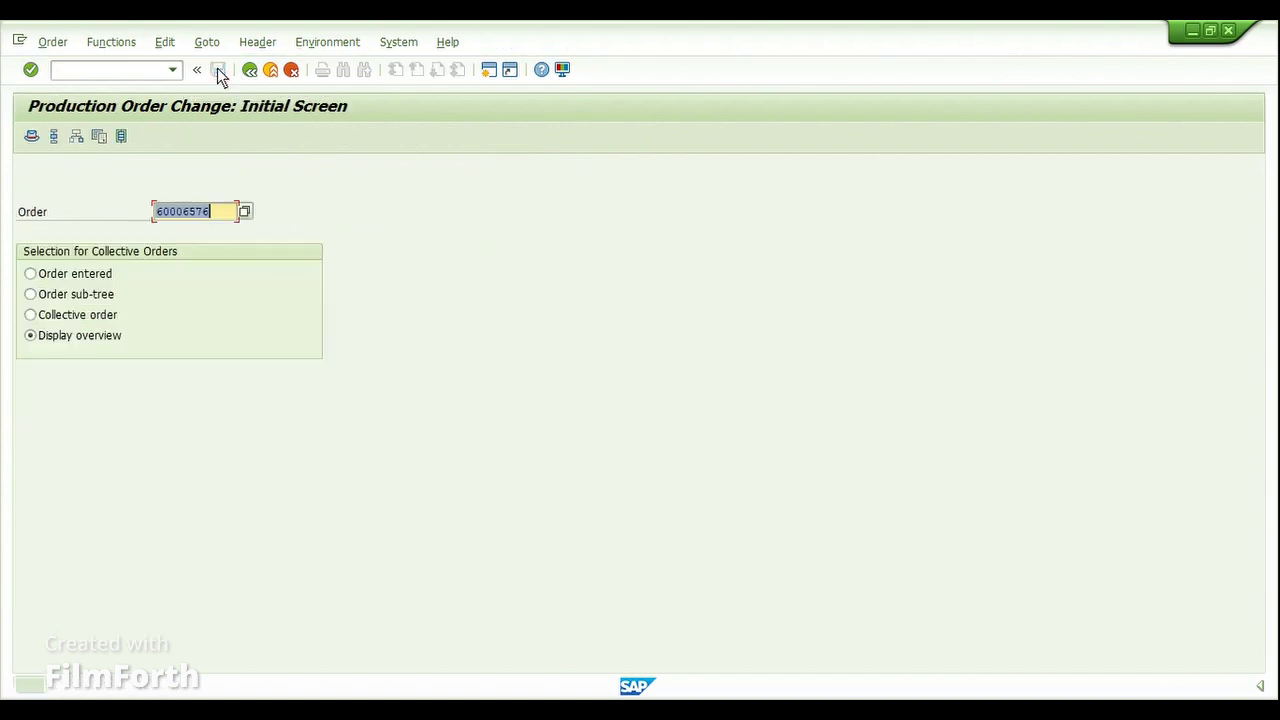
Reopen the saved collective order's structure and widen the Sys.Status column.
{"action": "left_click", "coordinate": [293, 231]}
{"action": "key", "text": "Return"}
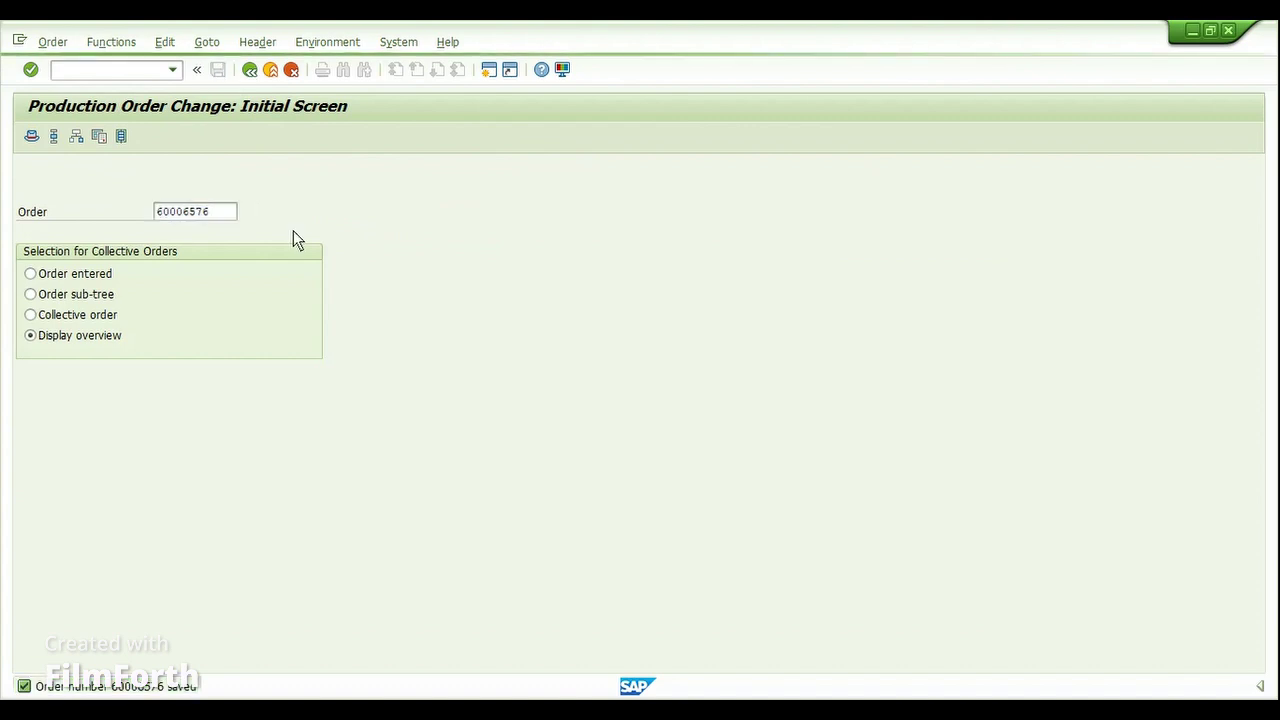
{"action": "left_click_drag", "start_coordinate": [534, 194], "coordinate": [707, 194]}
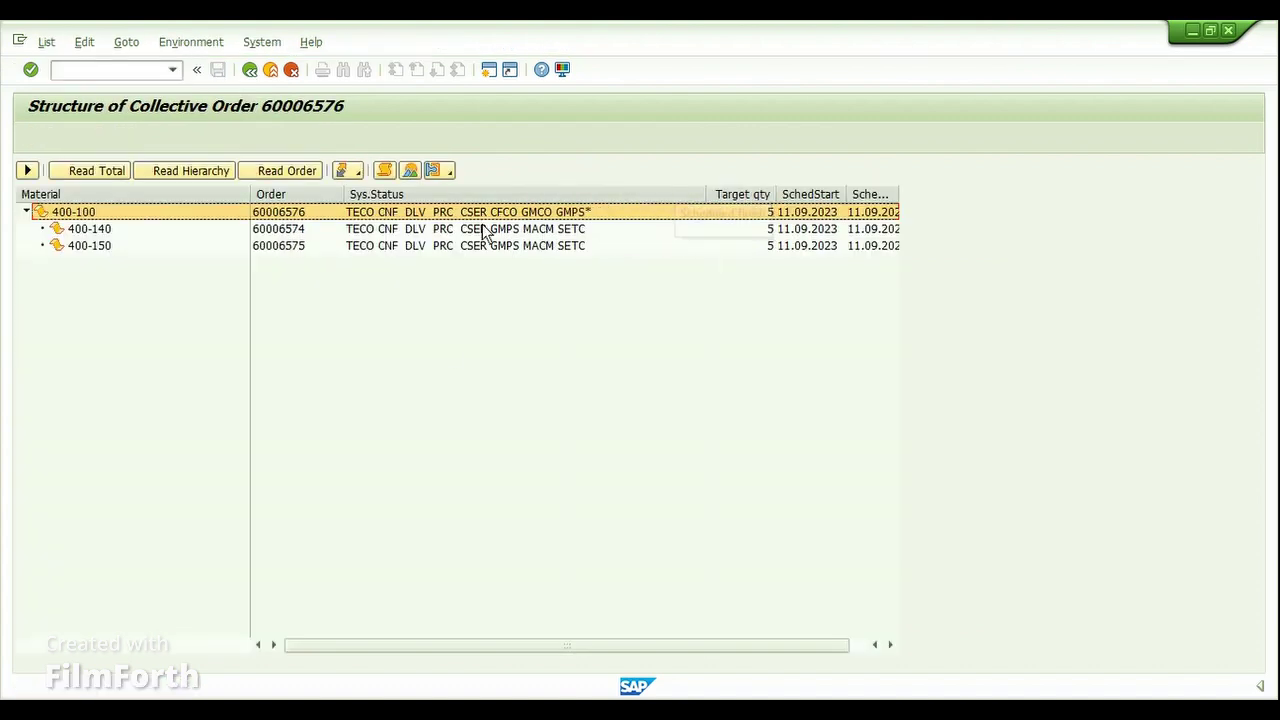
Compare the system statuses of the leading 400-100 order and its component orders 400-140 and 400-150.
{"action": "left_click", "coordinate": [354, 231]}
{"action": "left_click", "coordinate": [351, 246]}
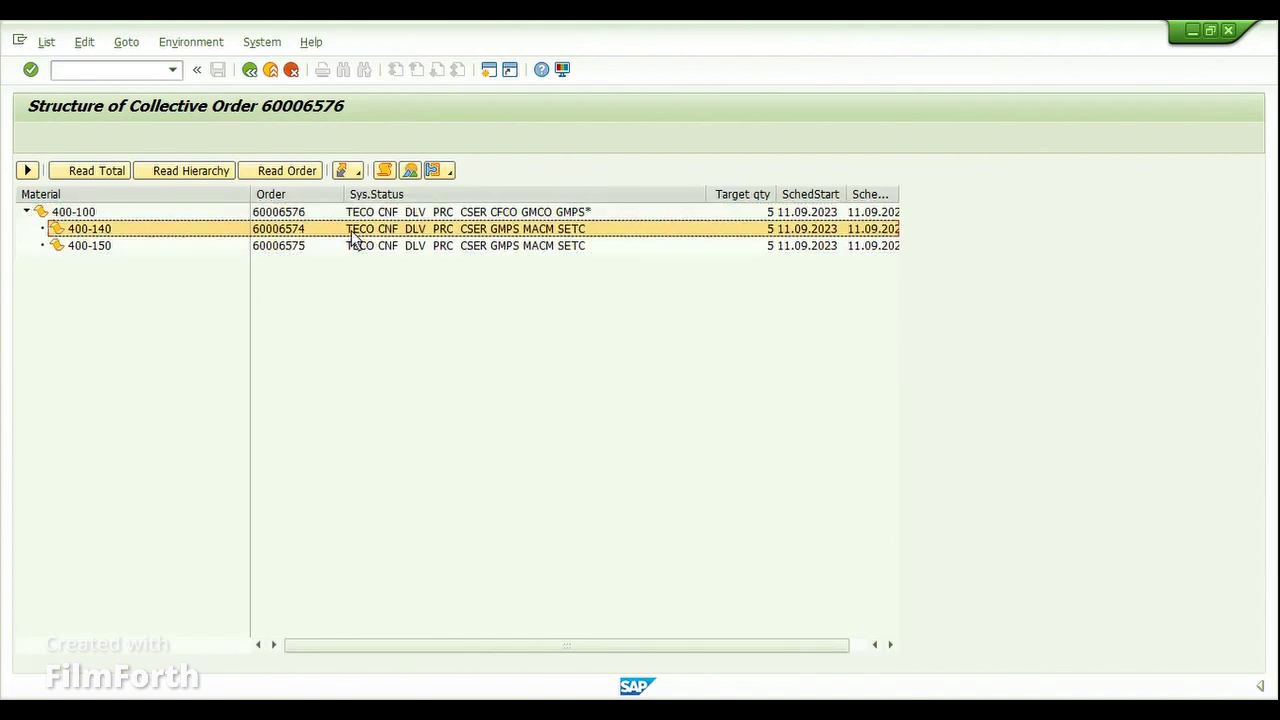
{"action": "left_click", "coordinate": [351, 246]}
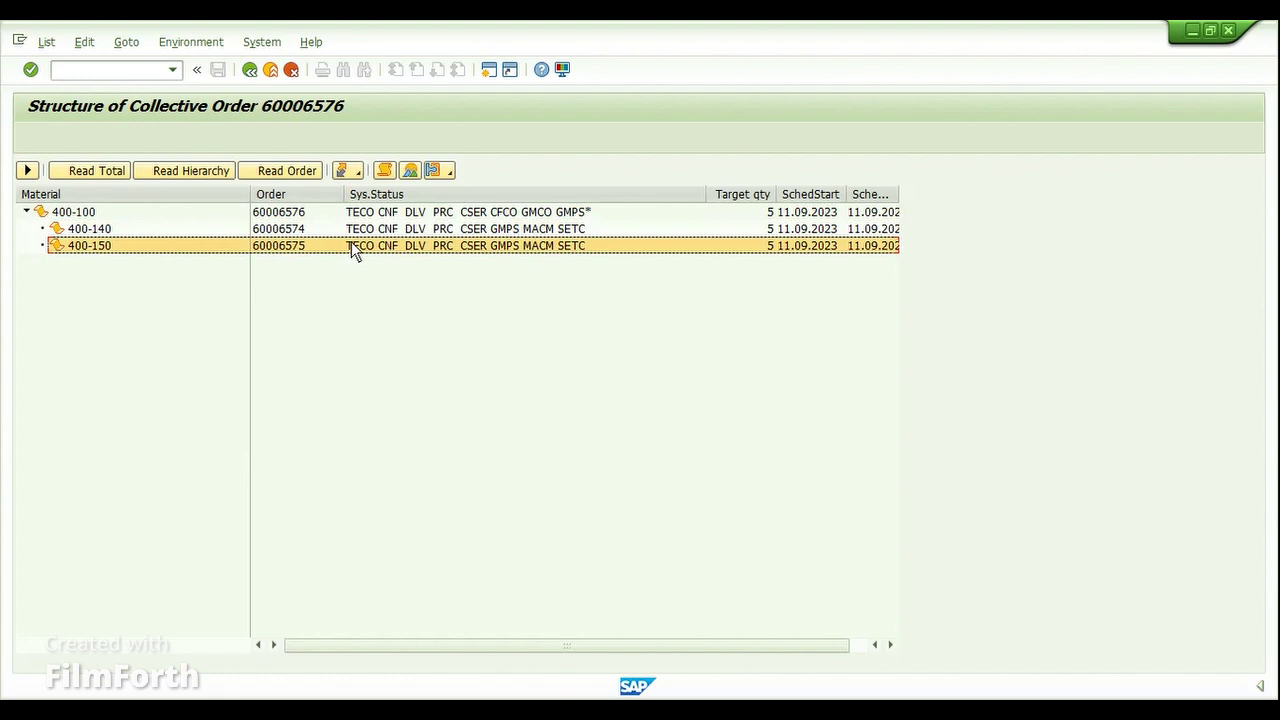
{"action": "left_click", "coordinate": [352, 214]}
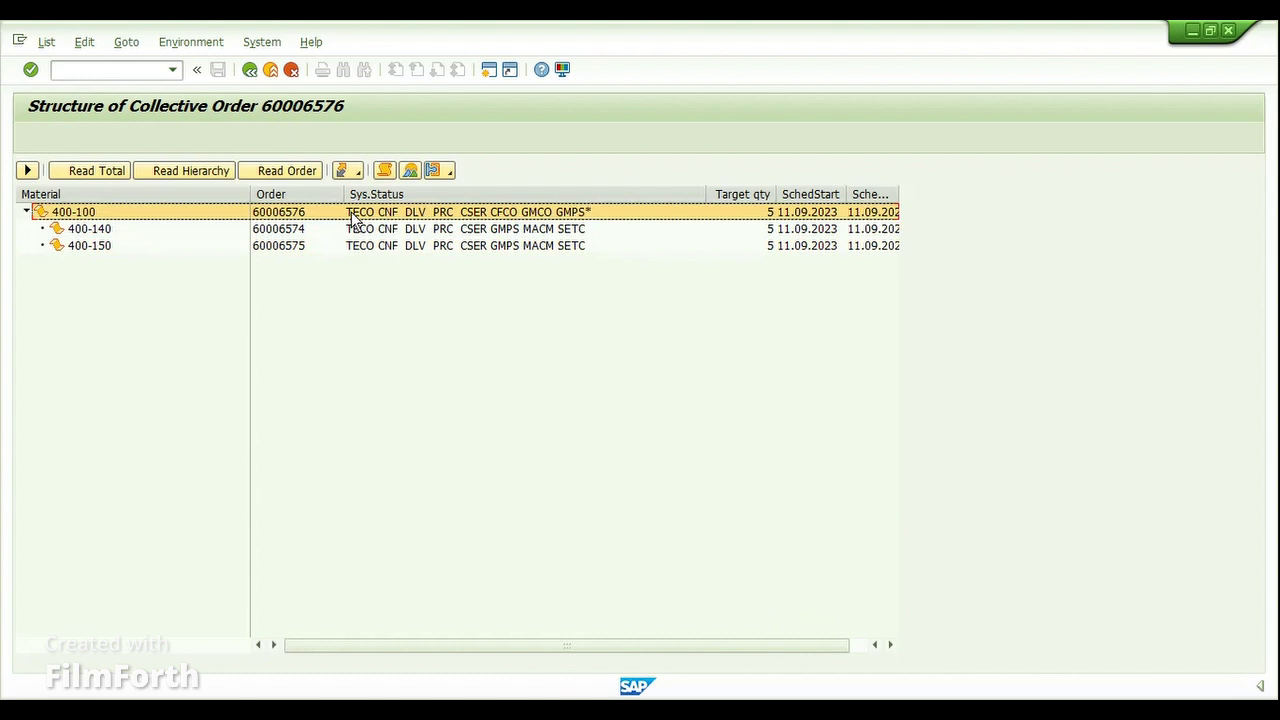
{"action": "left_click", "coordinate": [369, 232]}
{"action": "left_click", "coordinate": [366, 245]}
{"action": "left_click", "coordinate": [285, 231]}
{"action": "left_click", "coordinate": [285, 248]}
{"action": "left_click", "coordinate": [282, 232]}
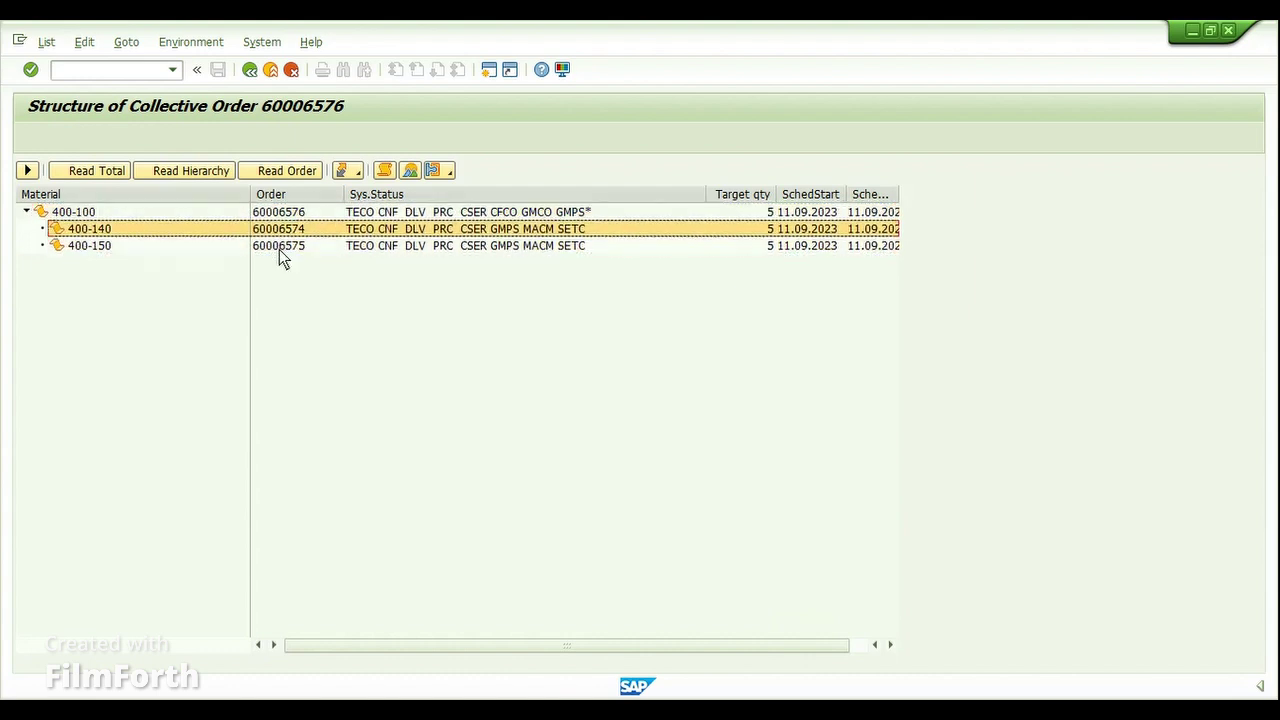